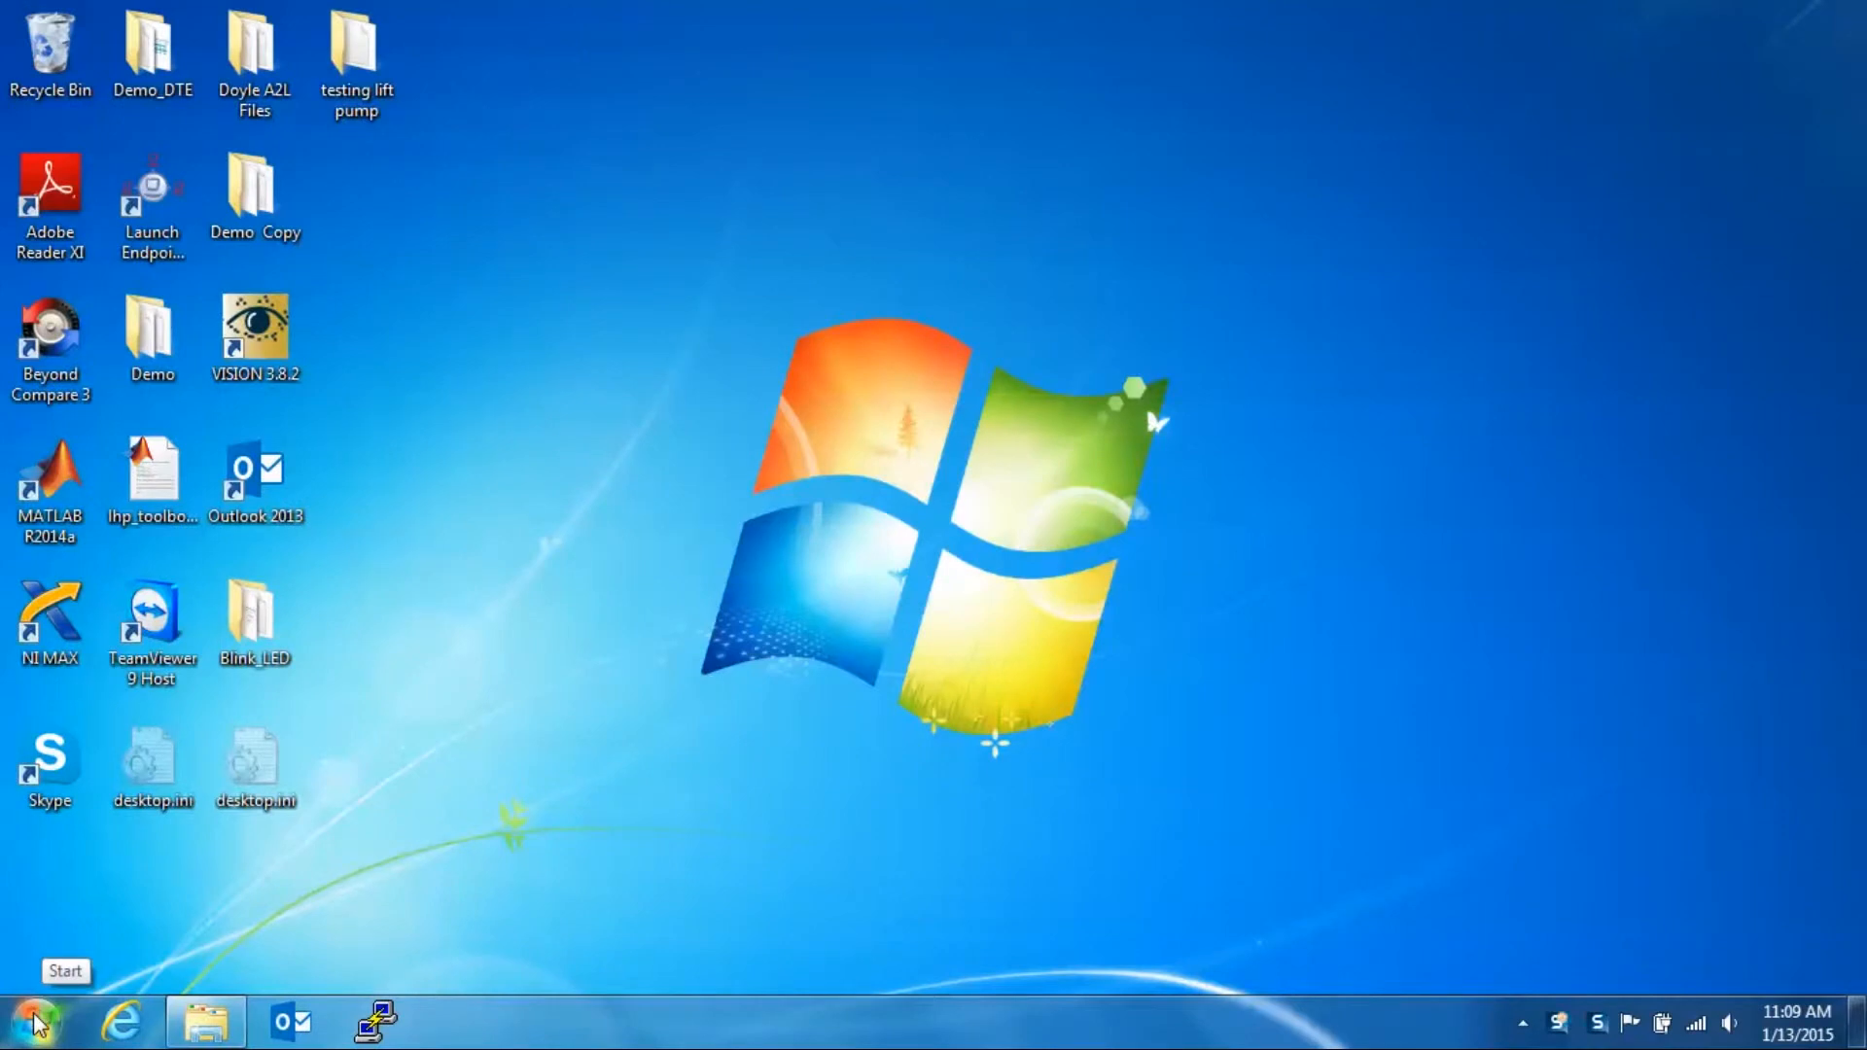
Launch MATLAB R2014a, create a folder named Blinky on the Desktop and make it the current folder.
click(263, 336)
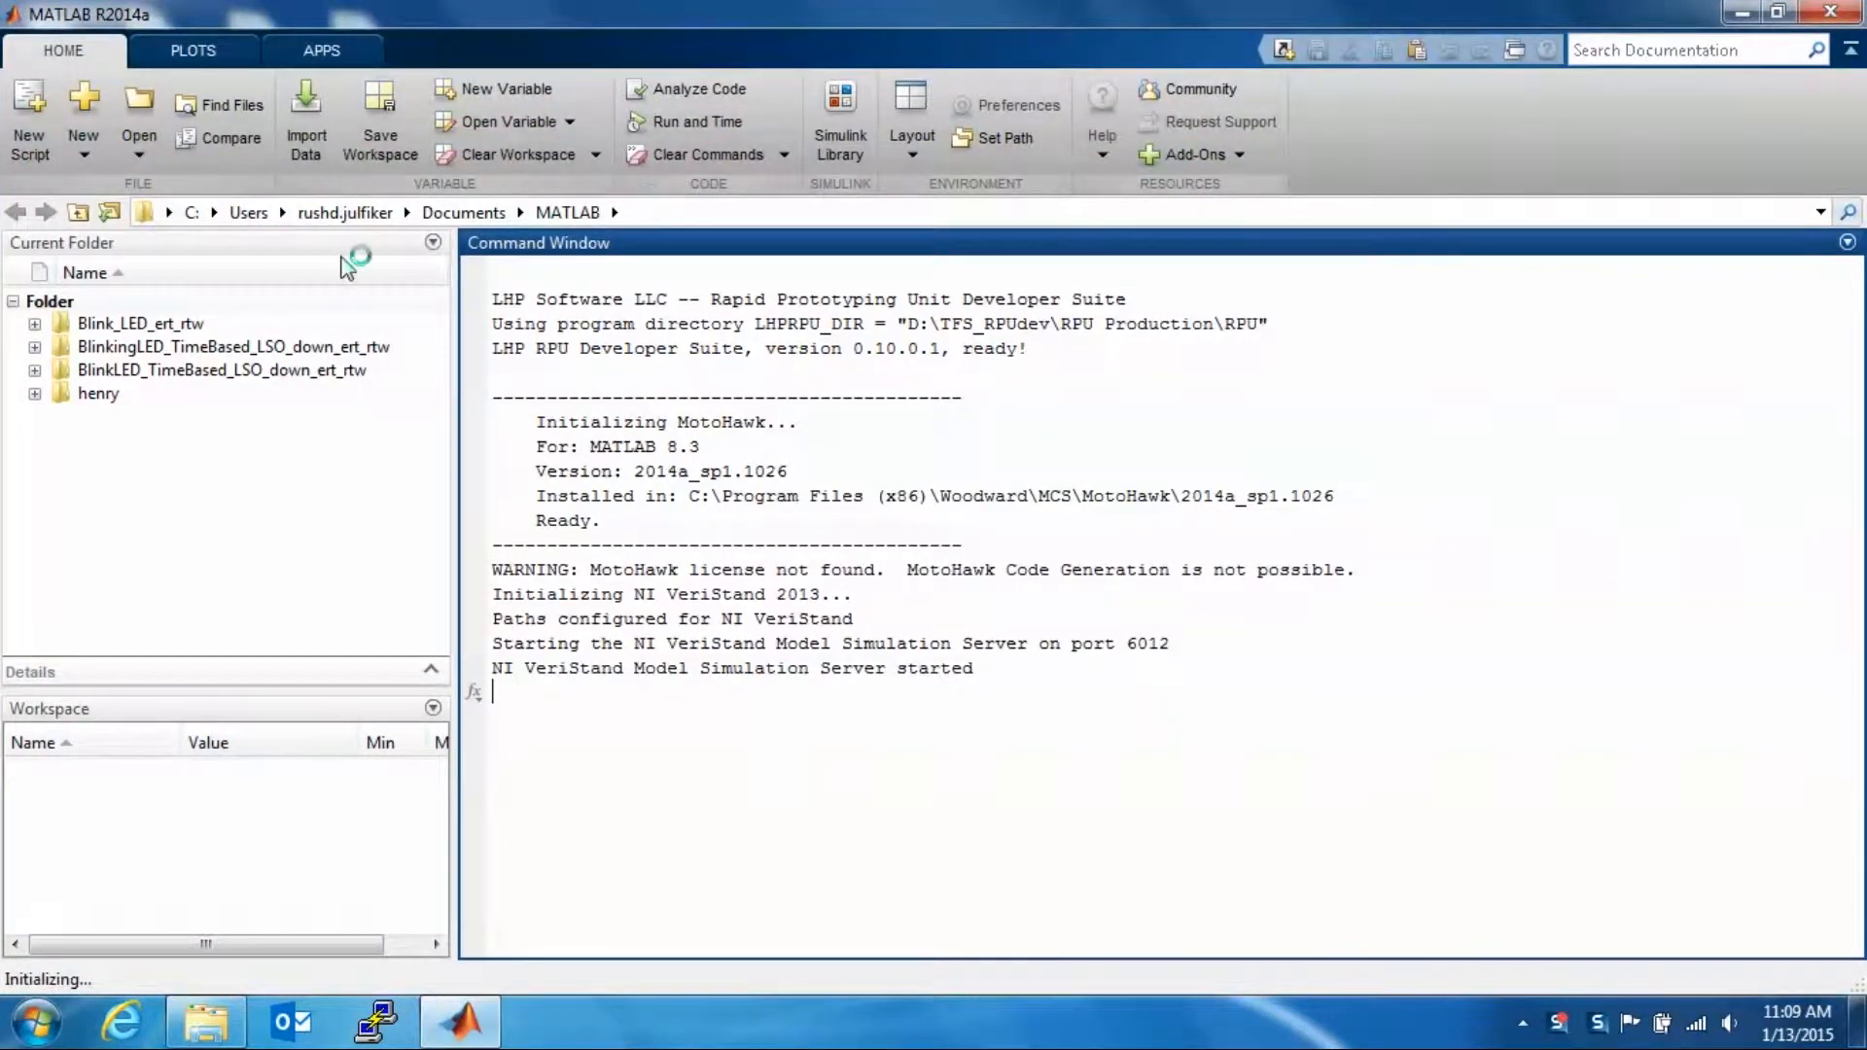
click(109, 213)
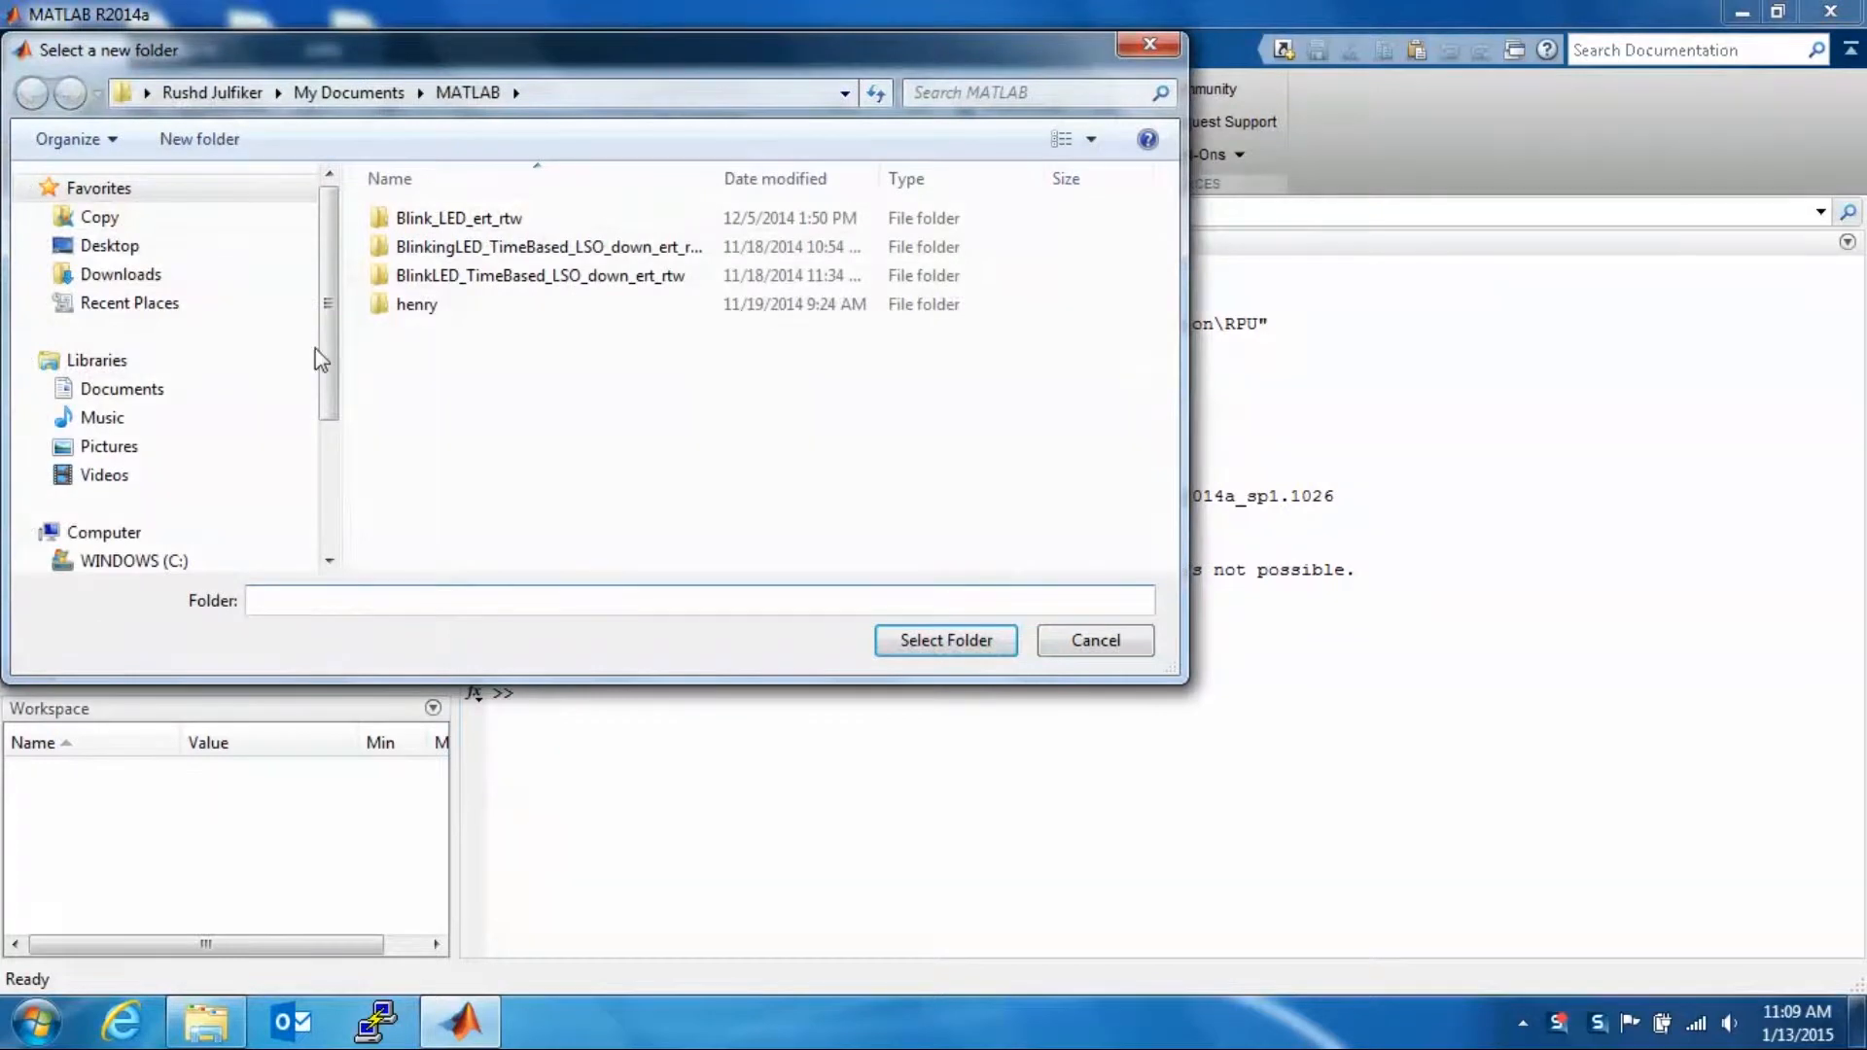
click(112, 245)
right_click(1050, 389)
click(1103, 332)
right_click(1104, 330)
mouse_move(1215, 578)
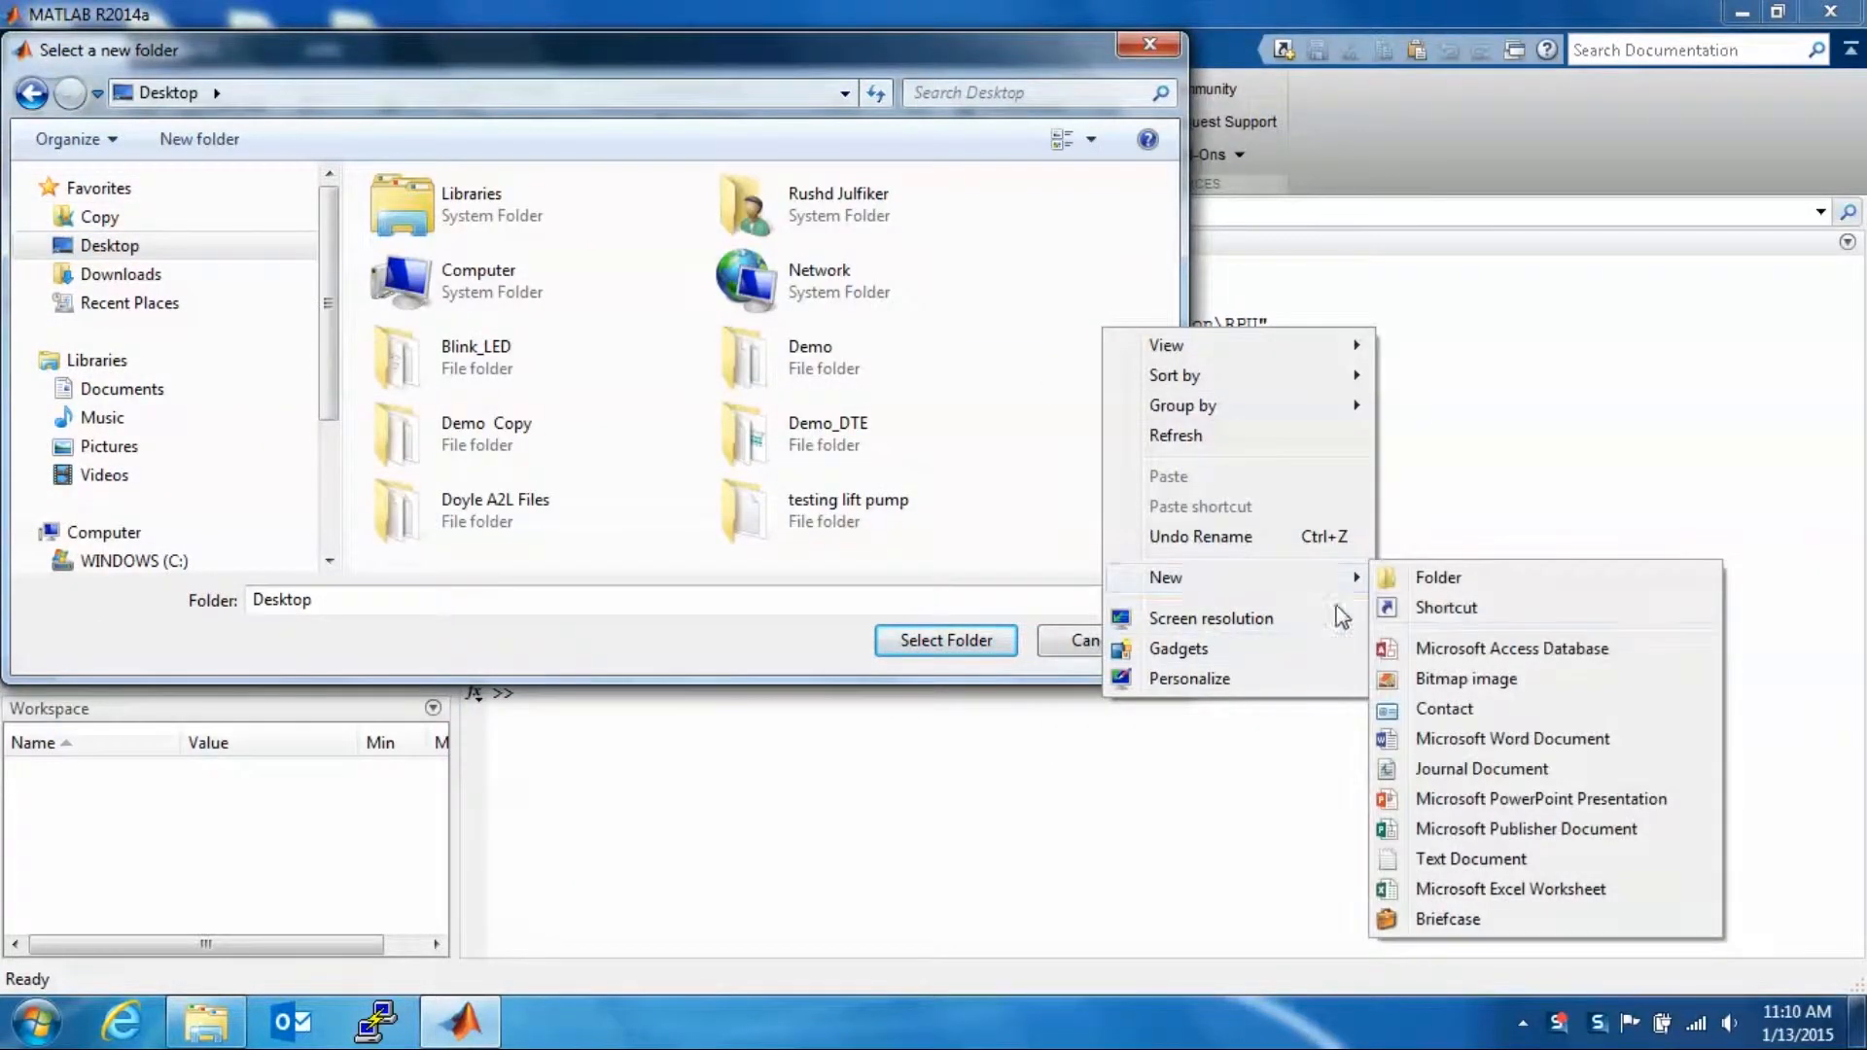
click(1437, 580)
text(Blink)
key(Return)
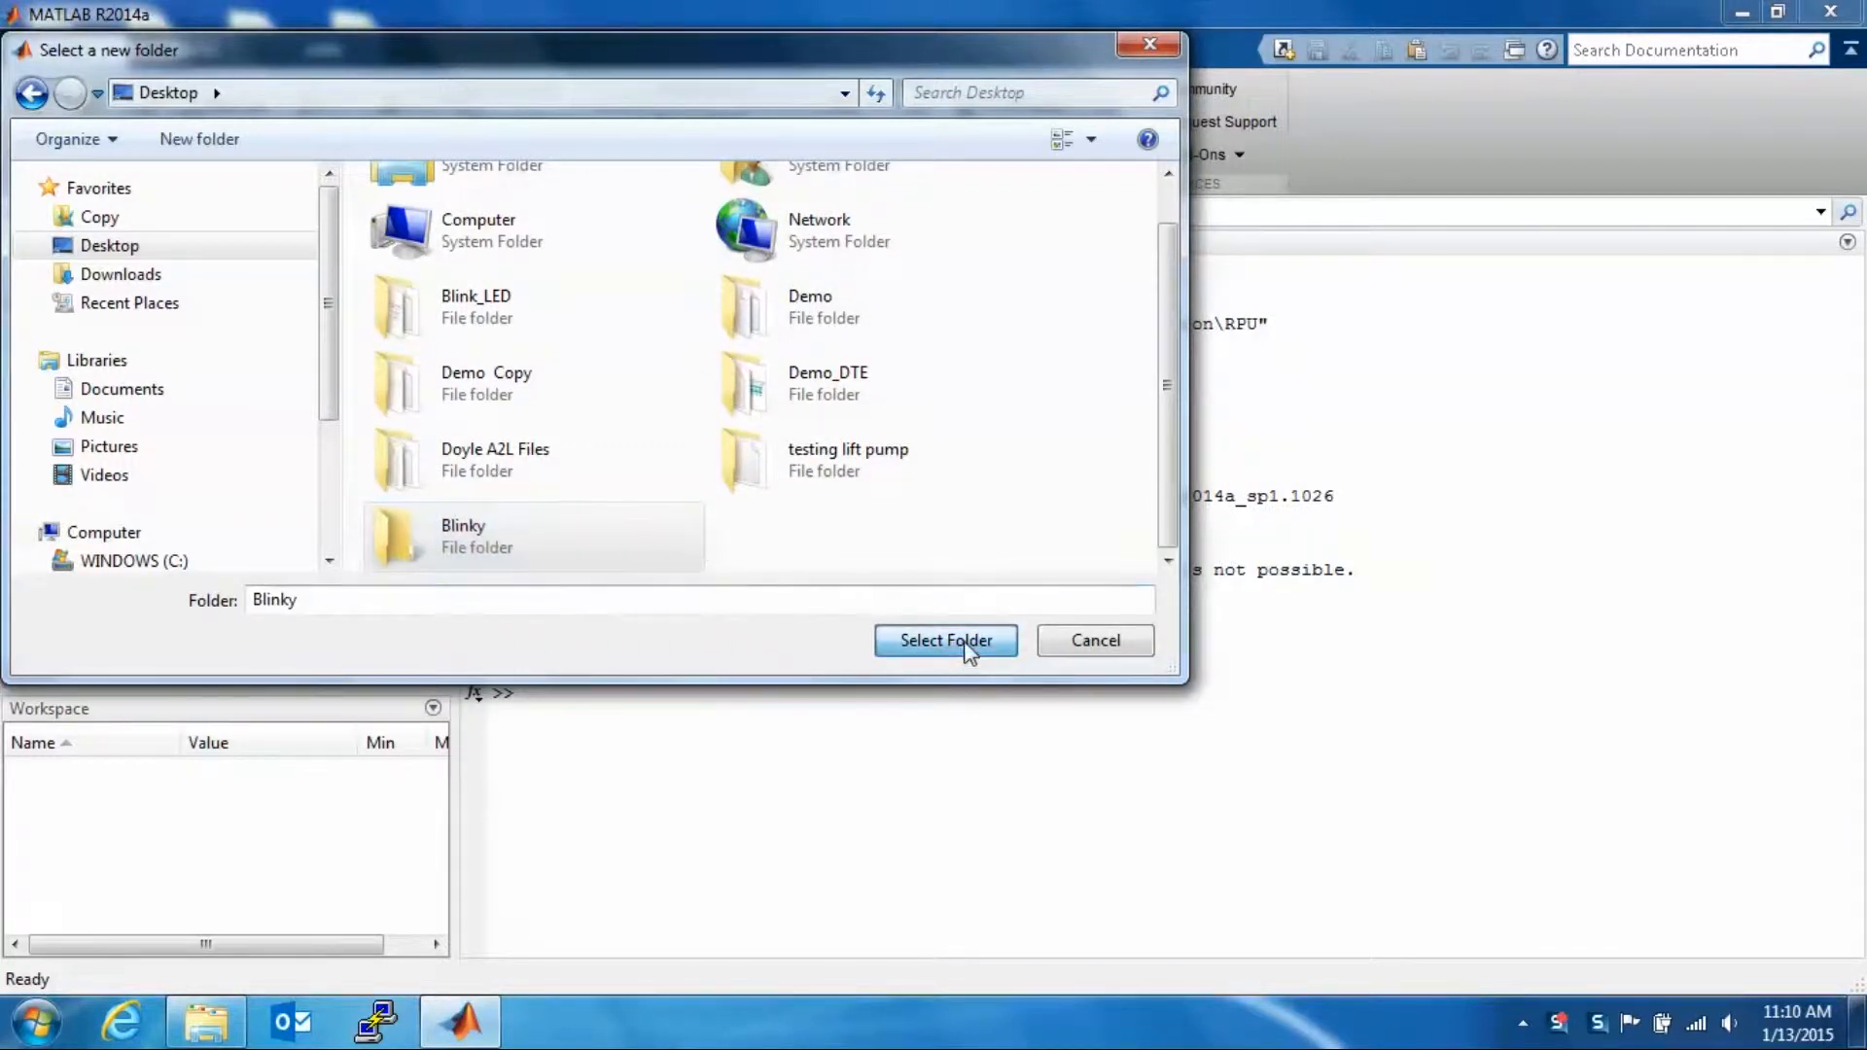
click(946, 640)
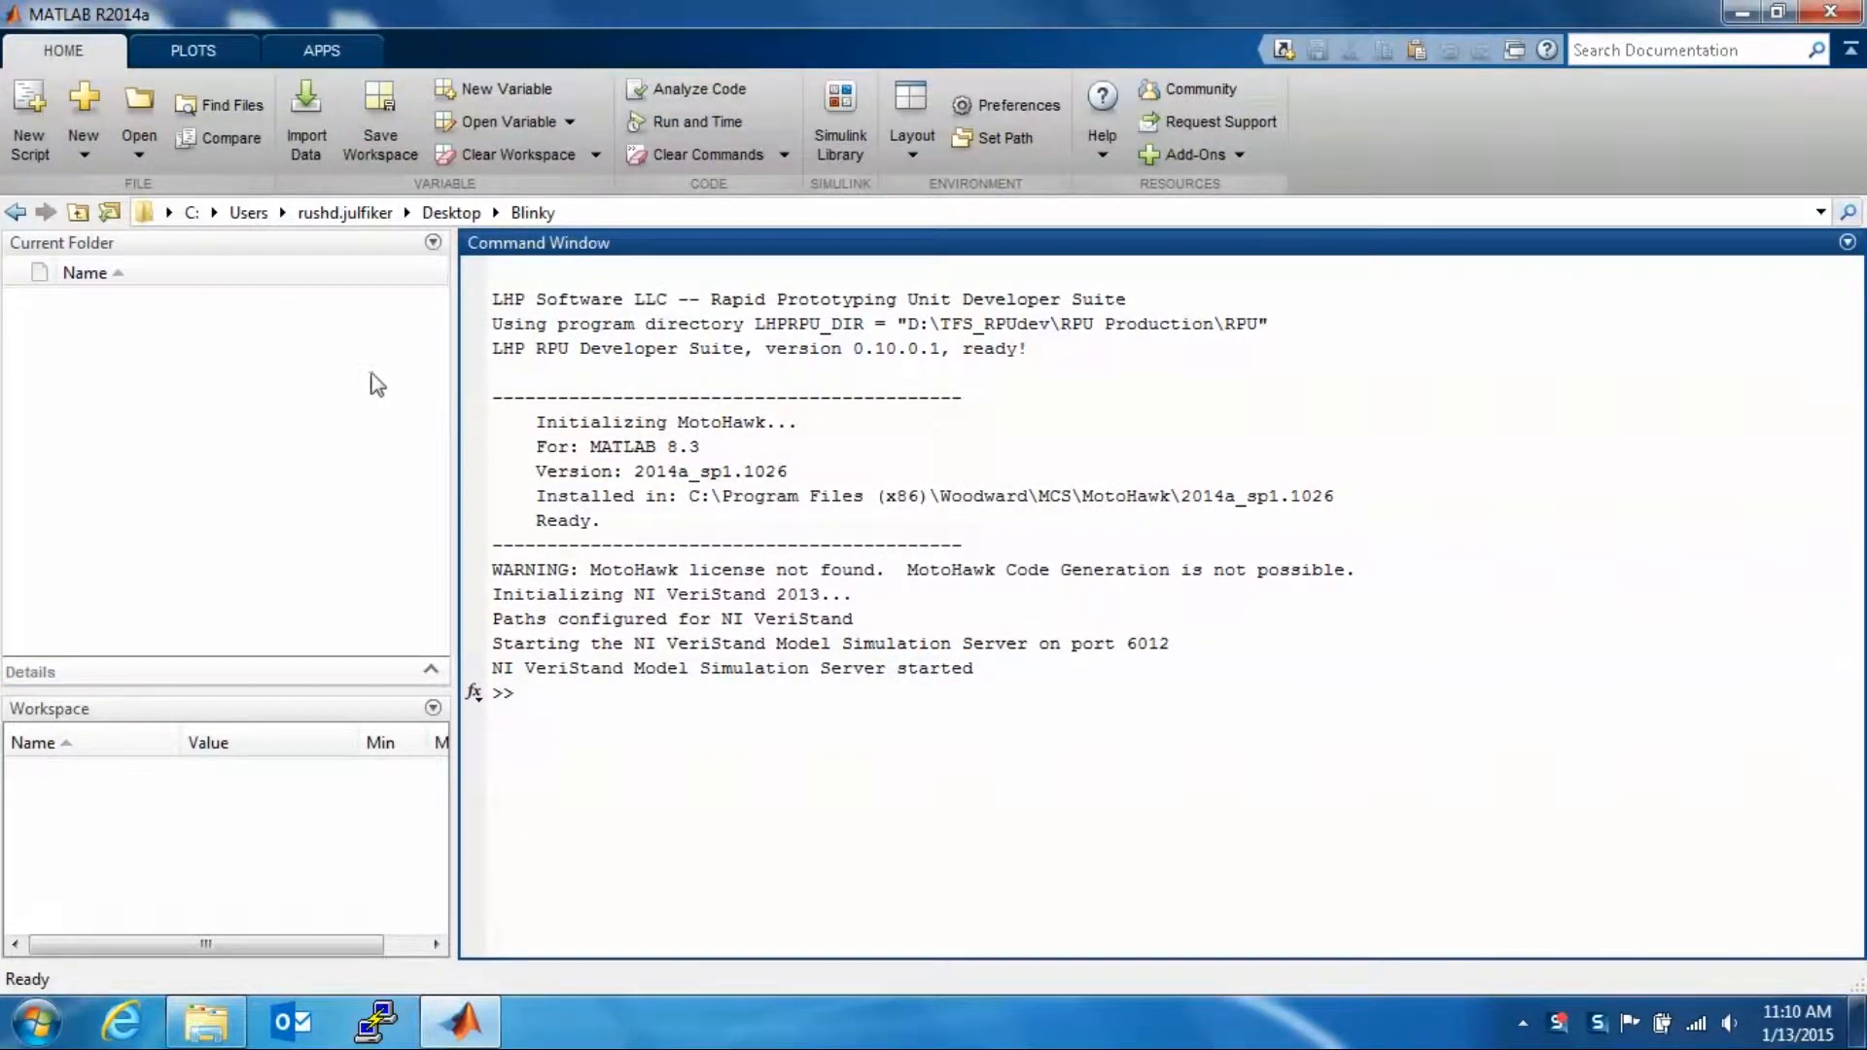
Create a new blank Simulink model and maximize its window.
click(86, 148)
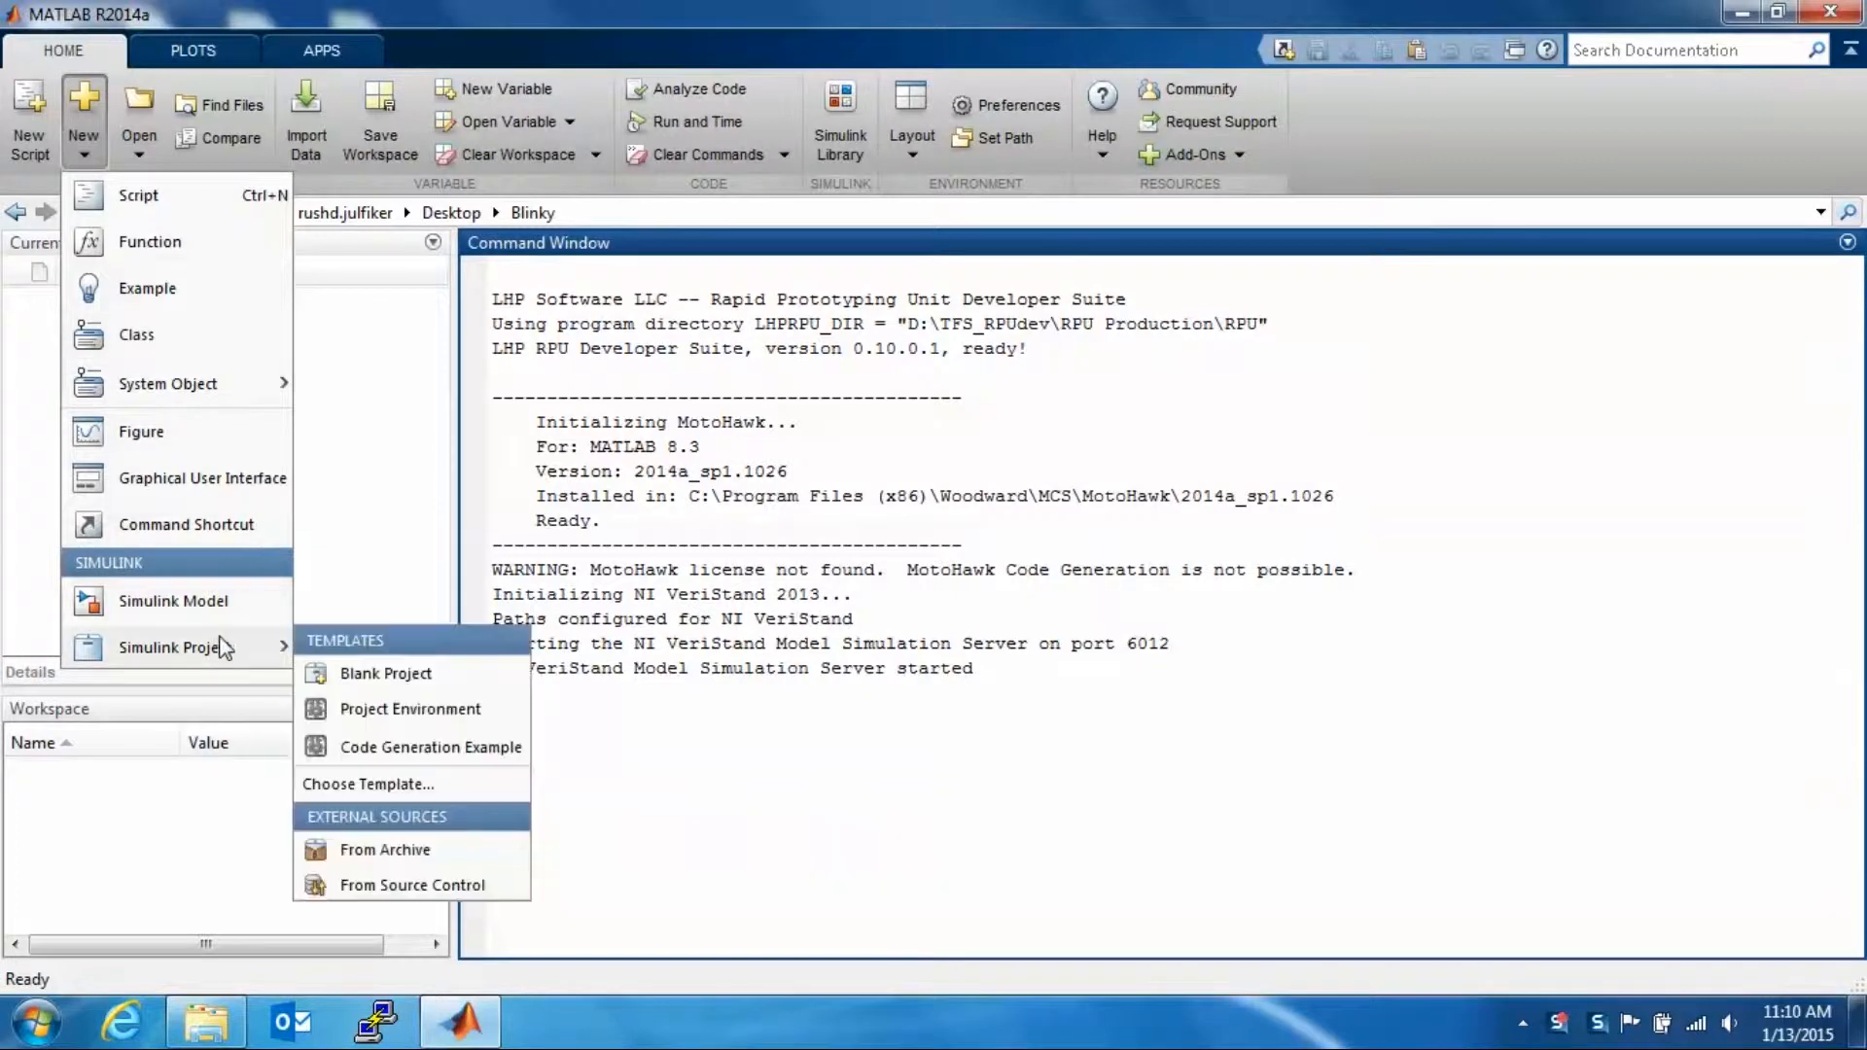
click(232, 607)
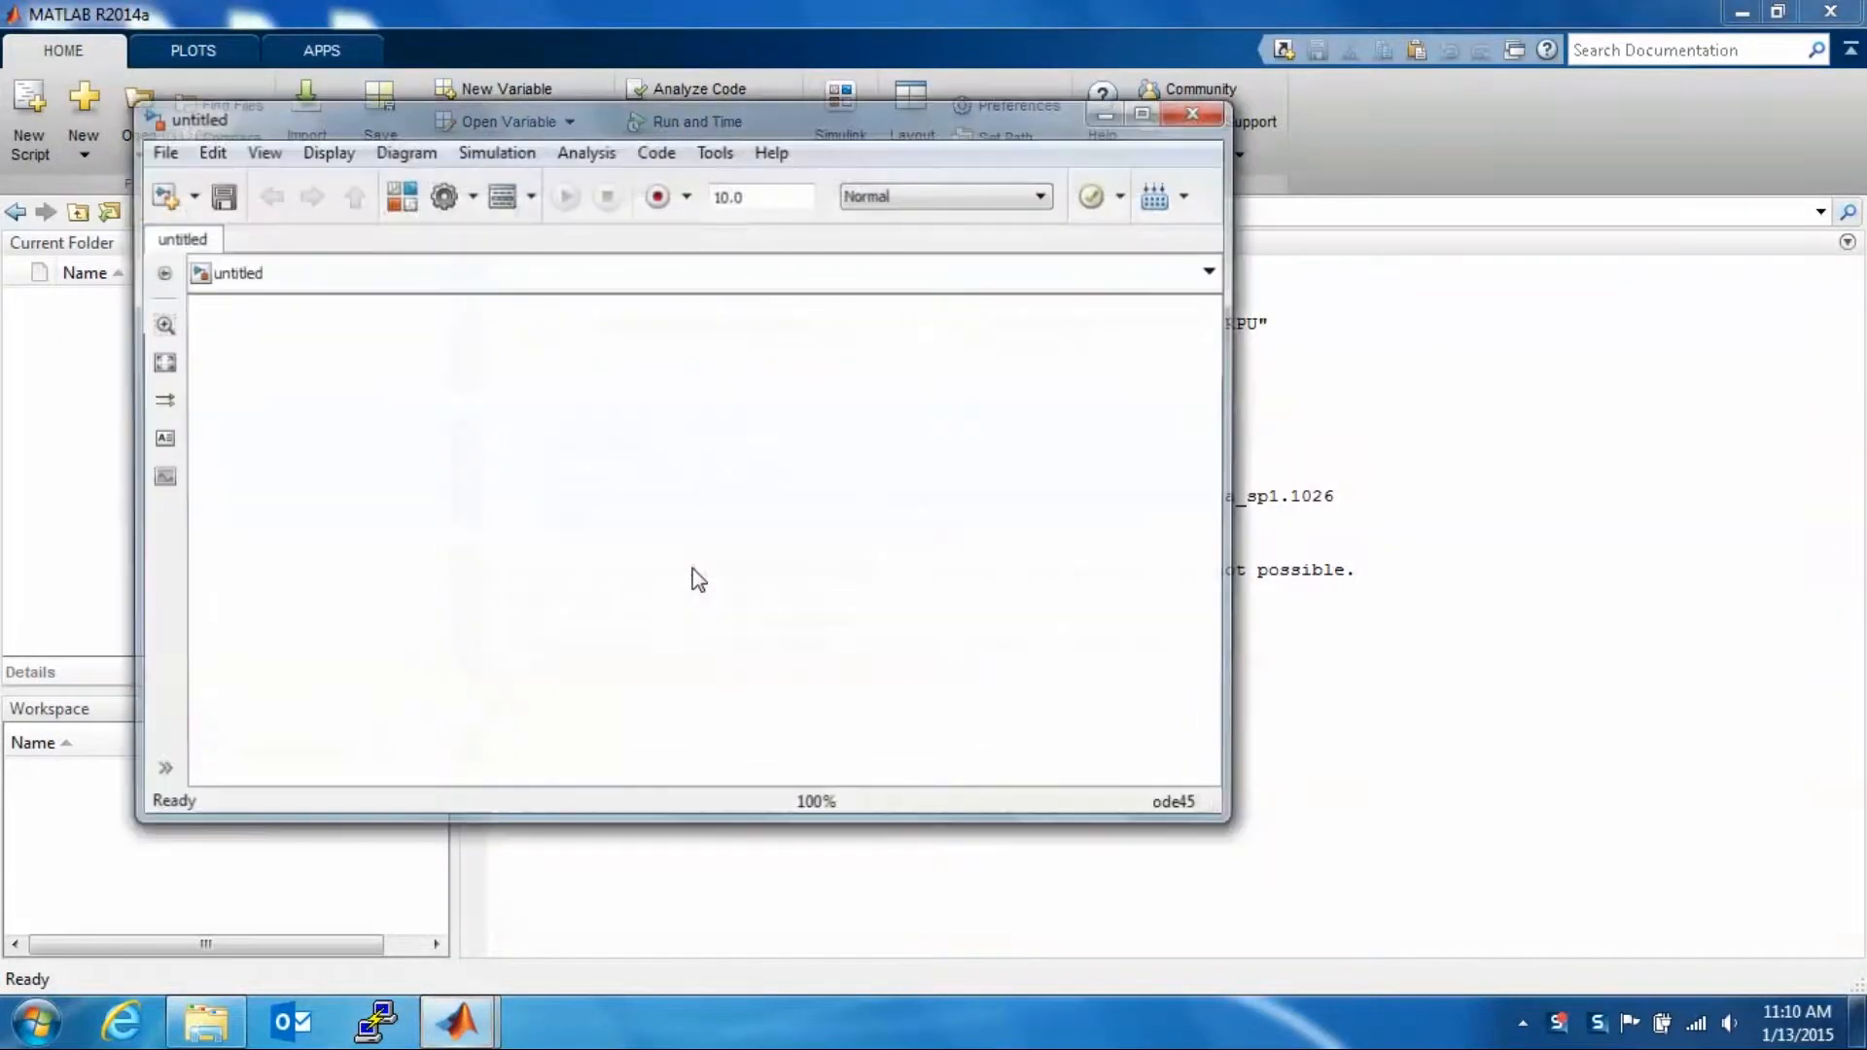
click(1148, 111)
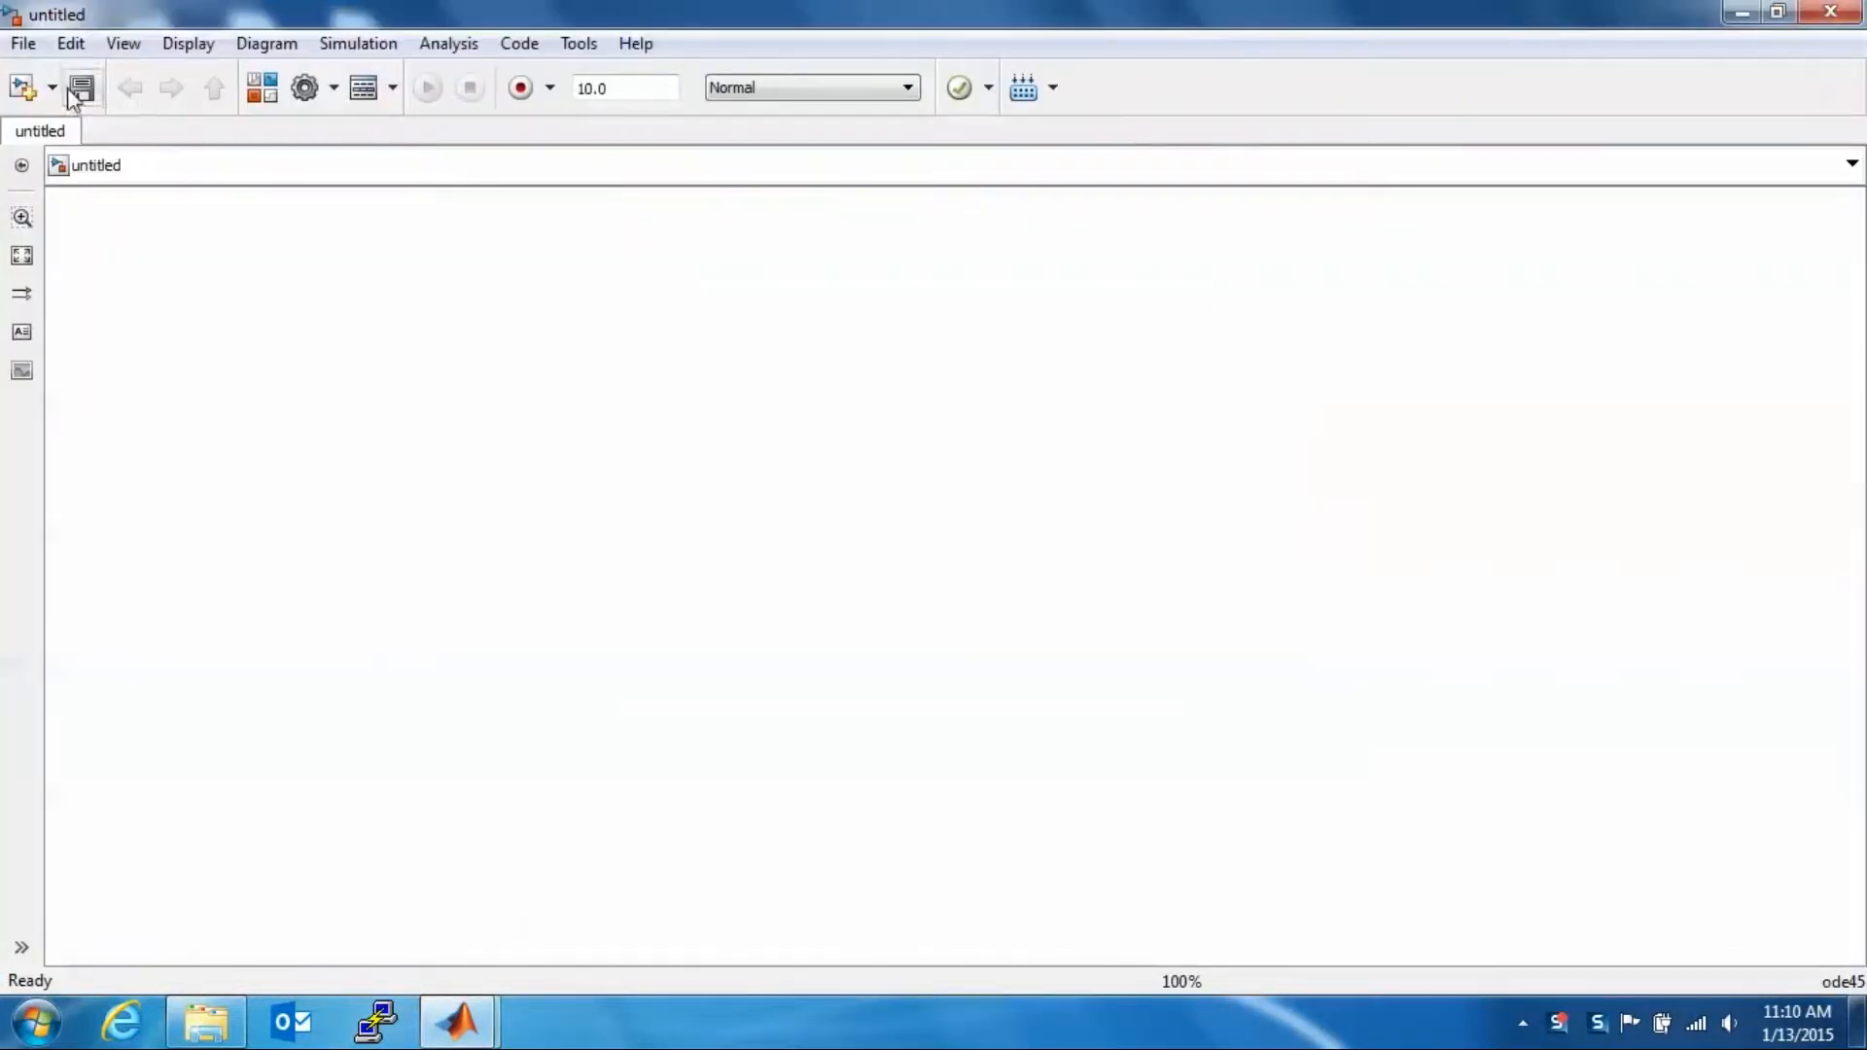
Save the new model as Blinky.slx in the Blinky folder.
click(23, 43)
click(92, 210)
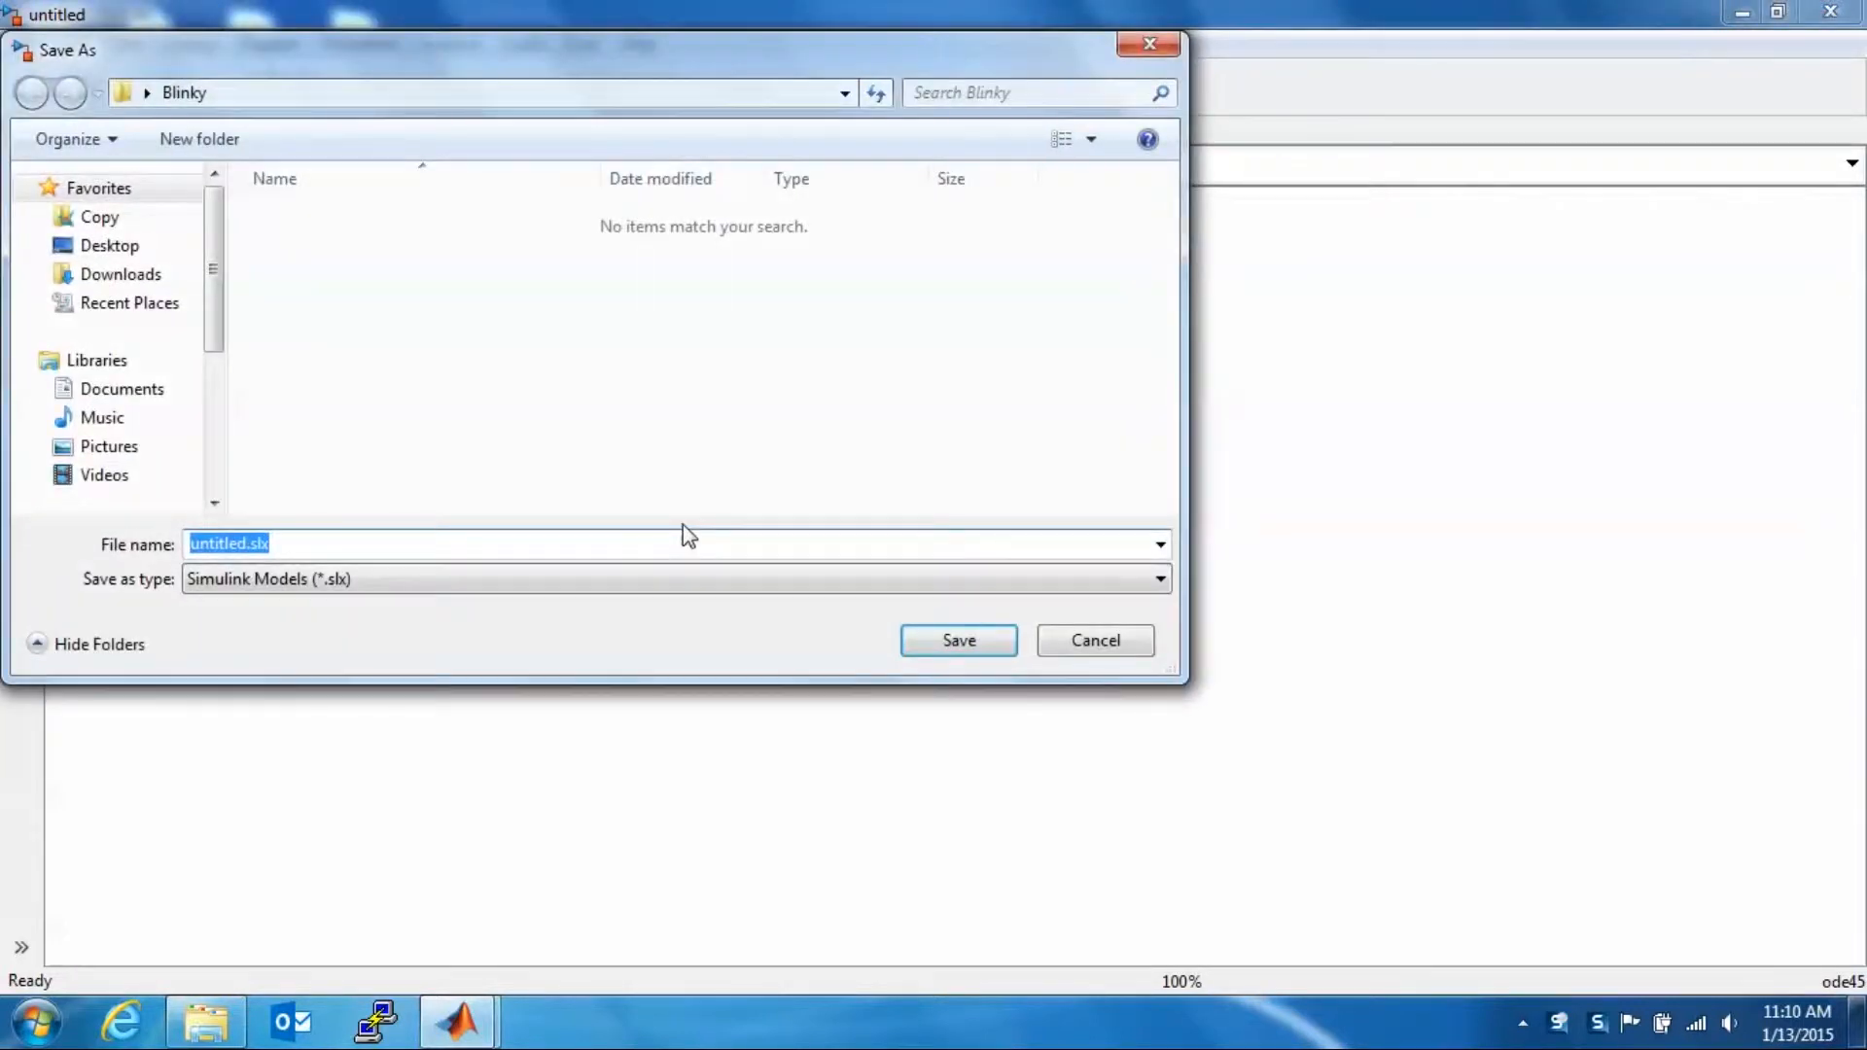
click(708, 539)
key(Left)
key(Left)
key(Left)
key(Left)
key(shift+Left)
key(shift+Left)
key(shift+Left)
key(shift+Left)
key(shift+Left)
key(shift+Left)
key(shift+Left)
key(shift+Left)
text(Blinky)
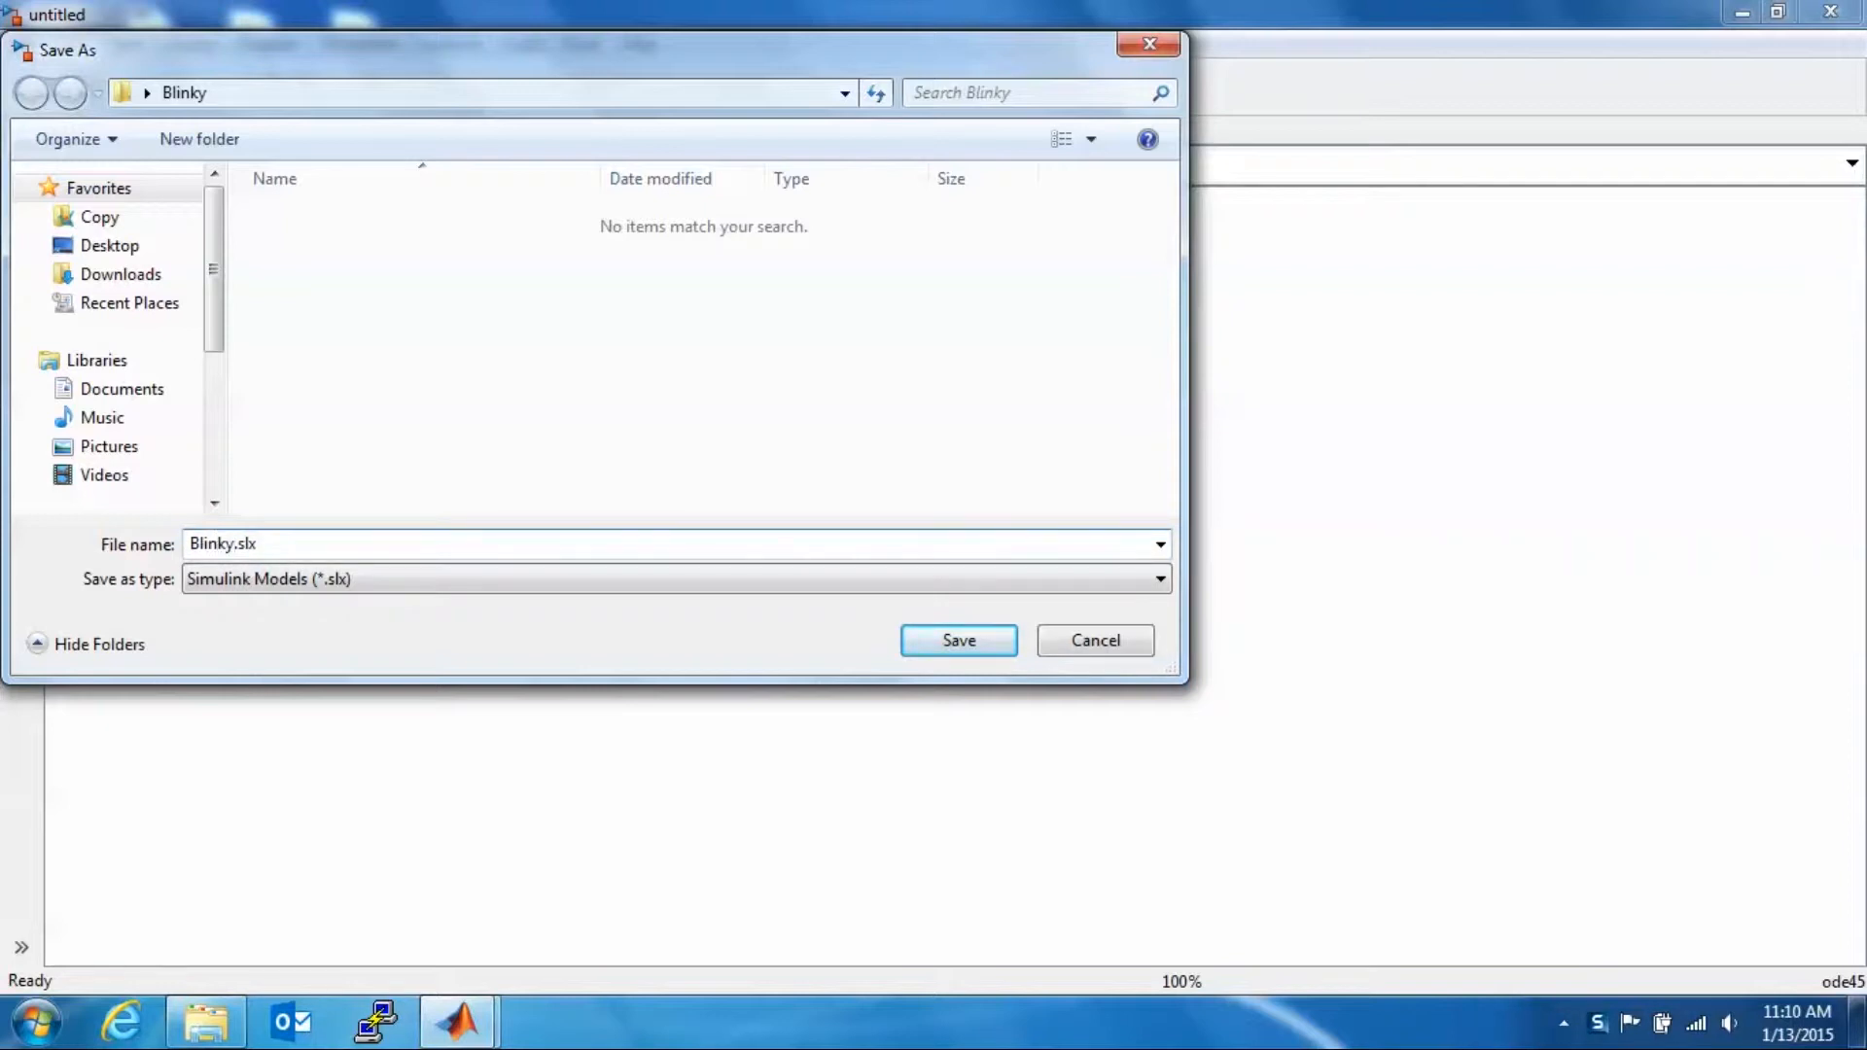
click(962, 644)
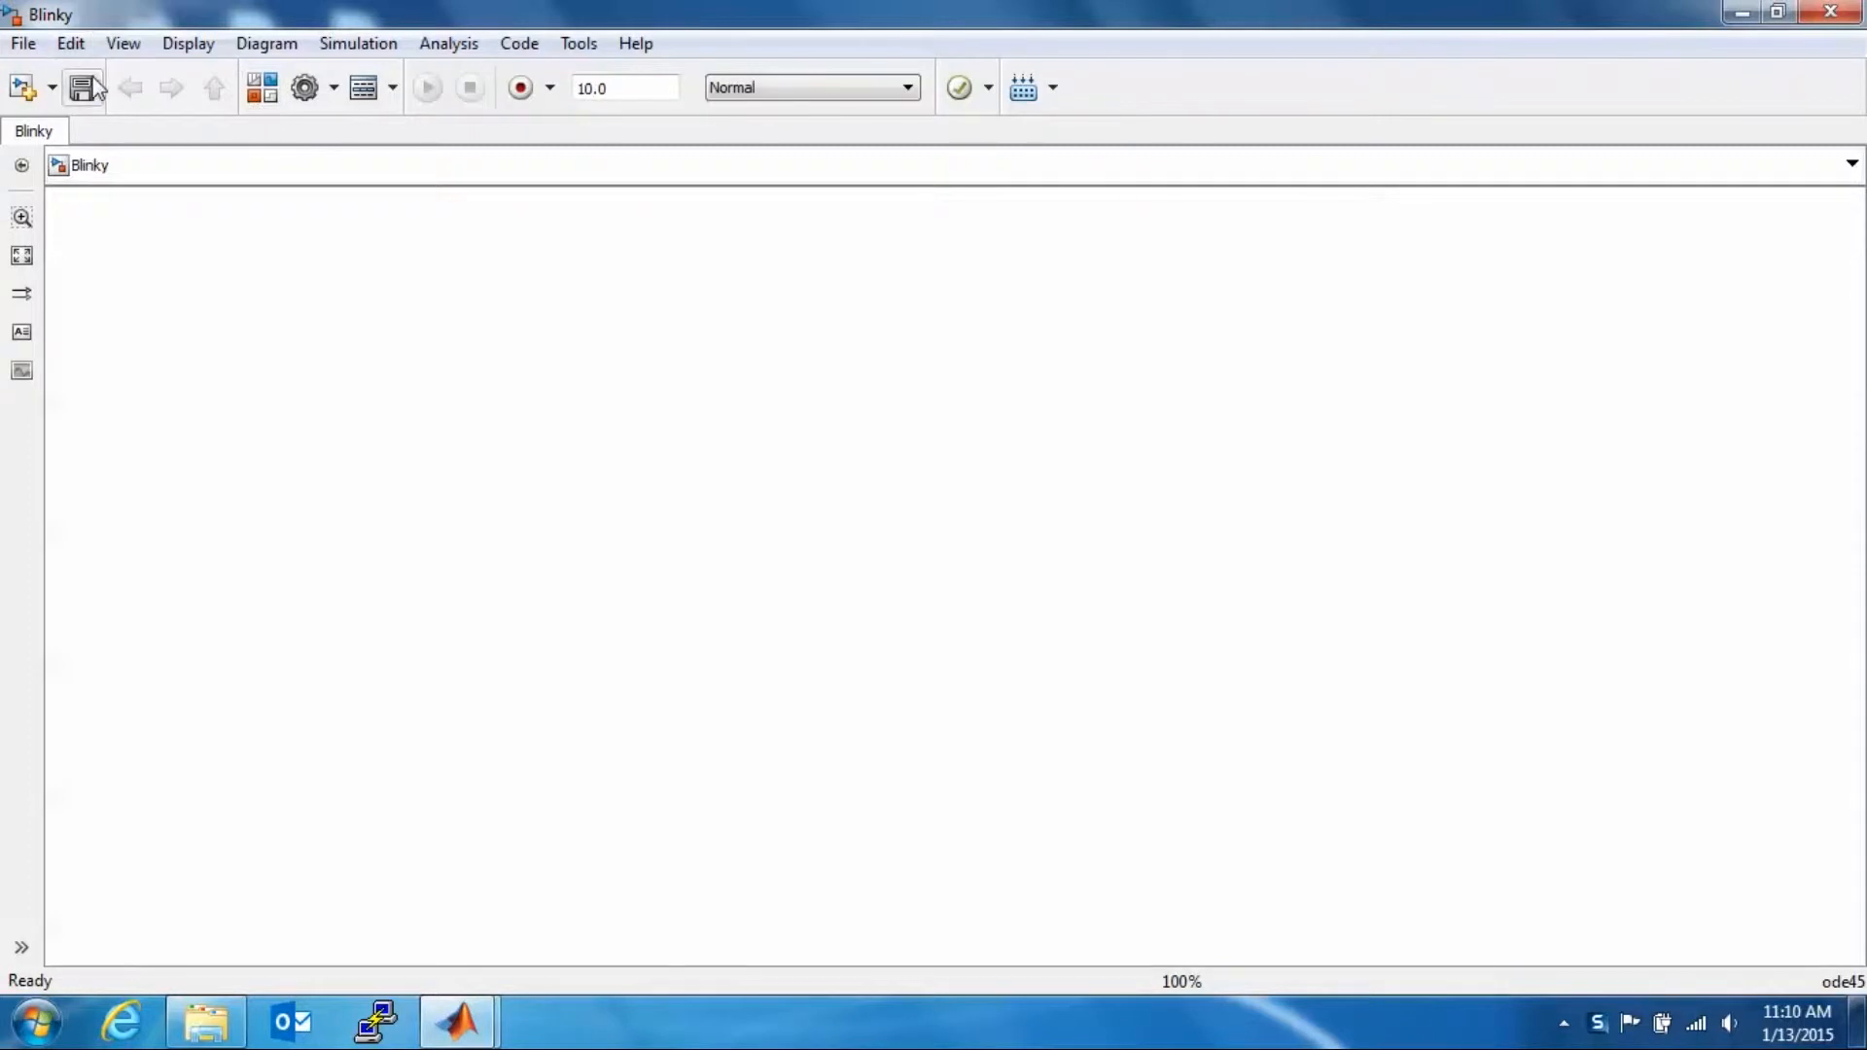
Add the target definition block from the LHP RPU Blockset's Target Definition library to the model.
click(263, 89)
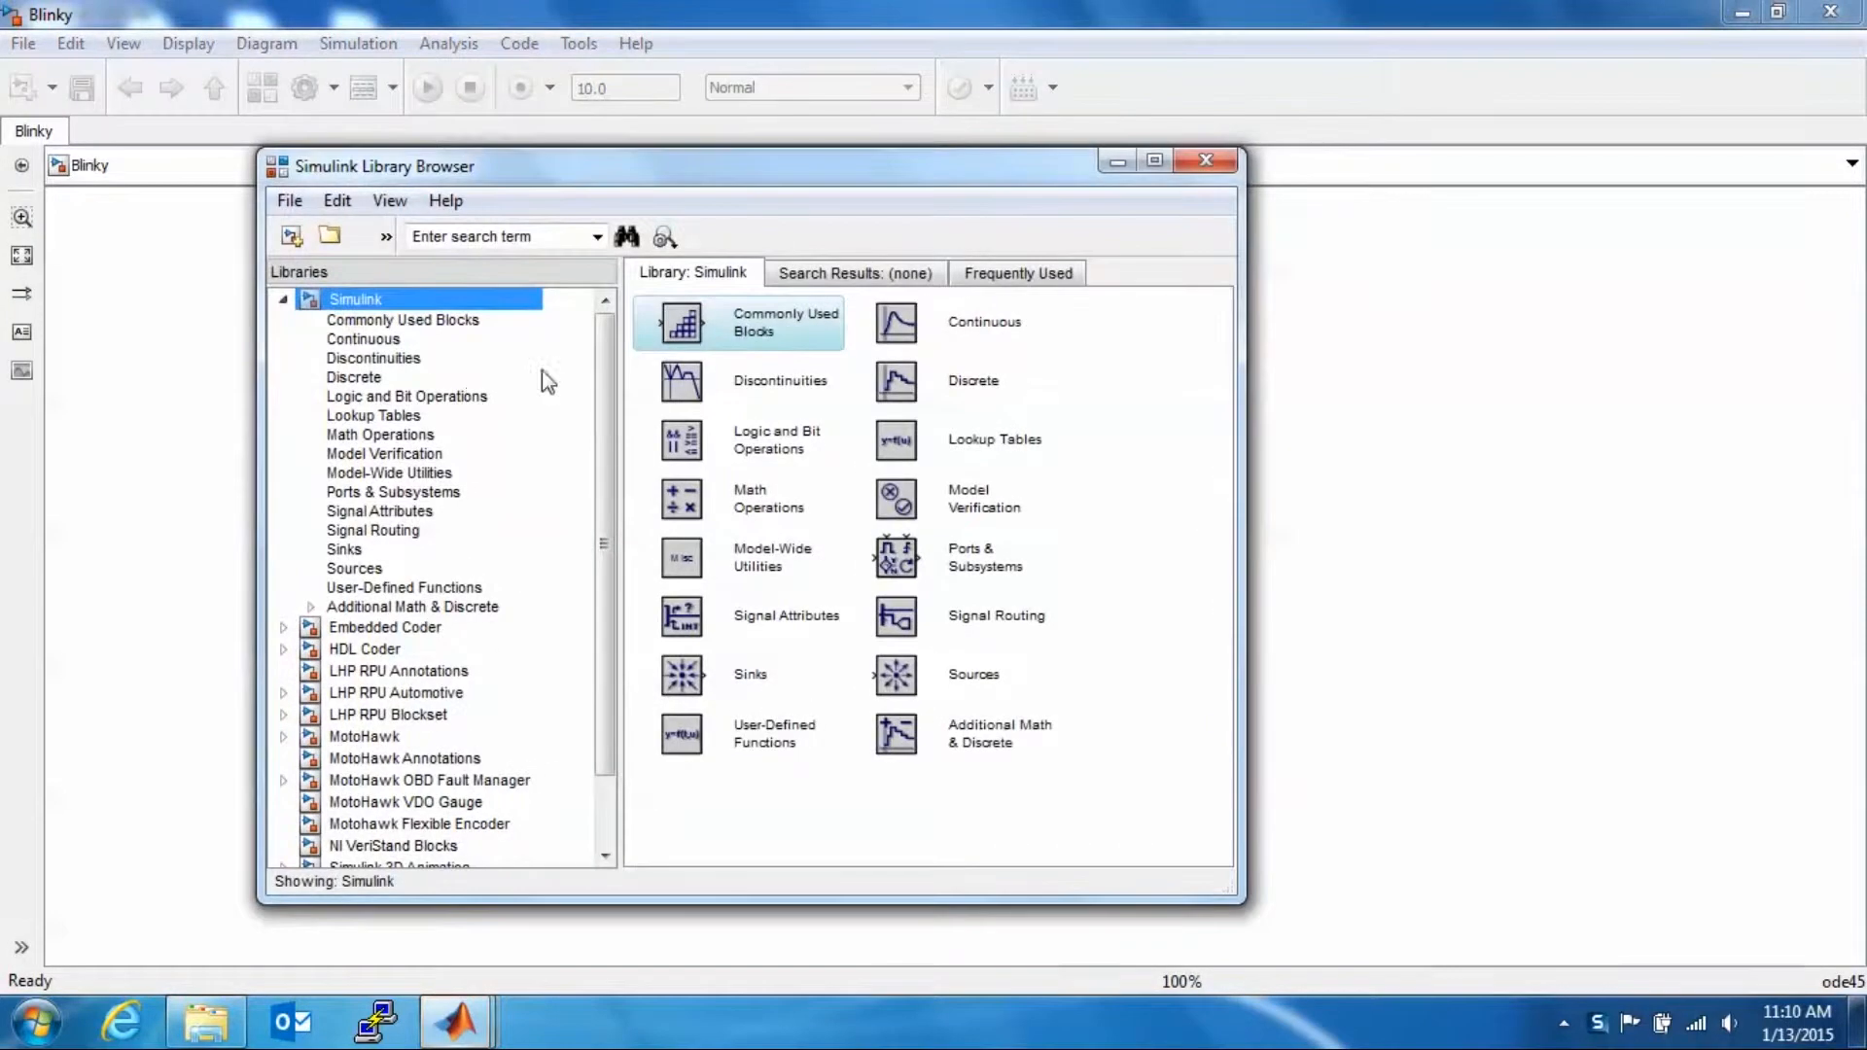
click(428, 712)
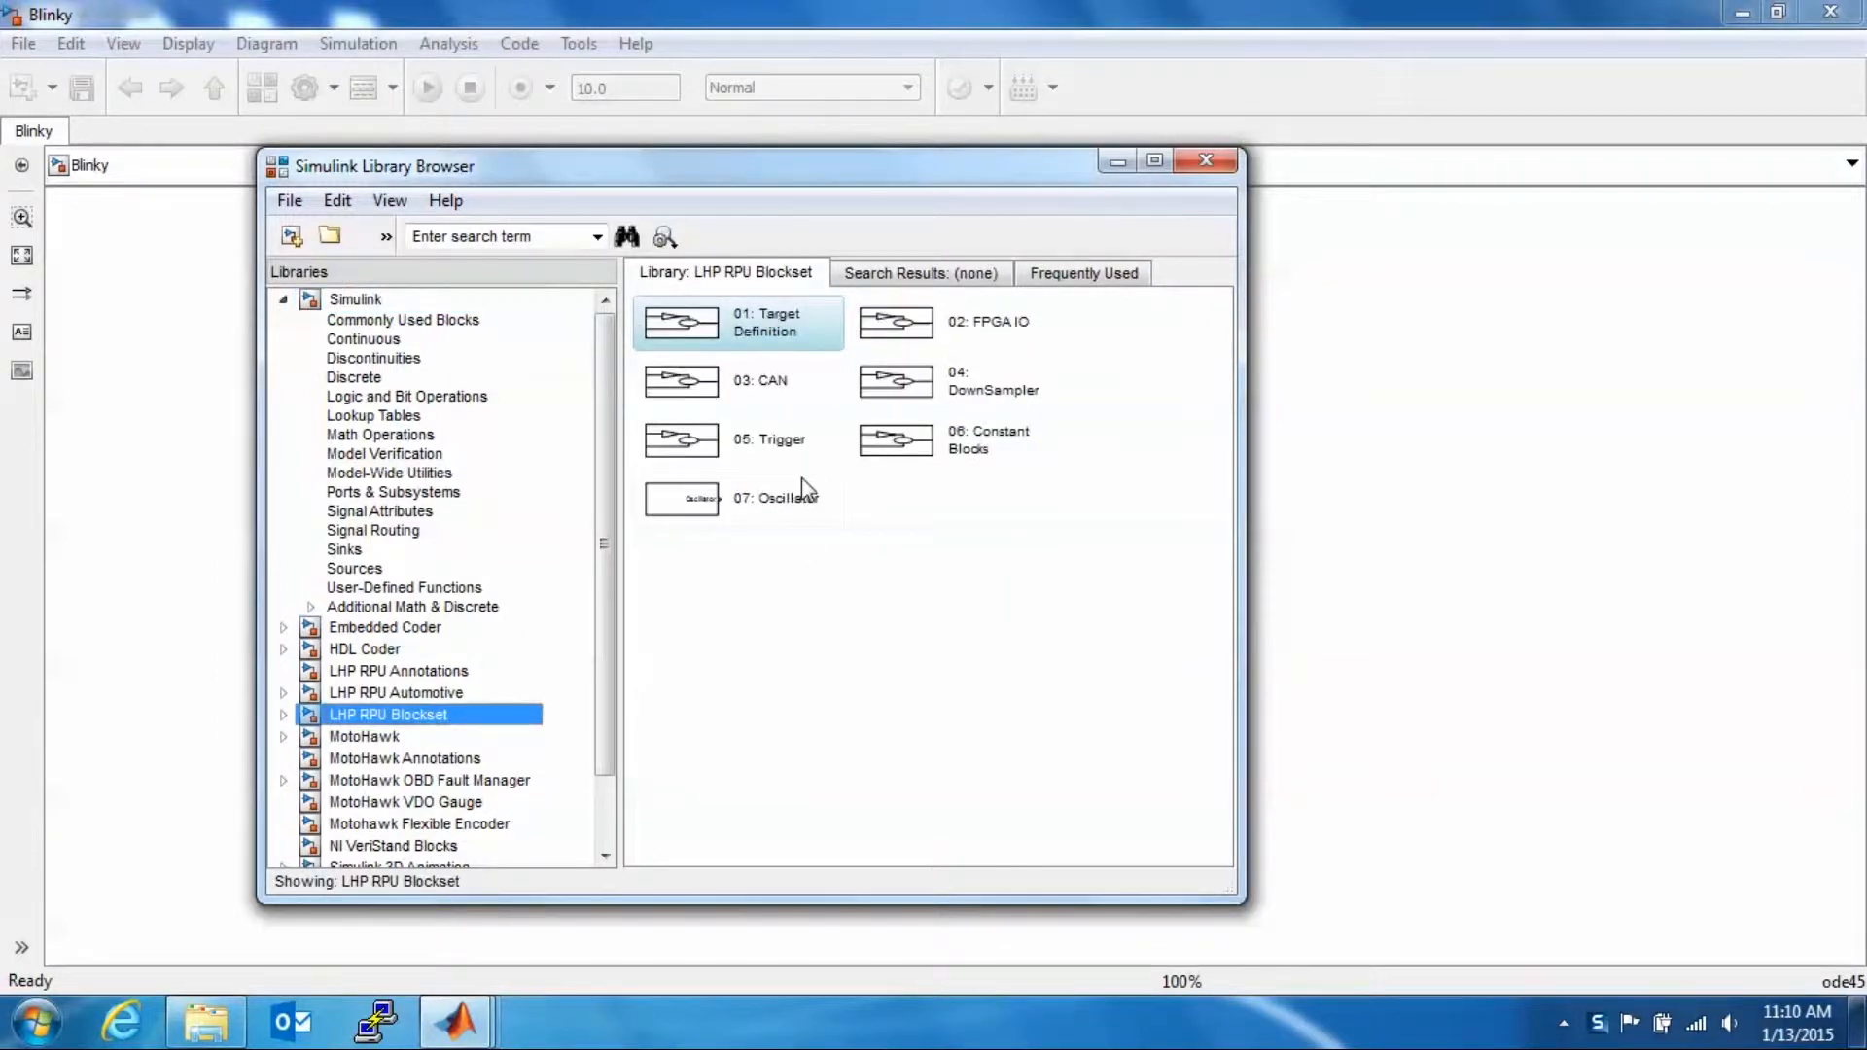
double_click(766, 327)
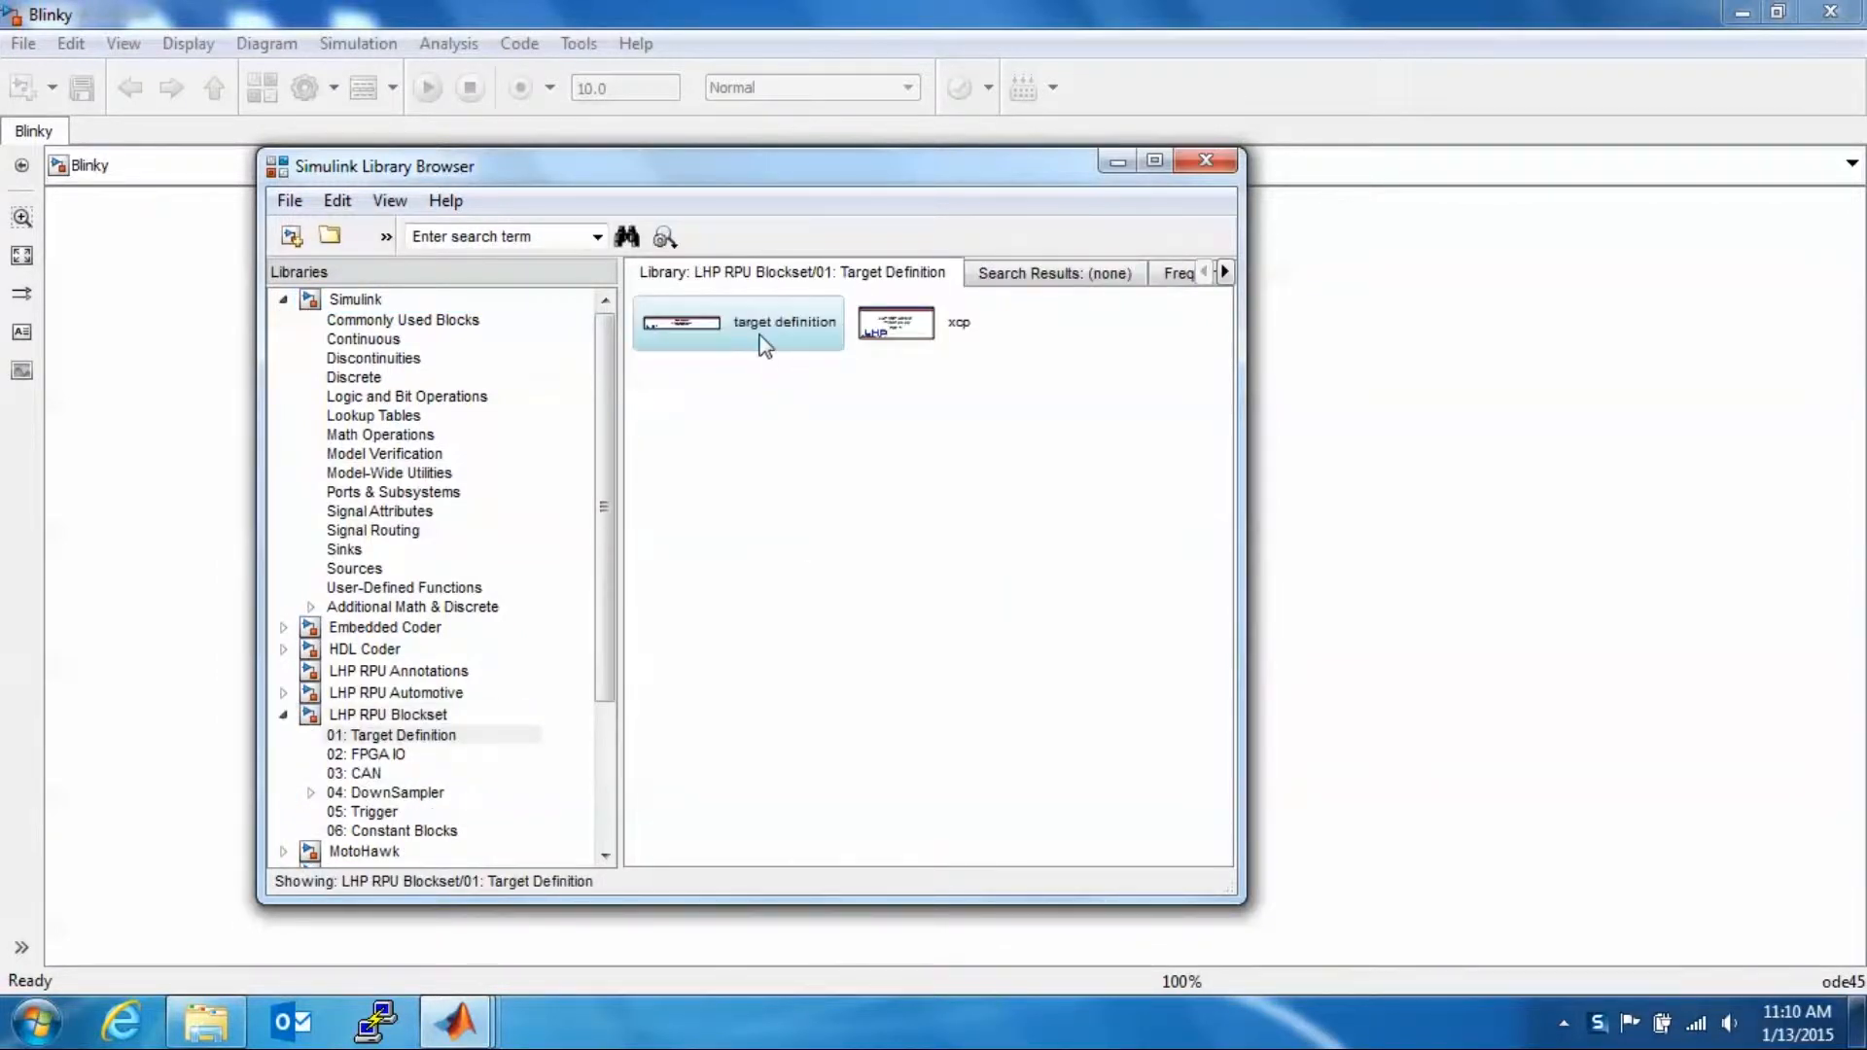
drag(684, 329, 546, 298)
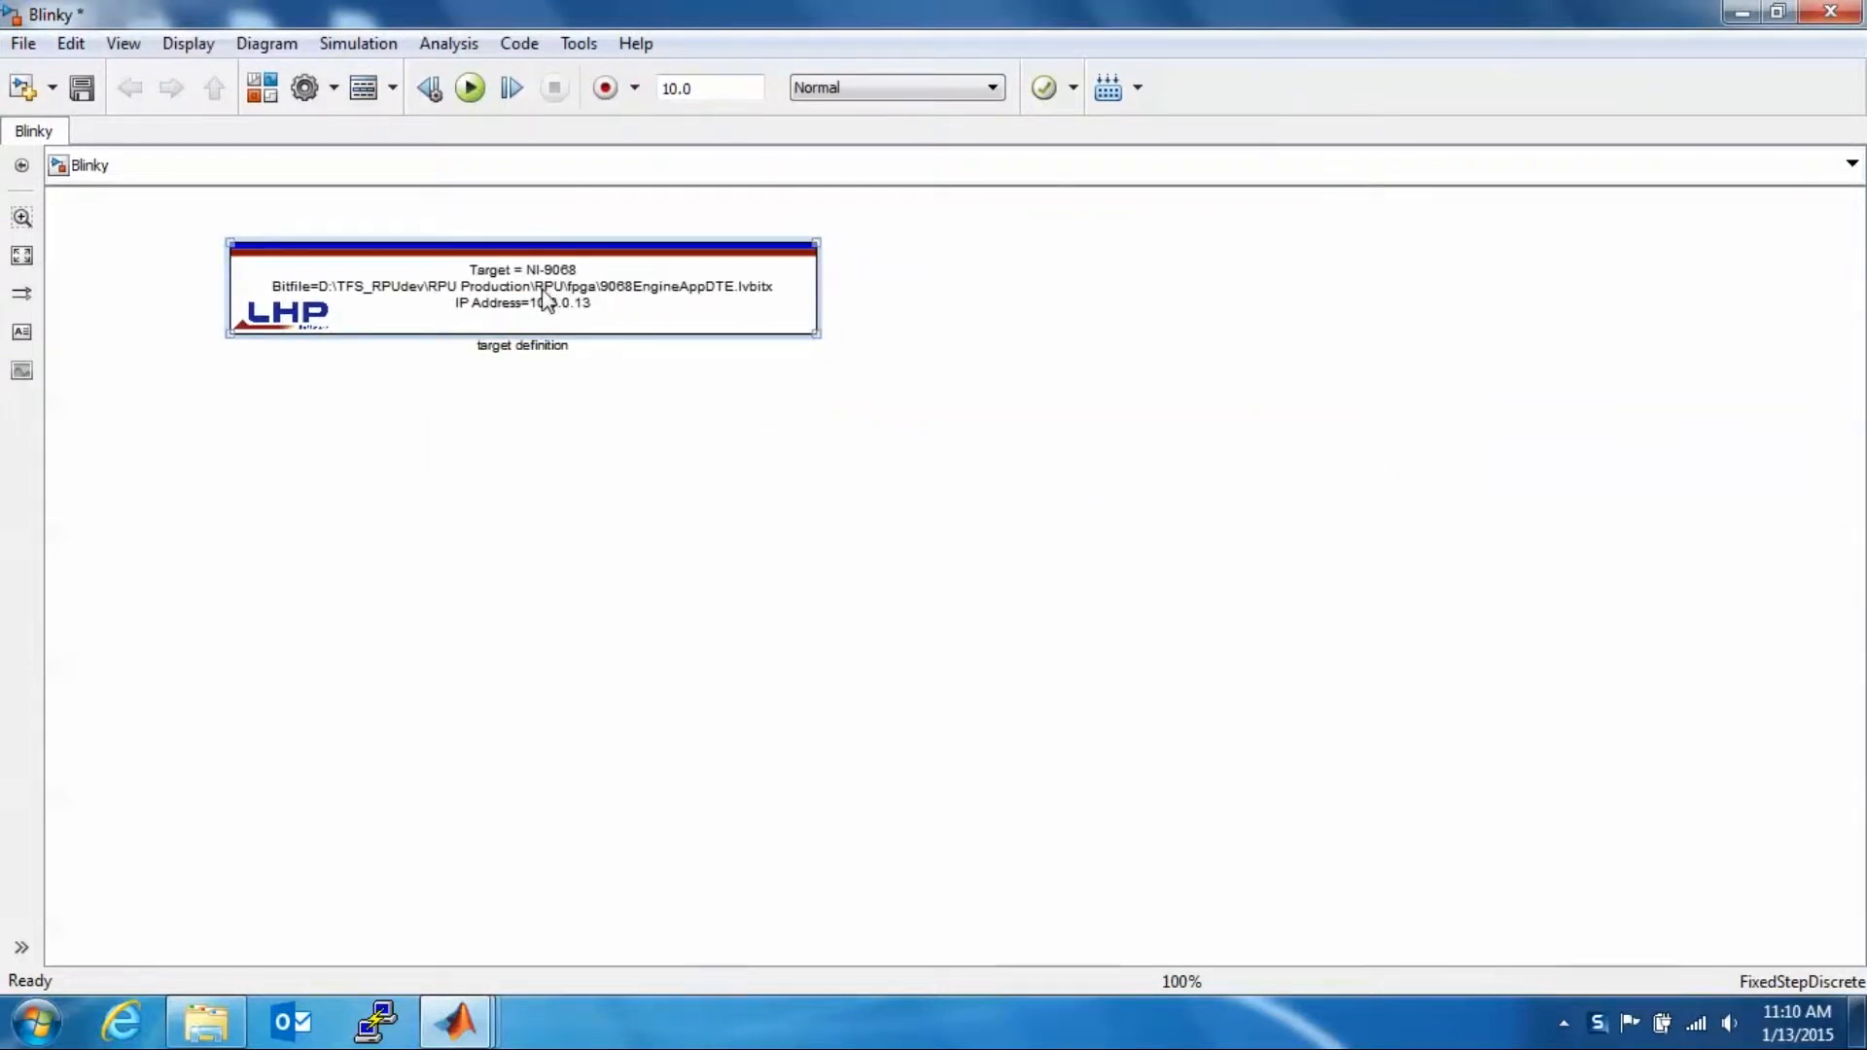
Configure the target definition block with target NI-9068, bit file 2015_01_12_FPGAMainDTE.lvbitx and IP address 10.0.0.13.
double_click(545, 300)
click(669, 302)
click(667, 325)
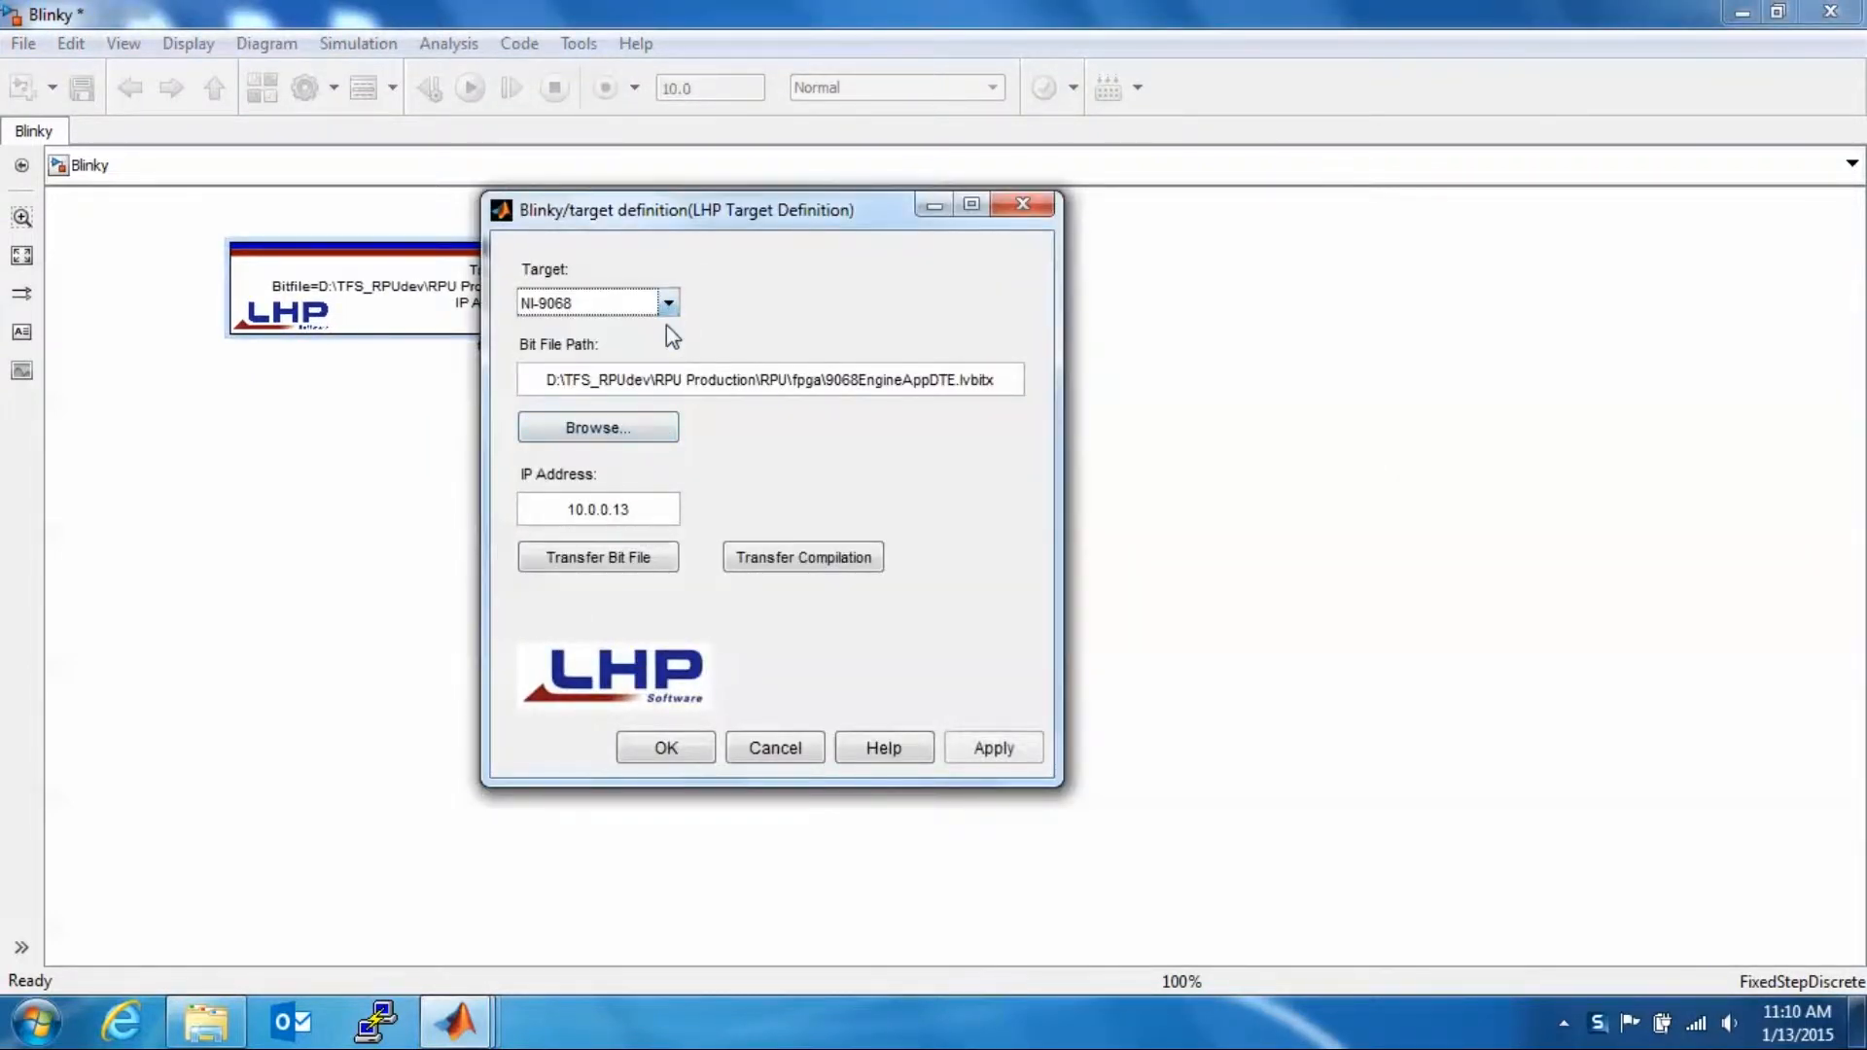
click(620, 416)
double_click(931, 420)
click(649, 509)
key(BackSpace)
text(3)
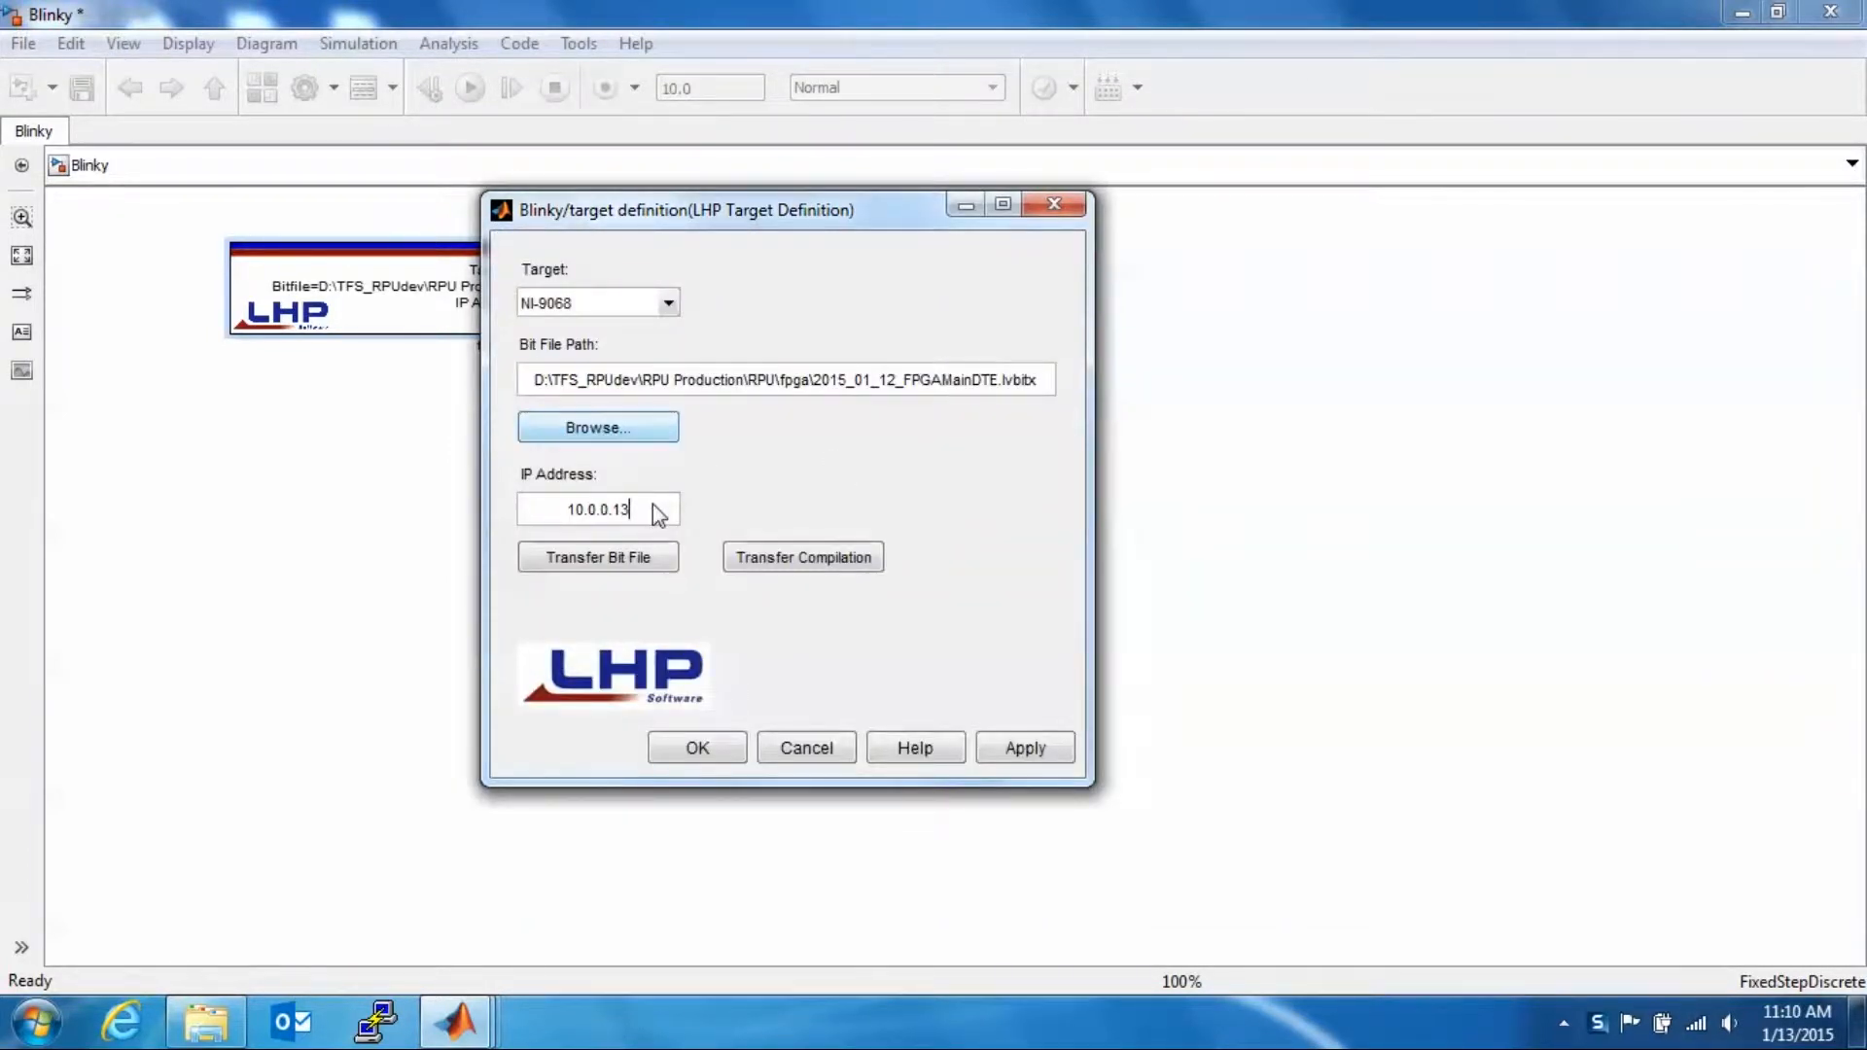
Transfer the bit file to the target and accept the target definition settings.
click(605, 567)
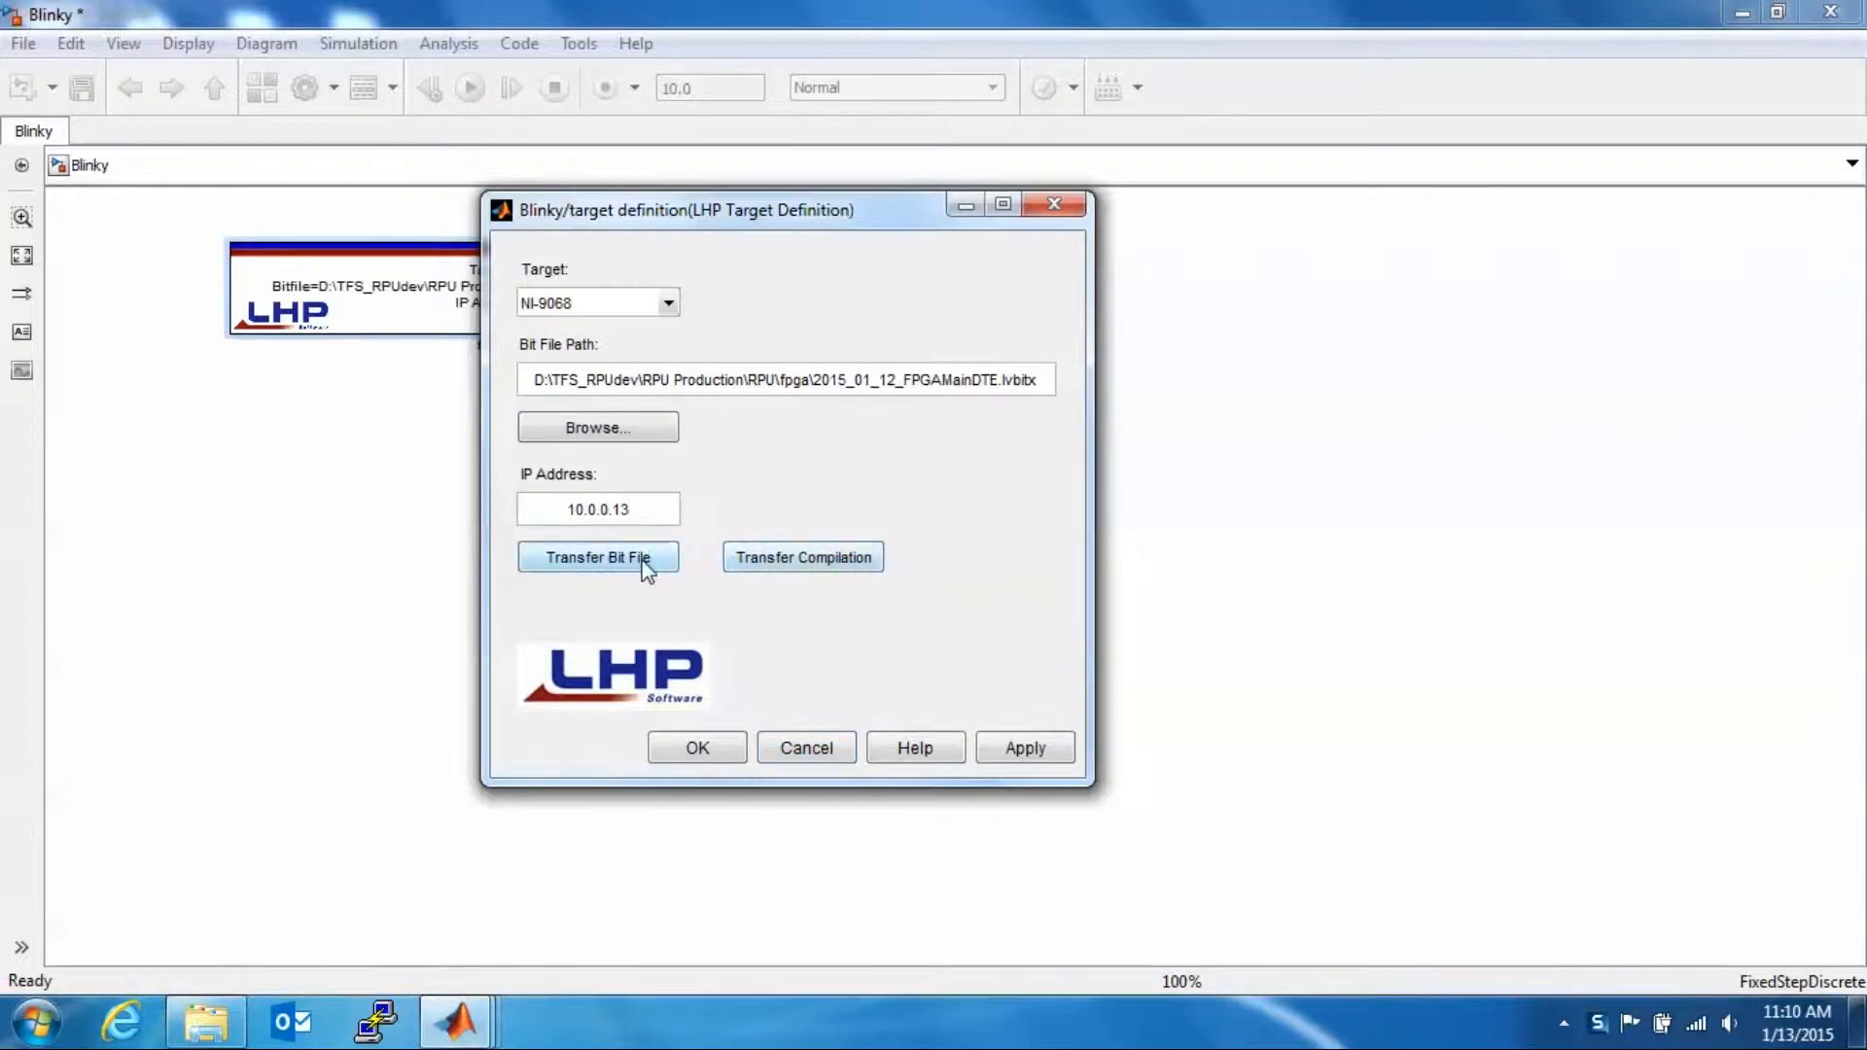
drag(737, 217, 533, 167)
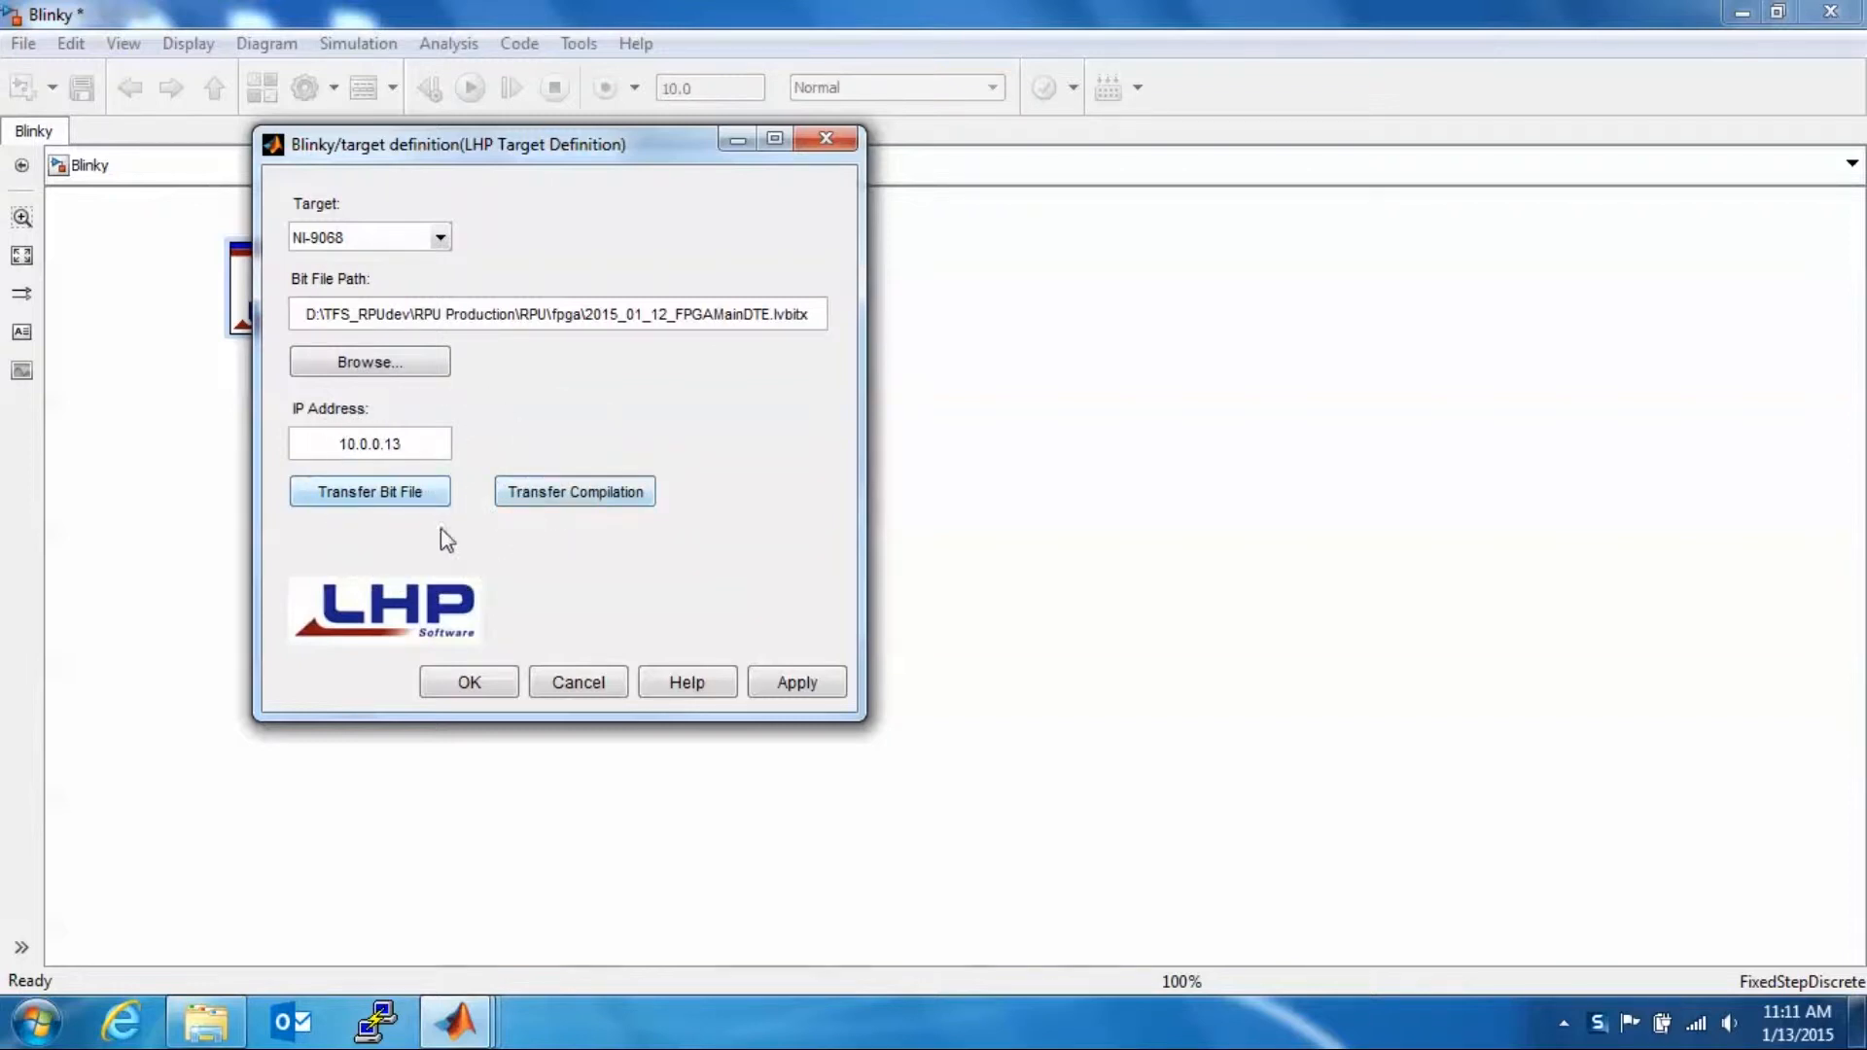
click(469, 685)
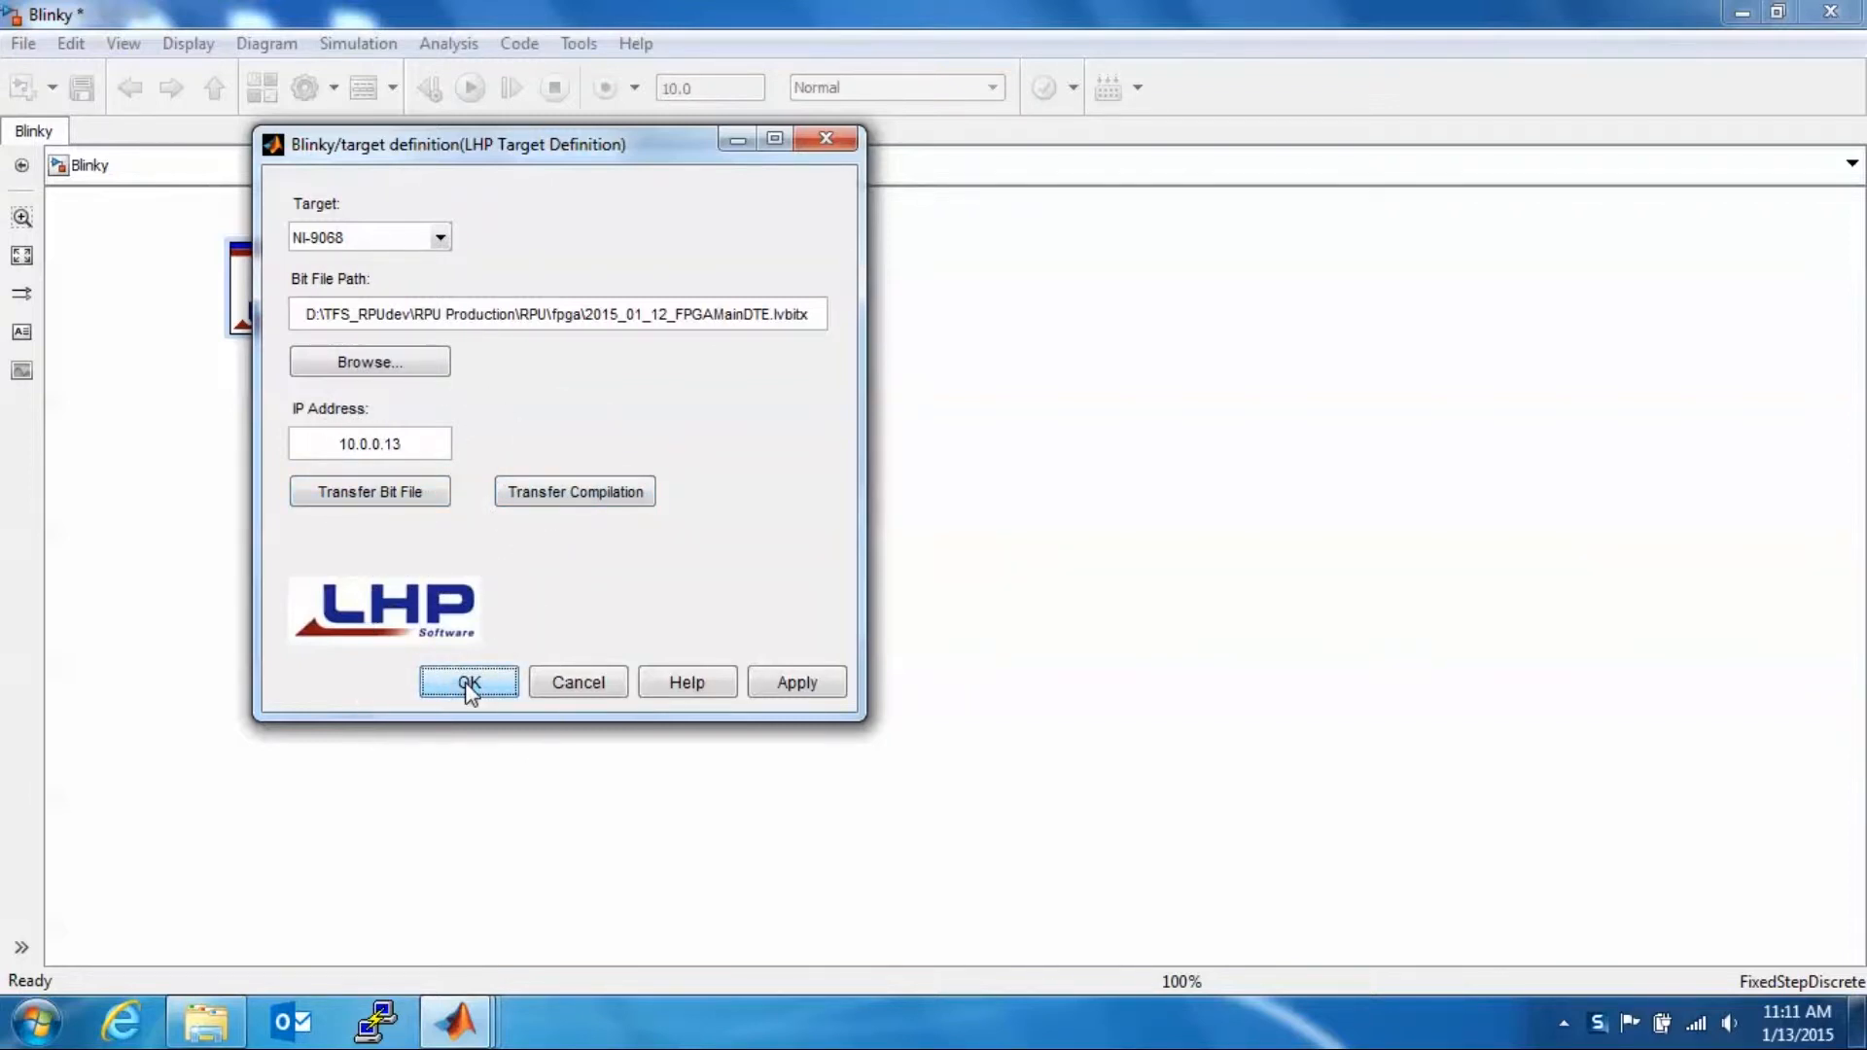
click(504, 687)
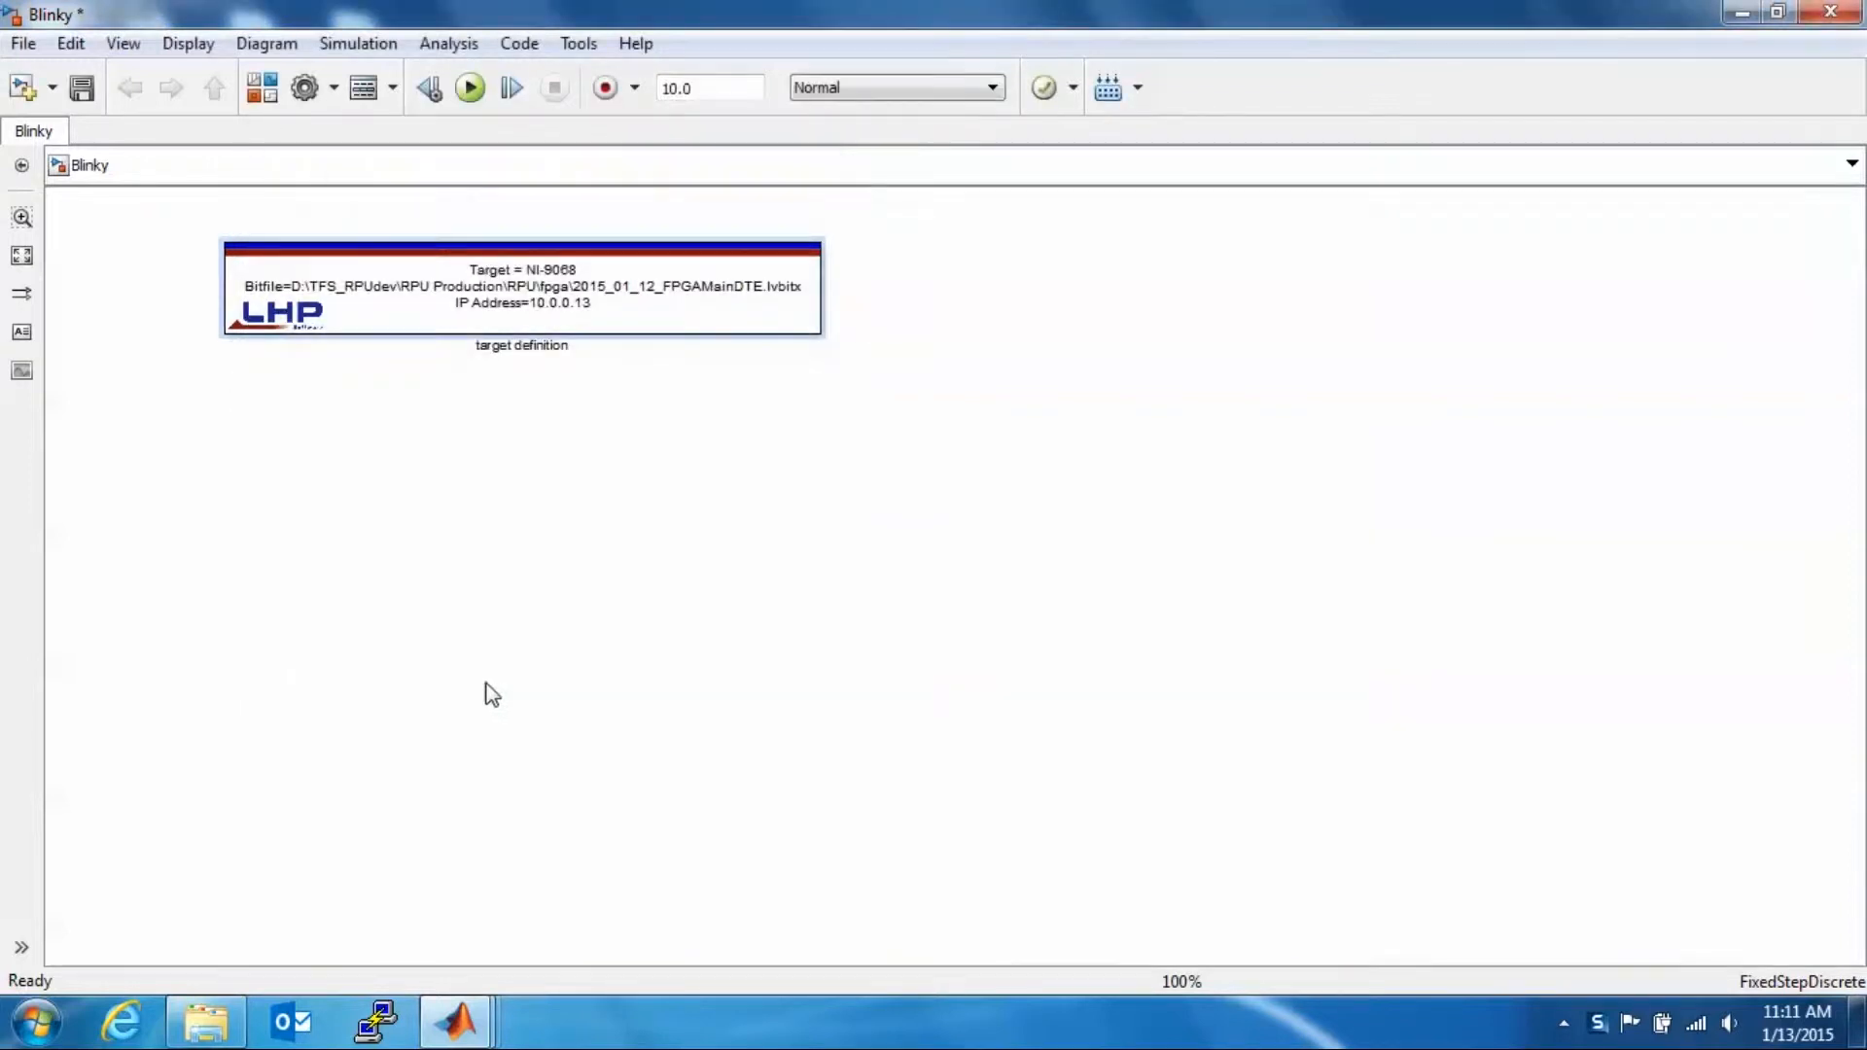
Reposition the target definition block slightly lower and further left on the canvas, and save the model.
drag(574, 300, 492, 348)
click(82, 92)
click(269, 96)
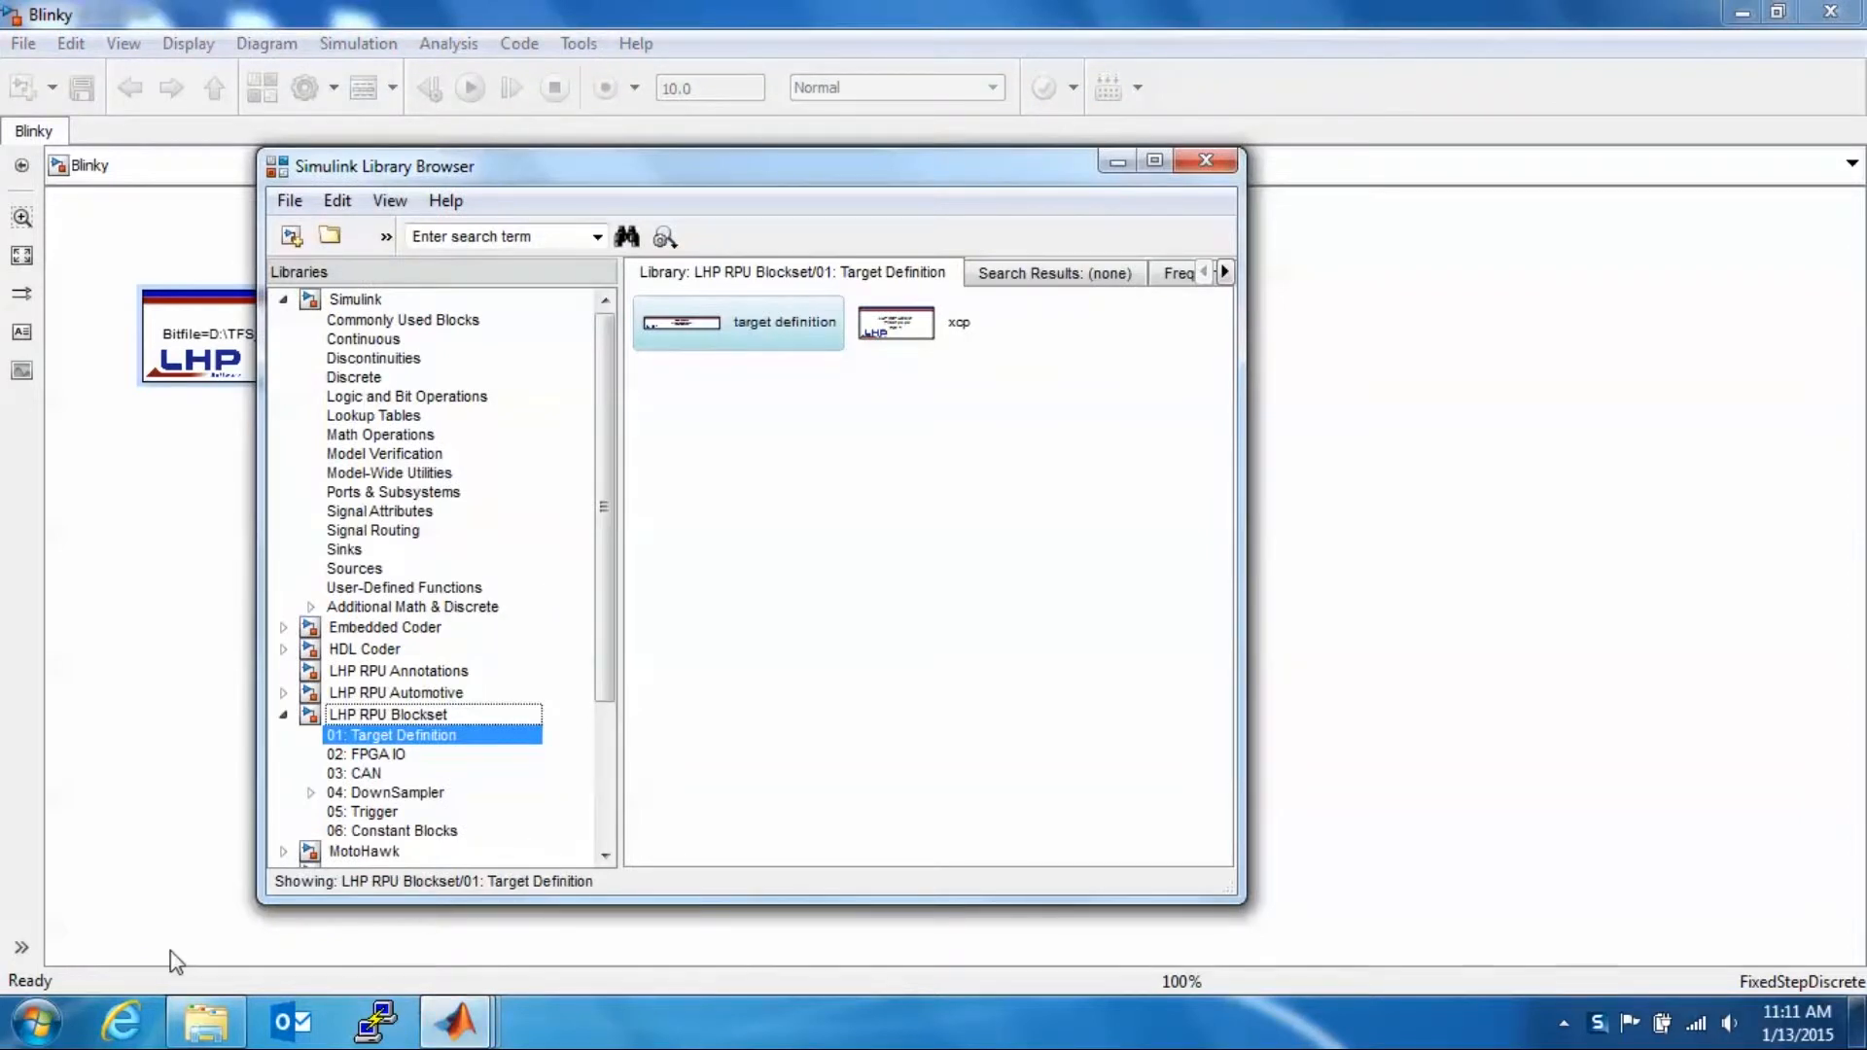
Switch to Windows Explorer and examine the data files in the Blinky_tmp folder inside the Desktop's Blinky folder.
mouse_move(216, 1041)
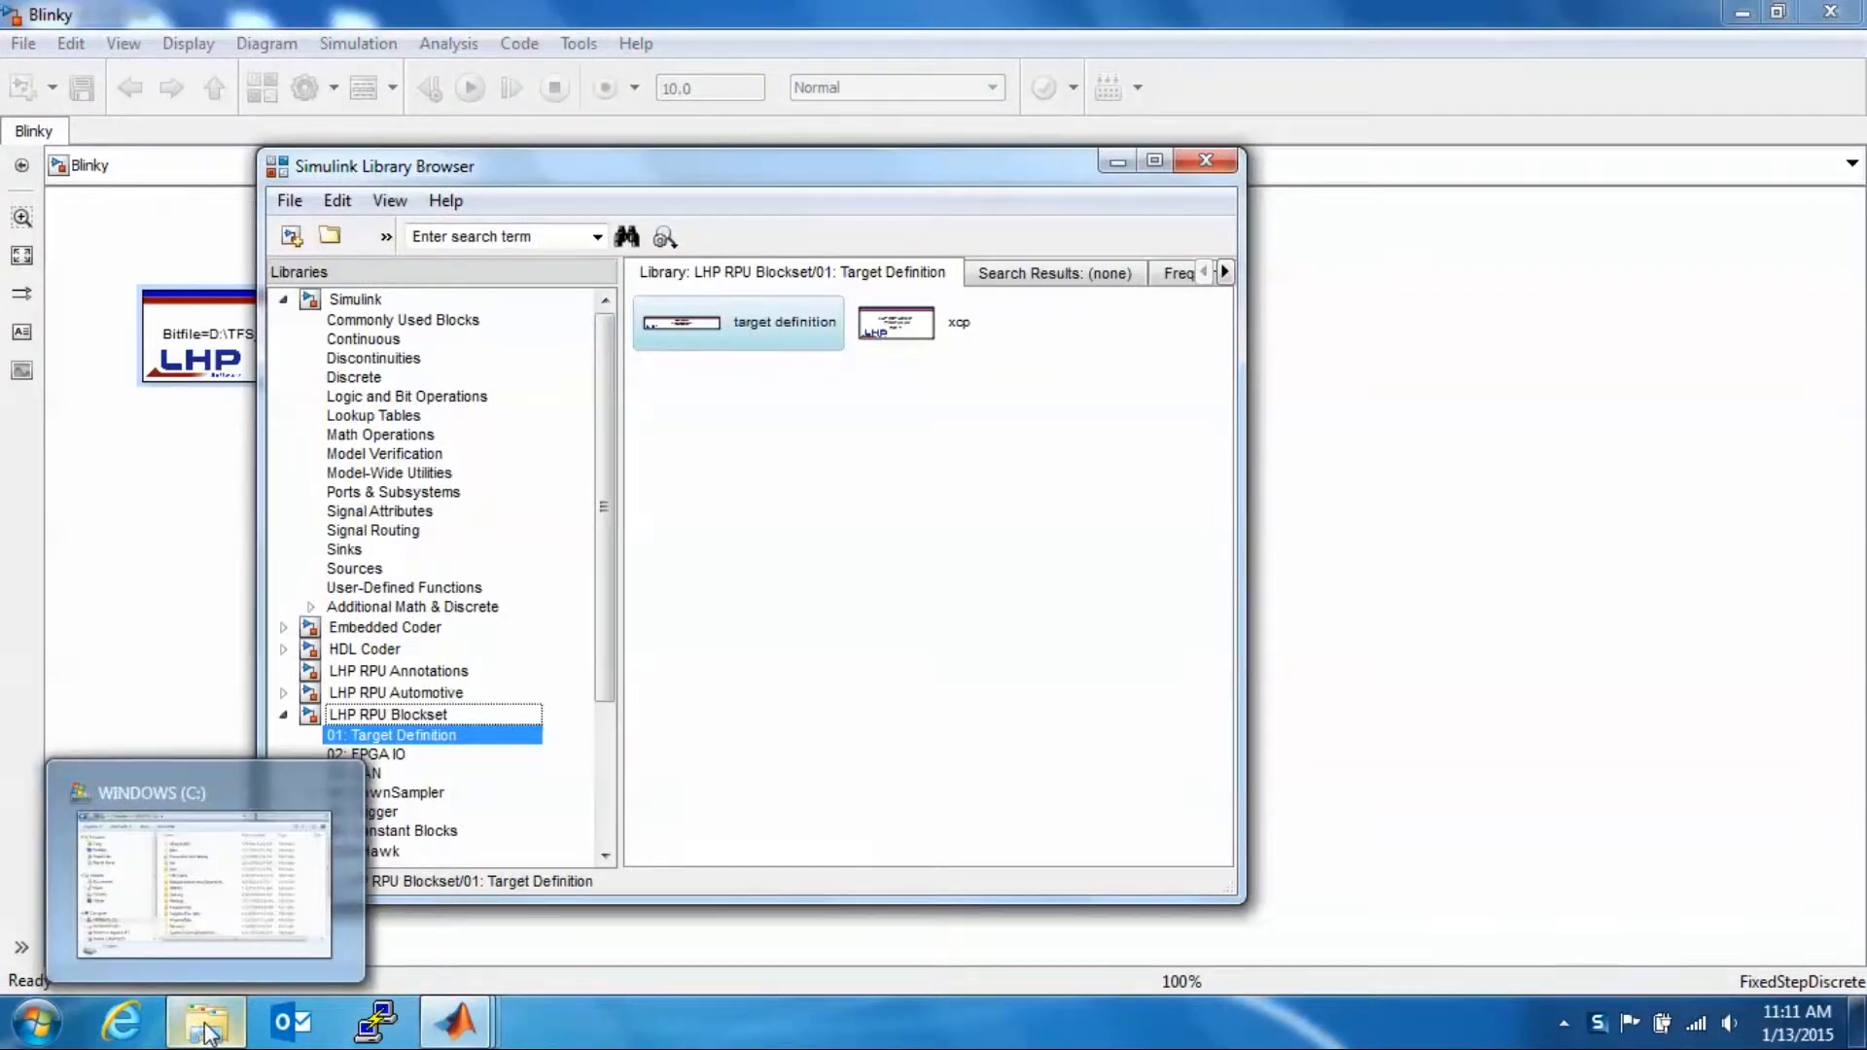
click(207, 1032)
click(295, 282)
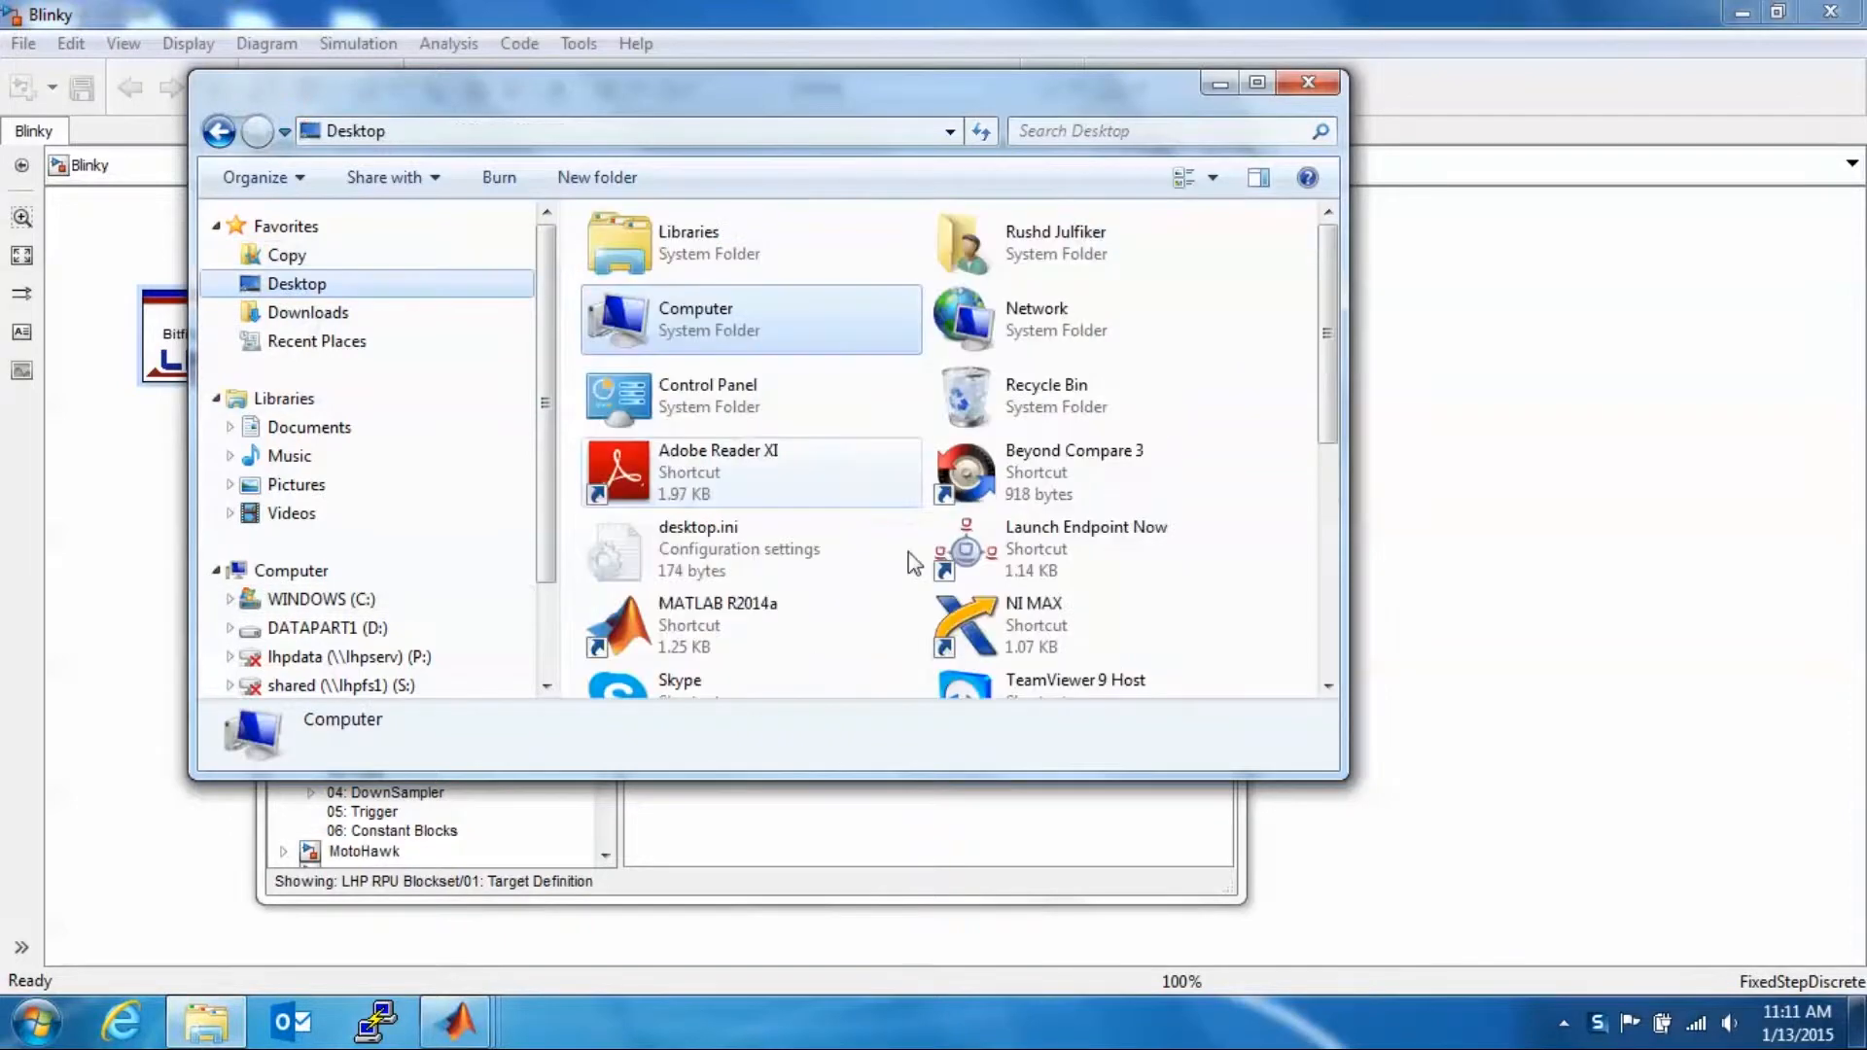
scroll(1302, 427, down, 5)
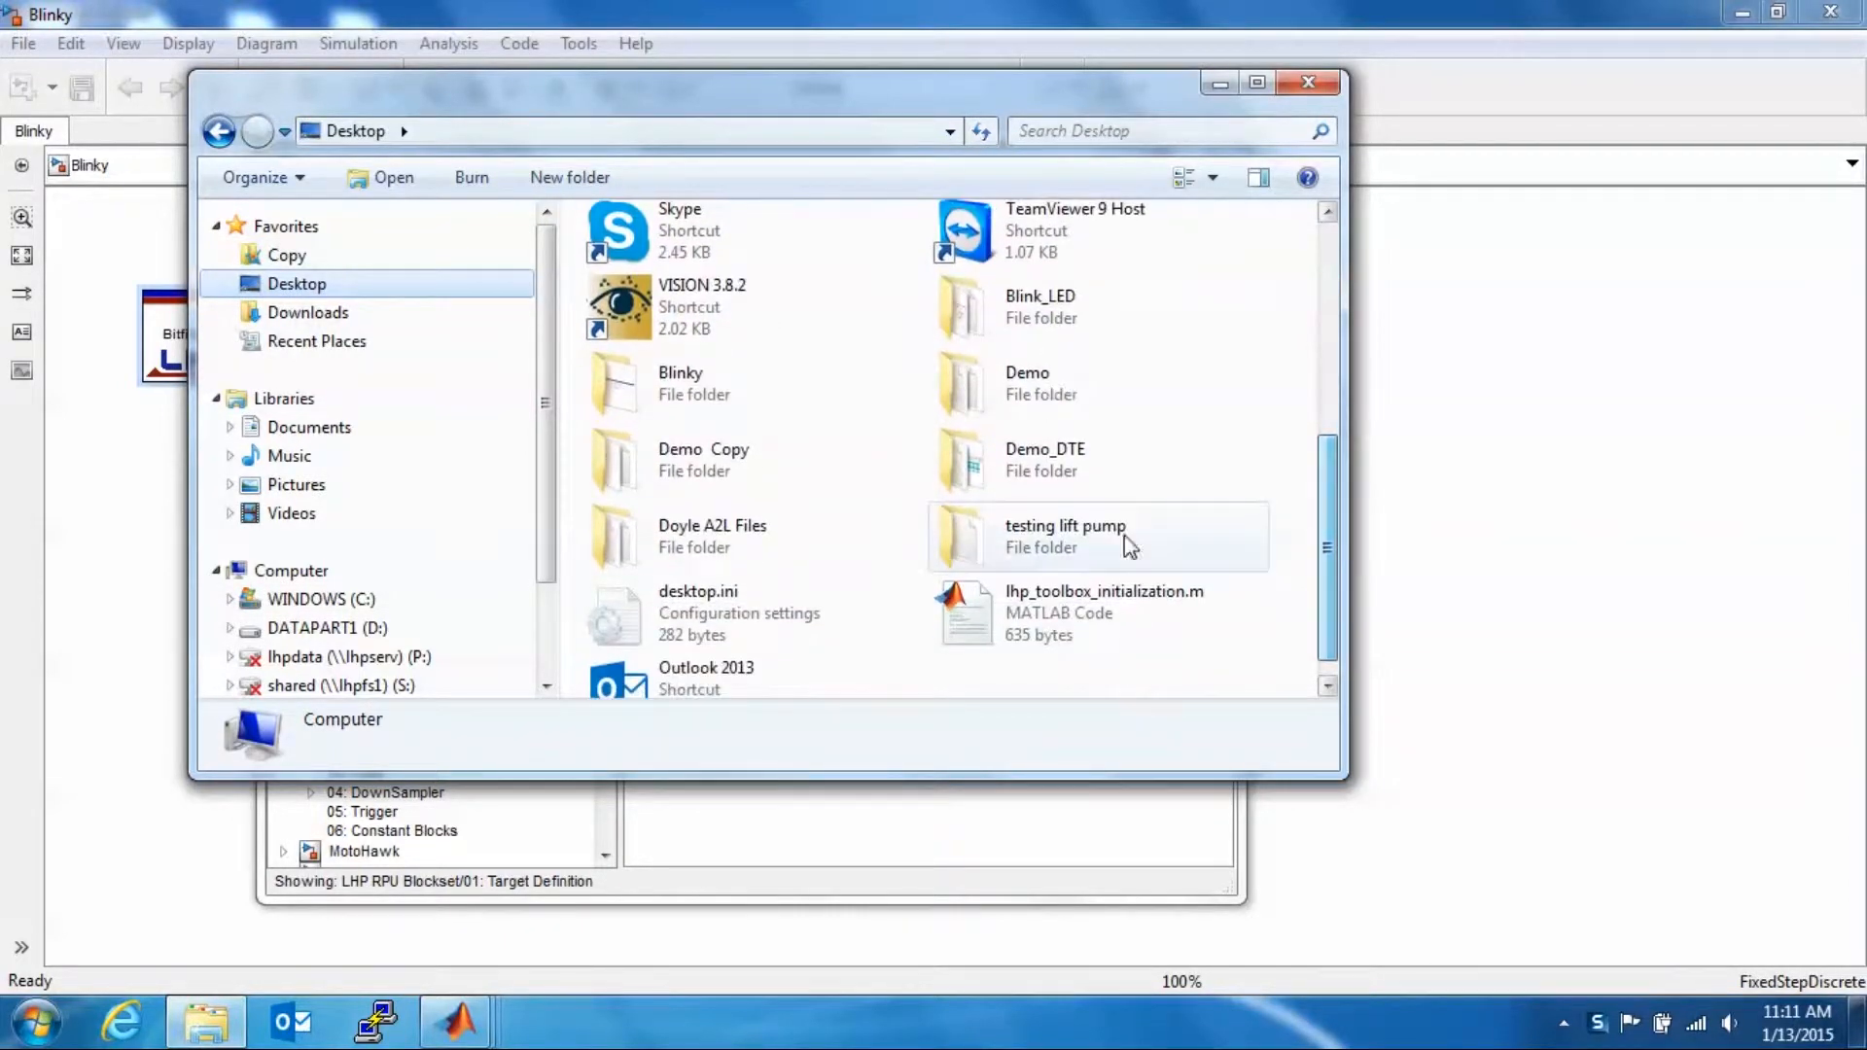
double_click(741, 402)
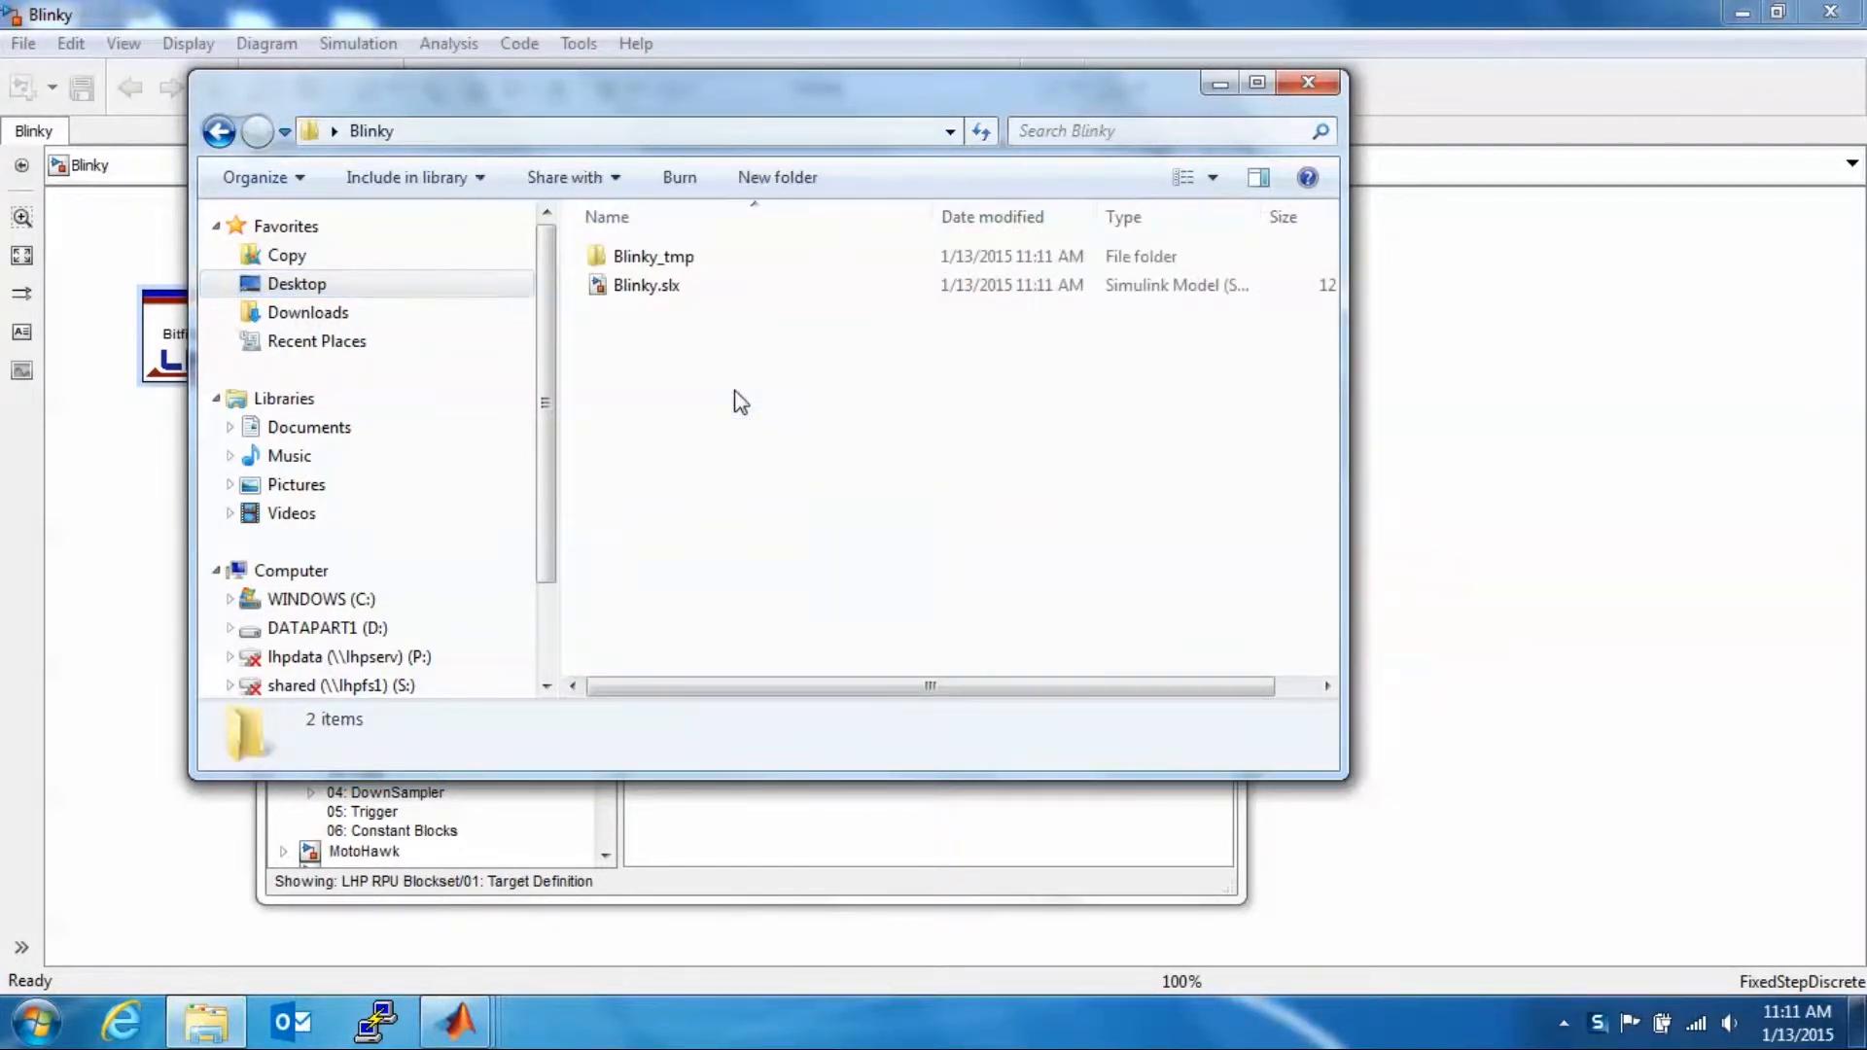
double_click(691, 257)
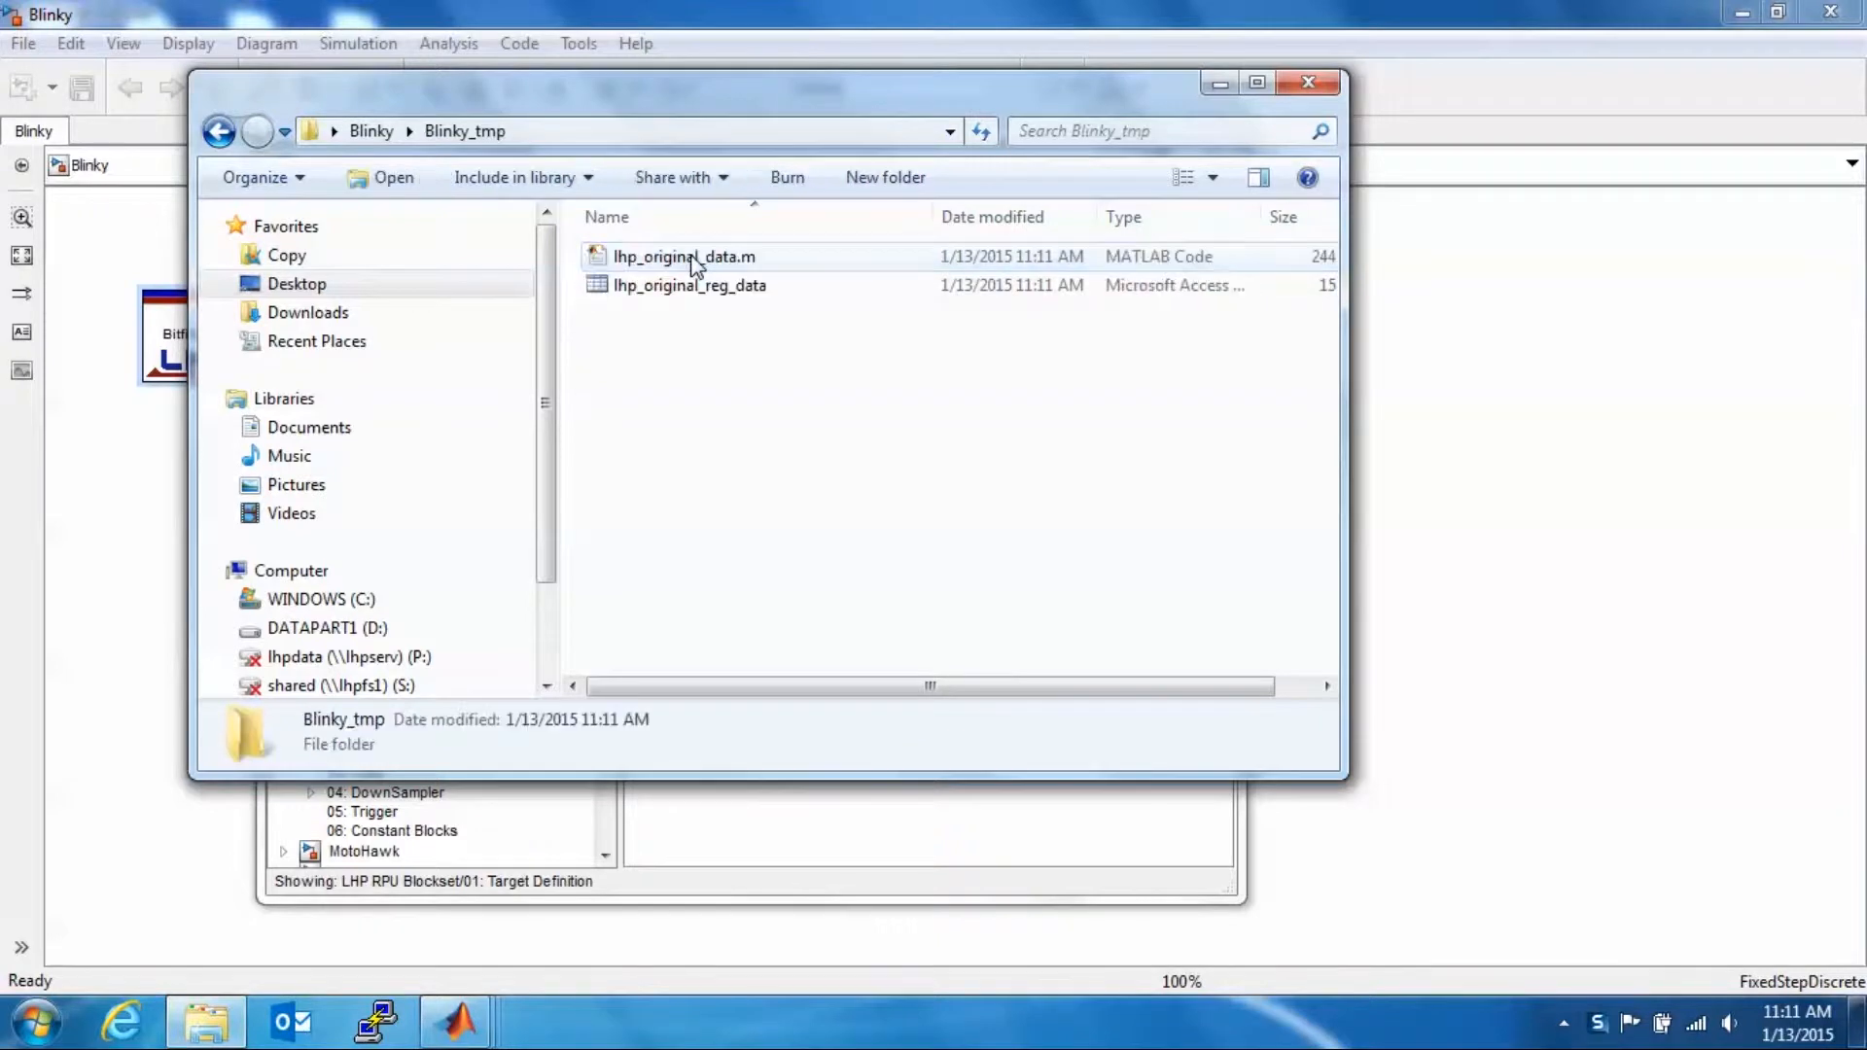
click(731, 291)
click(750, 259)
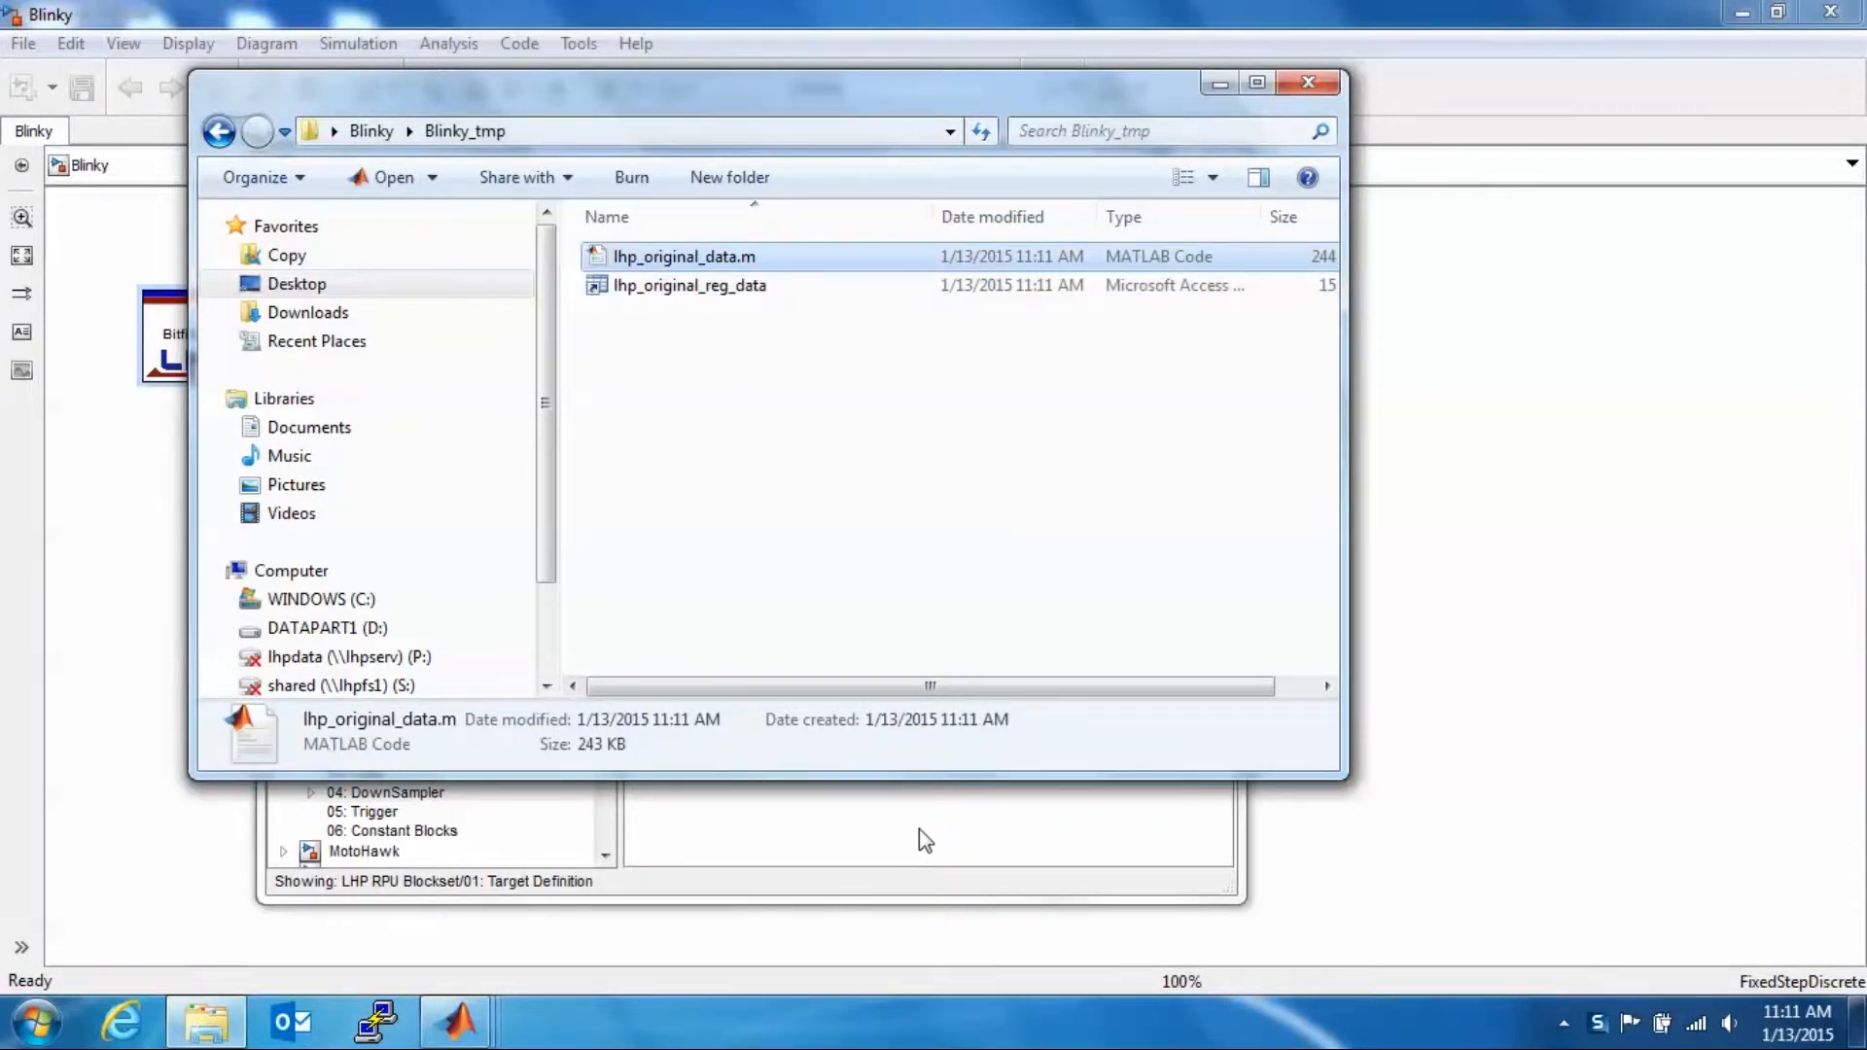
click(1454, 811)
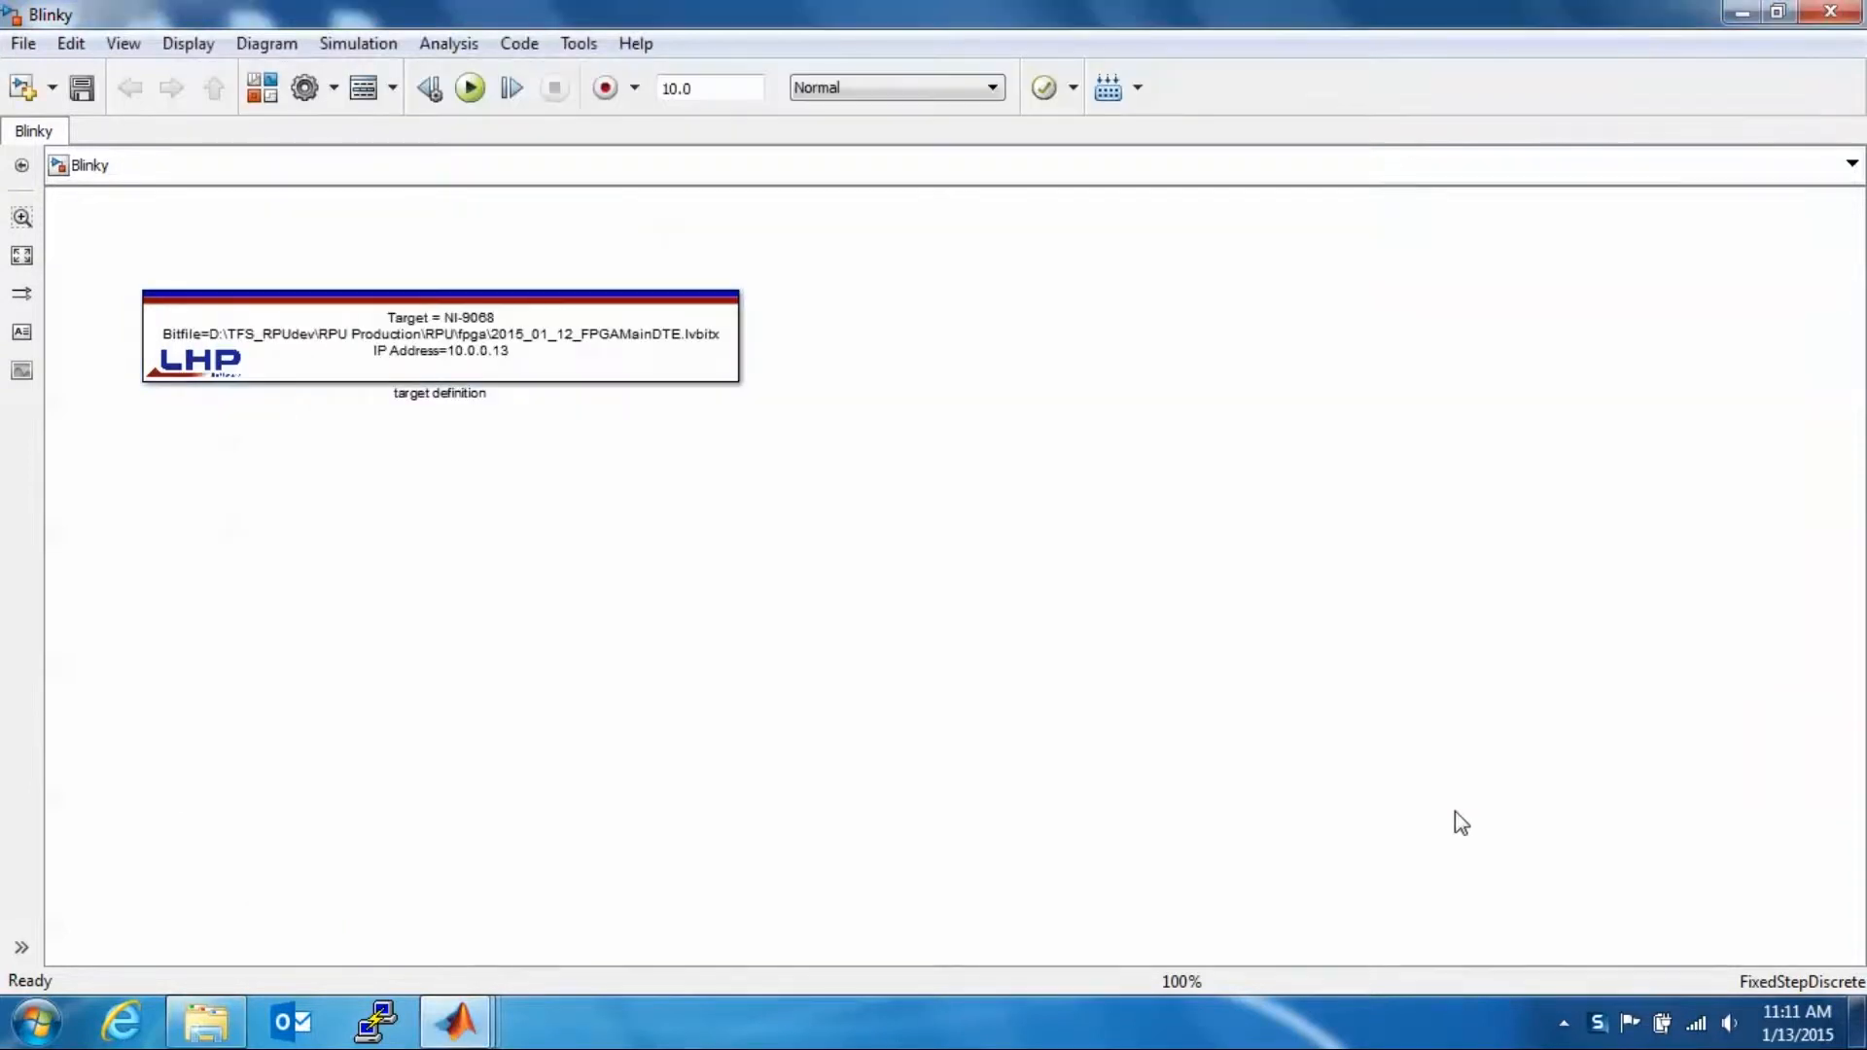
Add the xcp block from the LHP RPU Target Definition library beside the target definition block.
click(262, 88)
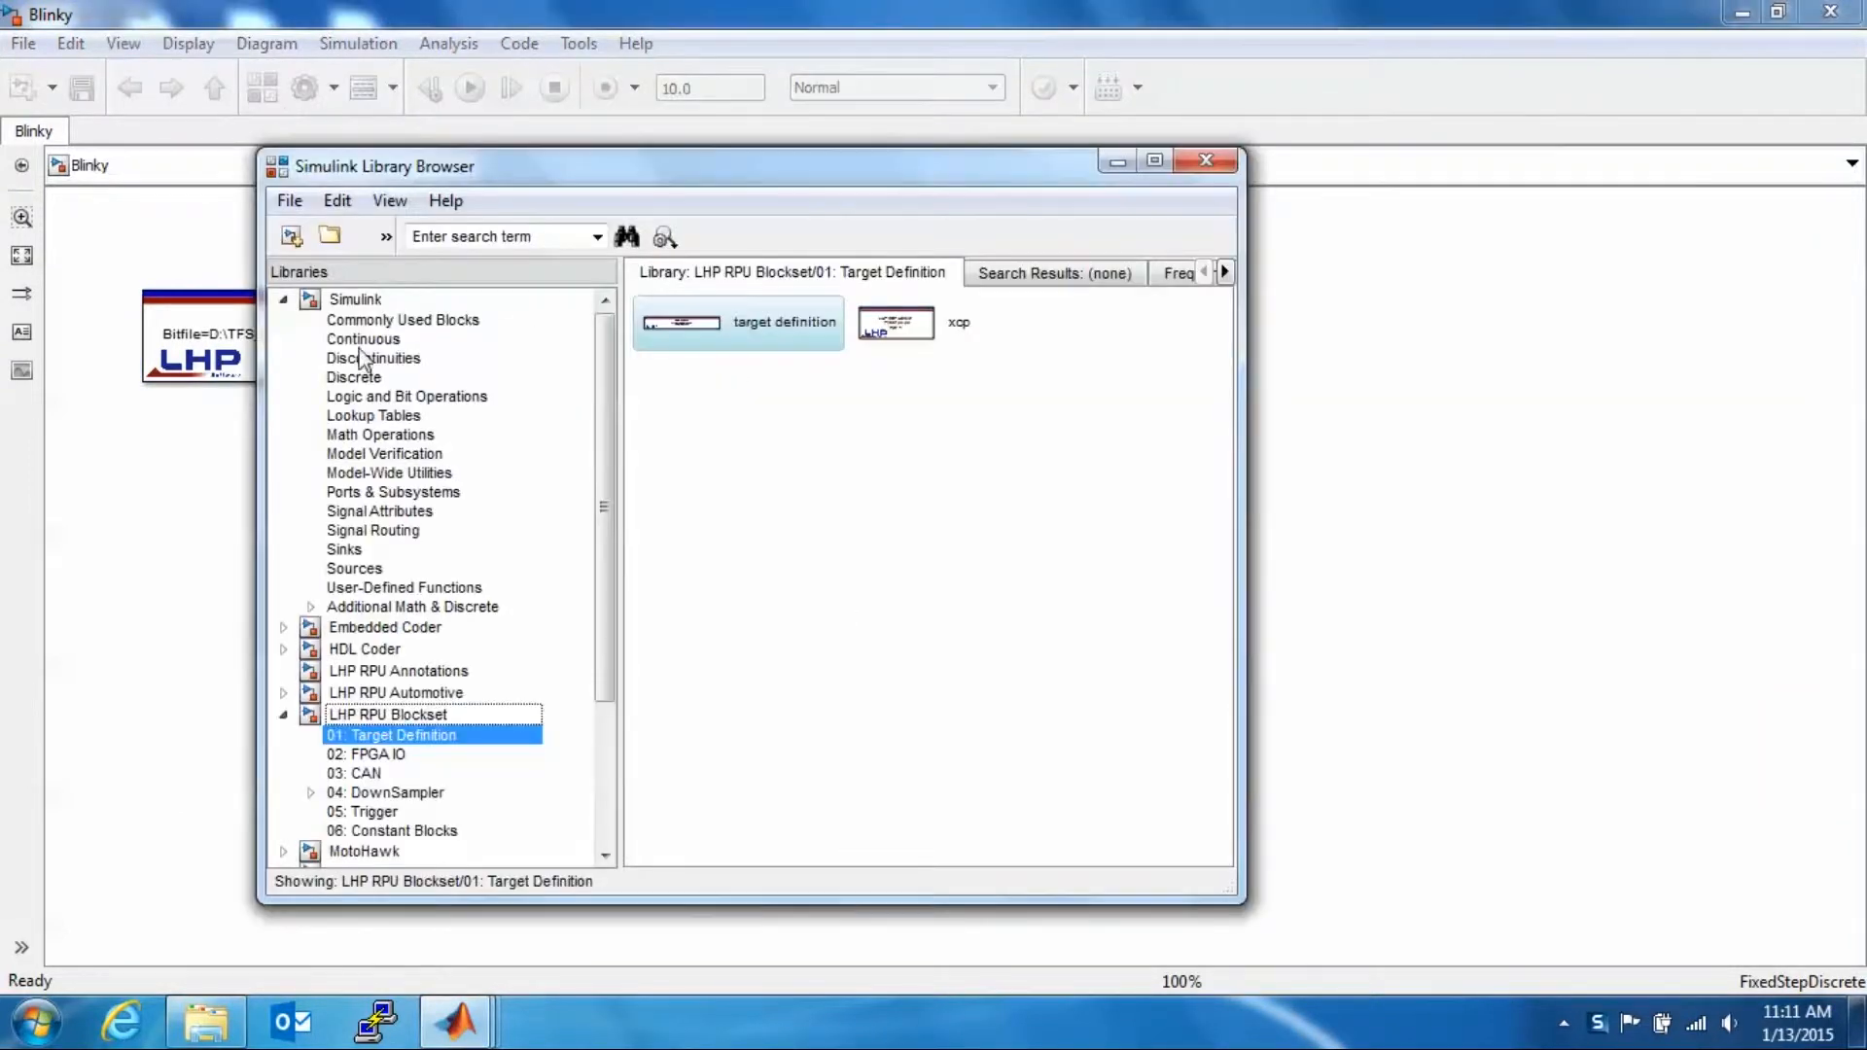
click(900, 323)
drag(892, 316, 958, 358)
click(1366, 411)
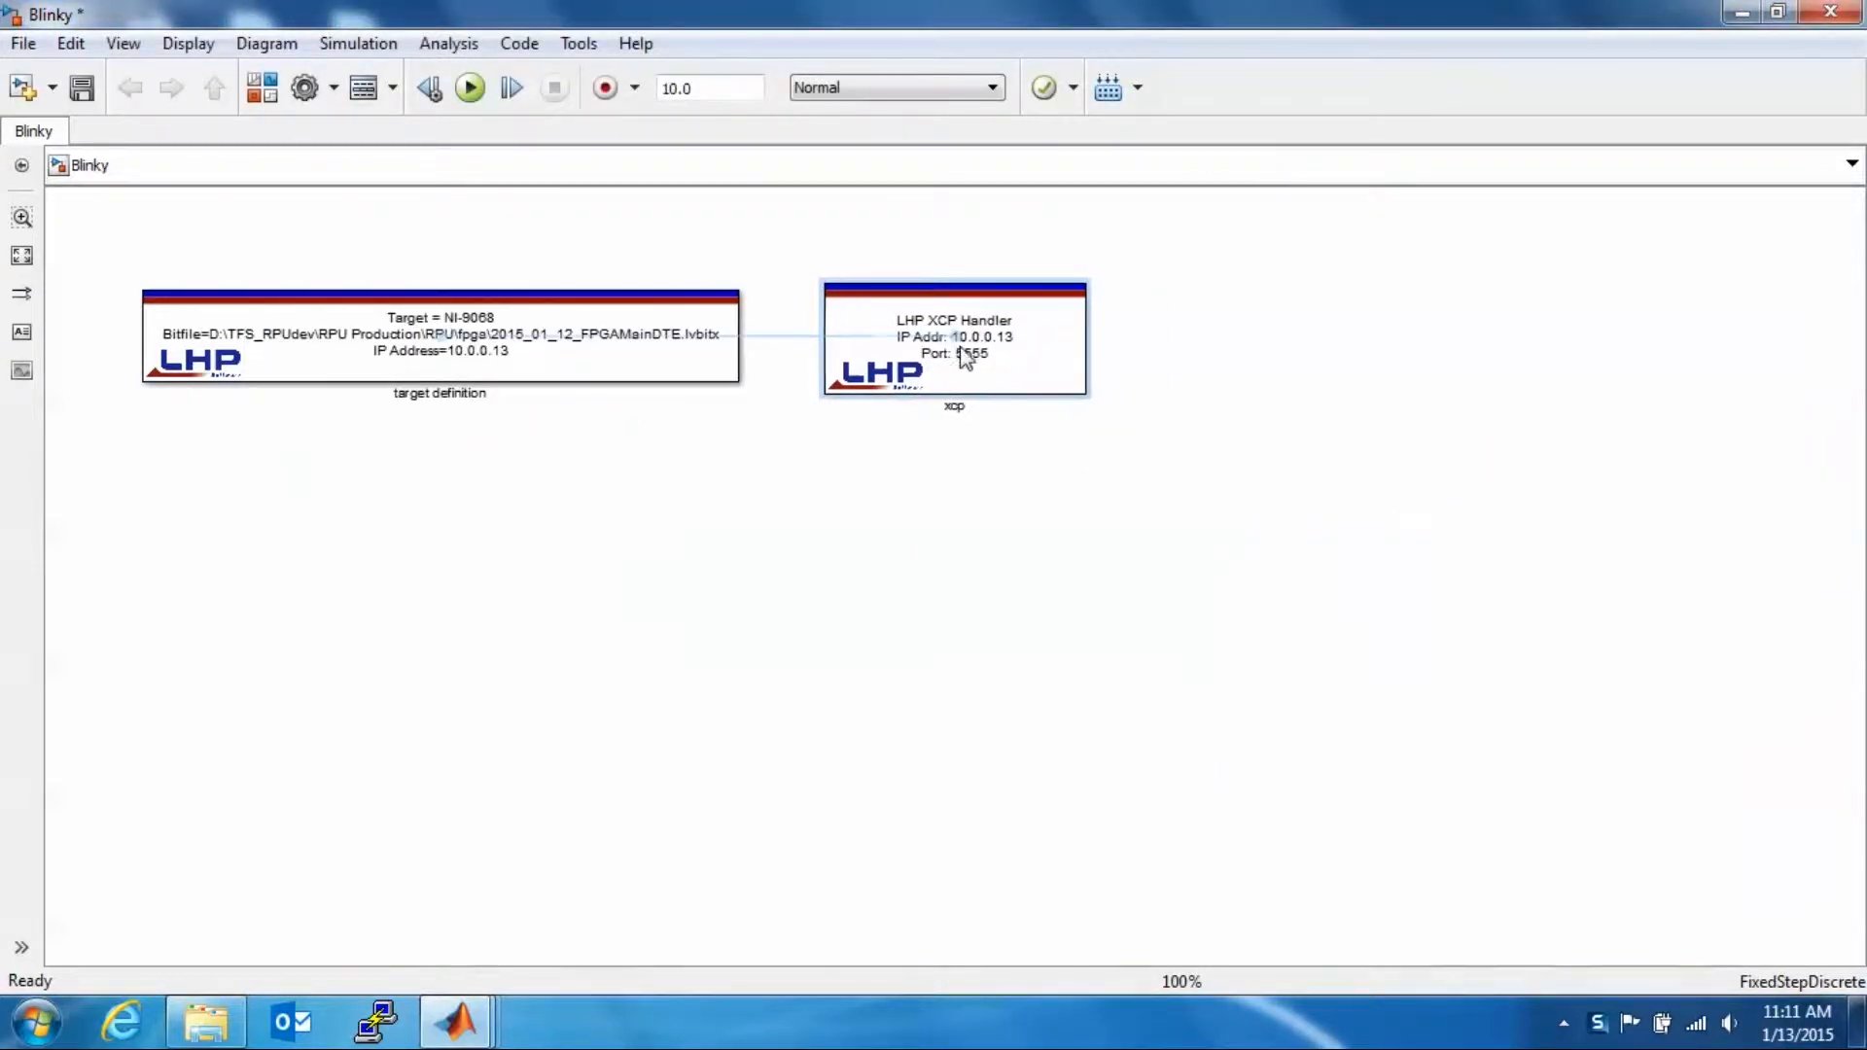
Check the IP address and port settings of the xcp block and accept them.
double_click(958, 361)
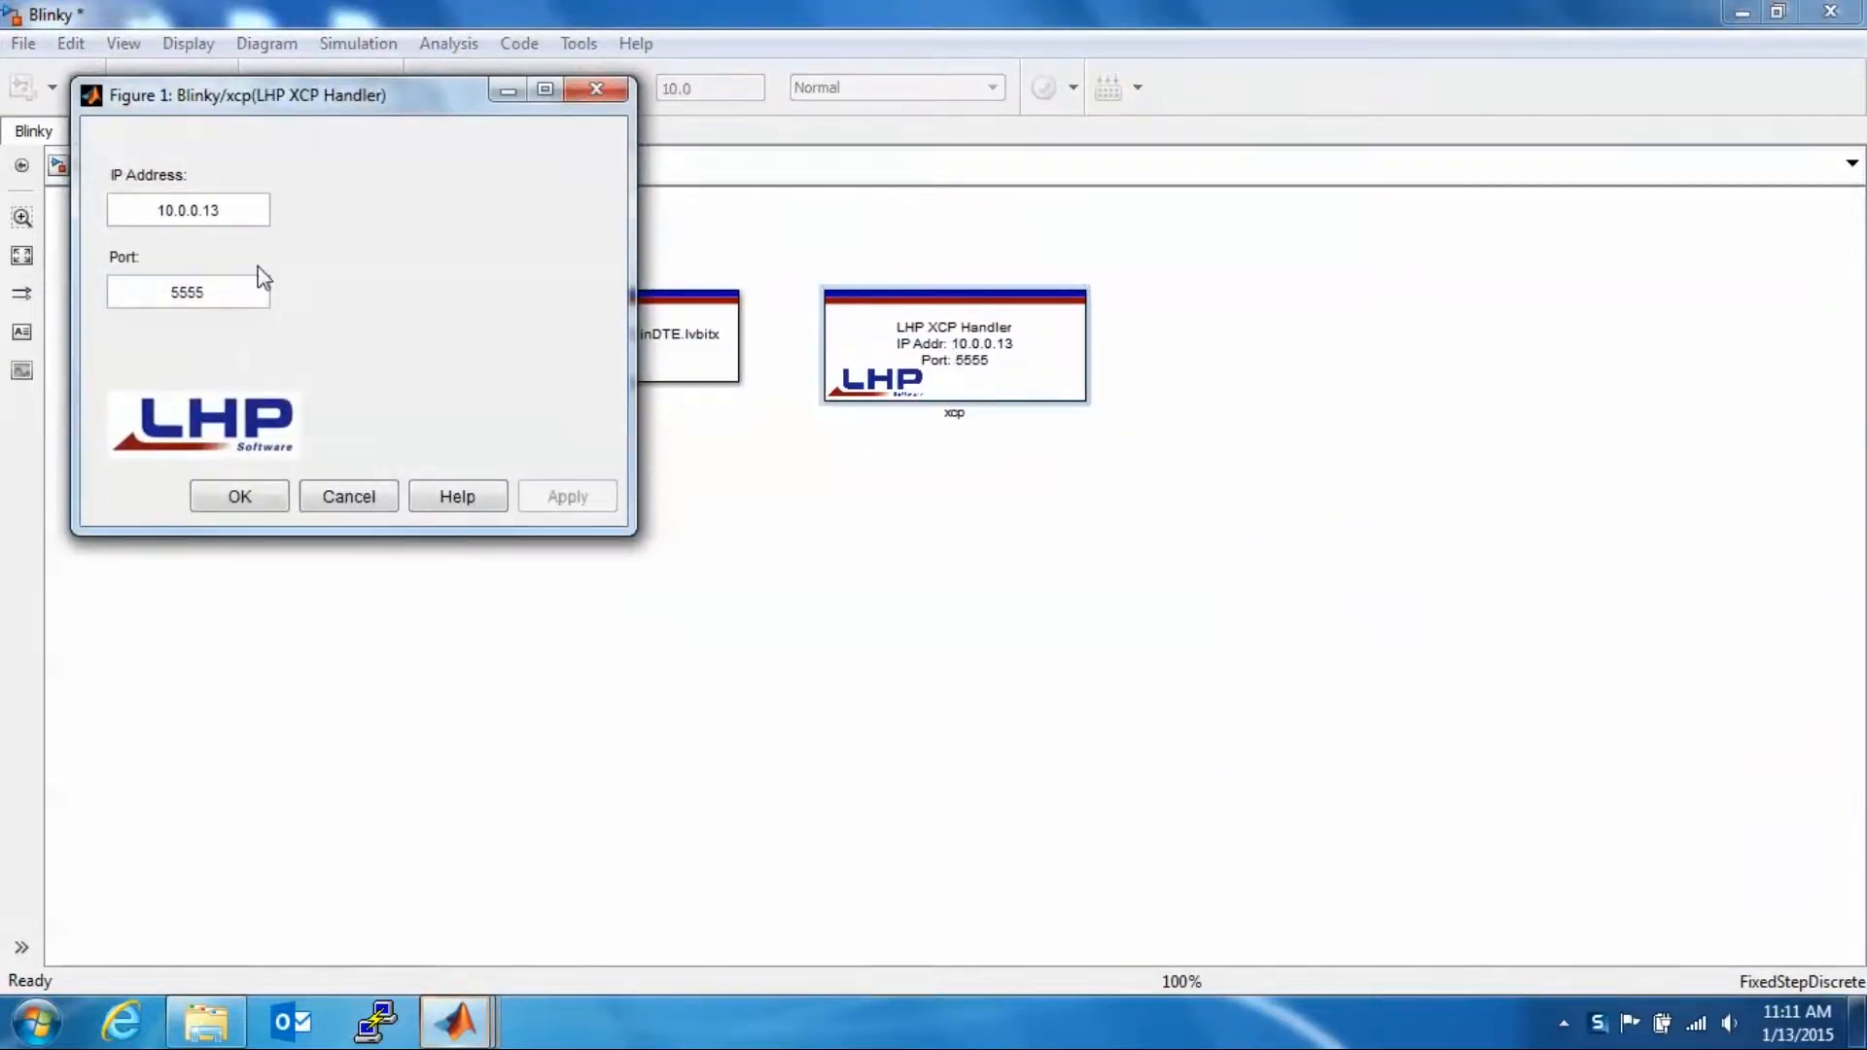
drag(237, 212, 154, 218)
click(233, 295)
drag(218, 296, 157, 296)
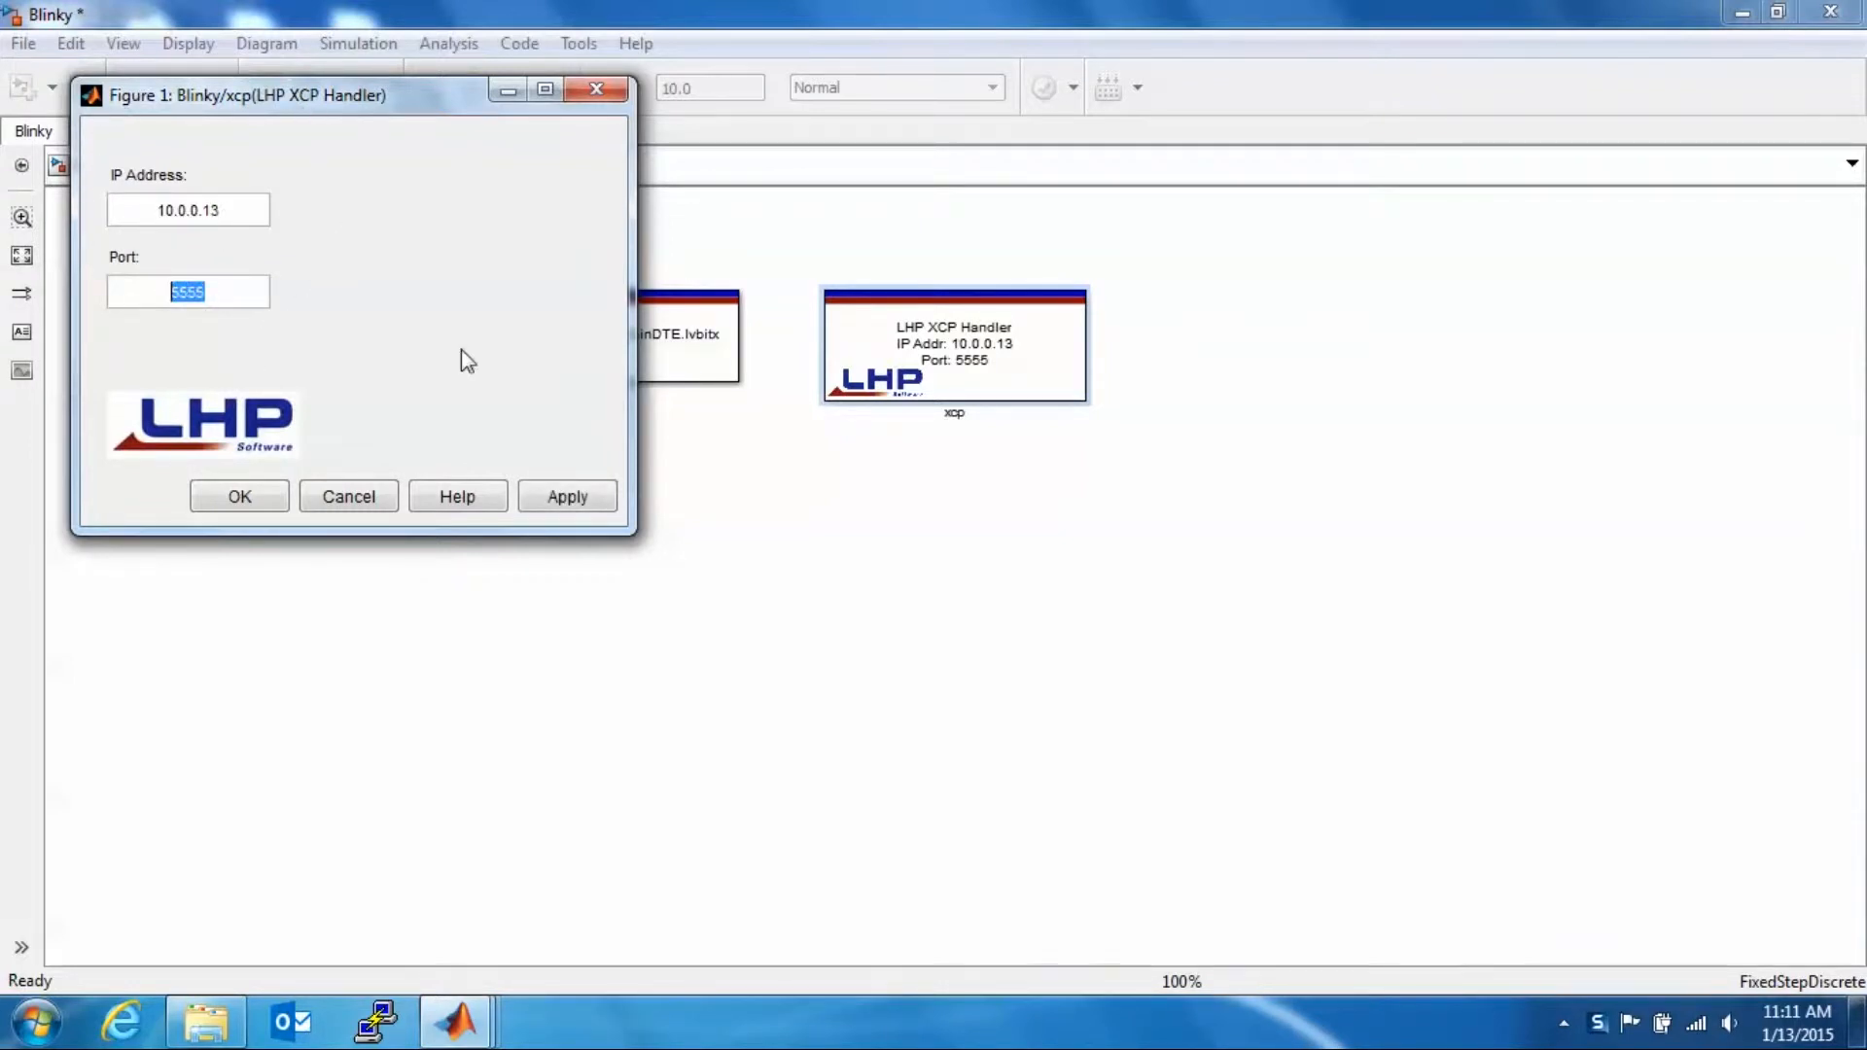
click(245, 494)
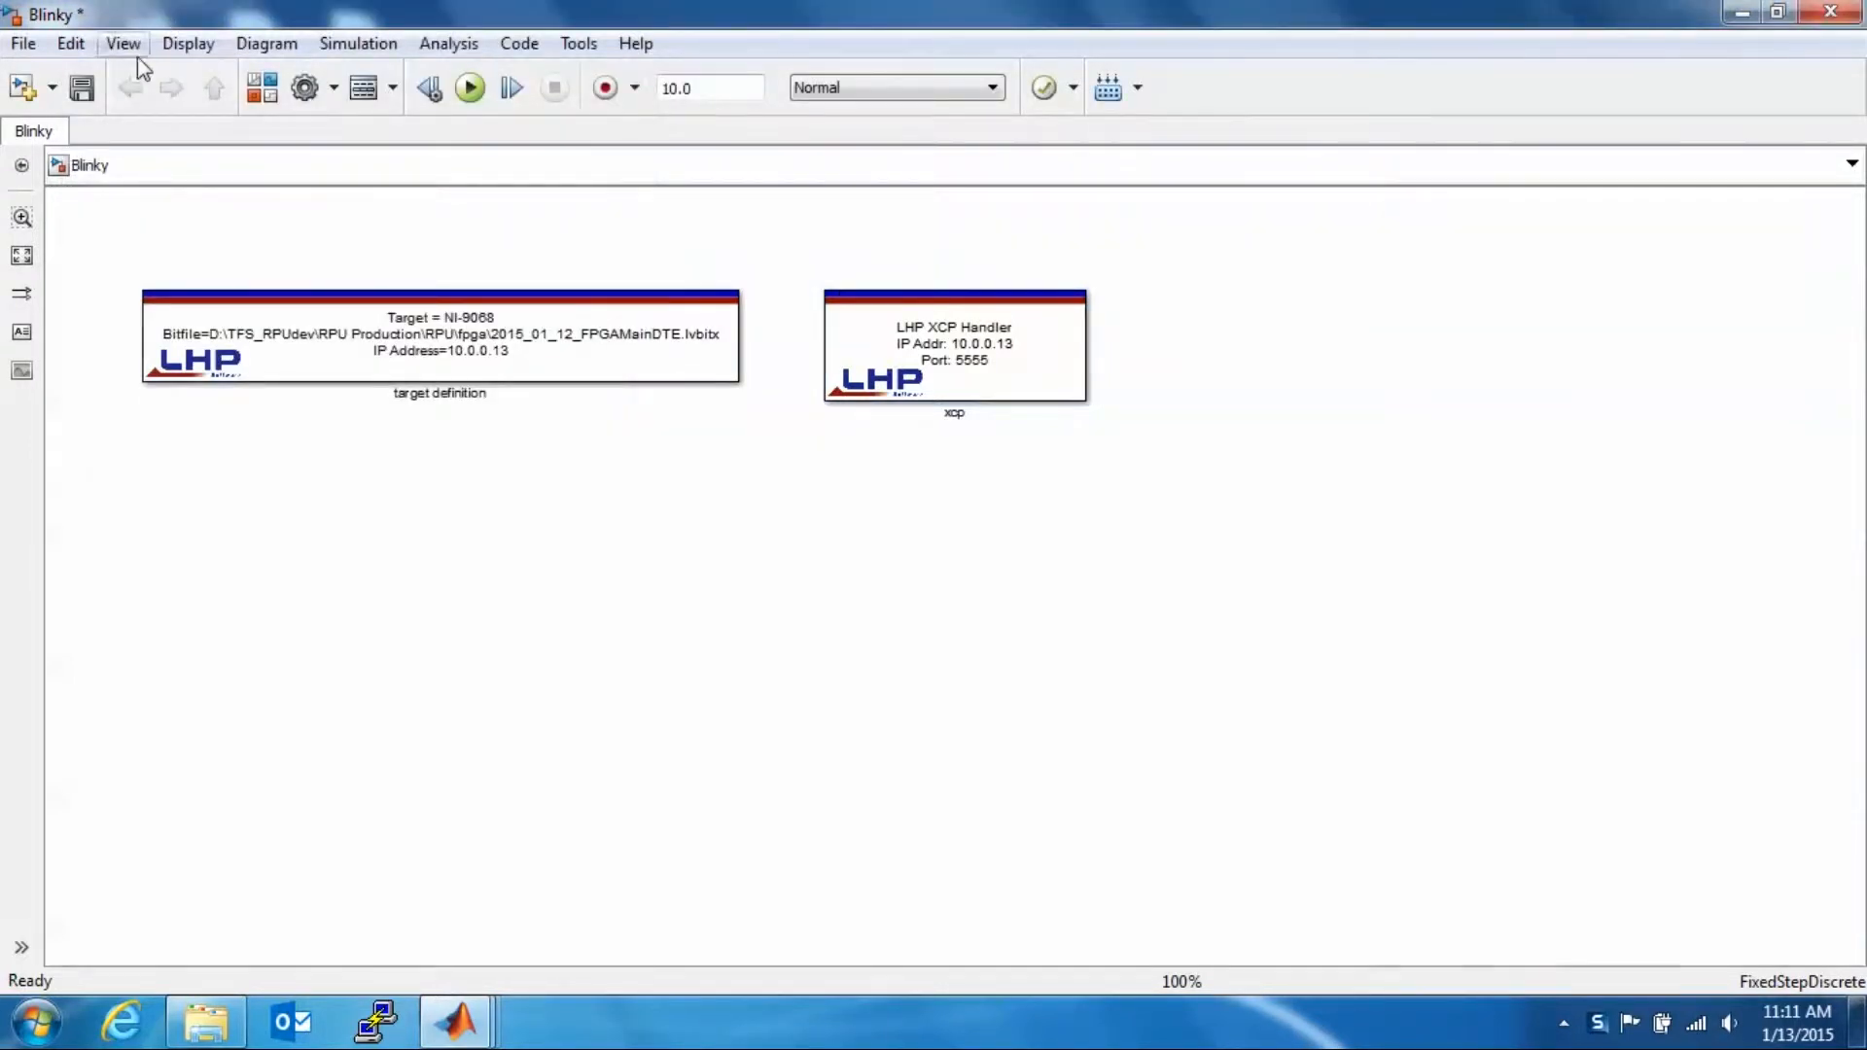
Save the model, and add the FPGA Write block from the LHP RPU FPGA IO library below the xcp block.
click(82, 91)
click(262, 87)
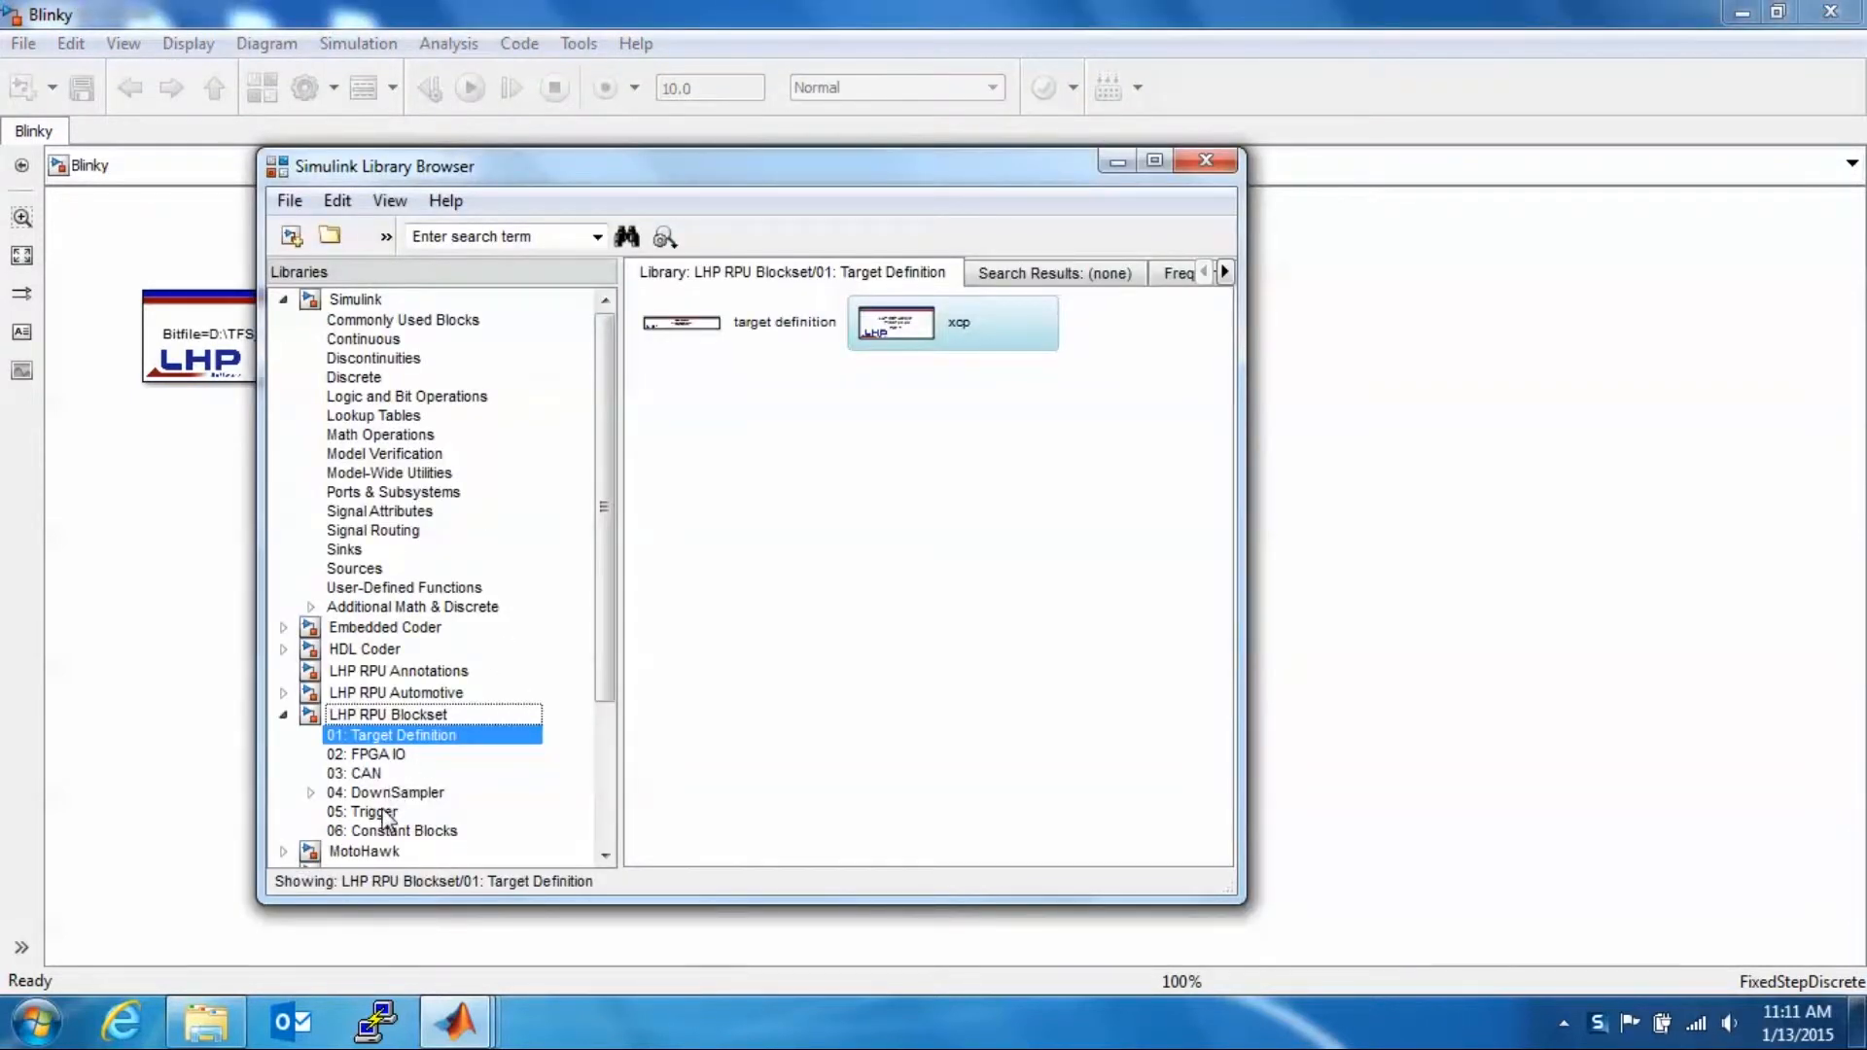
click(369, 755)
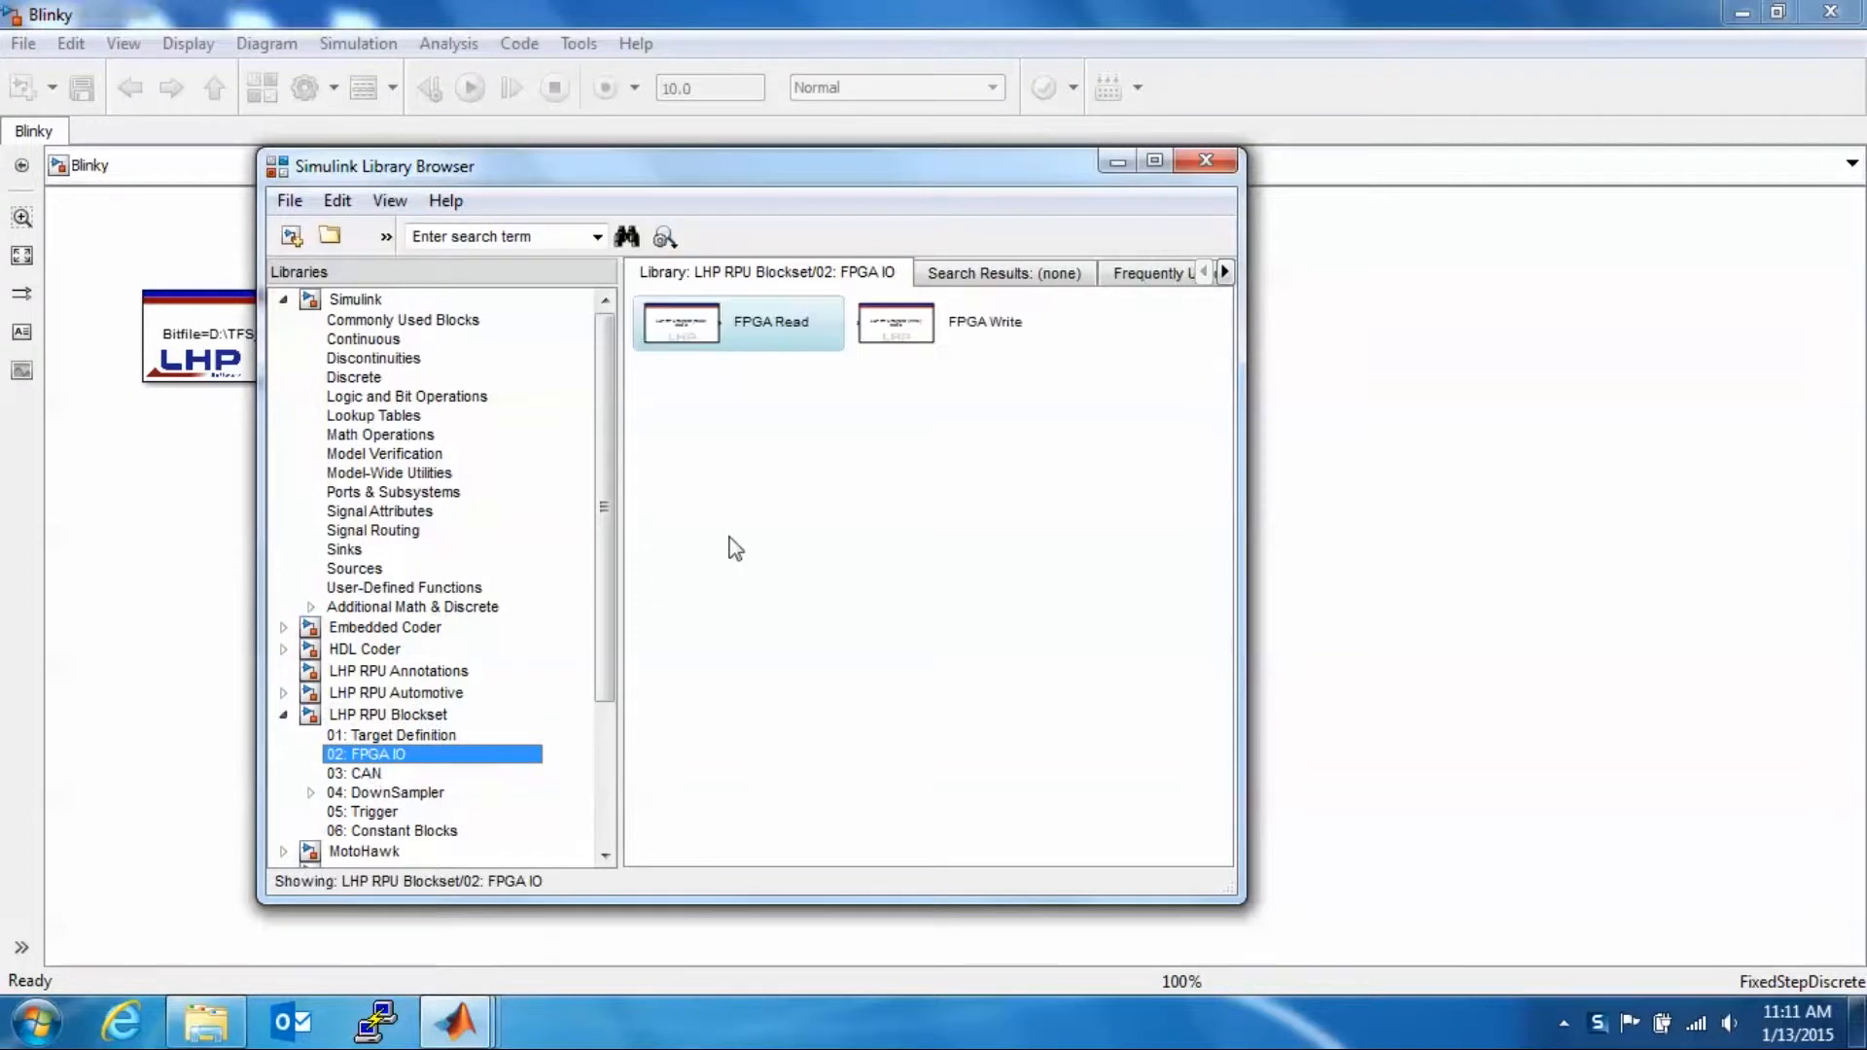
click(894, 330)
drag(1067, 443, 953, 664)
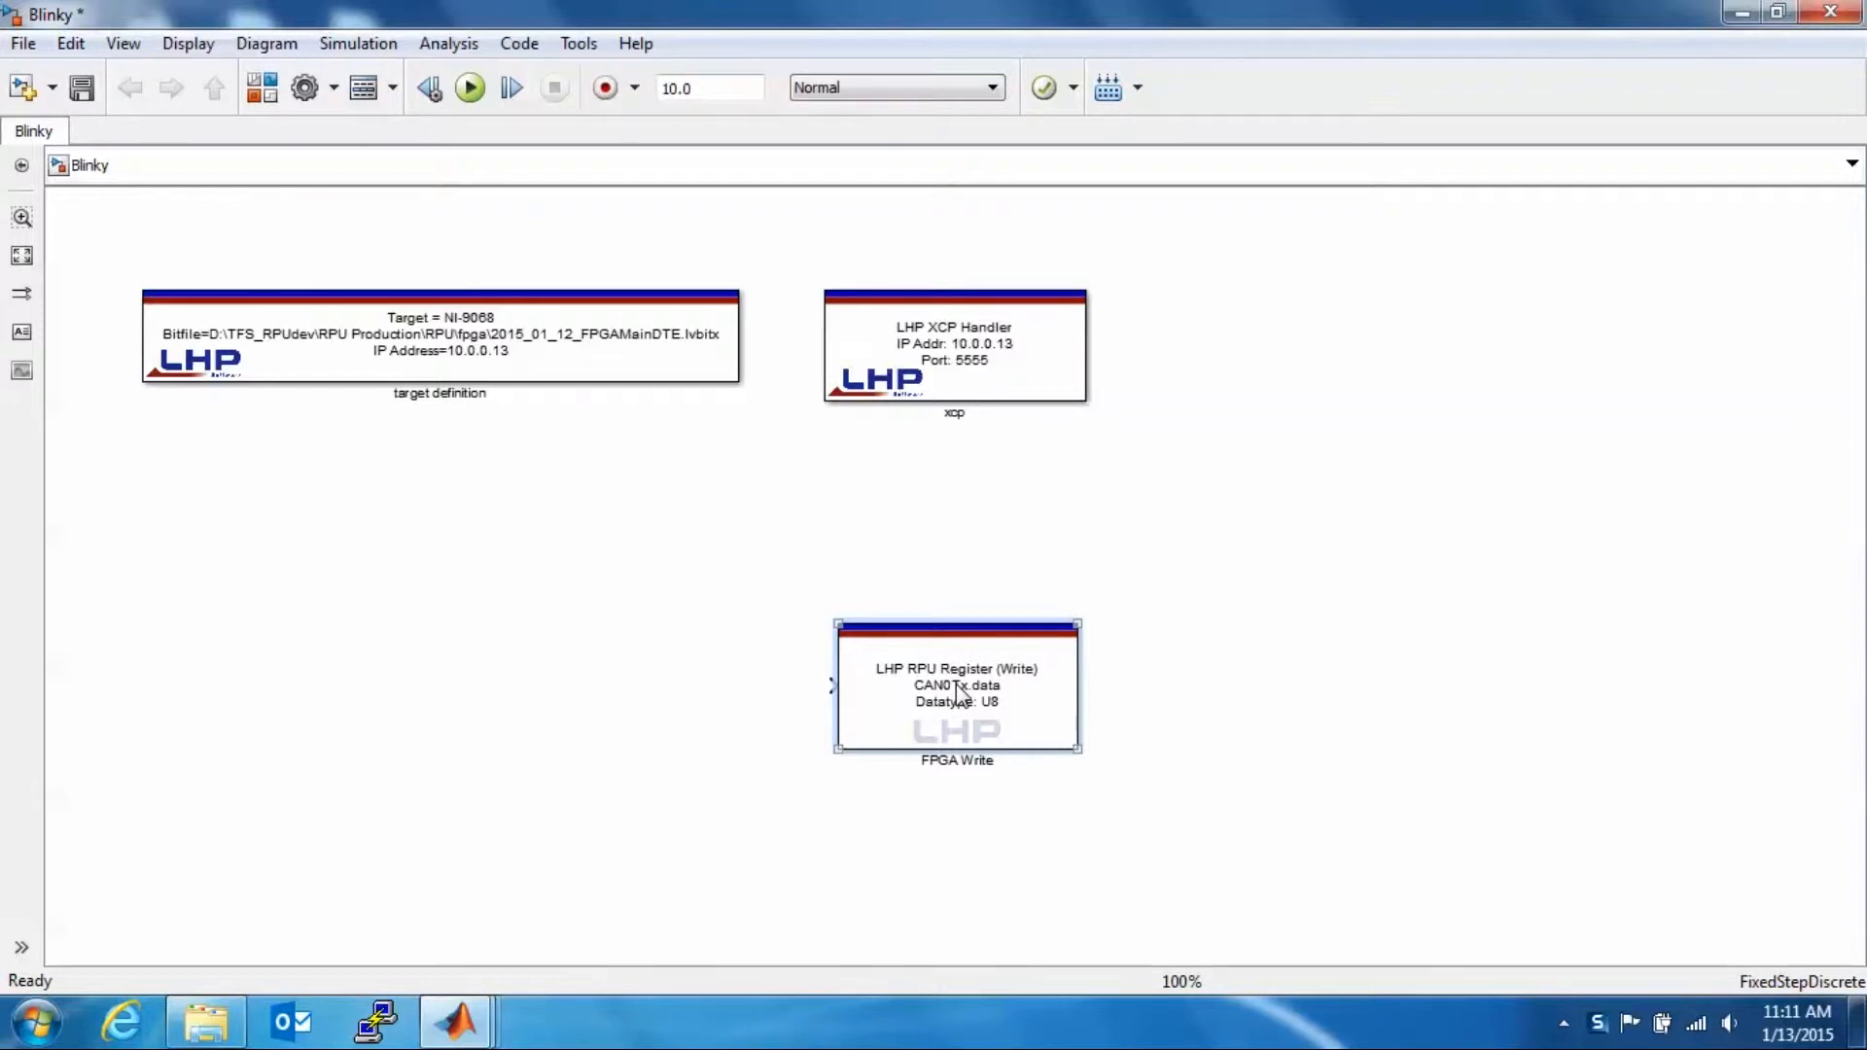
Set the FPGA Write block's register name to TTLOUT/DO 0.
double_click(959, 694)
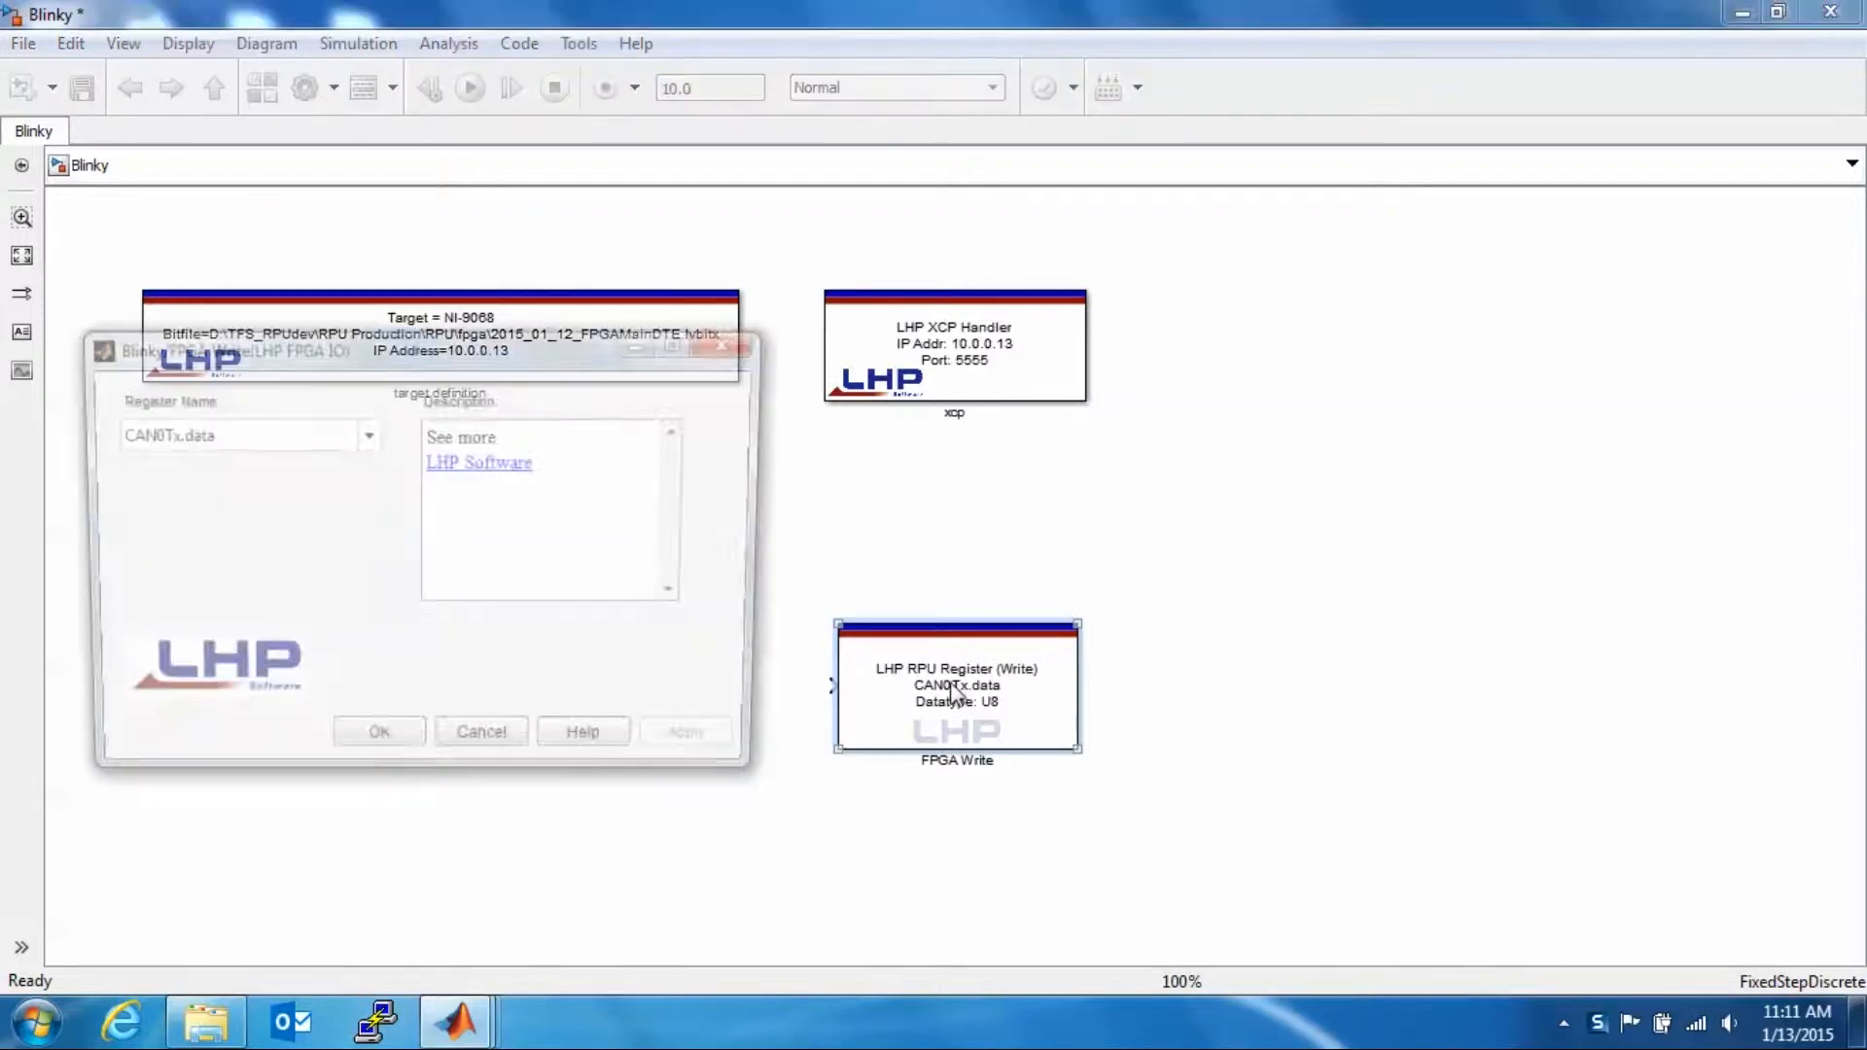
click(367, 435)
click(227, 443)
drag(123, 447, 109, 442)
text(ttl)
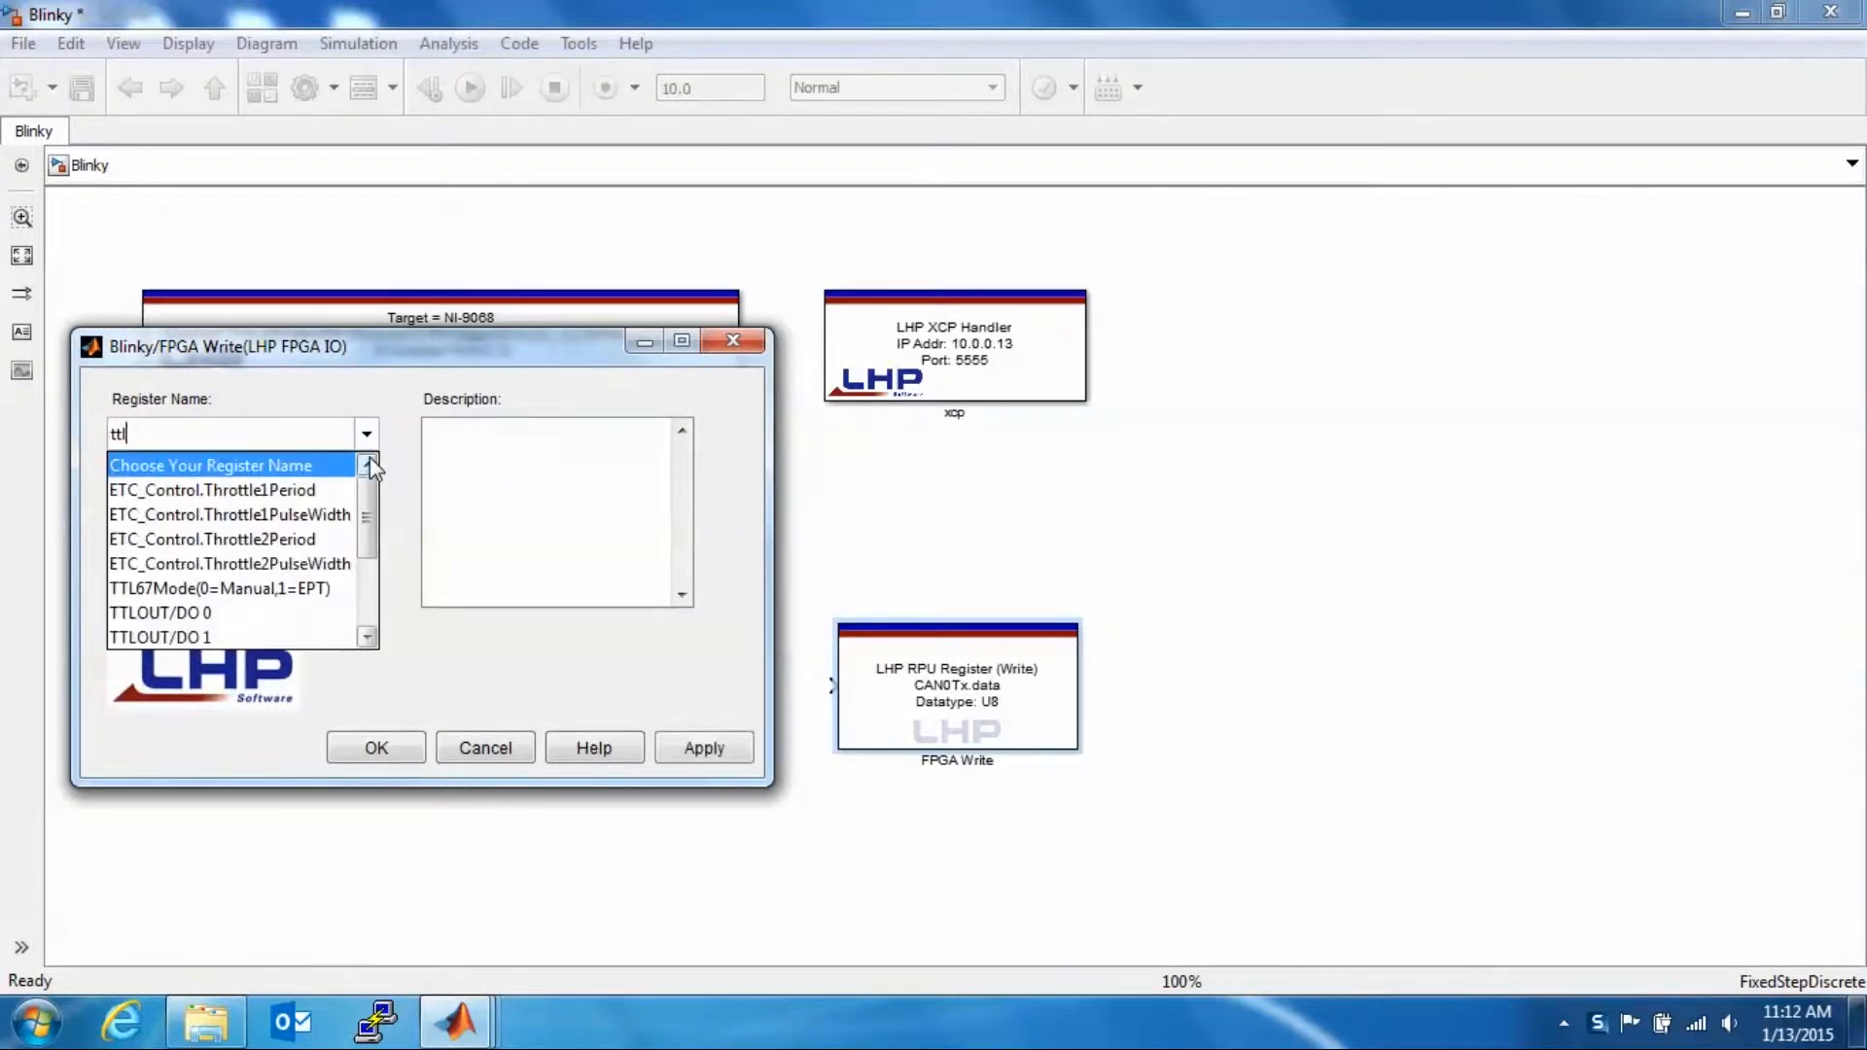
click(262, 612)
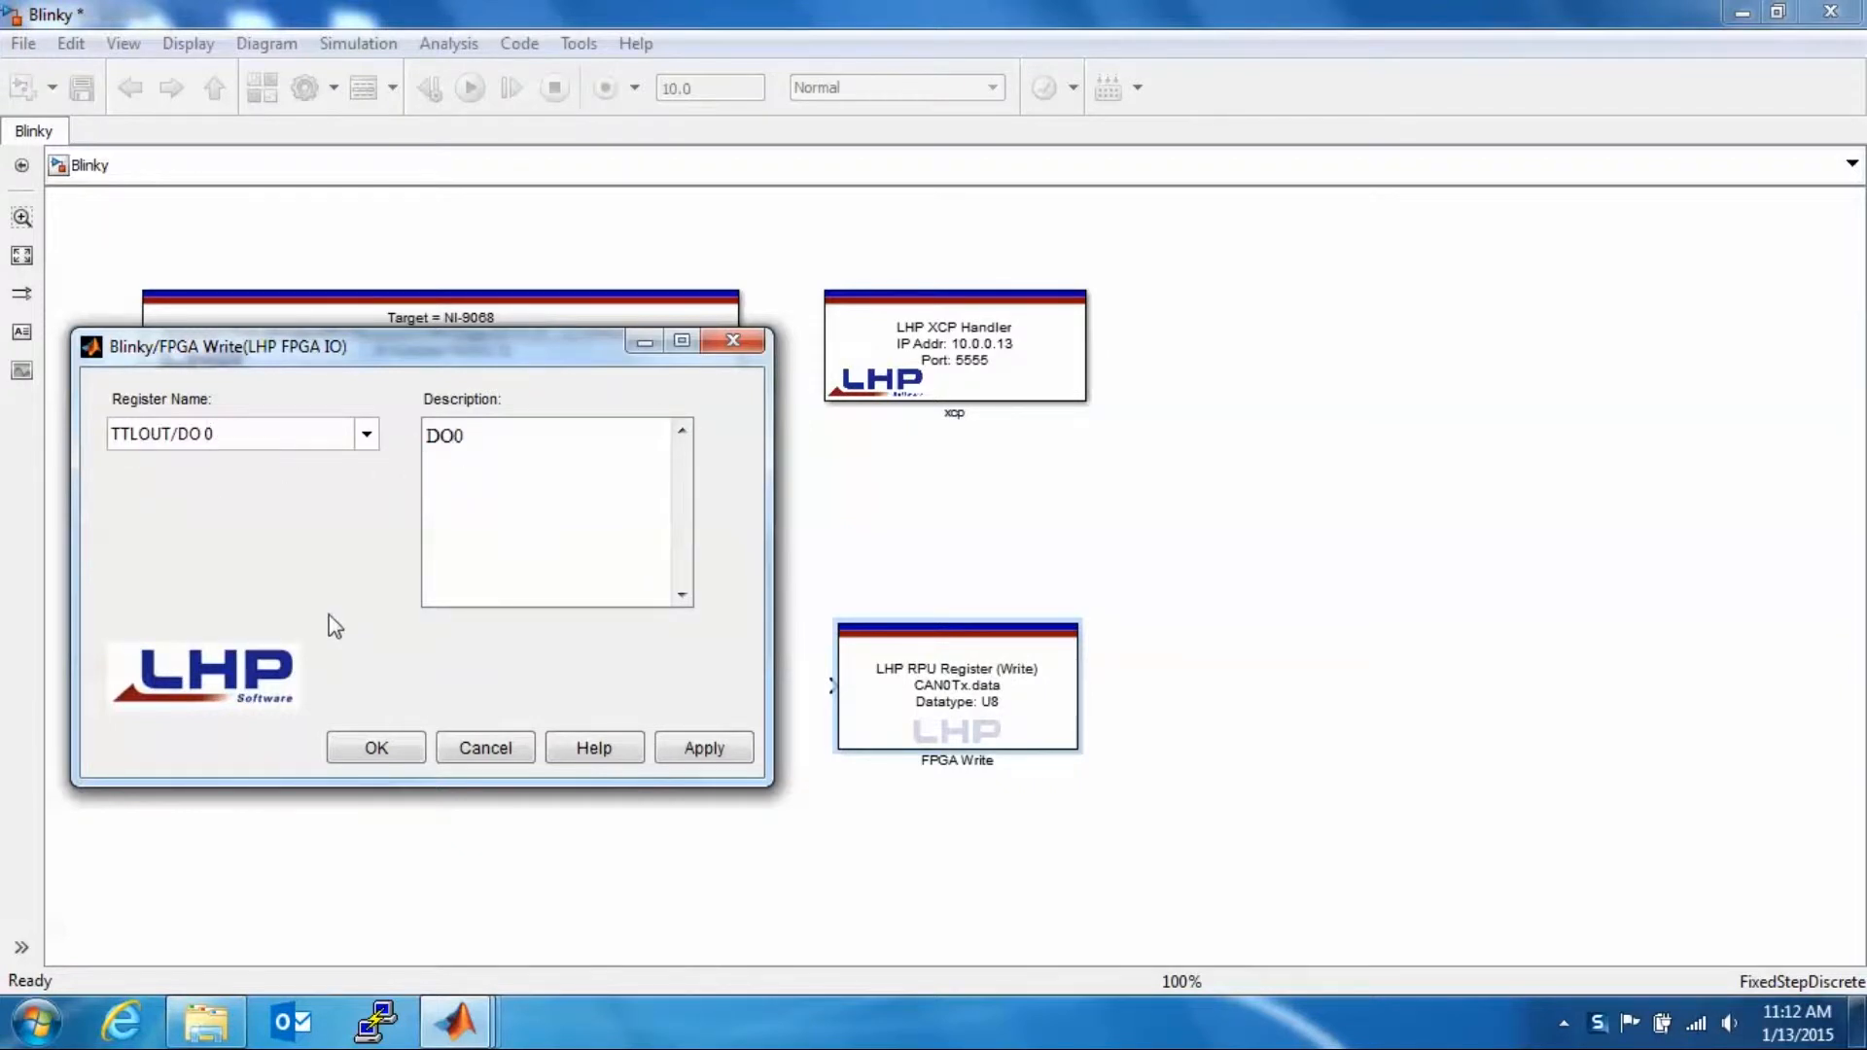
click(704, 748)
click(360, 751)
Nudge the FPGA Write block slightly up and to the right, and save the model.
key(ctrl)
drag(953, 691, 961, 684)
click(658, 573)
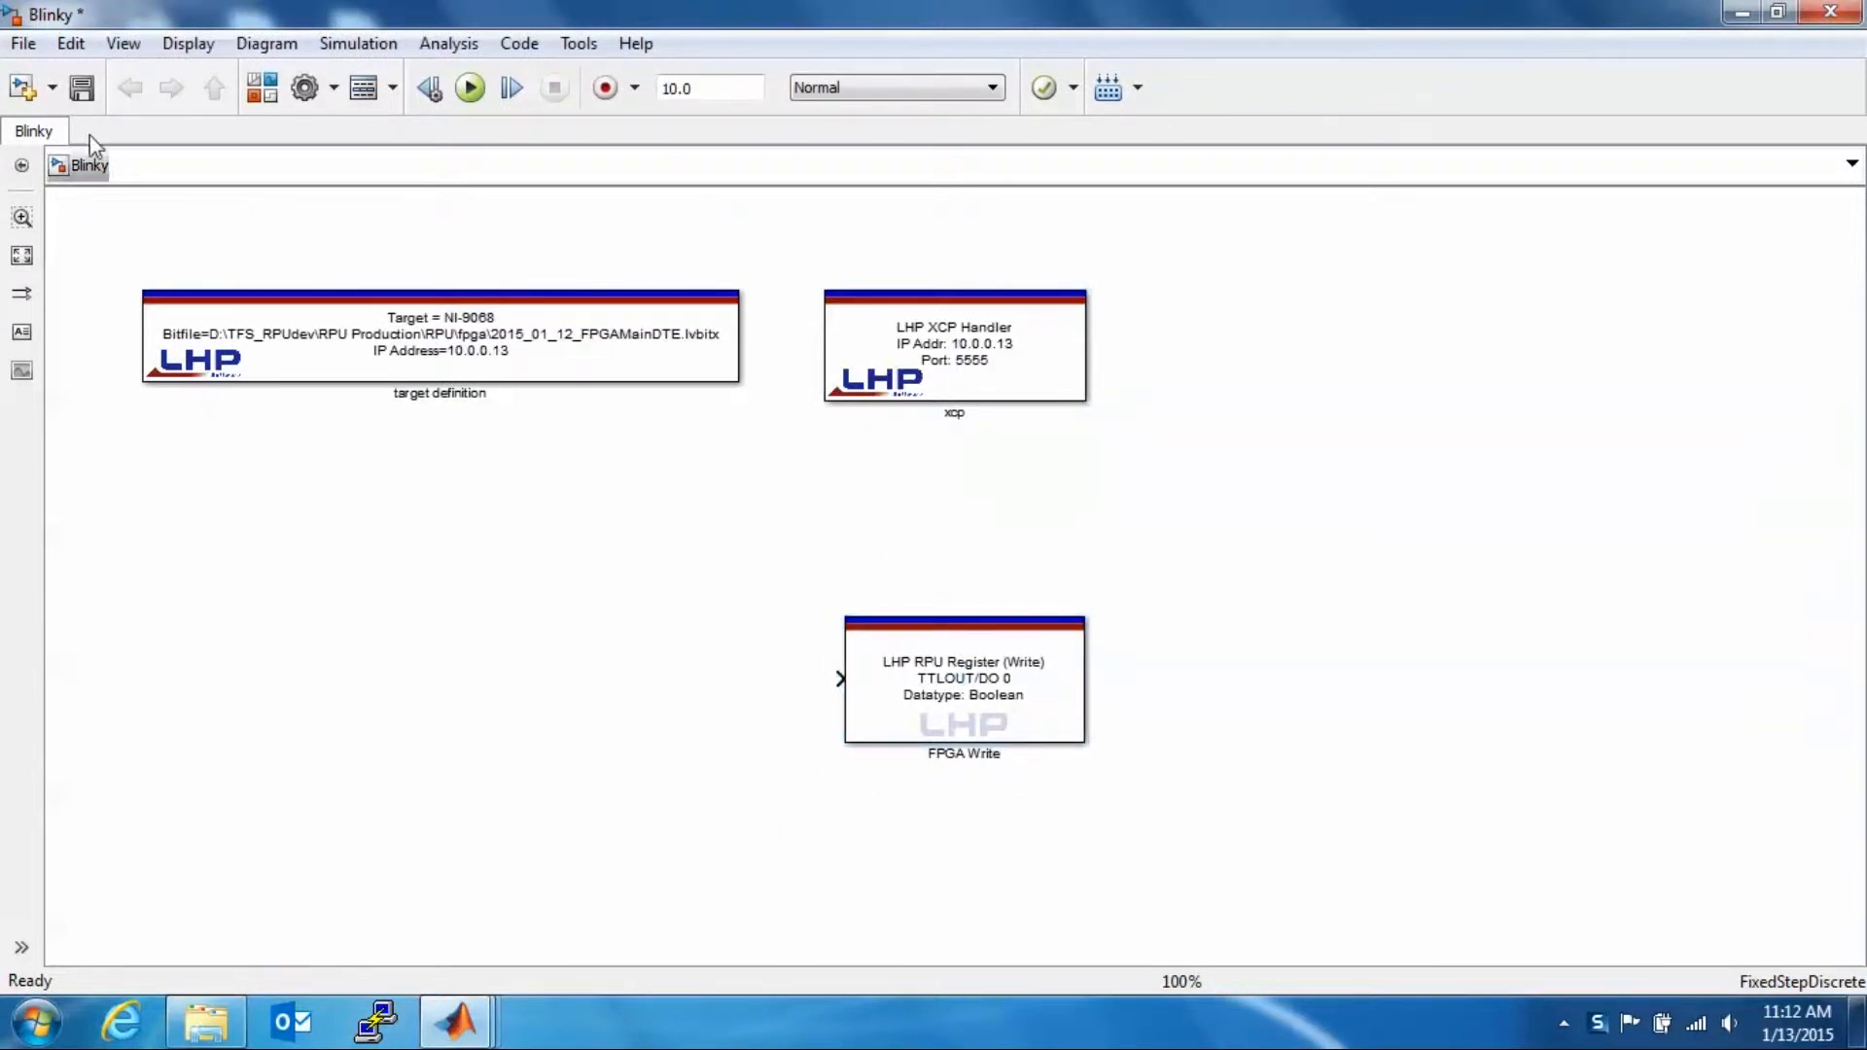
click(80, 94)
Add the Oscillator block from the LHP RPU Blockset, connected to the FPGA Write input, and save the model.
click(262, 90)
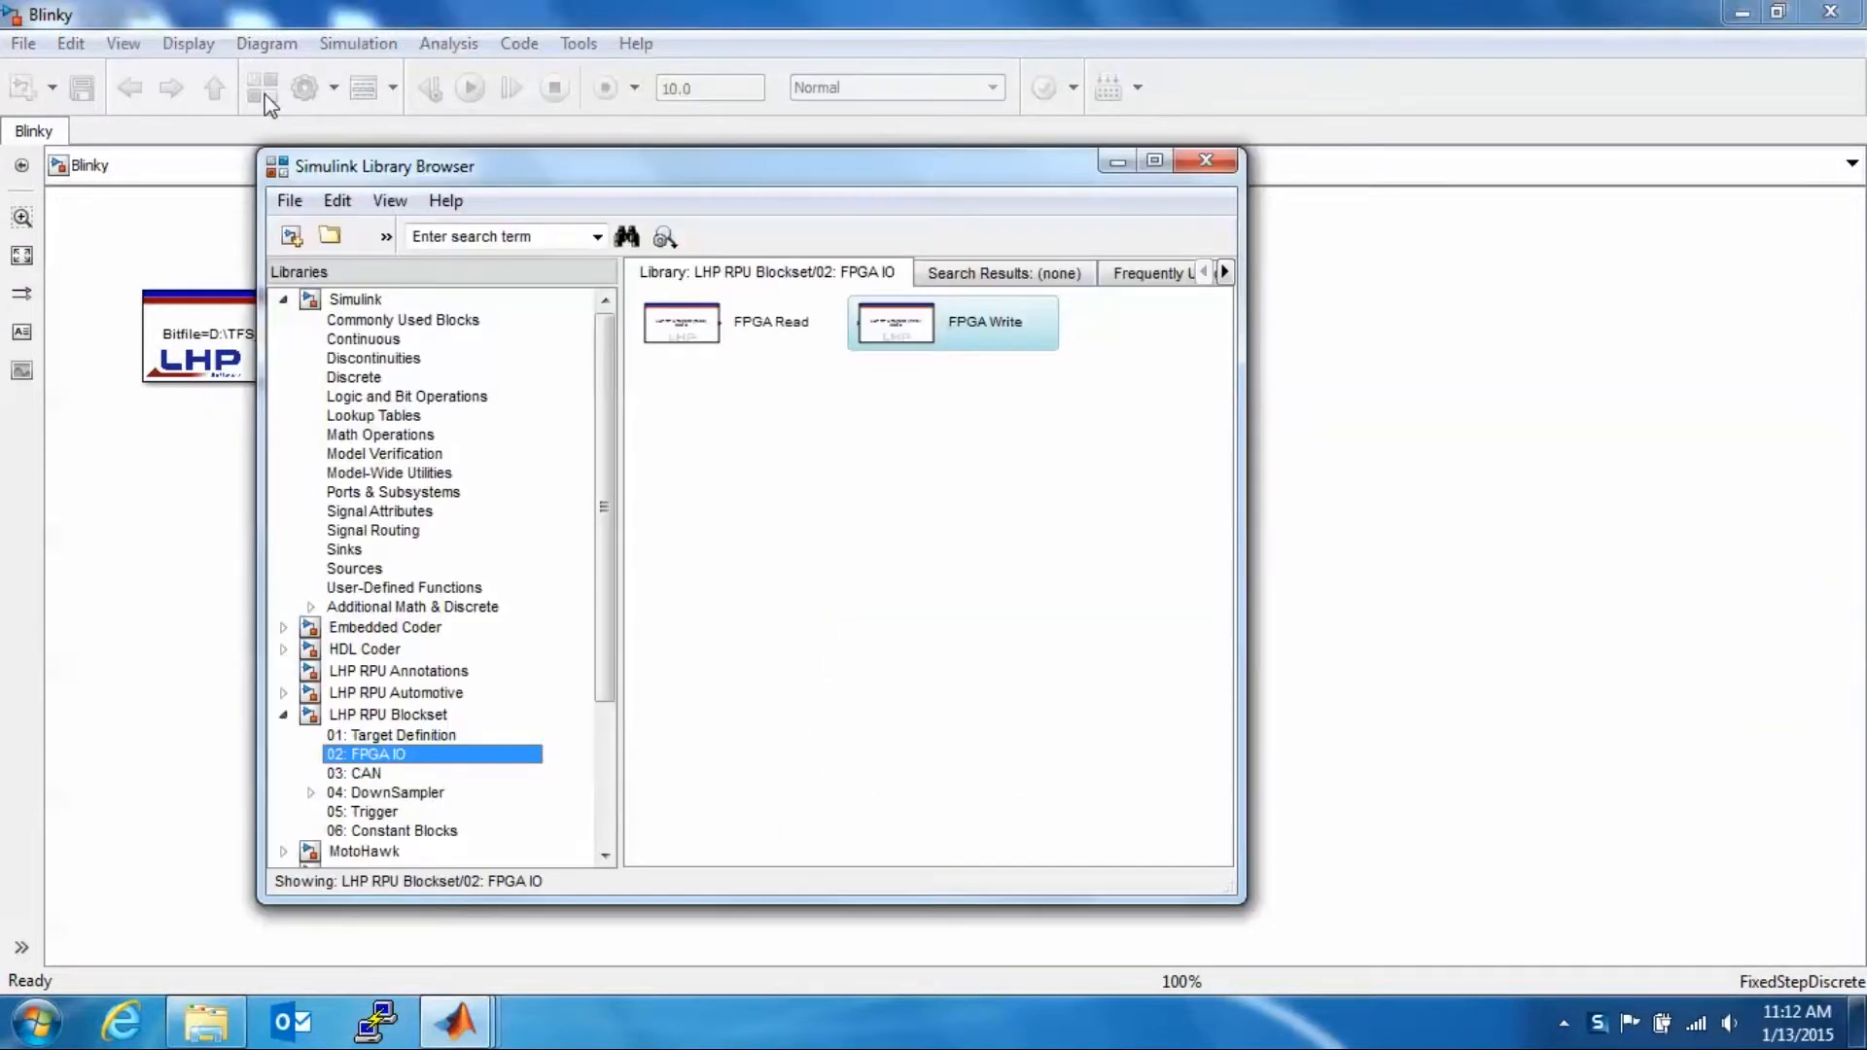
click(424, 717)
click(697, 502)
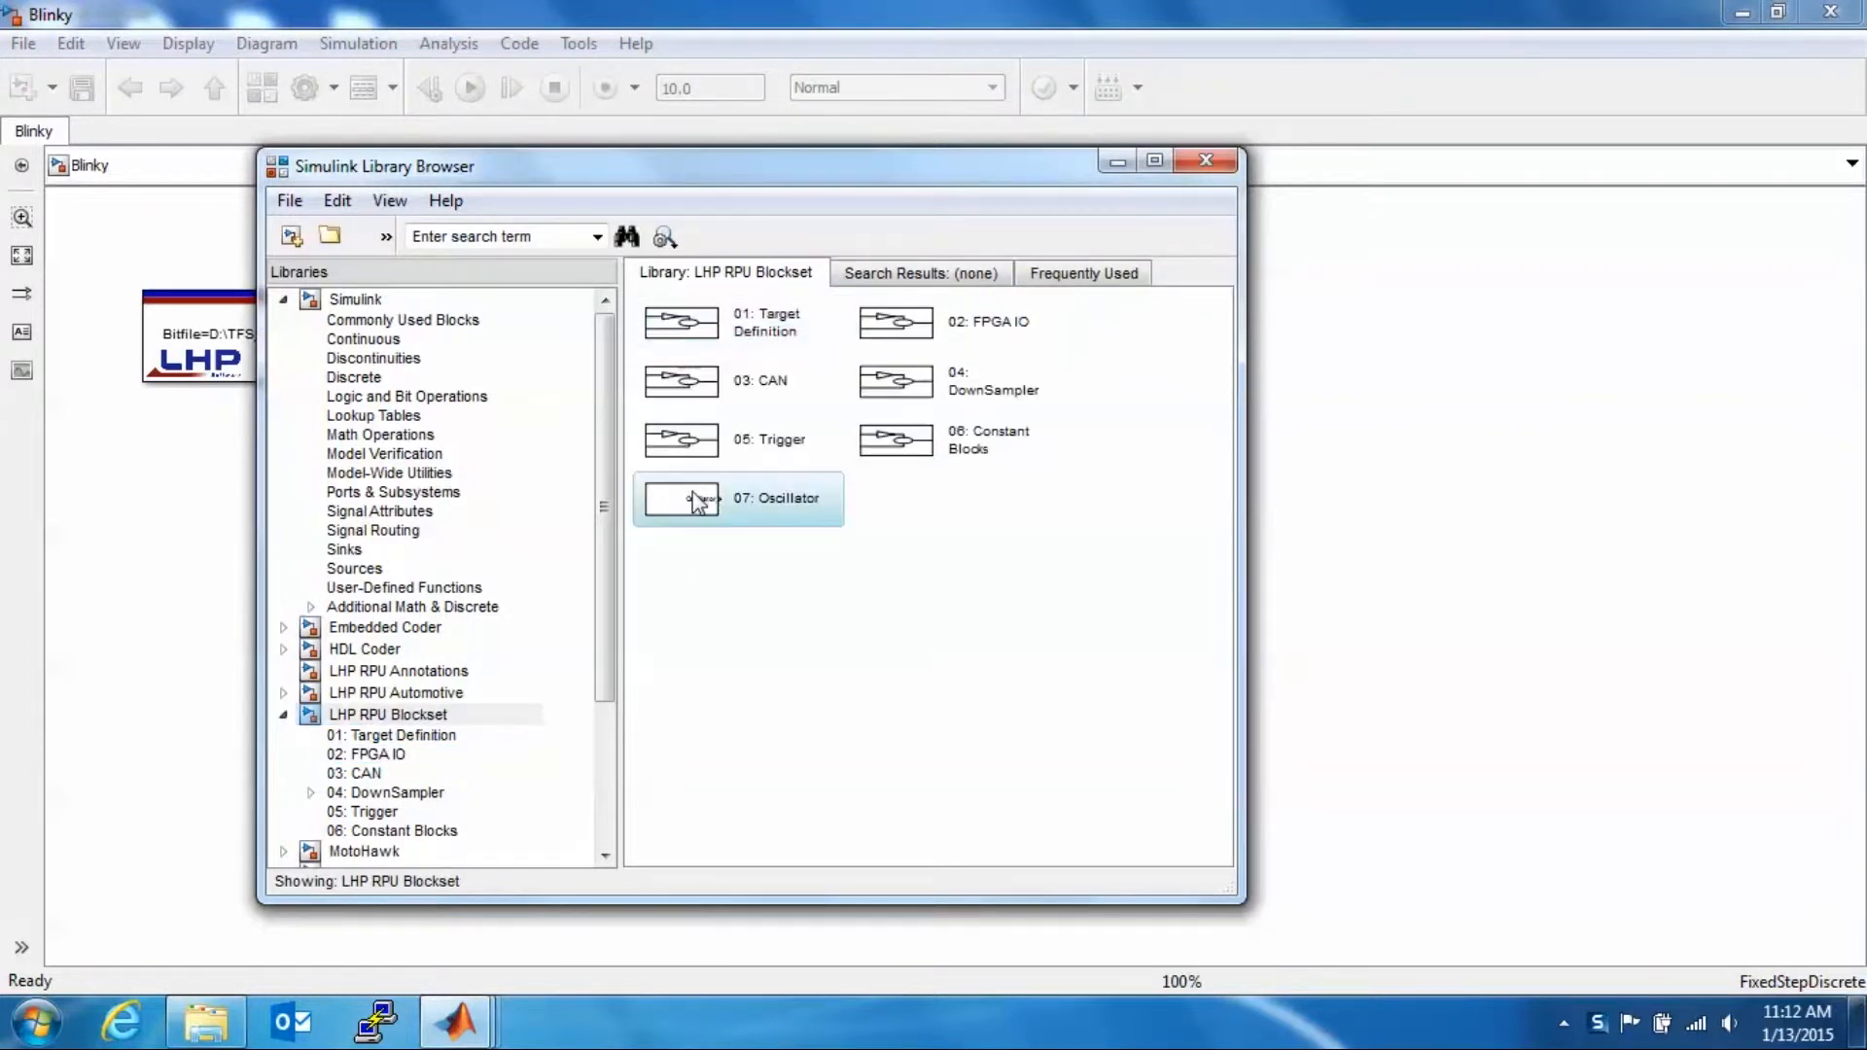
mouse_move(669, 502)
mouse_down()
mouse_move(943, 609)
mouse_move(1351, 603)
mouse_move(697, 689)
mouse_move(846, 678)
mouse_up()
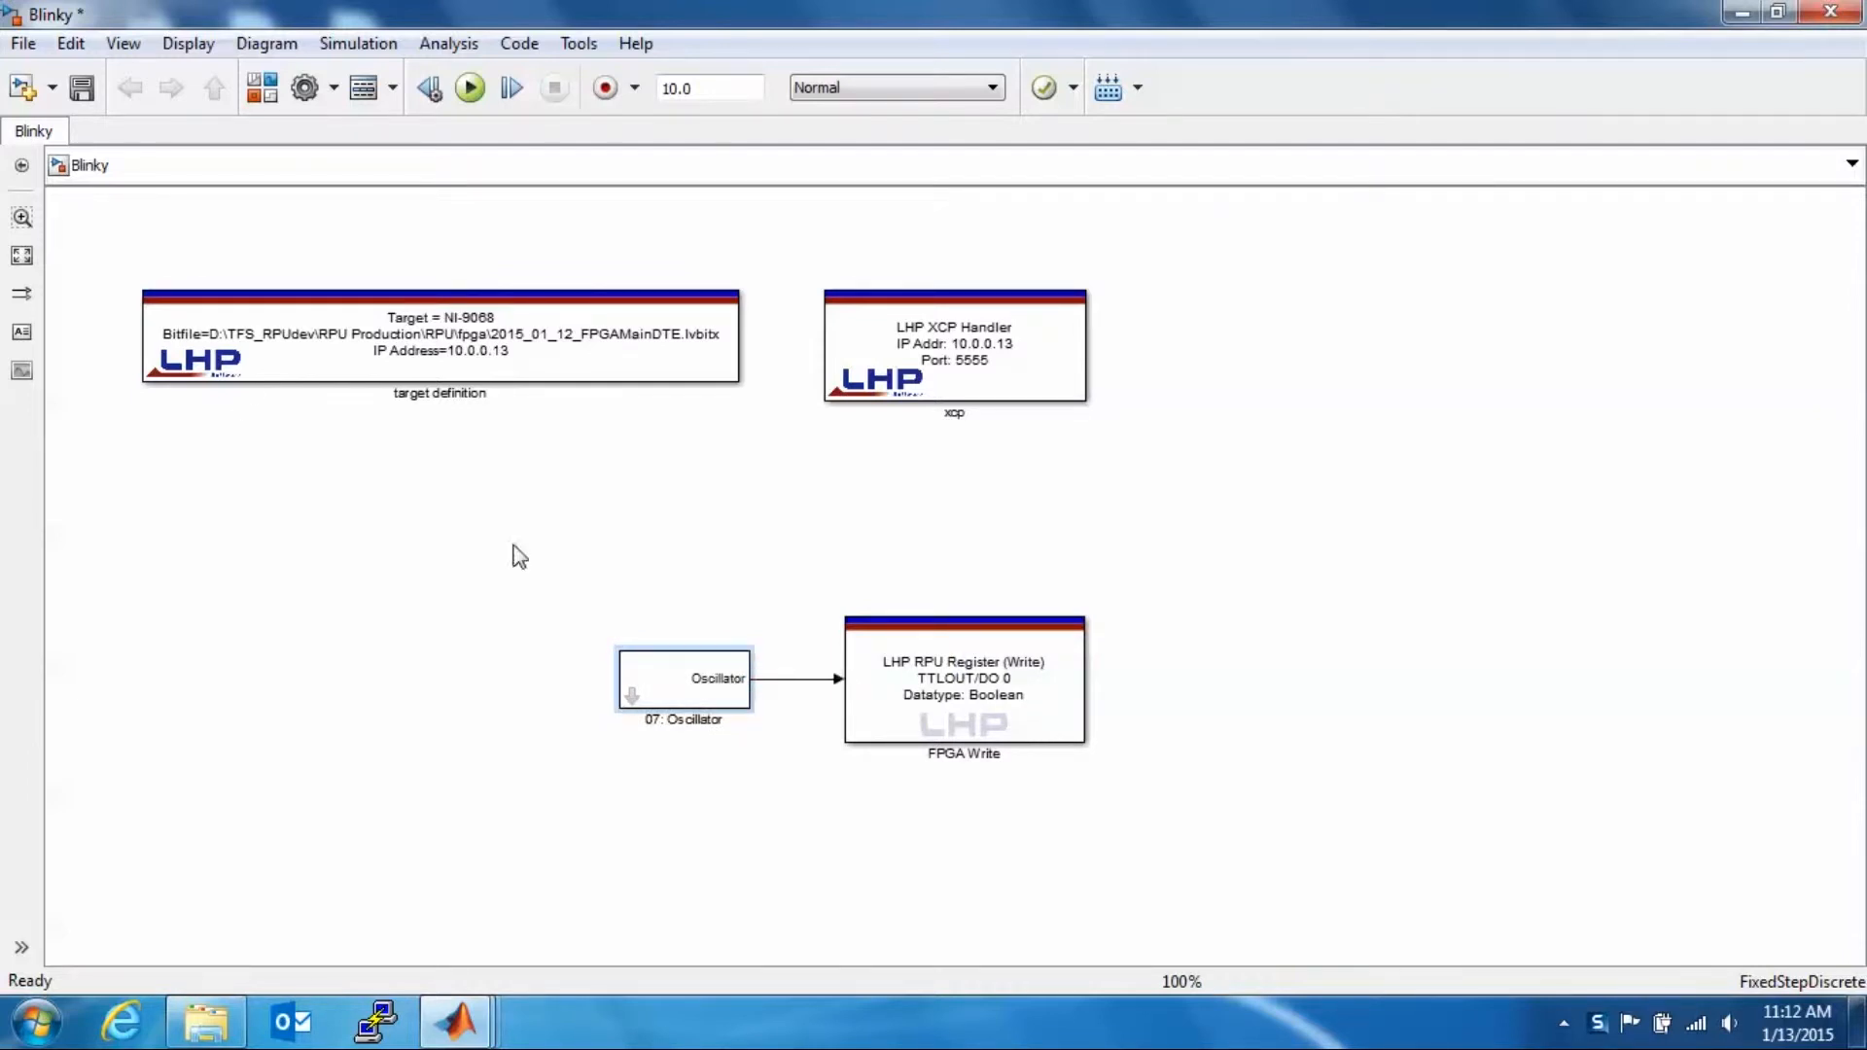
click(81, 88)
drag(541, 534, 1085, 819)
right_click(961, 688)
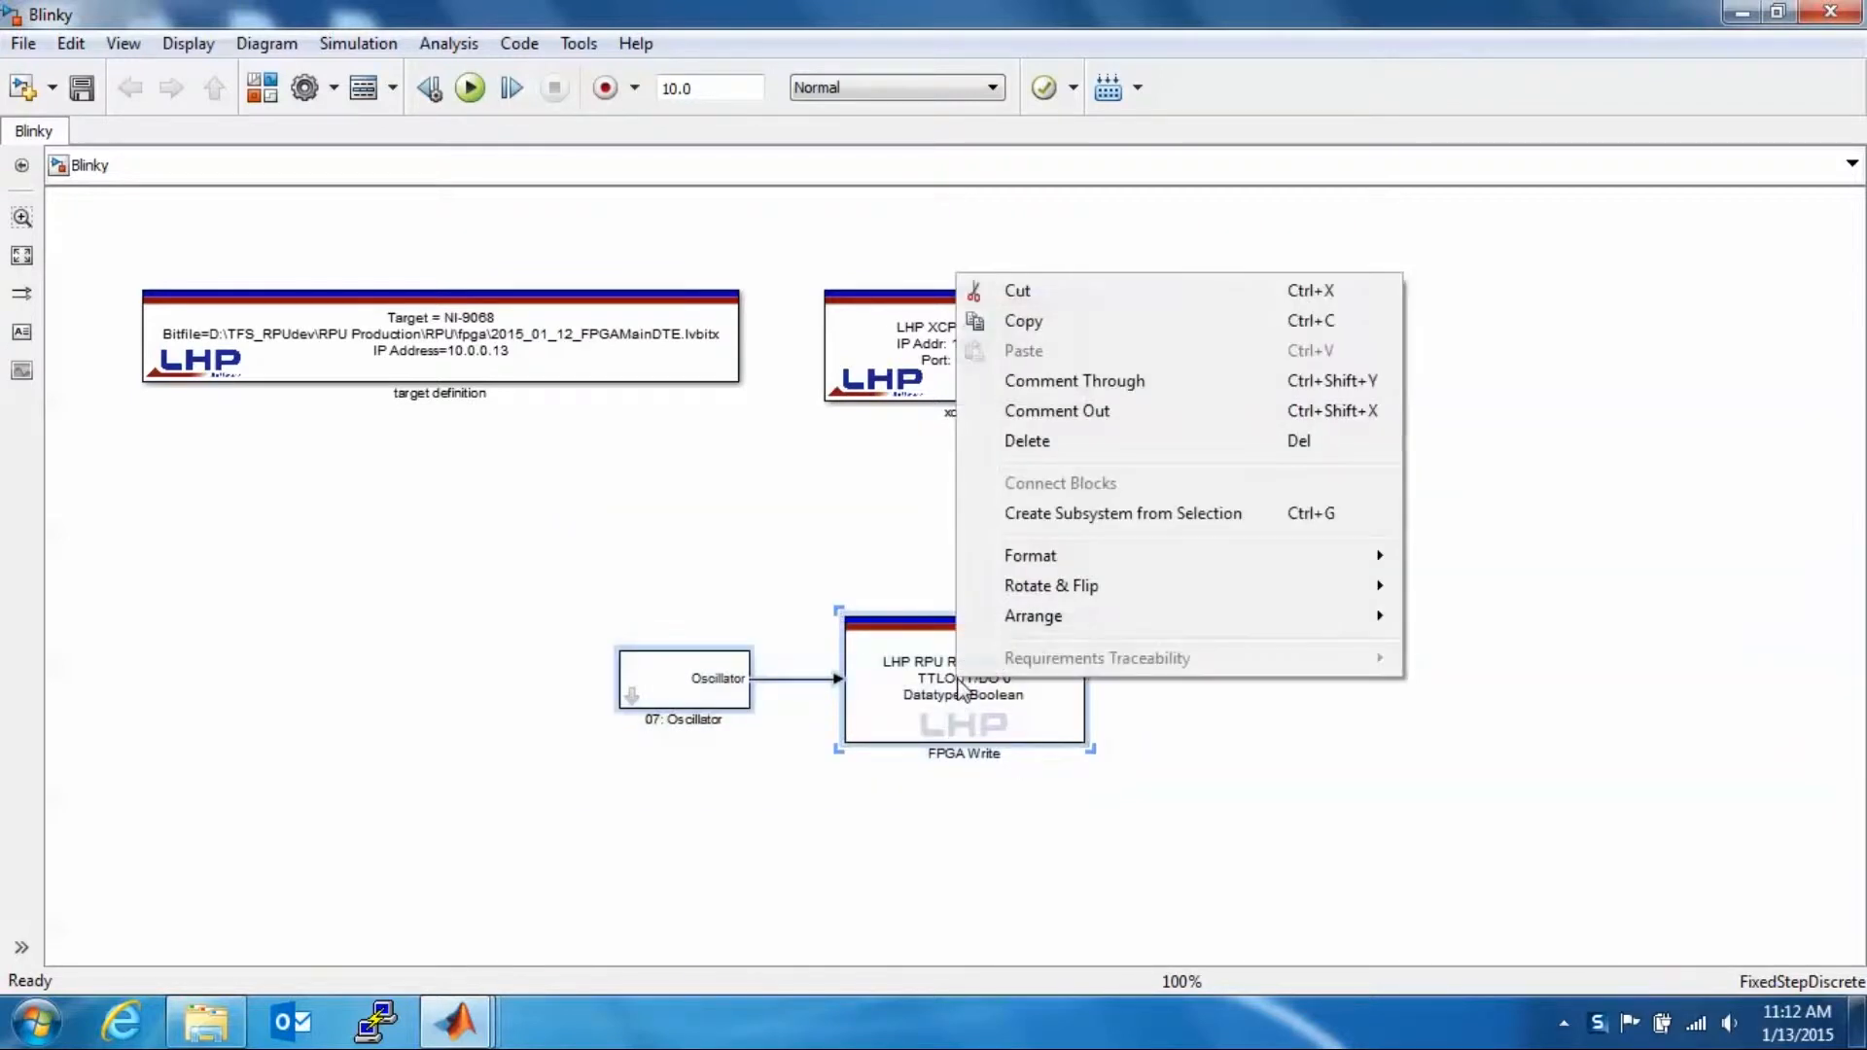
click(755, 537)
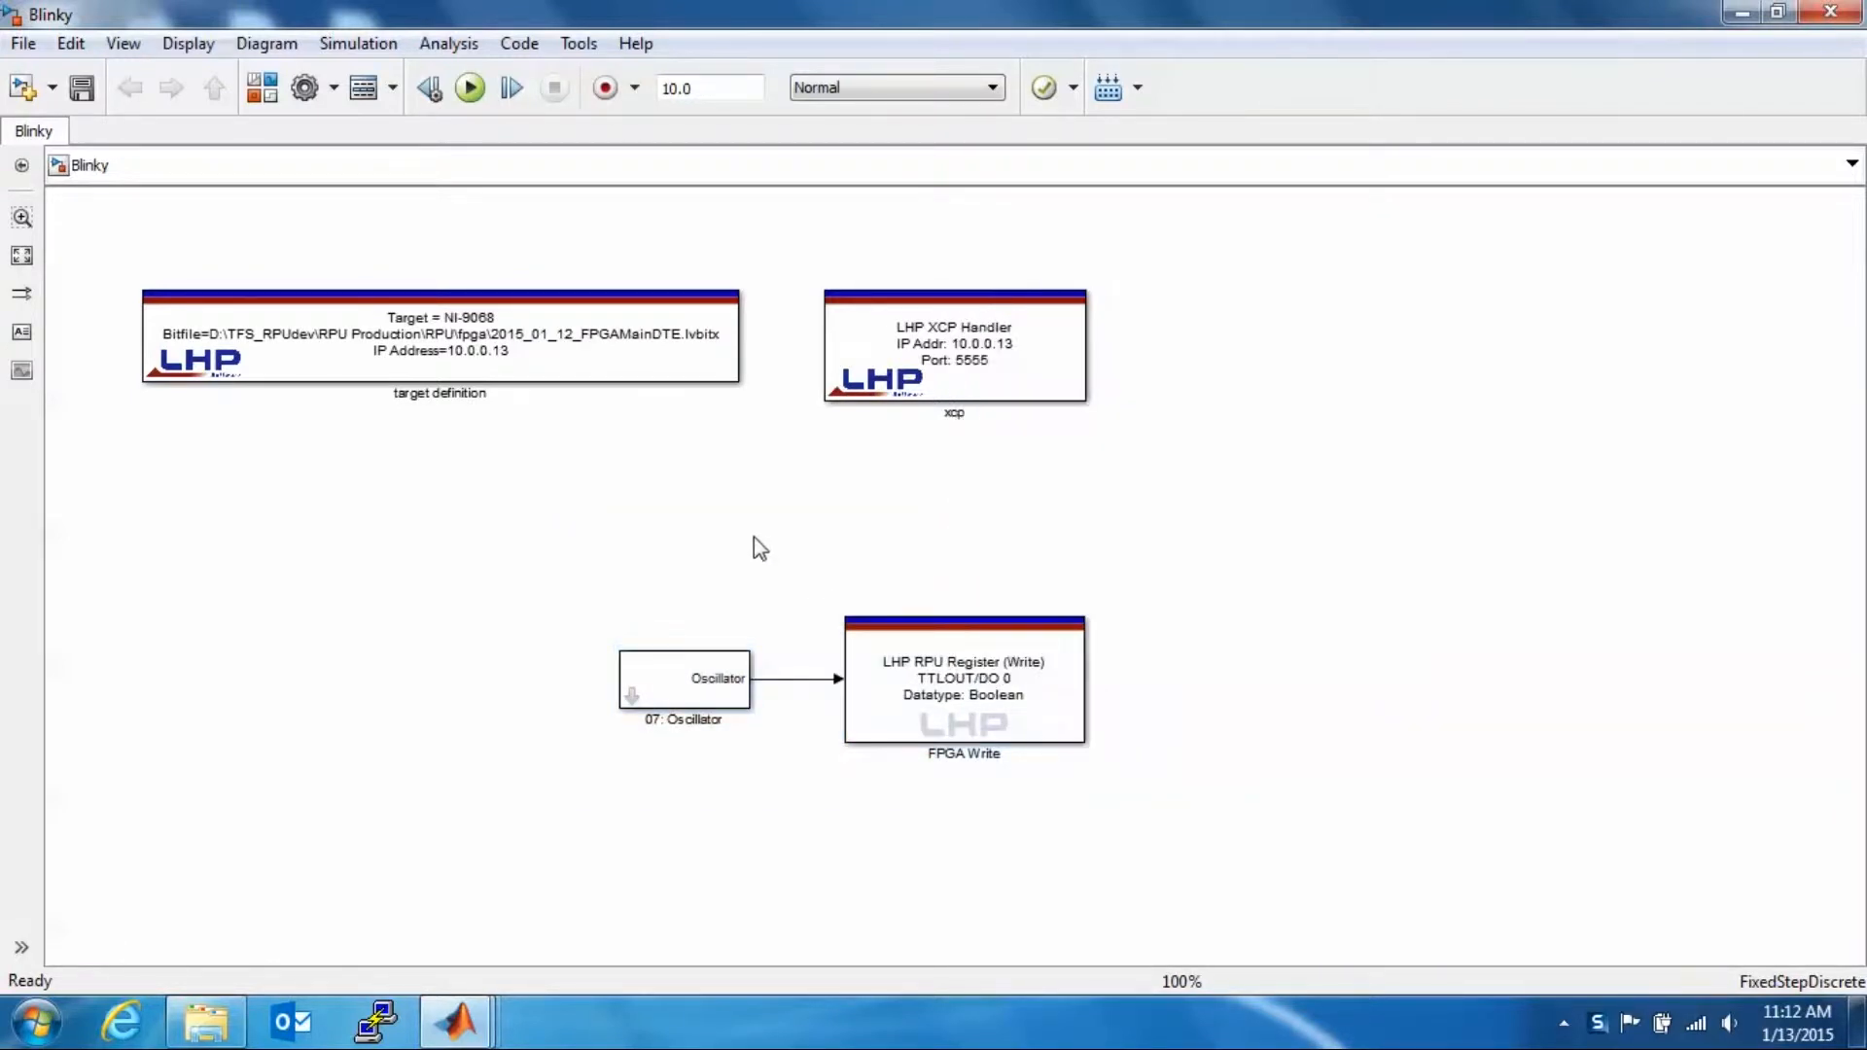
Check the Oscillator block's initial Boolean setting and accept it.
double_click(706, 696)
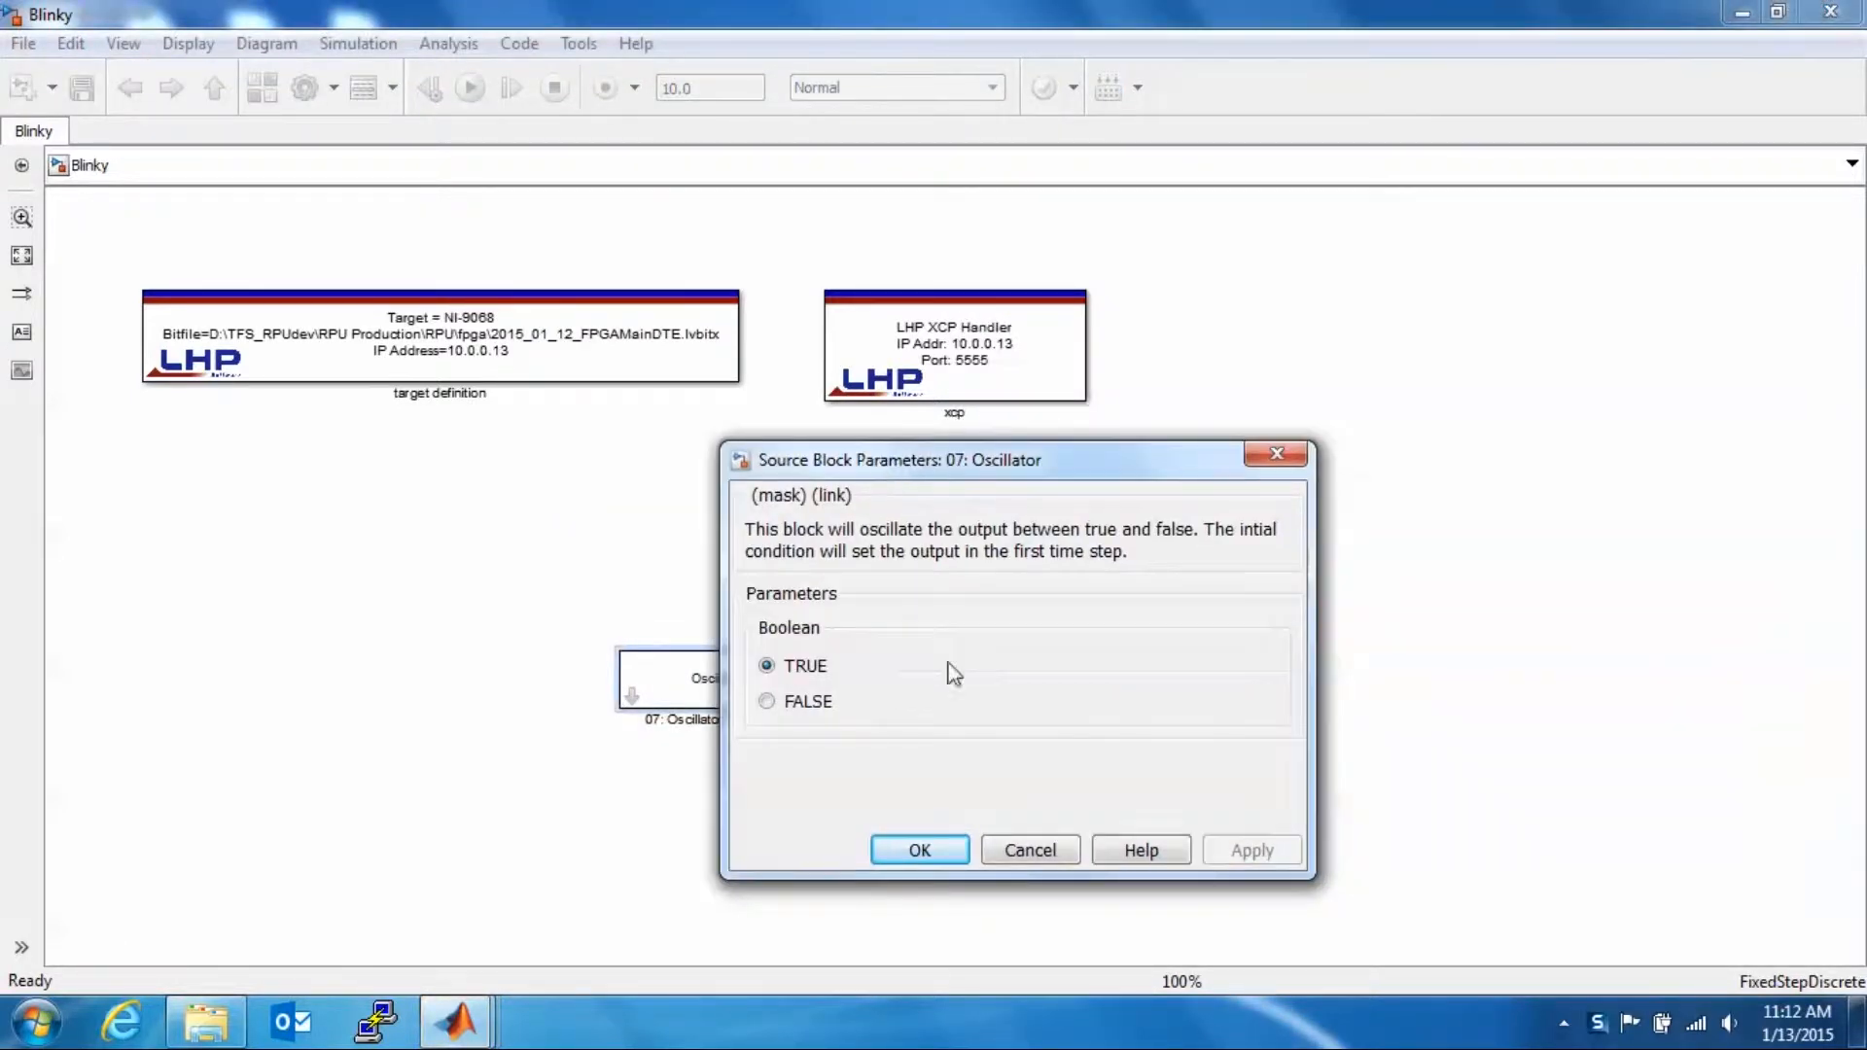
click(918, 850)
Name the signal between Oscillator and FPGA Write BlinkAlligator and make it a test point.
click(799, 689)
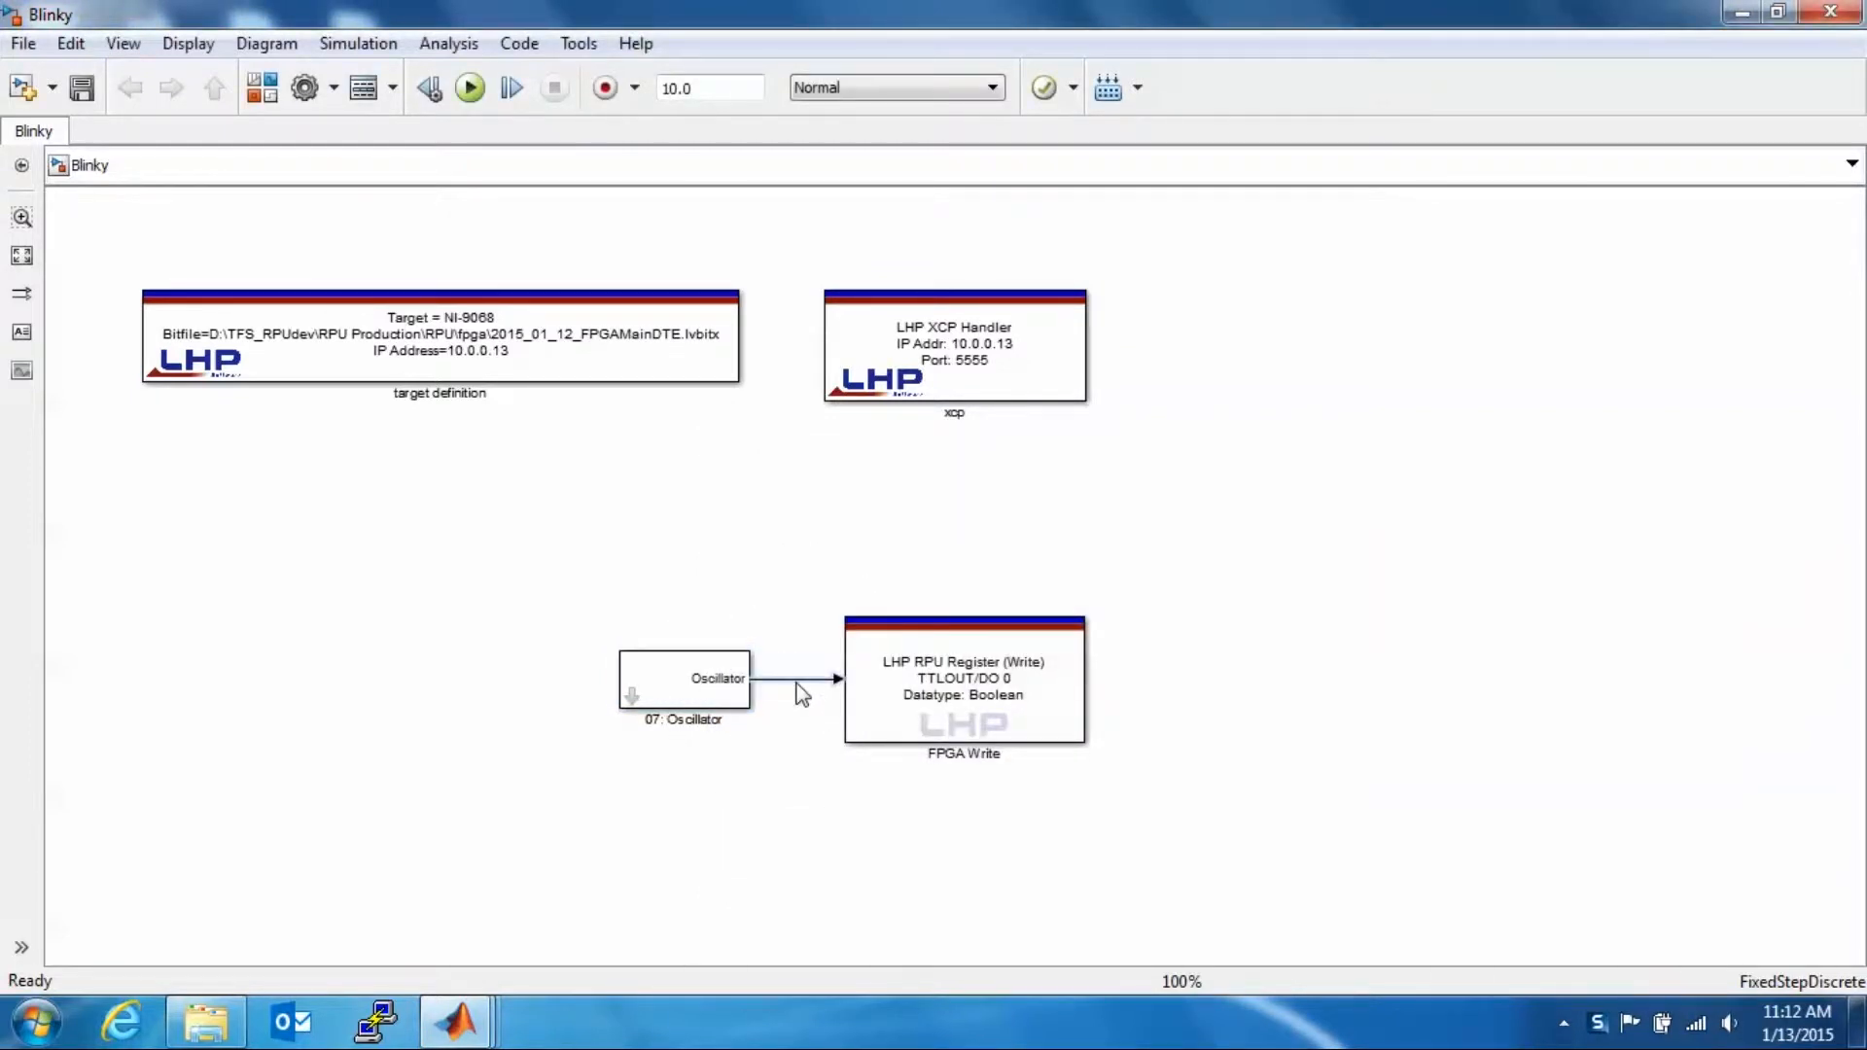
right_click(799, 688)
click(856, 658)
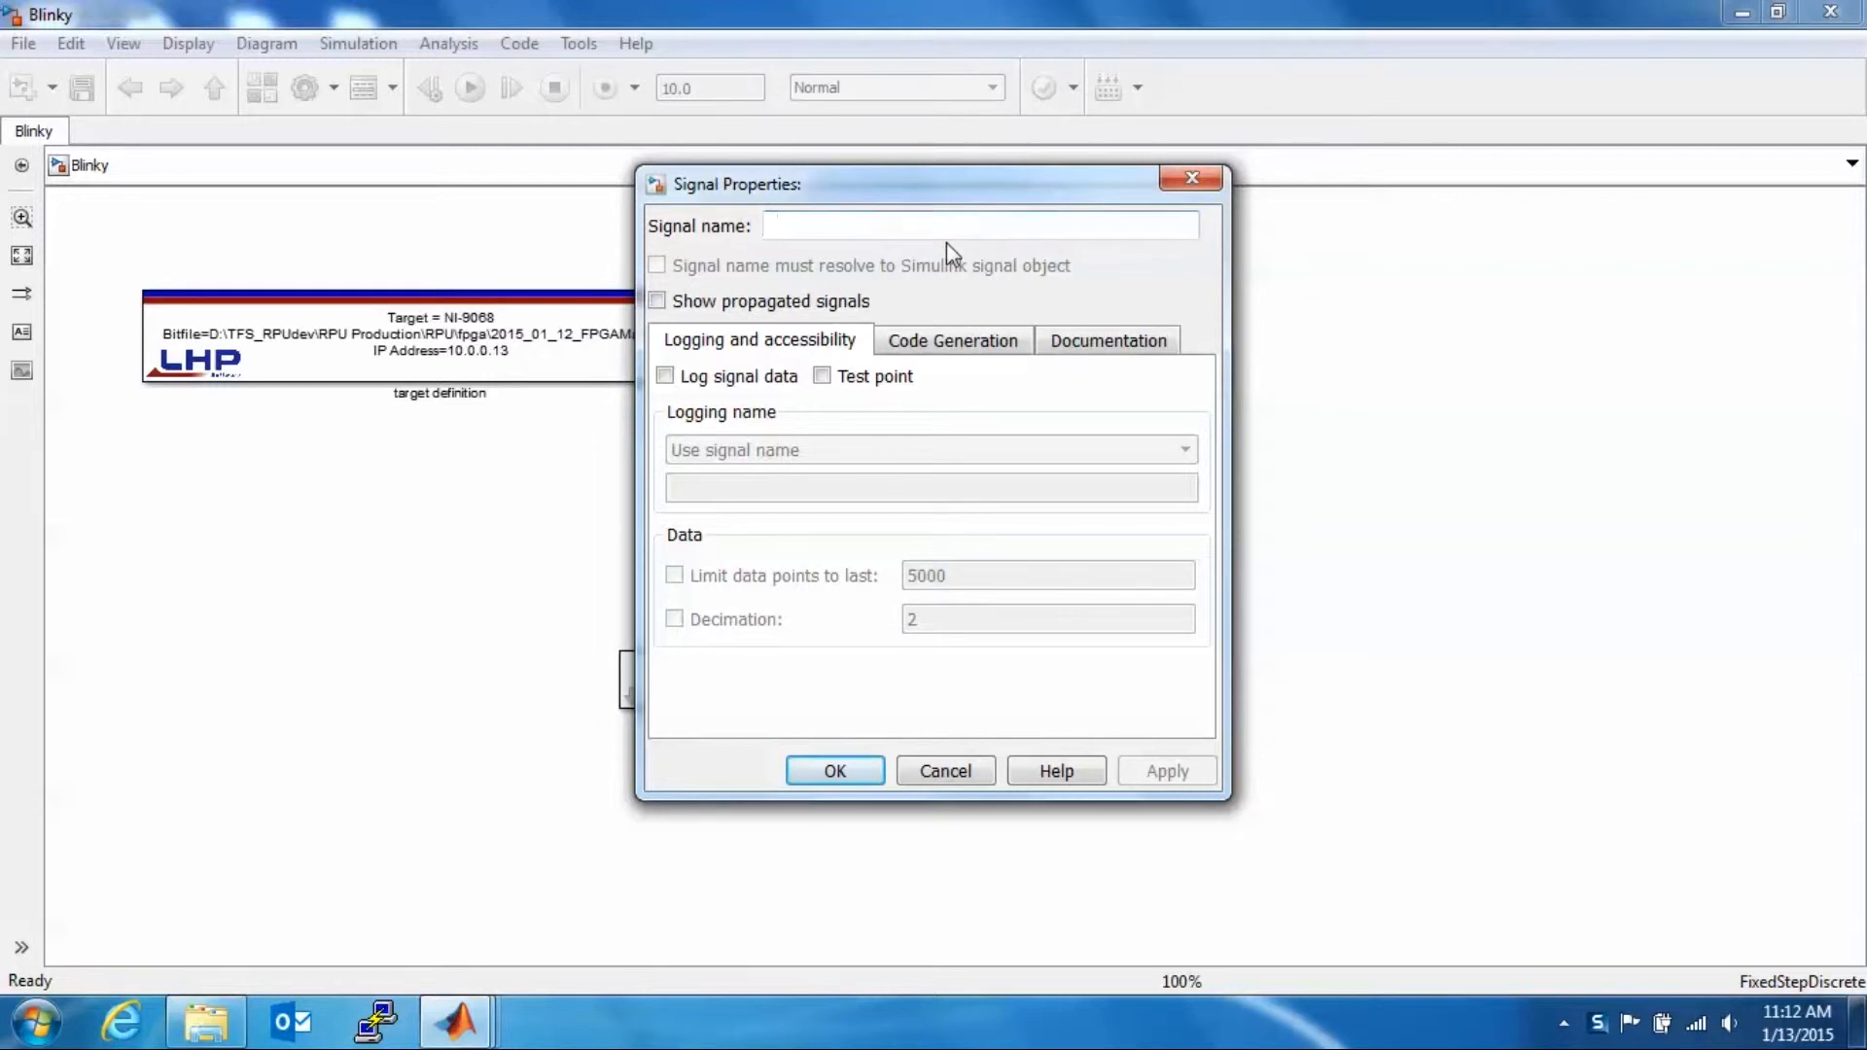
text(BlinkAlligator)
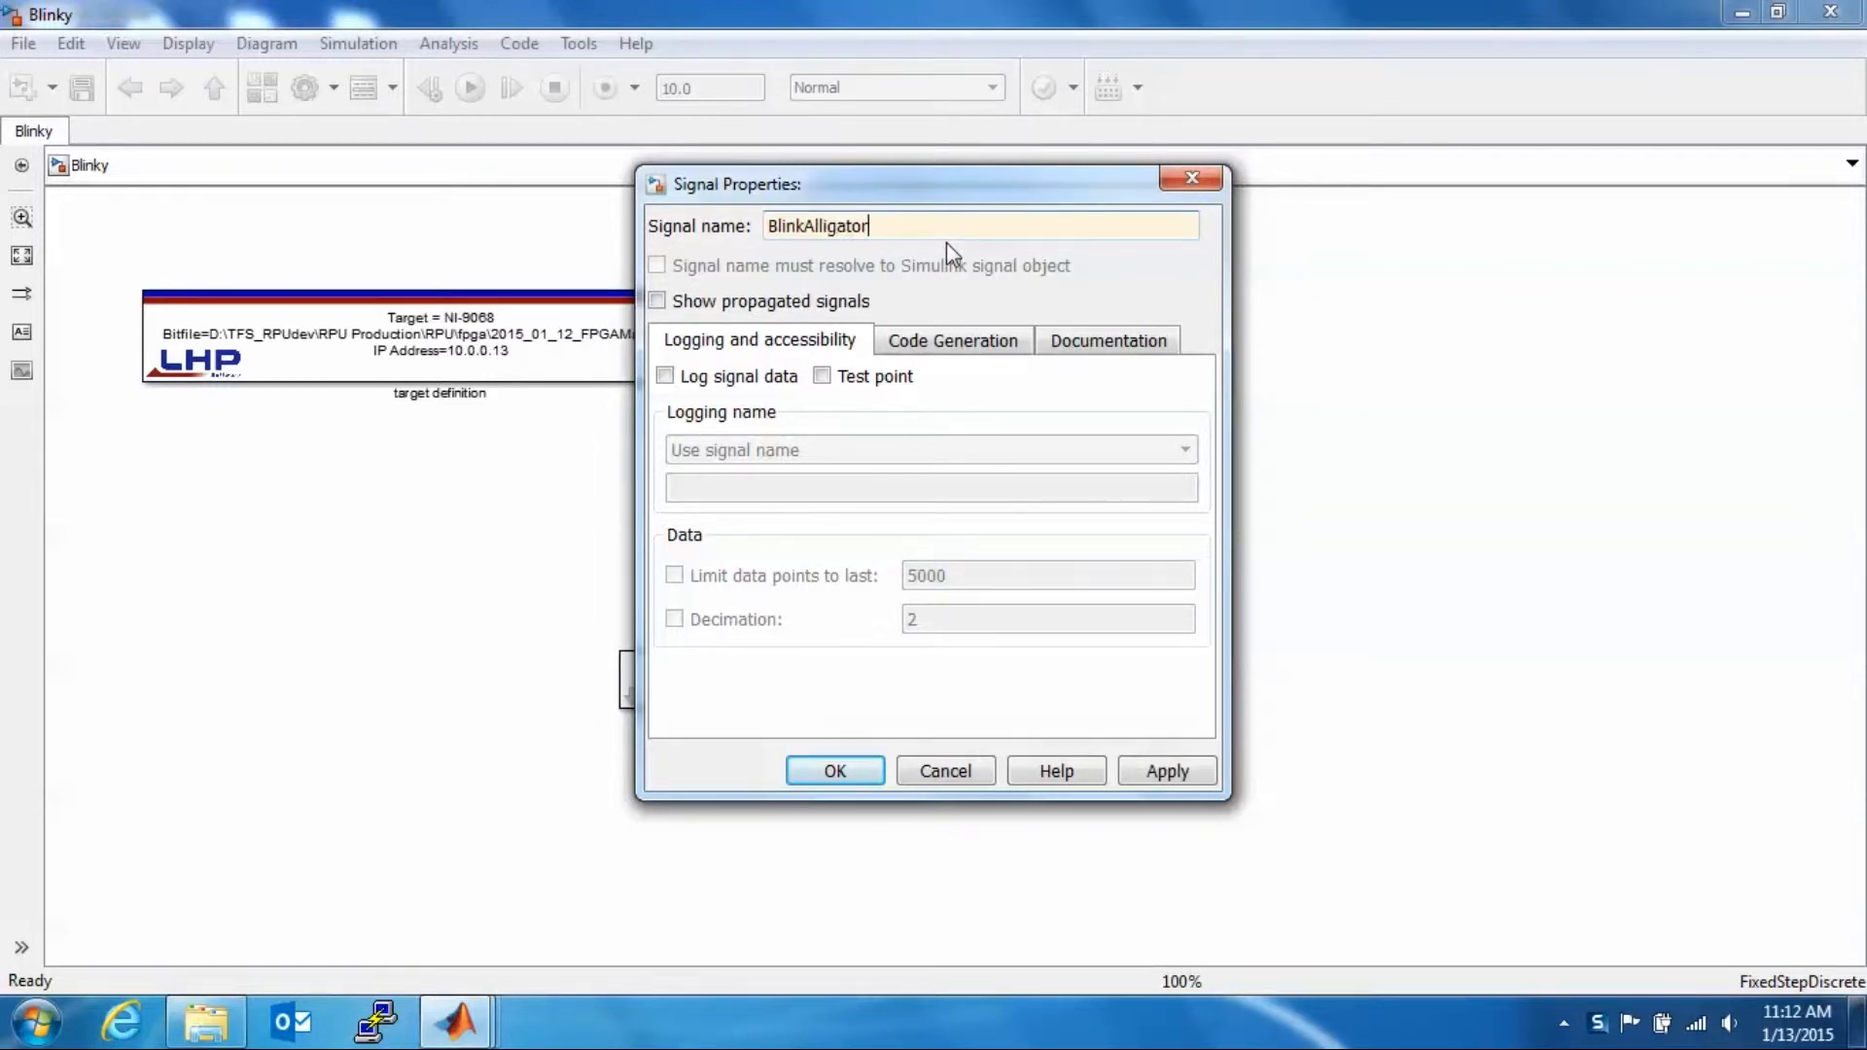
click(821, 378)
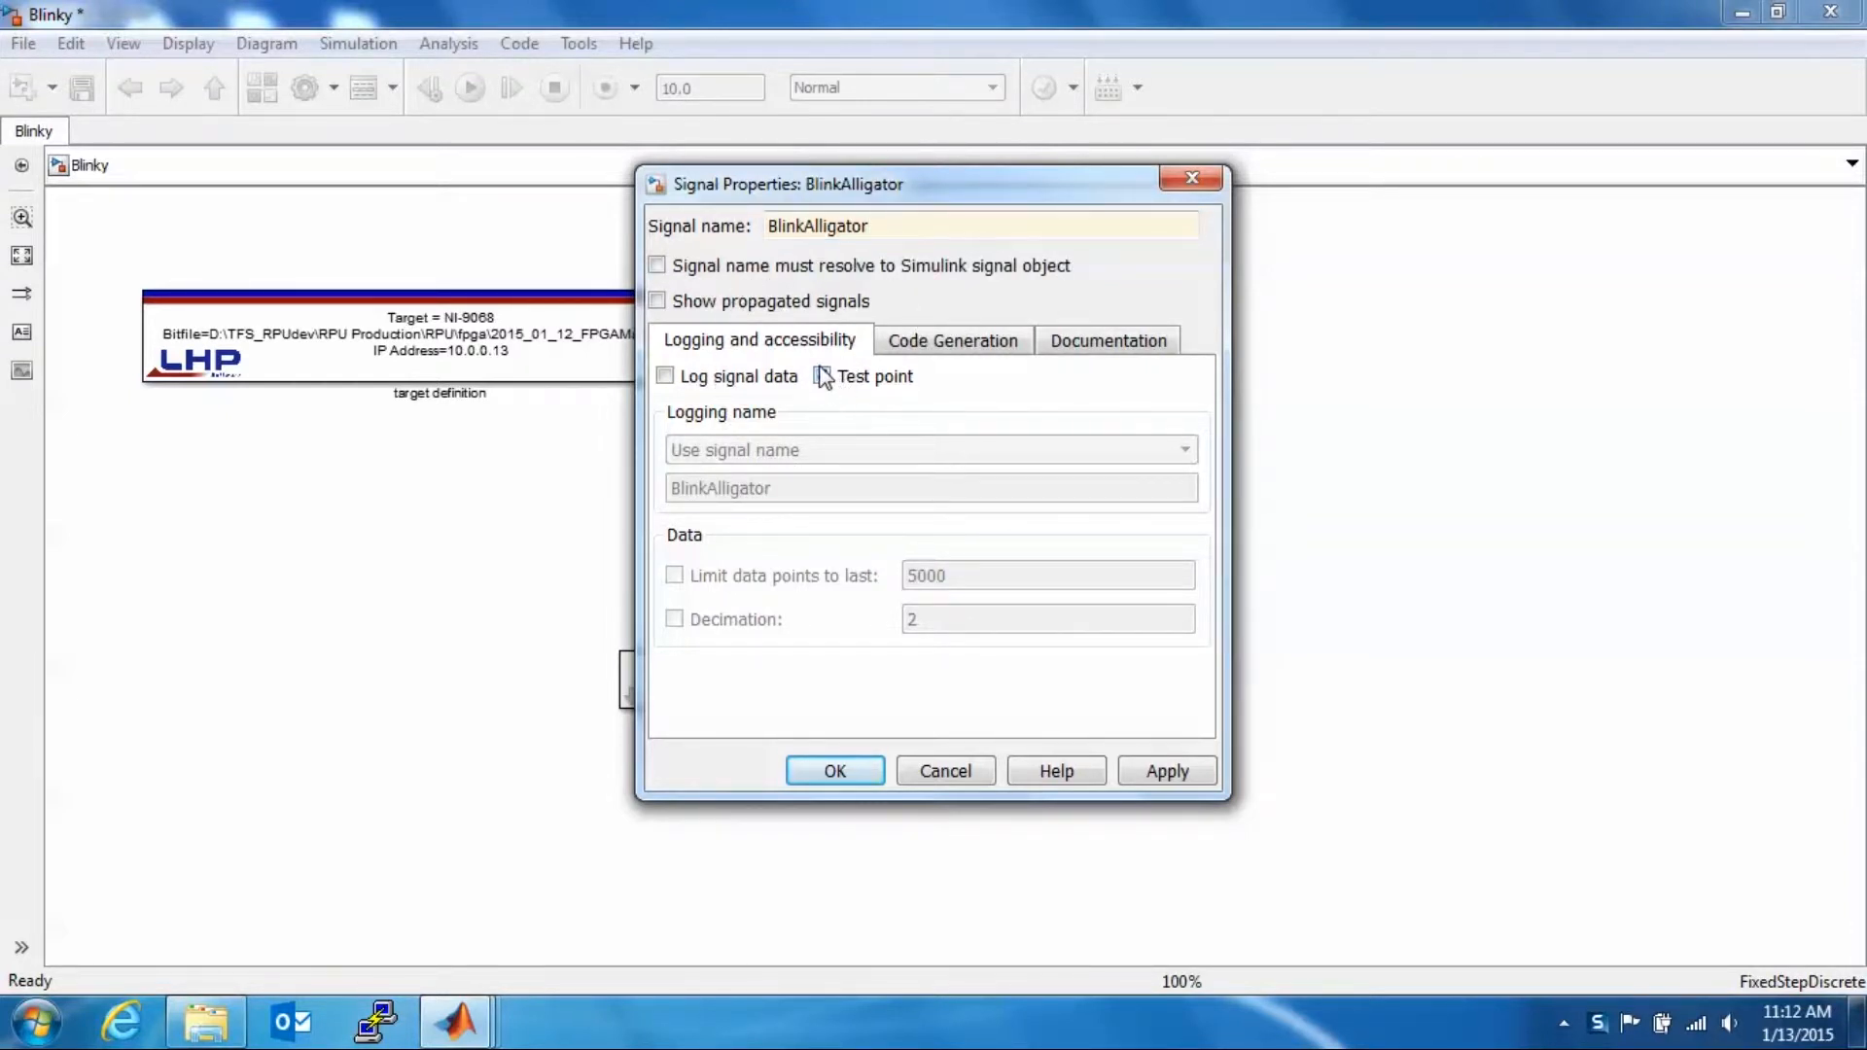
click(834, 771)
Move the Oscillator block further left to make room for the signal label, saving the model before and after.
click(82, 87)
drag(657, 663, 588, 665)
click(82, 87)
Group the Oscillator and FPGA Write blocks into a subsystem, and shift it slightly left and up.
drag(481, 561, 1125, 828)
right_click(1007, 680)
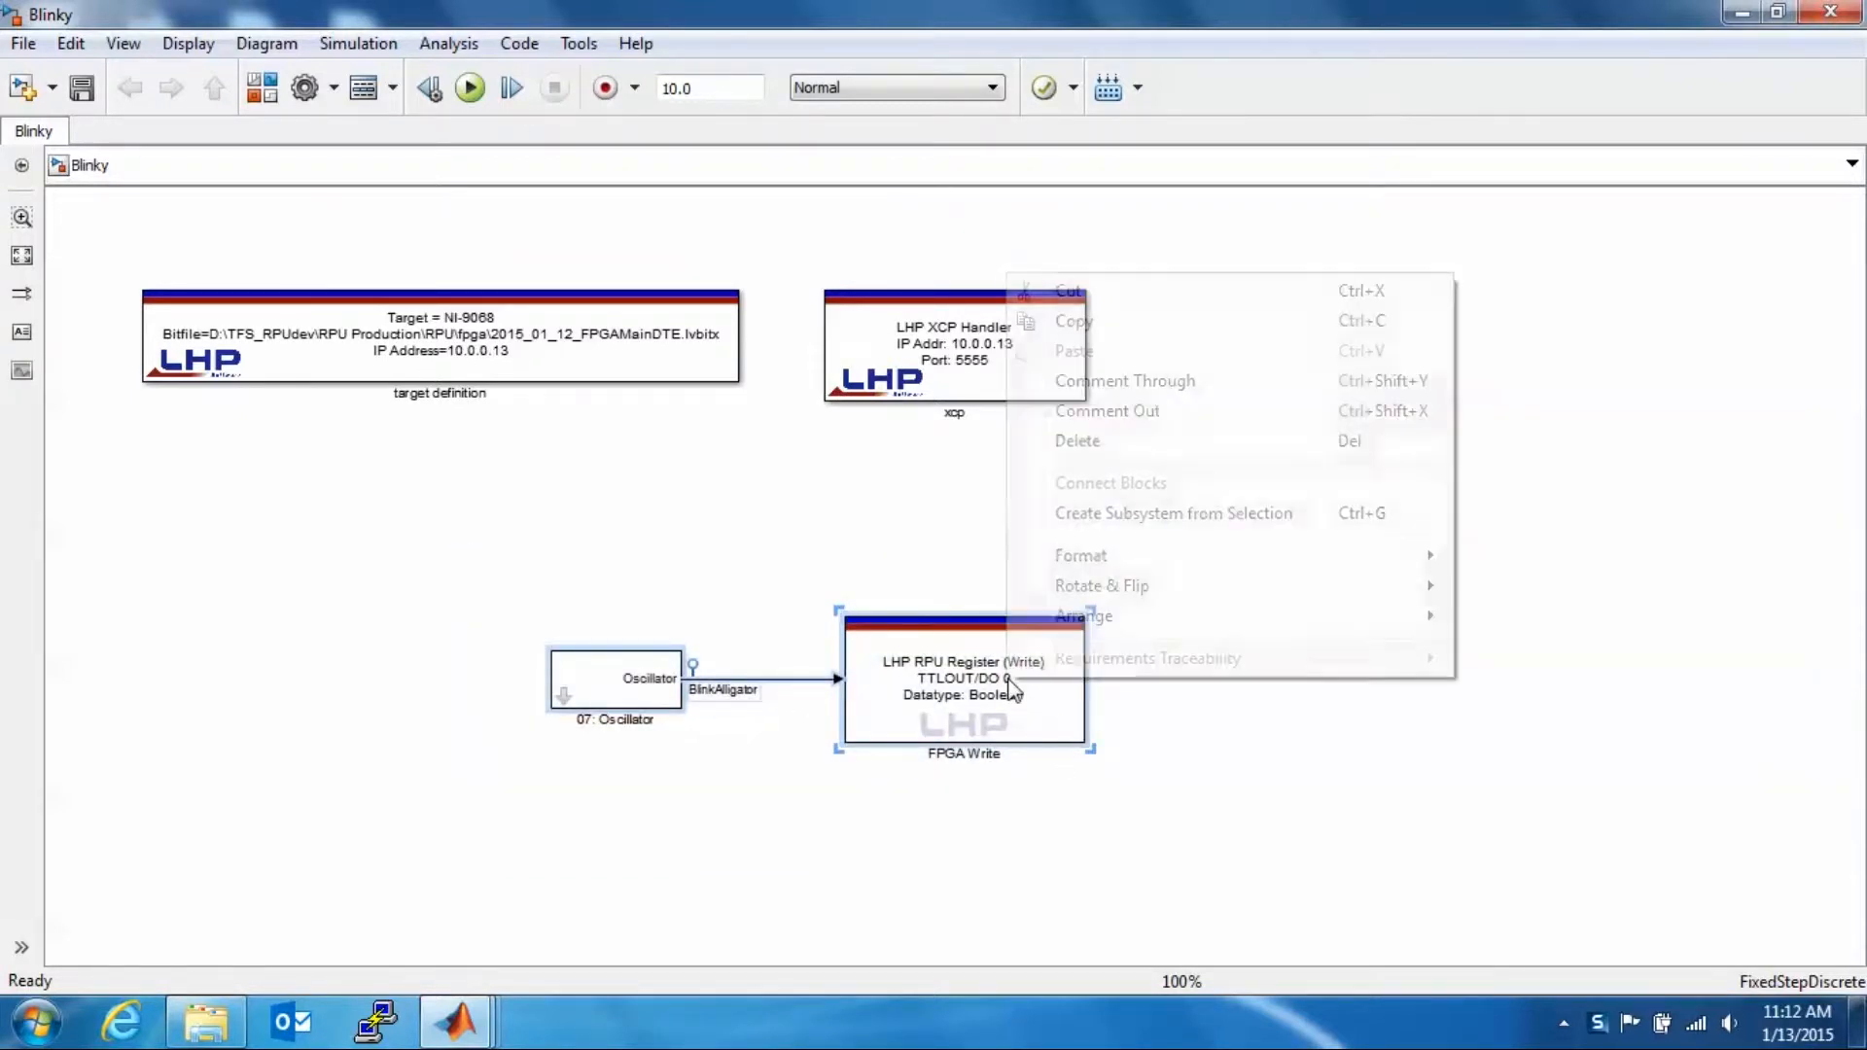
click(1184, 517)
drag(799, 707, 728, 692)
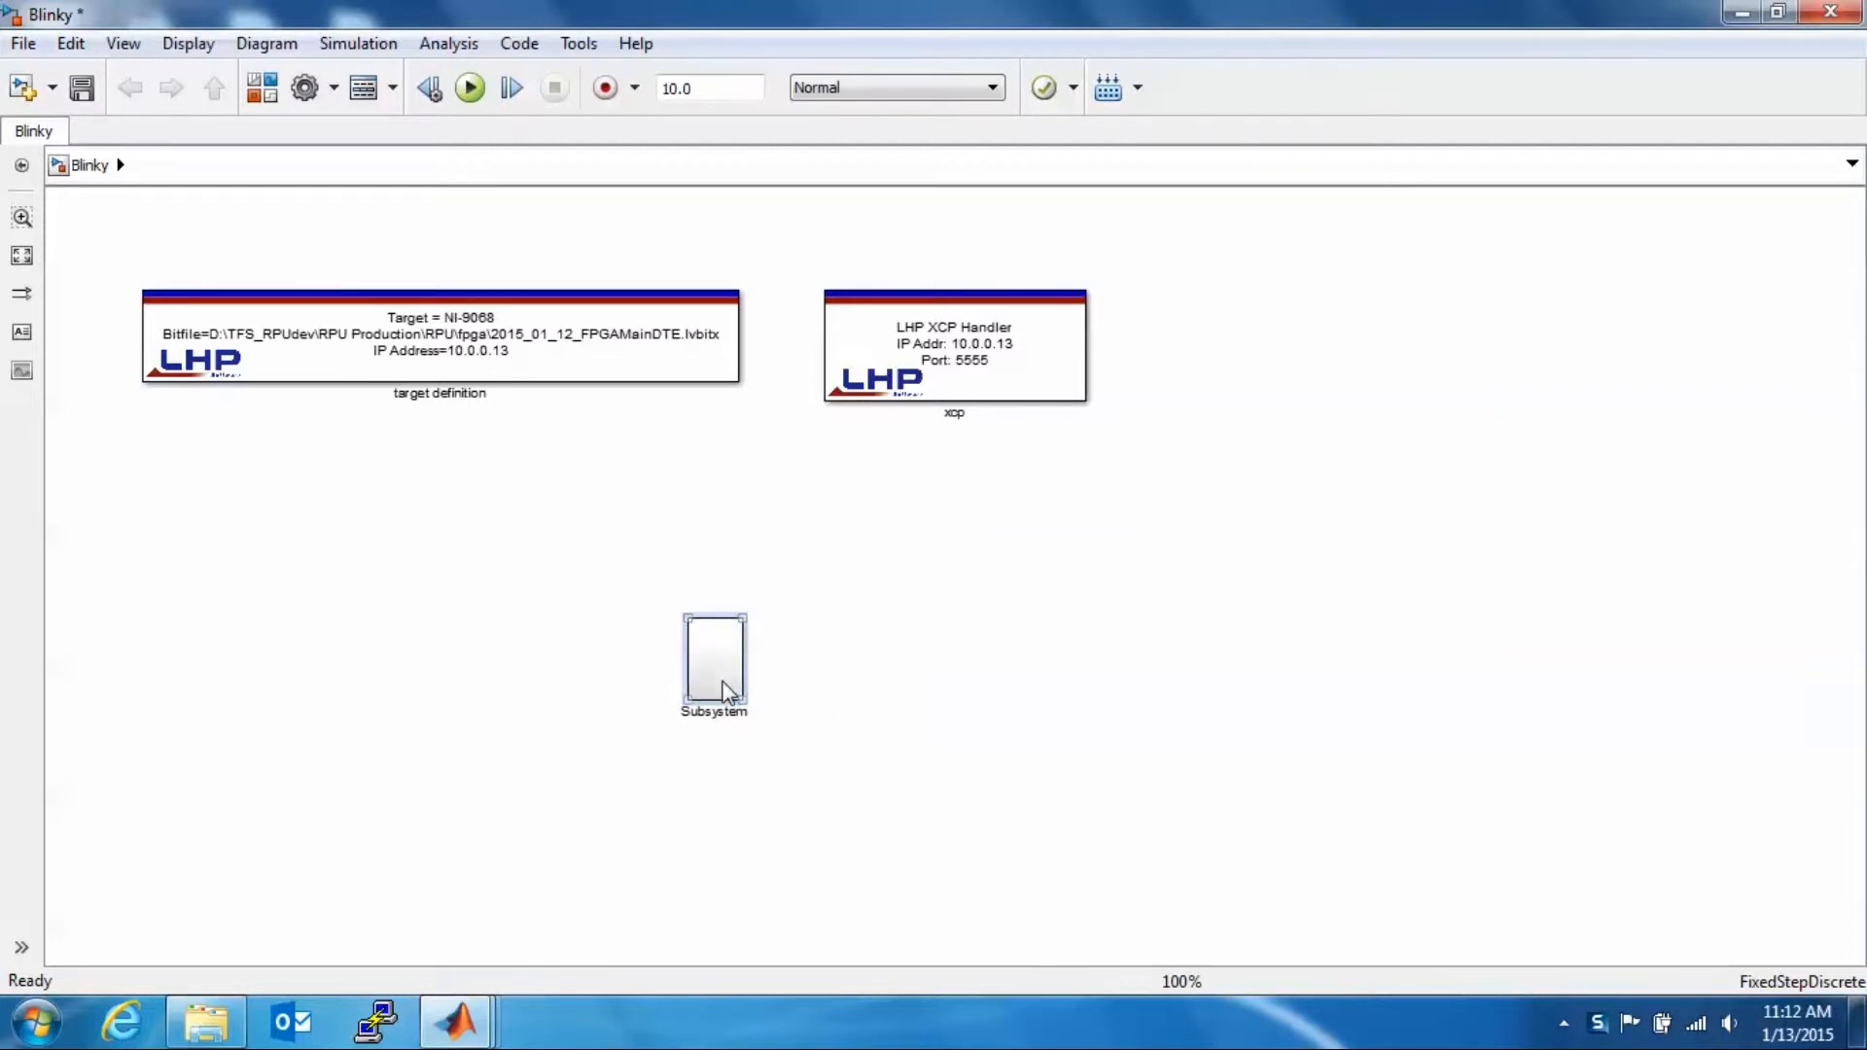
Rename the subsystem Blink_LED and save the model.
click(726, 711)
key(shift+Right)
key(shift+Right)
key(shift+Right)
key(shift+Right)
key(shift+Right)
key(shift+Right)
key(shift+Right)
key(shift+Right)
key(shift+Right)
text(Blink_LED)
click(935, 758)
click(84, 89)
Open the Blink_LED subsystem and move its connected Oscillator and FPGA Write blocks toward the middle of the canvas.
click(708, 644)
double_click(731, 671)
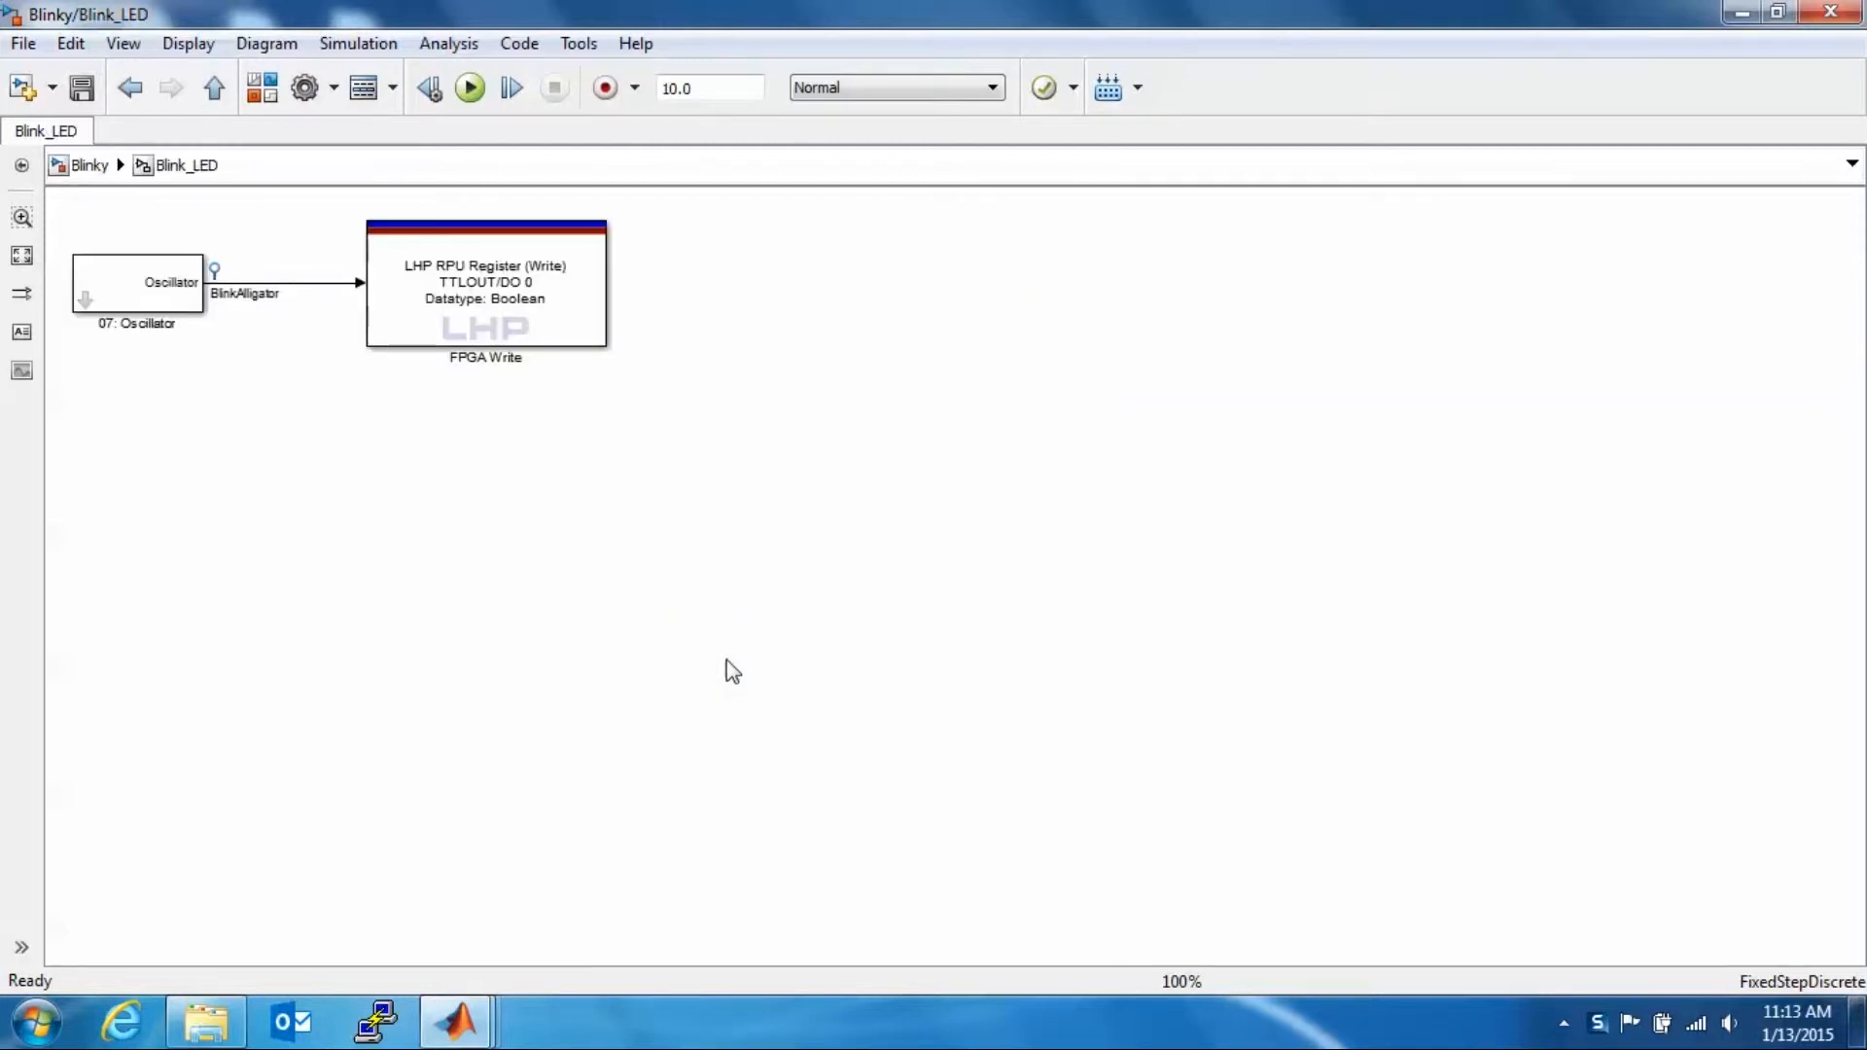
drag(91, 202, 550, 475)
drag(510, 332, 783, 633)
click(559, 384)
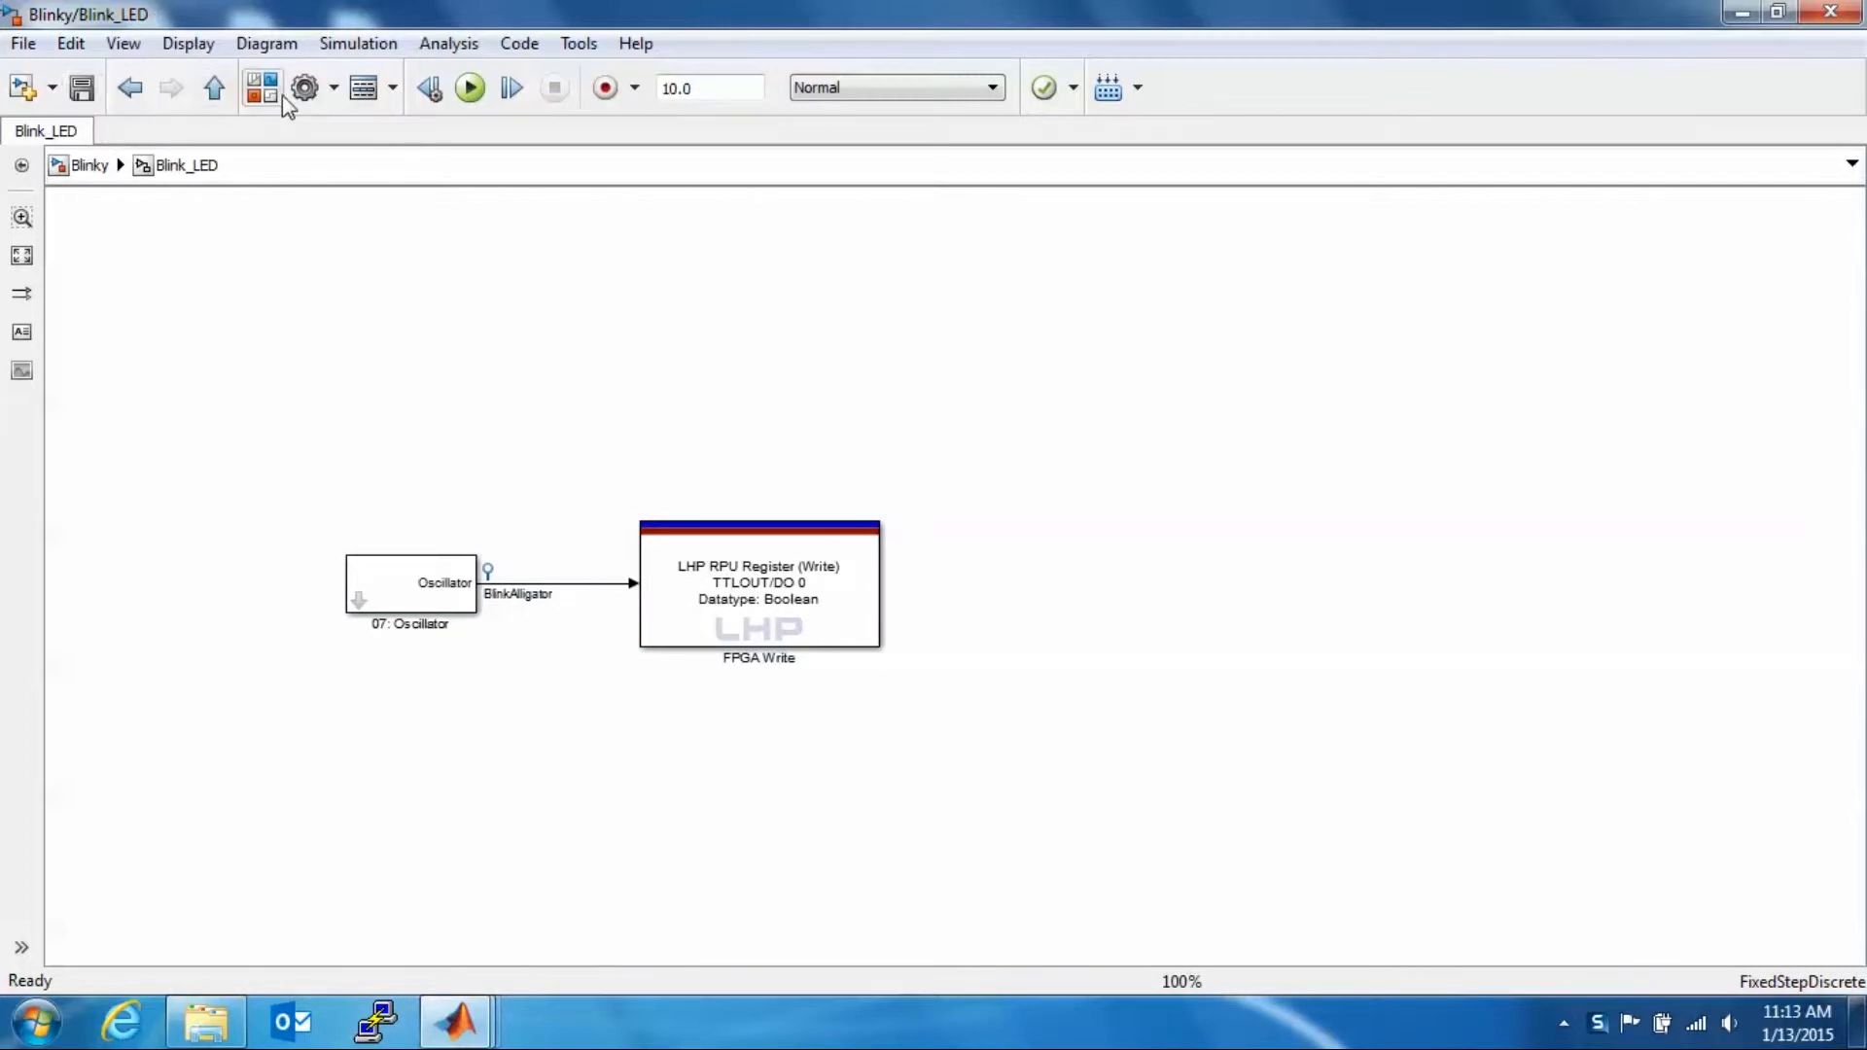
Search the block library for "trigger" and add the Simulink Trigger block above the Oscillator and FPGA Write blocks.
click(261, 87)
click(447, 243)
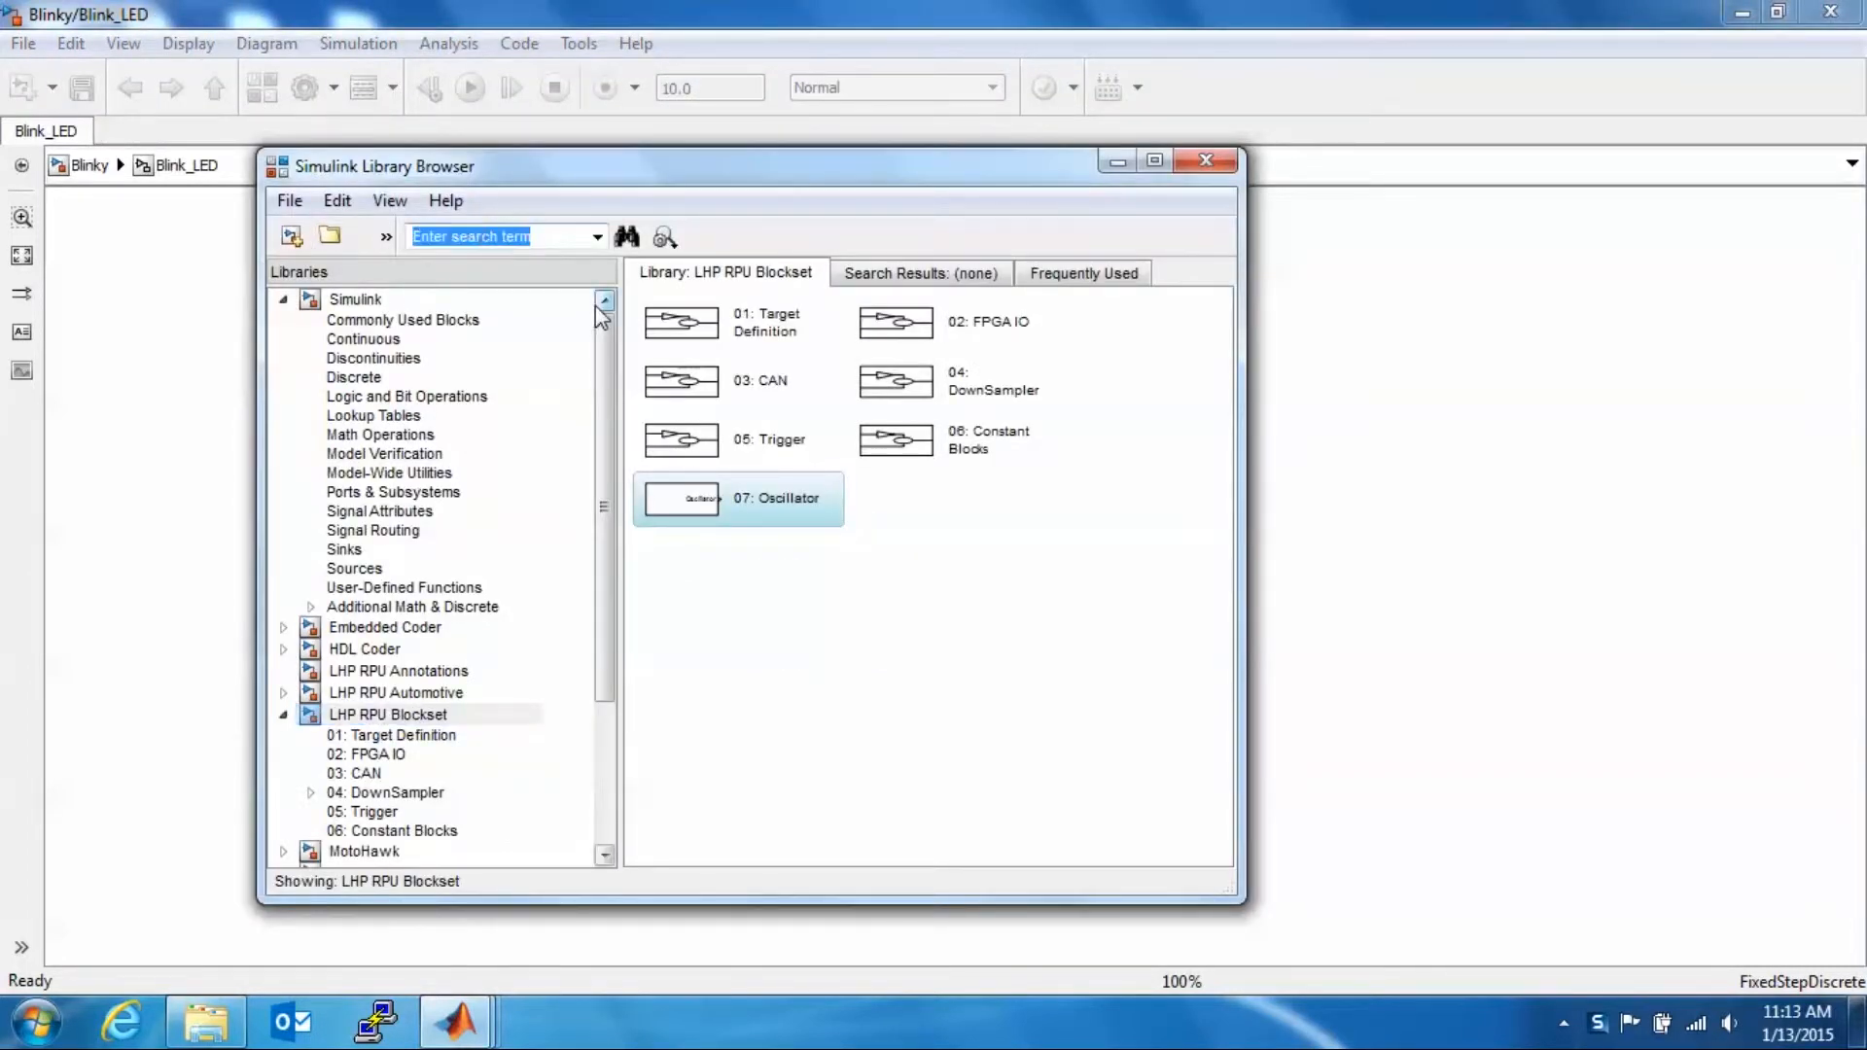
text(trigger)
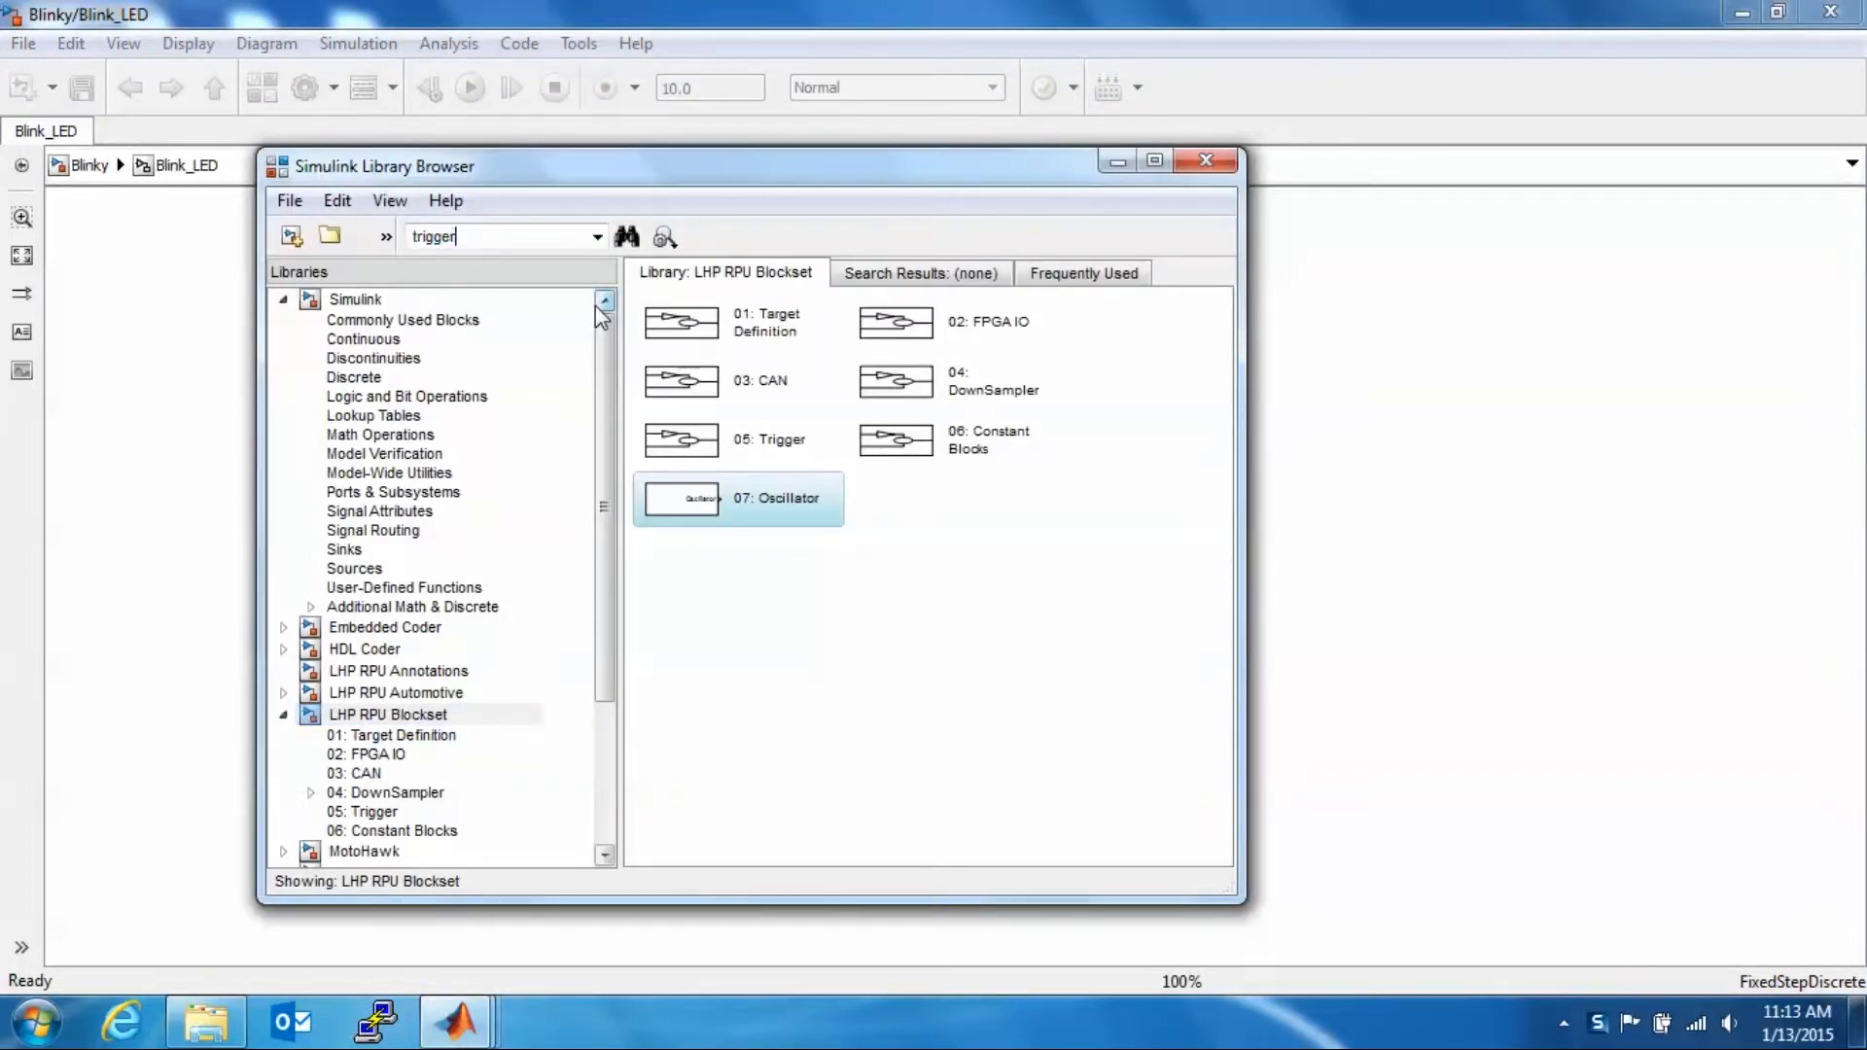
key(Return)
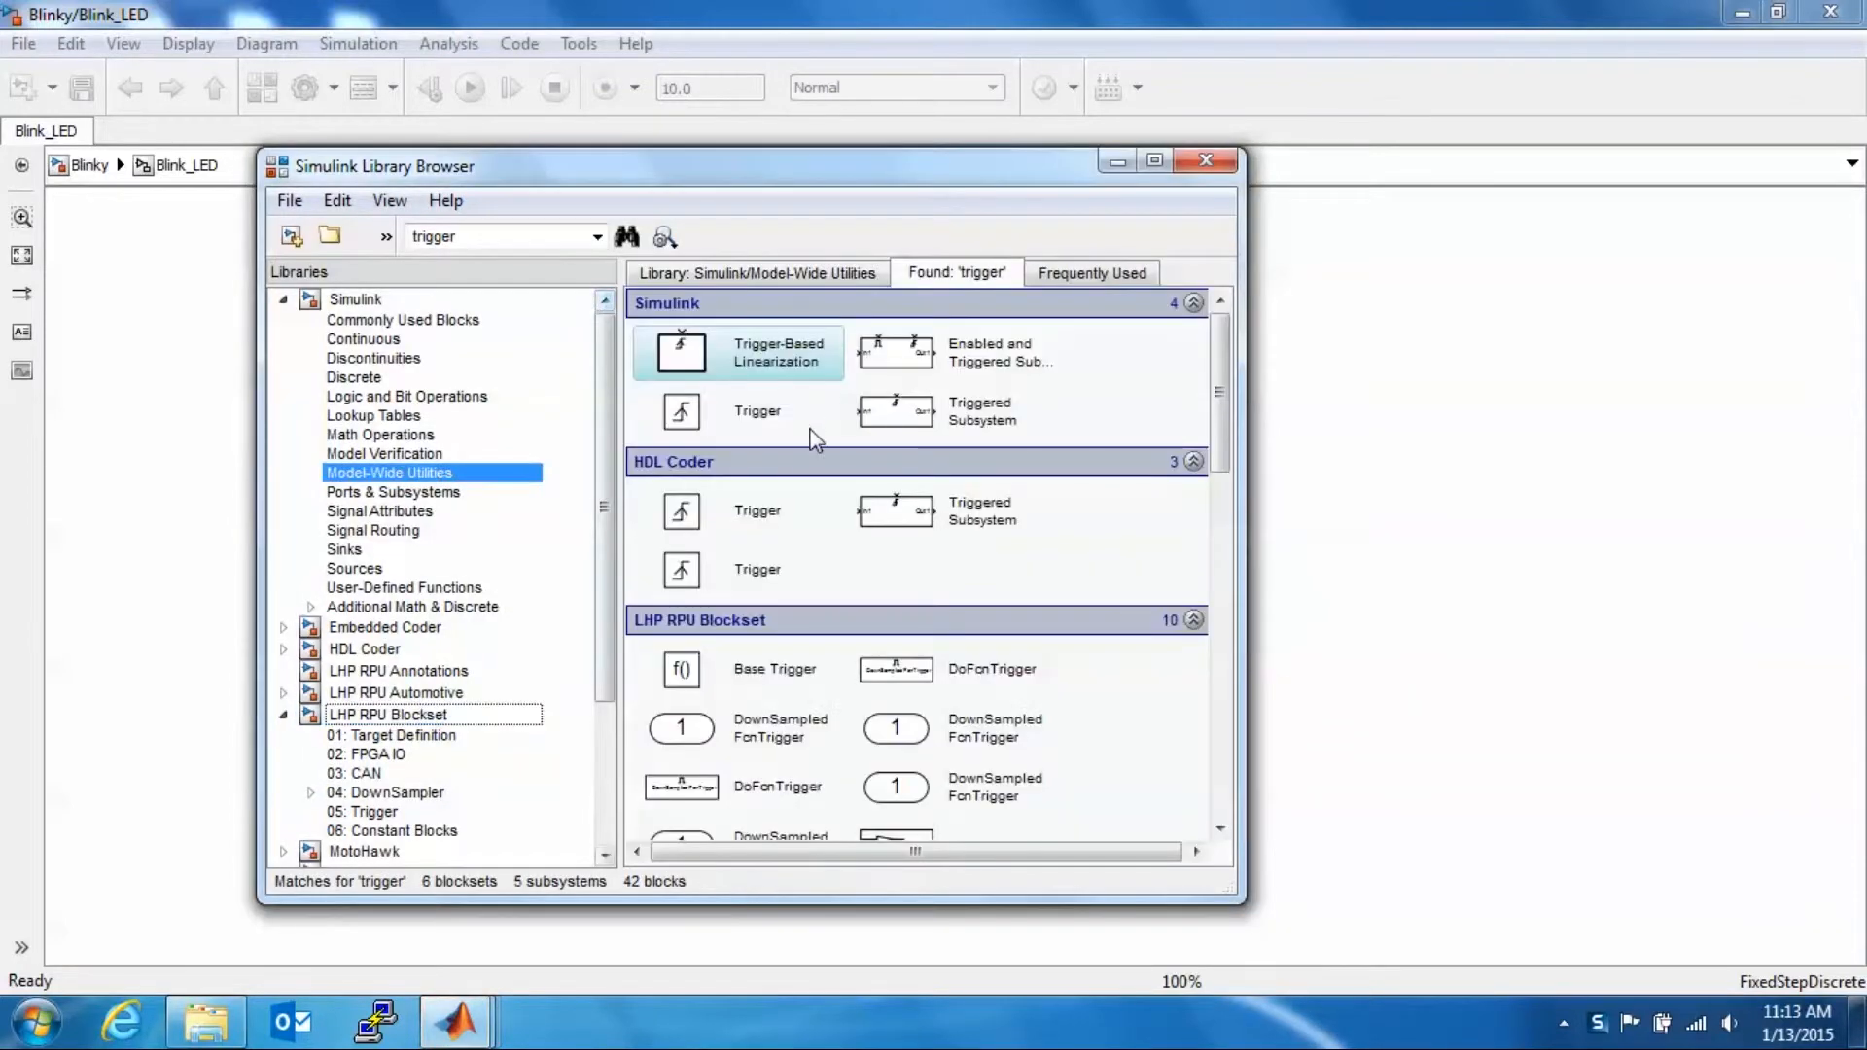
click(778, 422)
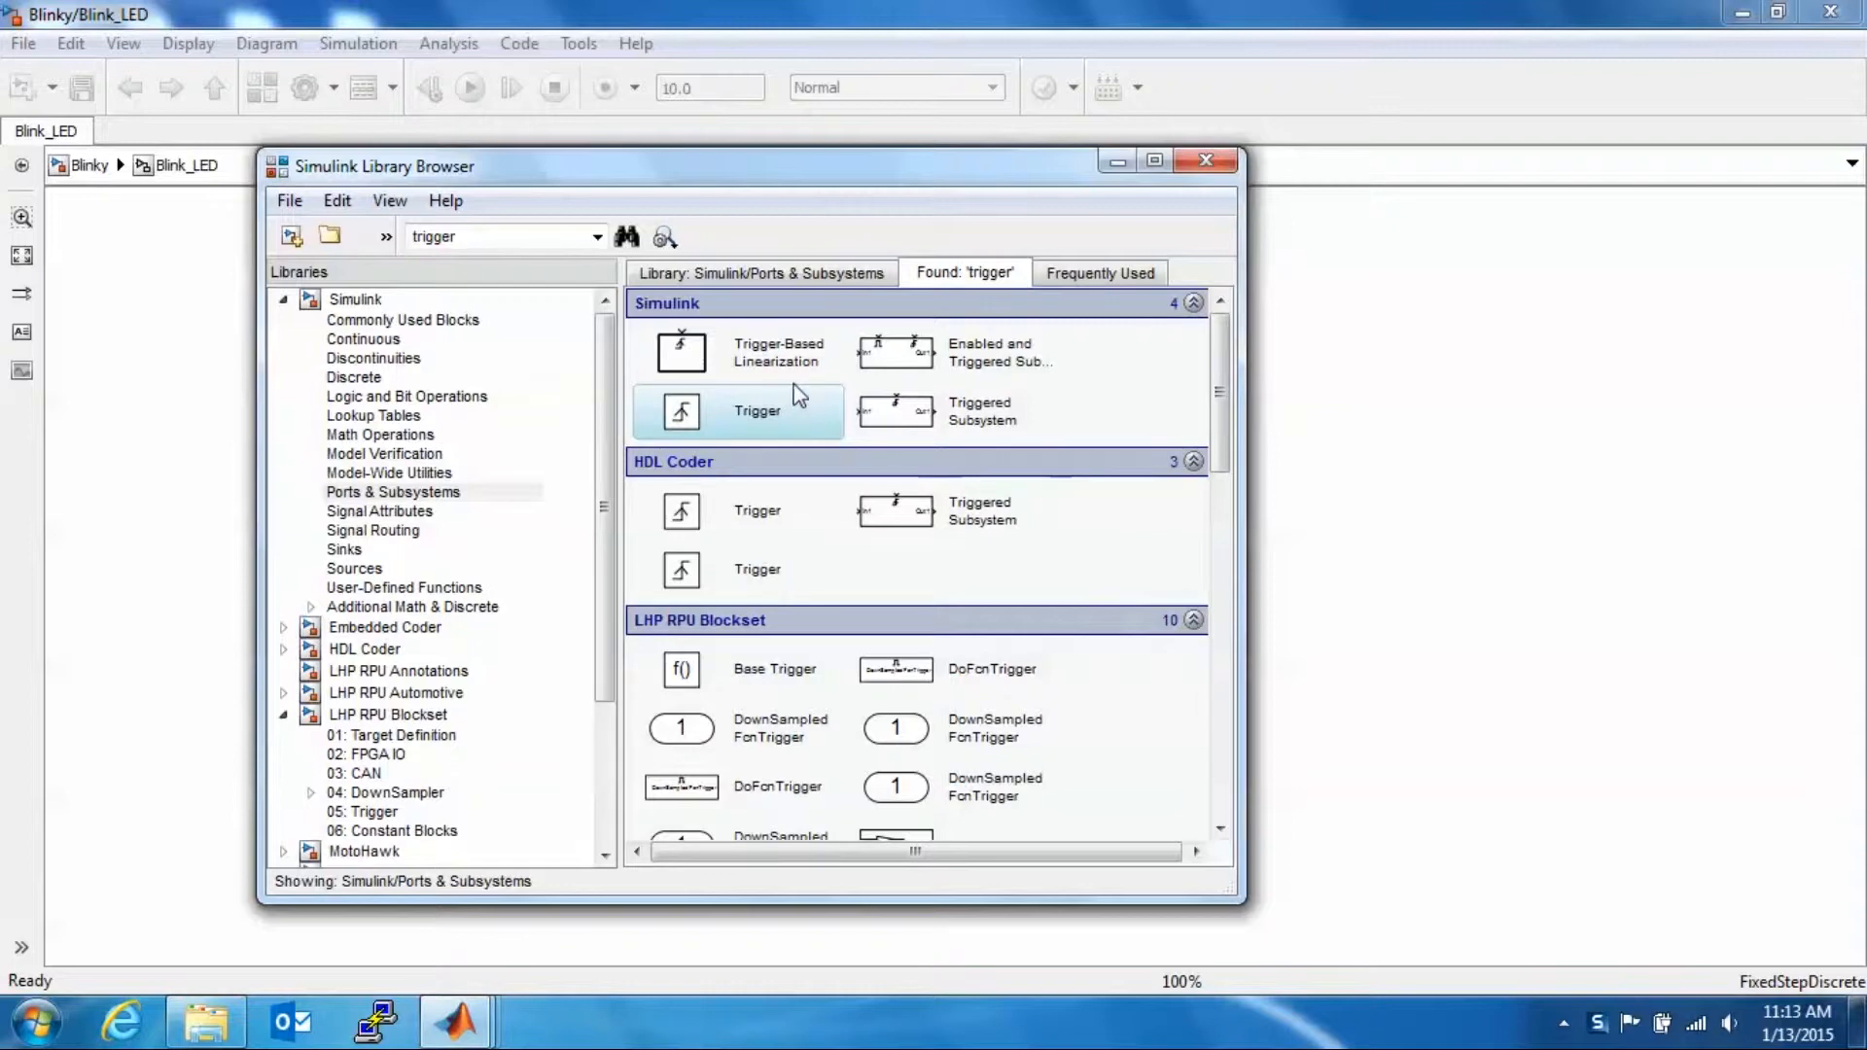
drag(696, 425, 615, 372)
Set the Trigger block's trigger type to function-call.
double_click(603, 360)
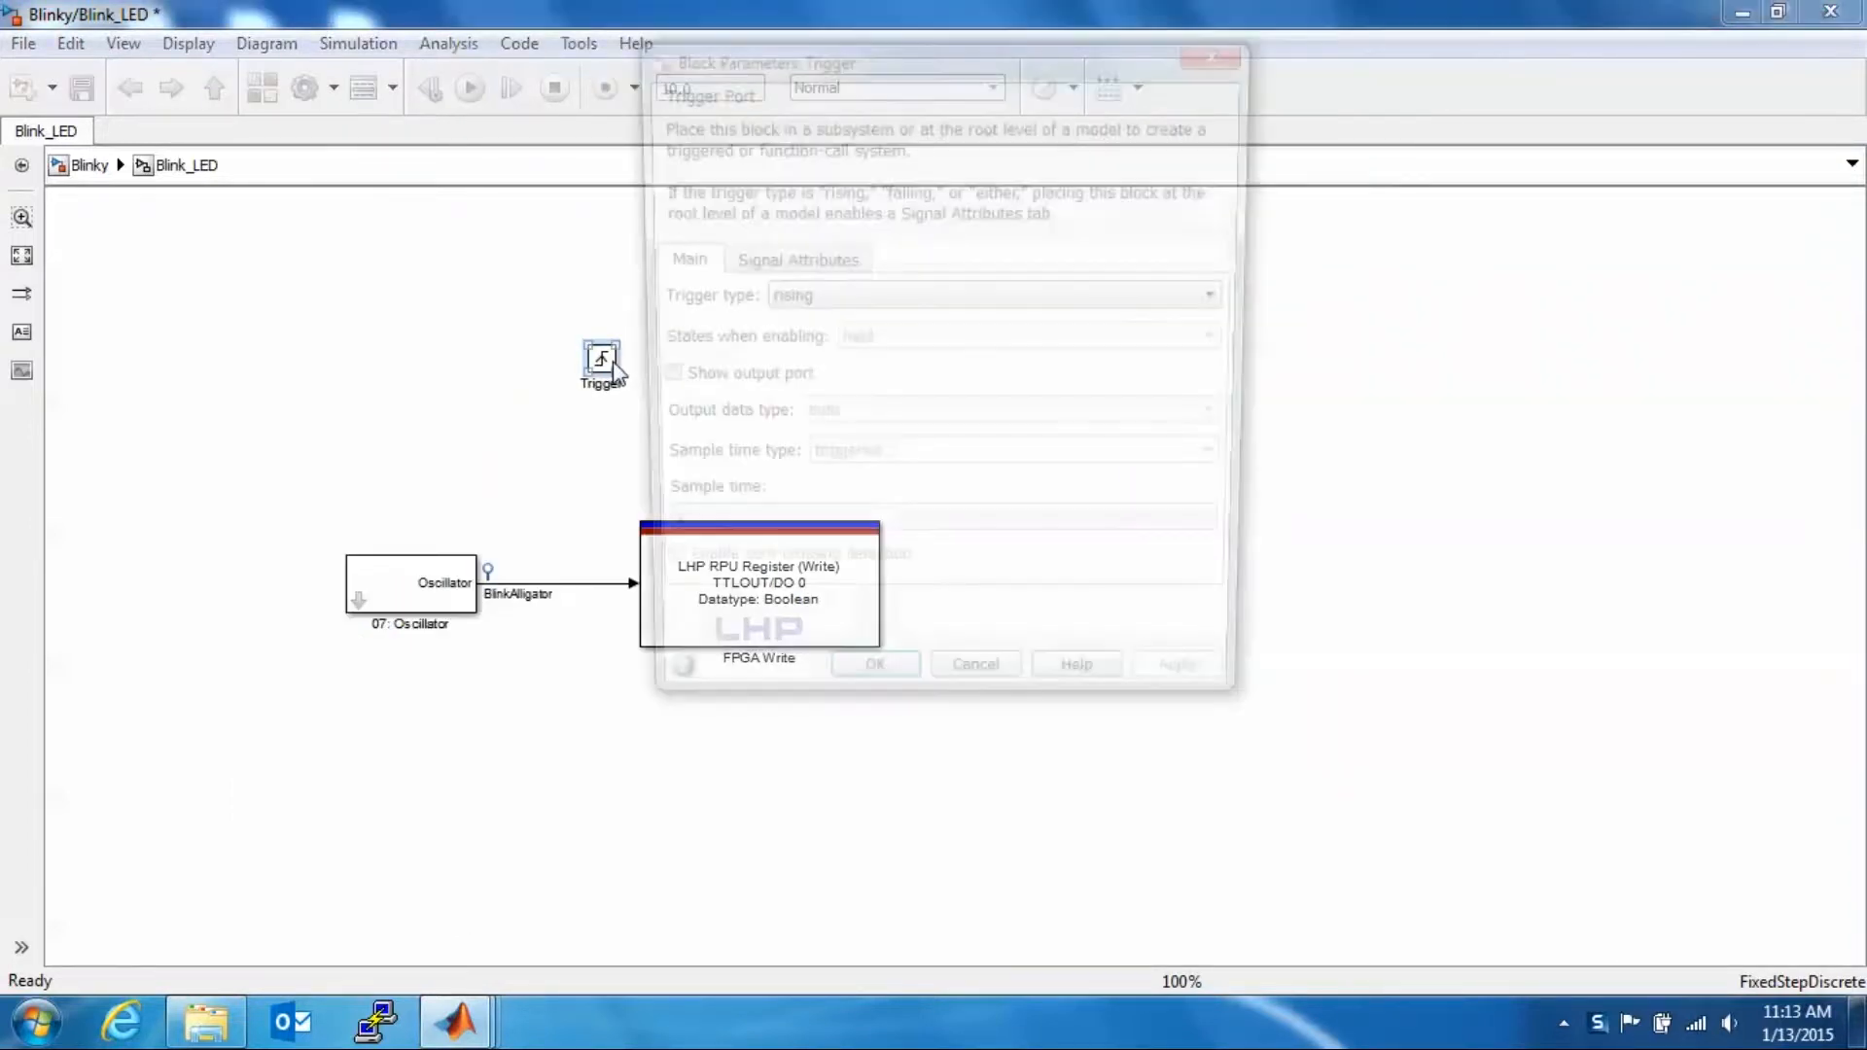
click(816, 295)
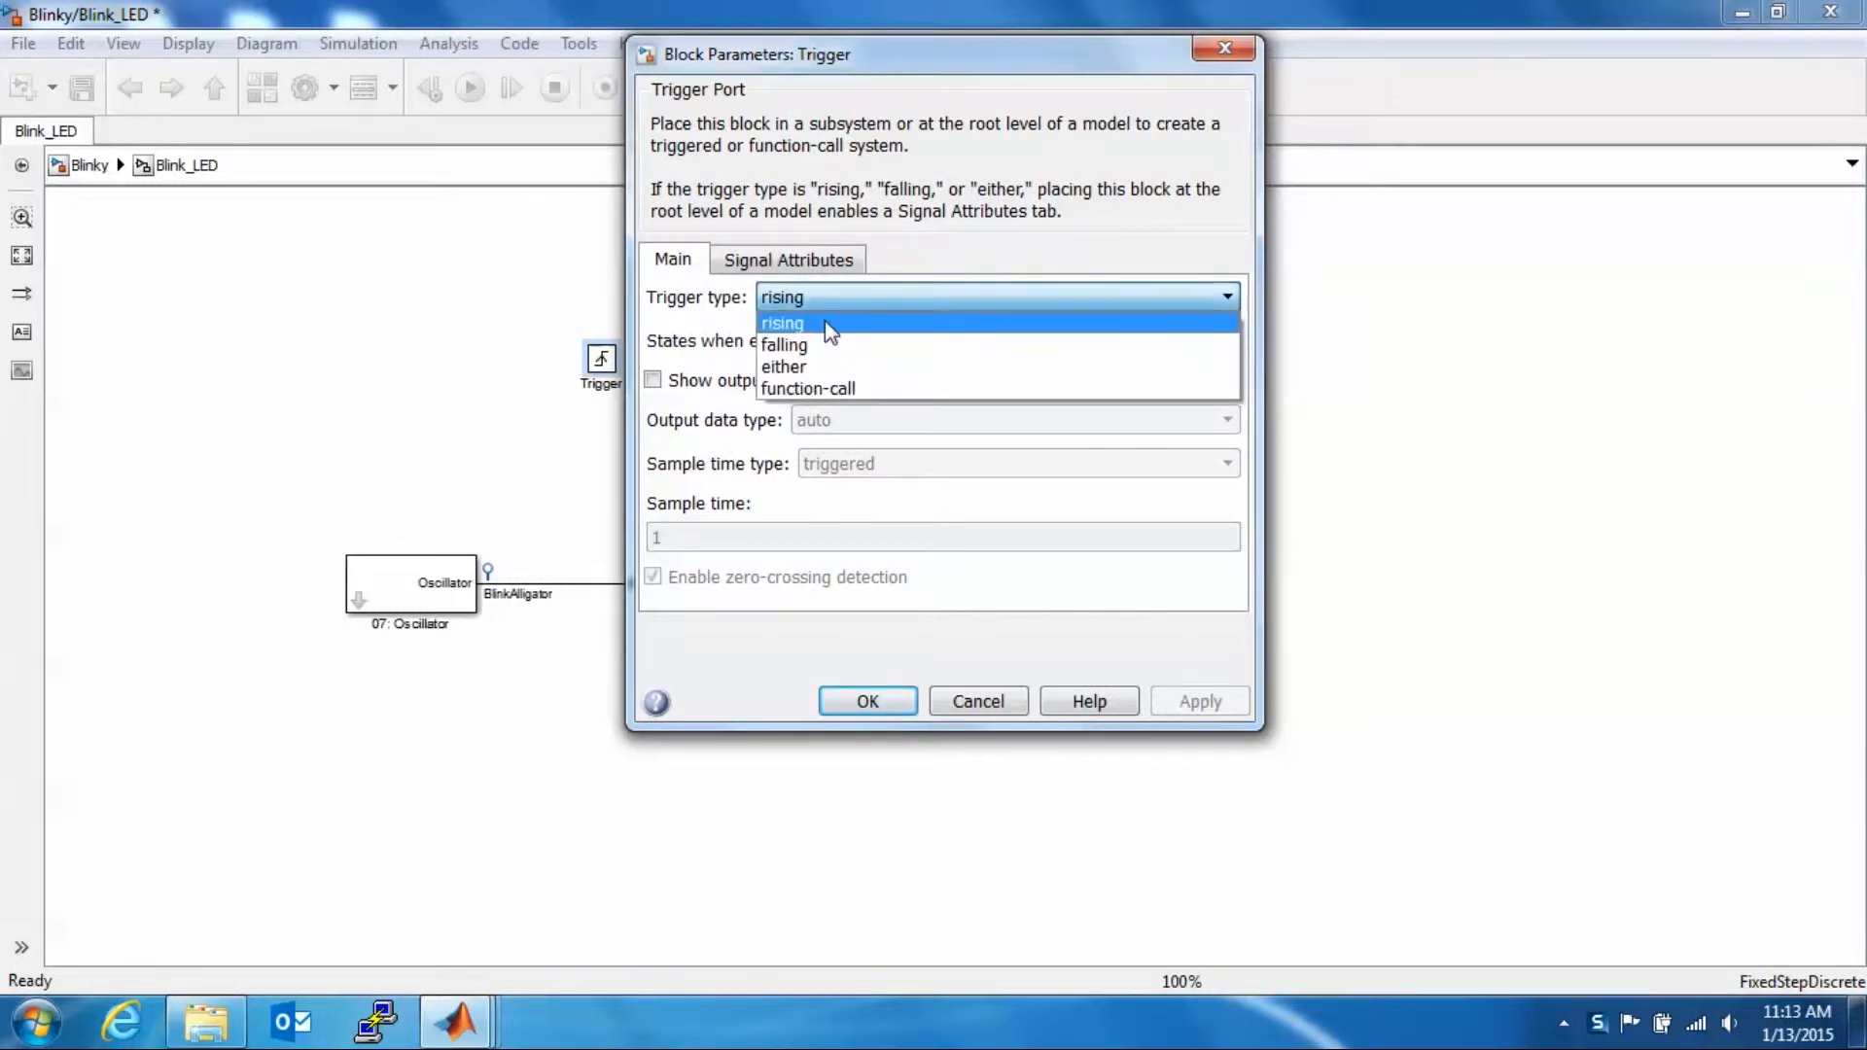
click(838, 387)
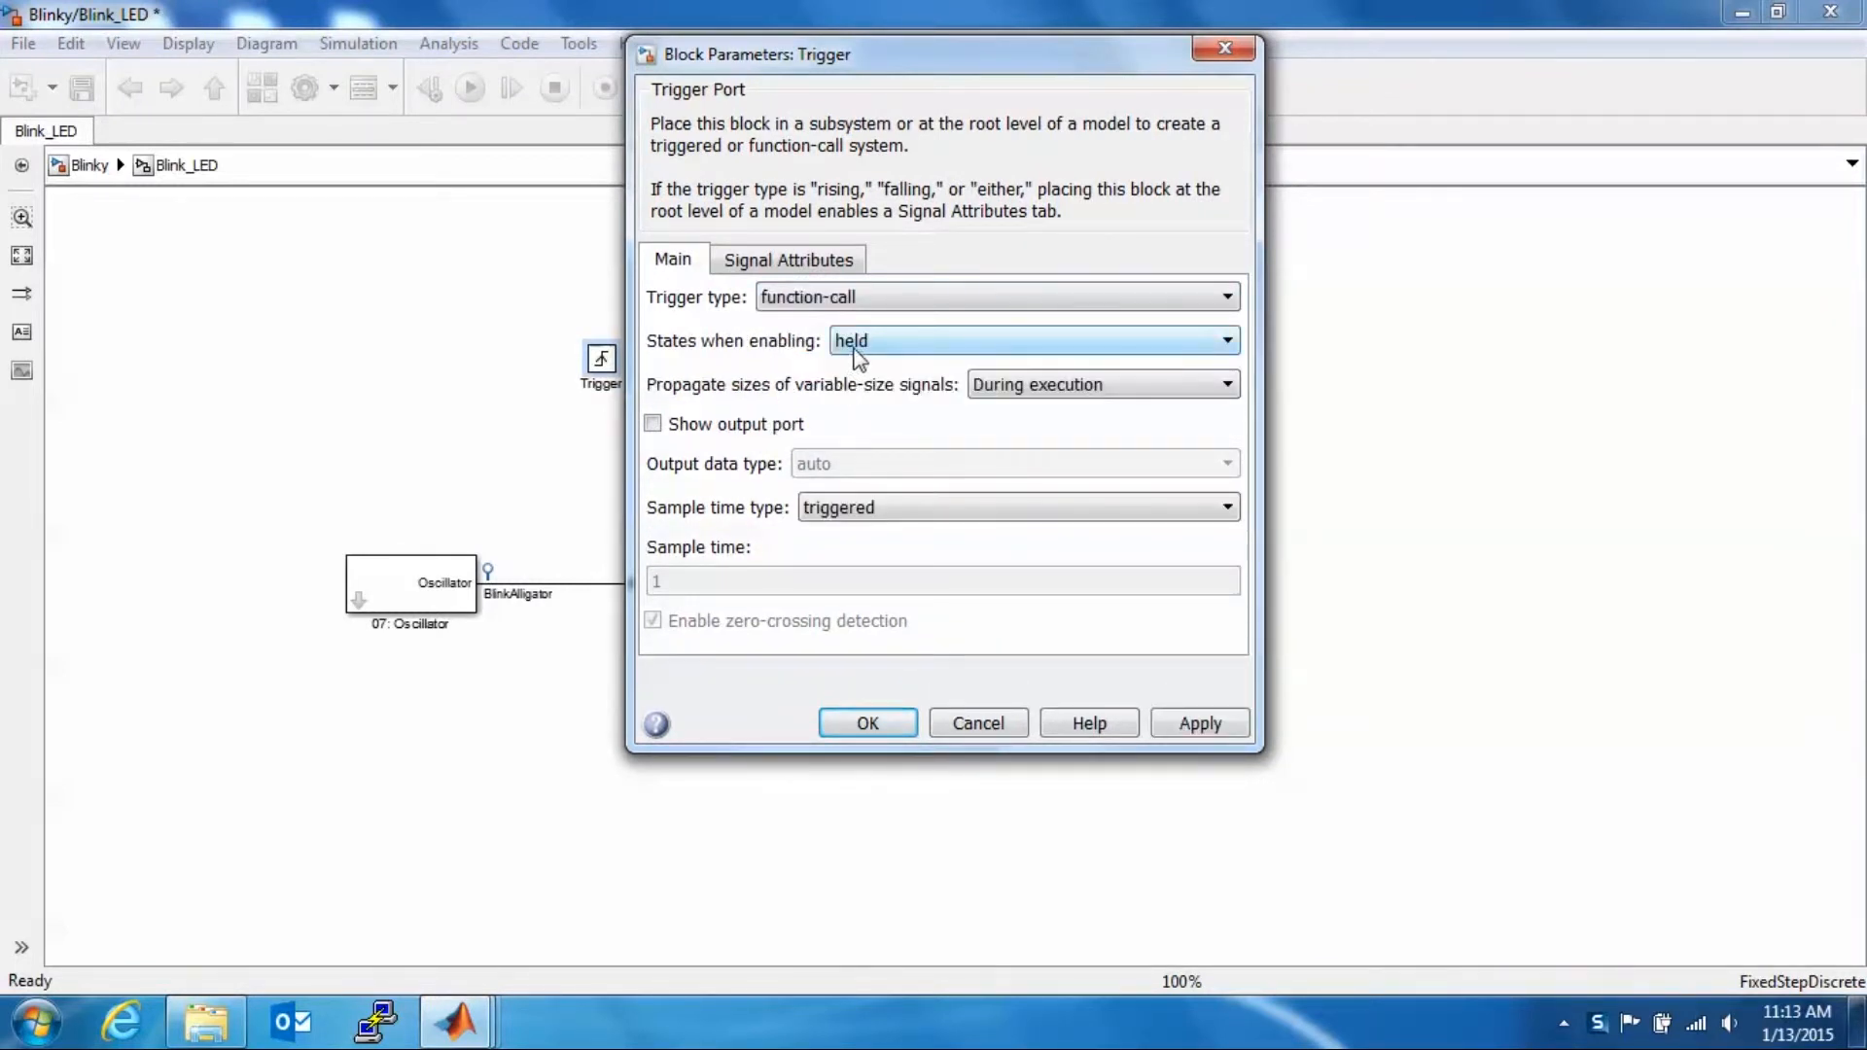
click(846, 302)
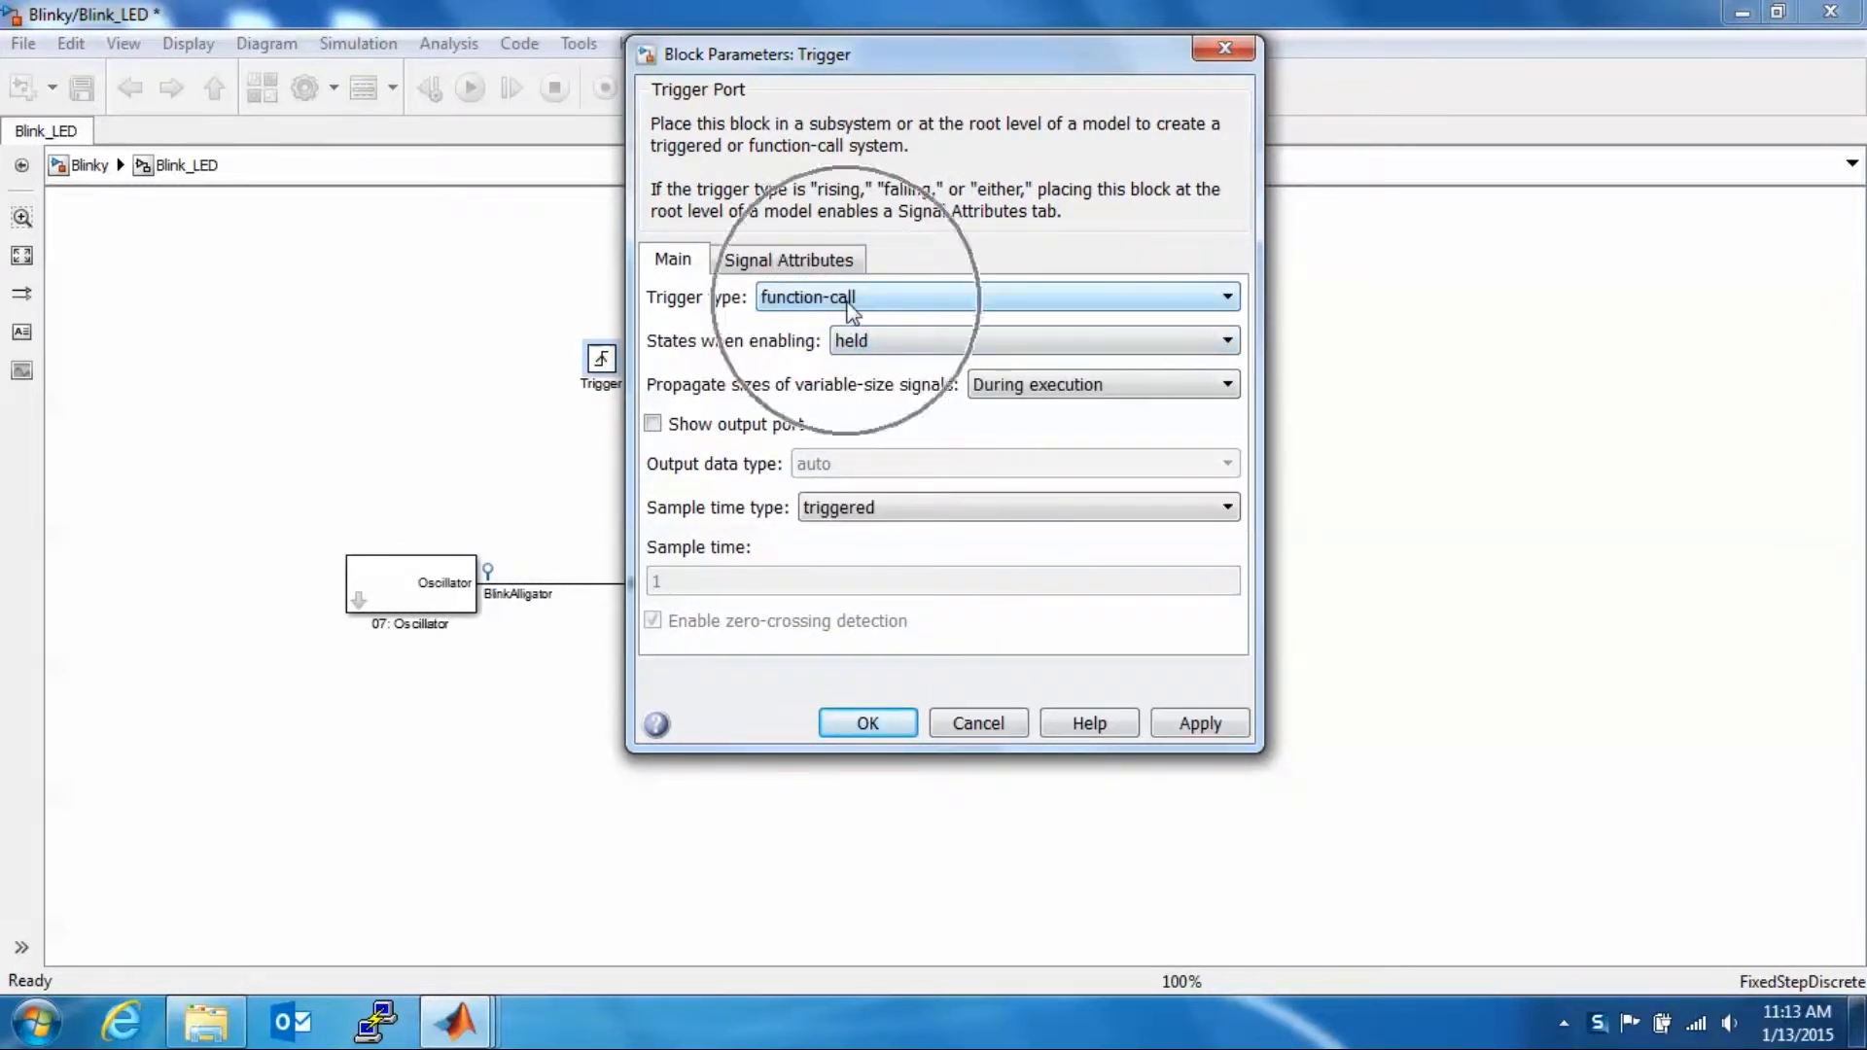
click(867, 724)
Move the Trigger block slightly to the right and save the model.
drag(609, 367, 650, 368)
click(563, 379)
click(82, 89)
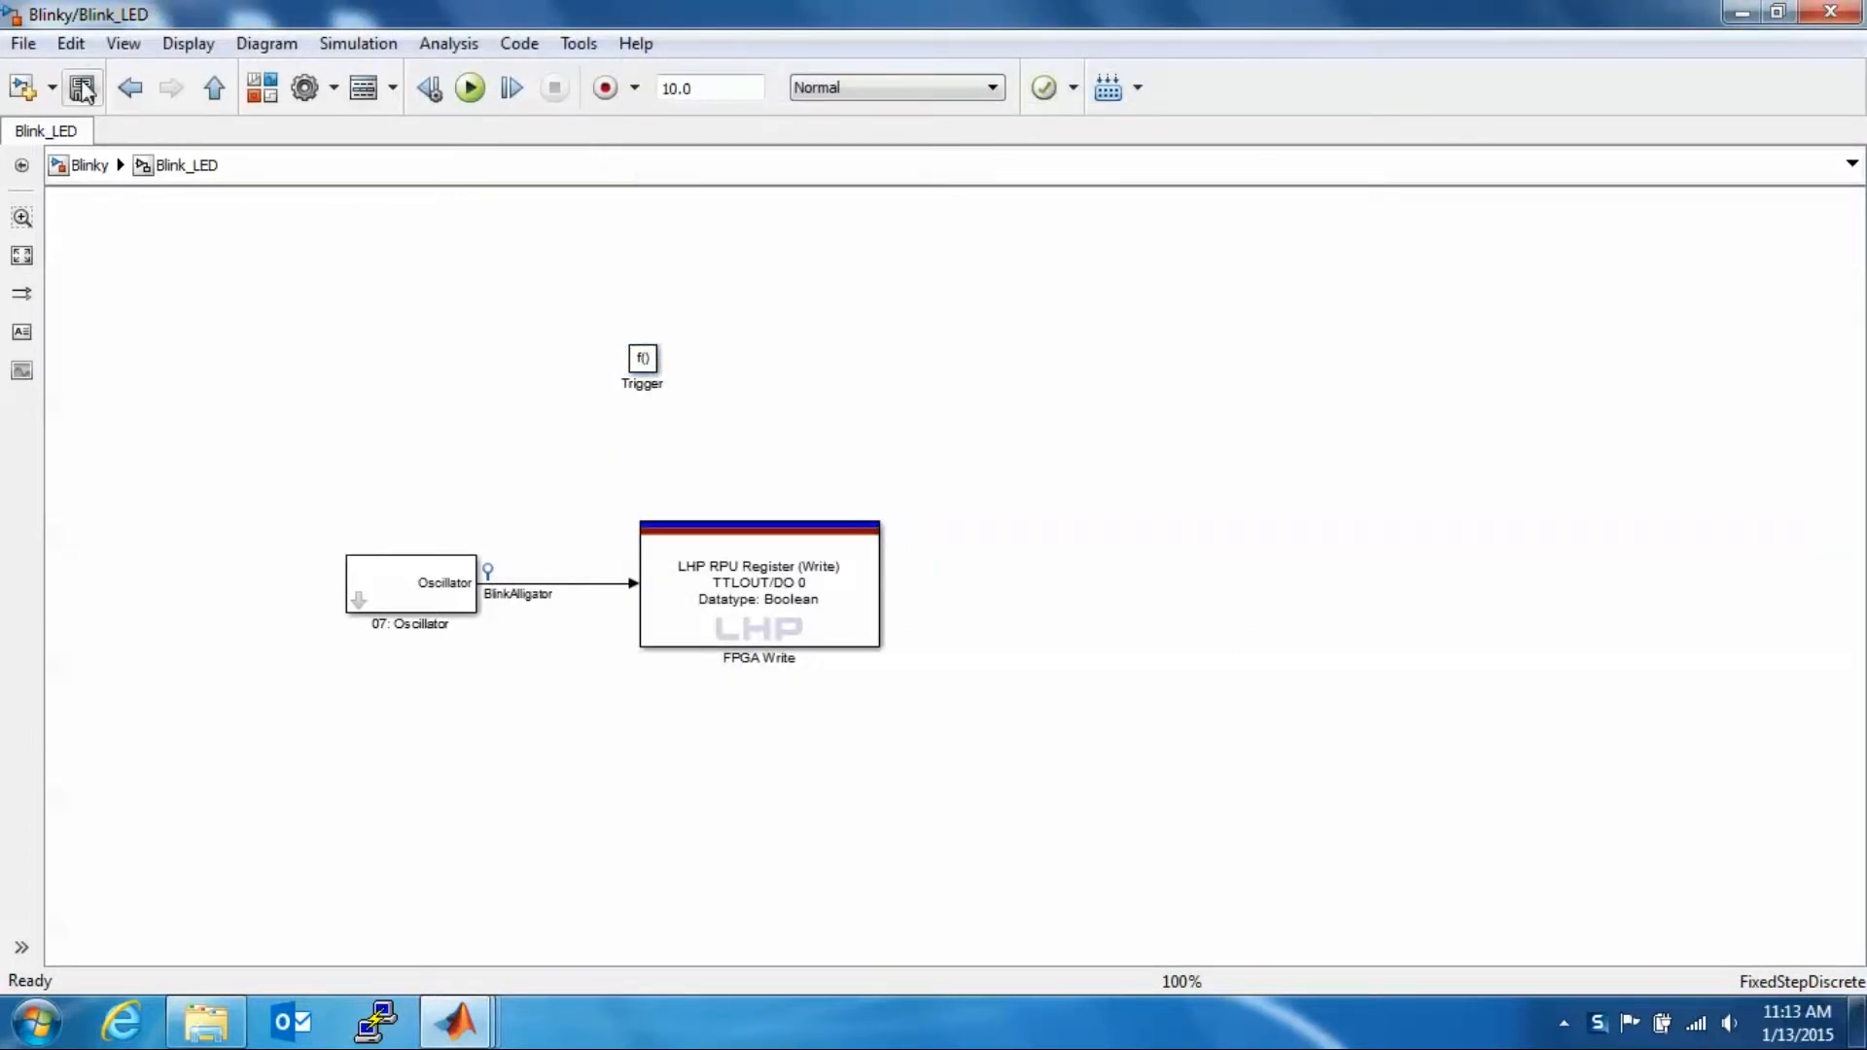
Return to the top level of the Blinky model and save it.
click(214, 89)
click(673, 632)
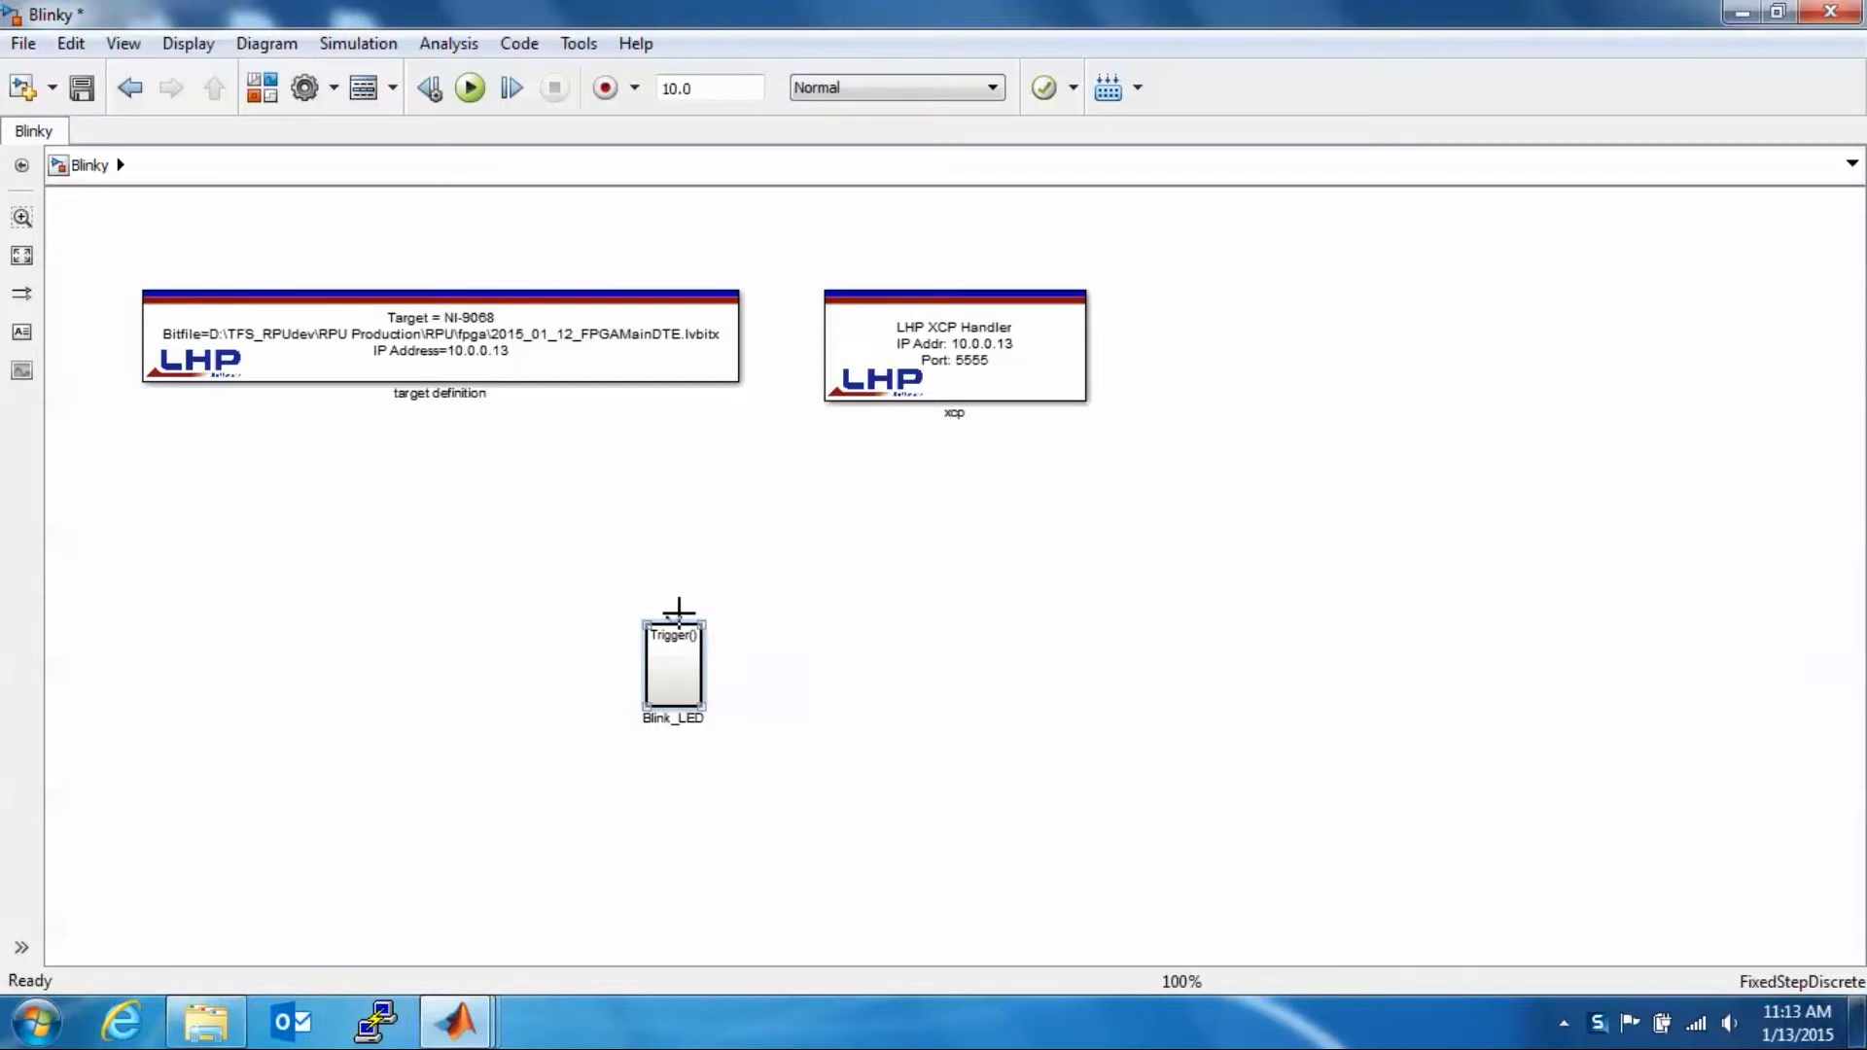
click(380, 248)
key(ctrl+s)
Add the Time Trigger block from the LHP RPU Trigger library directly above the Blink_LED subsystem.
click(258, 97)
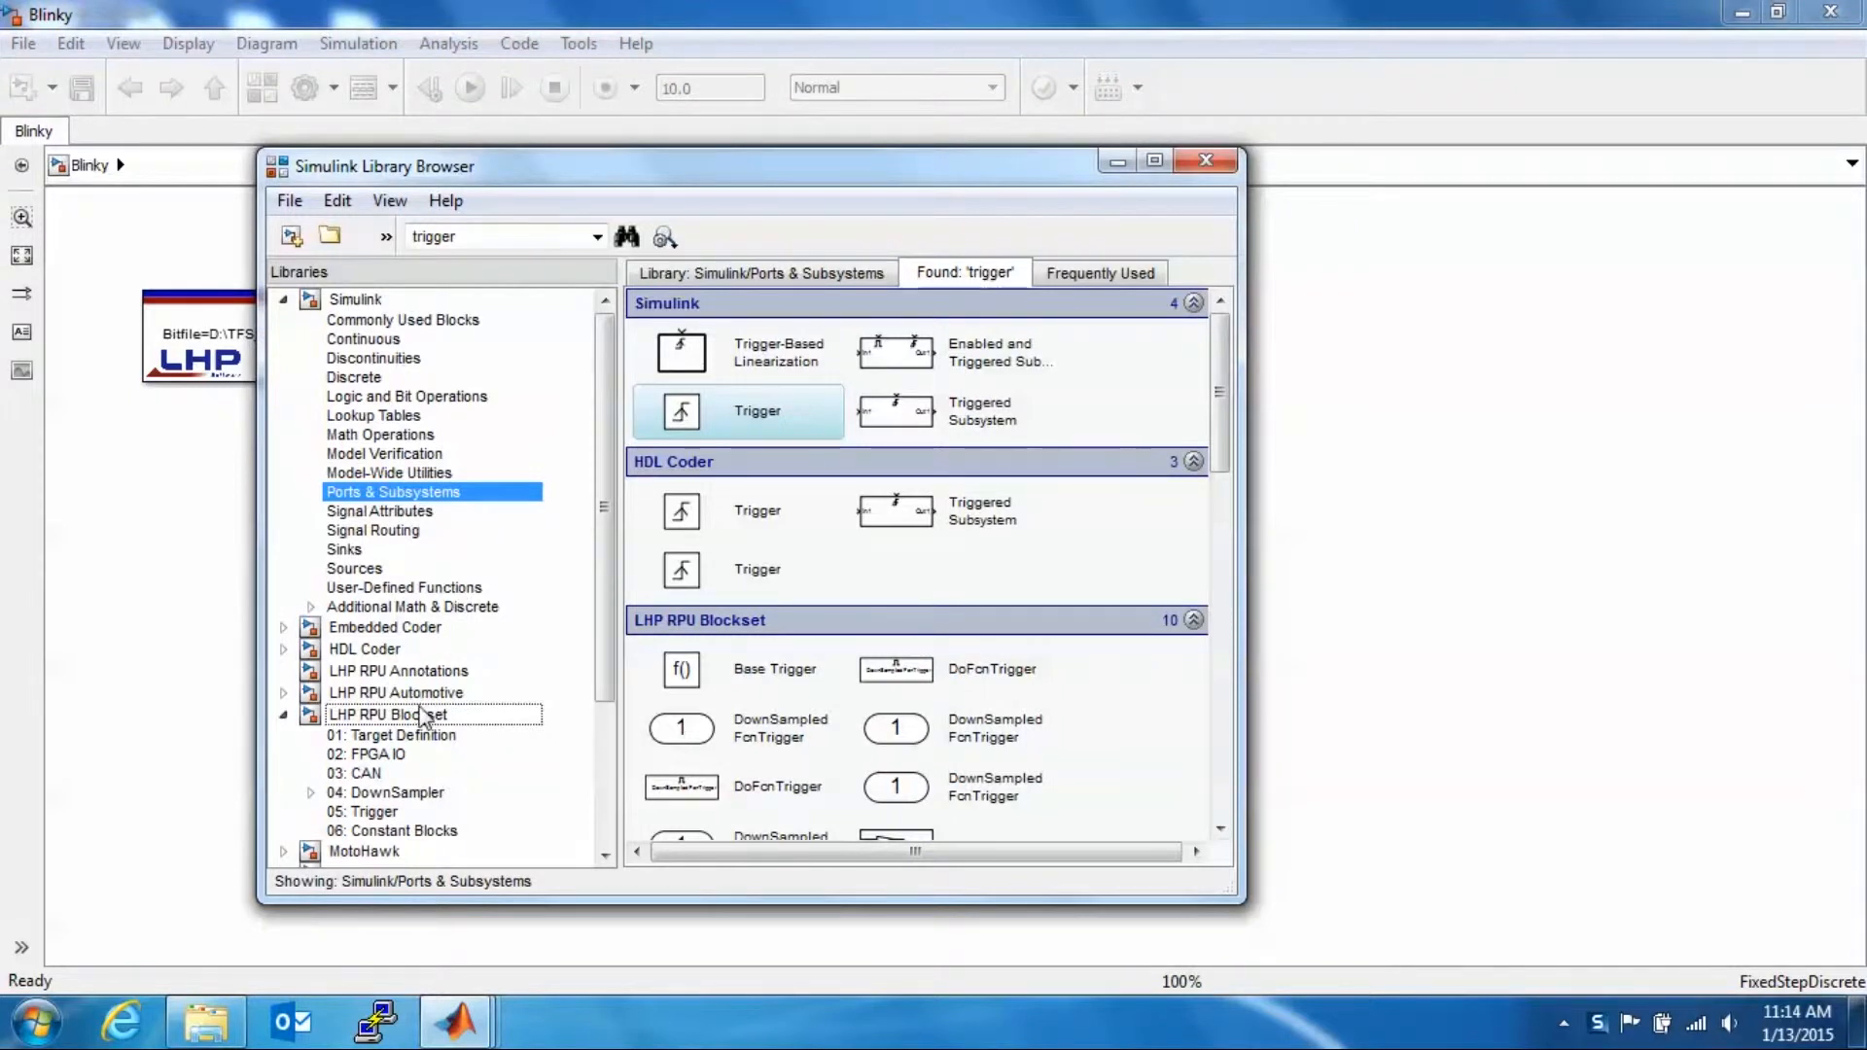
click(420, 718)
click(391, 812)
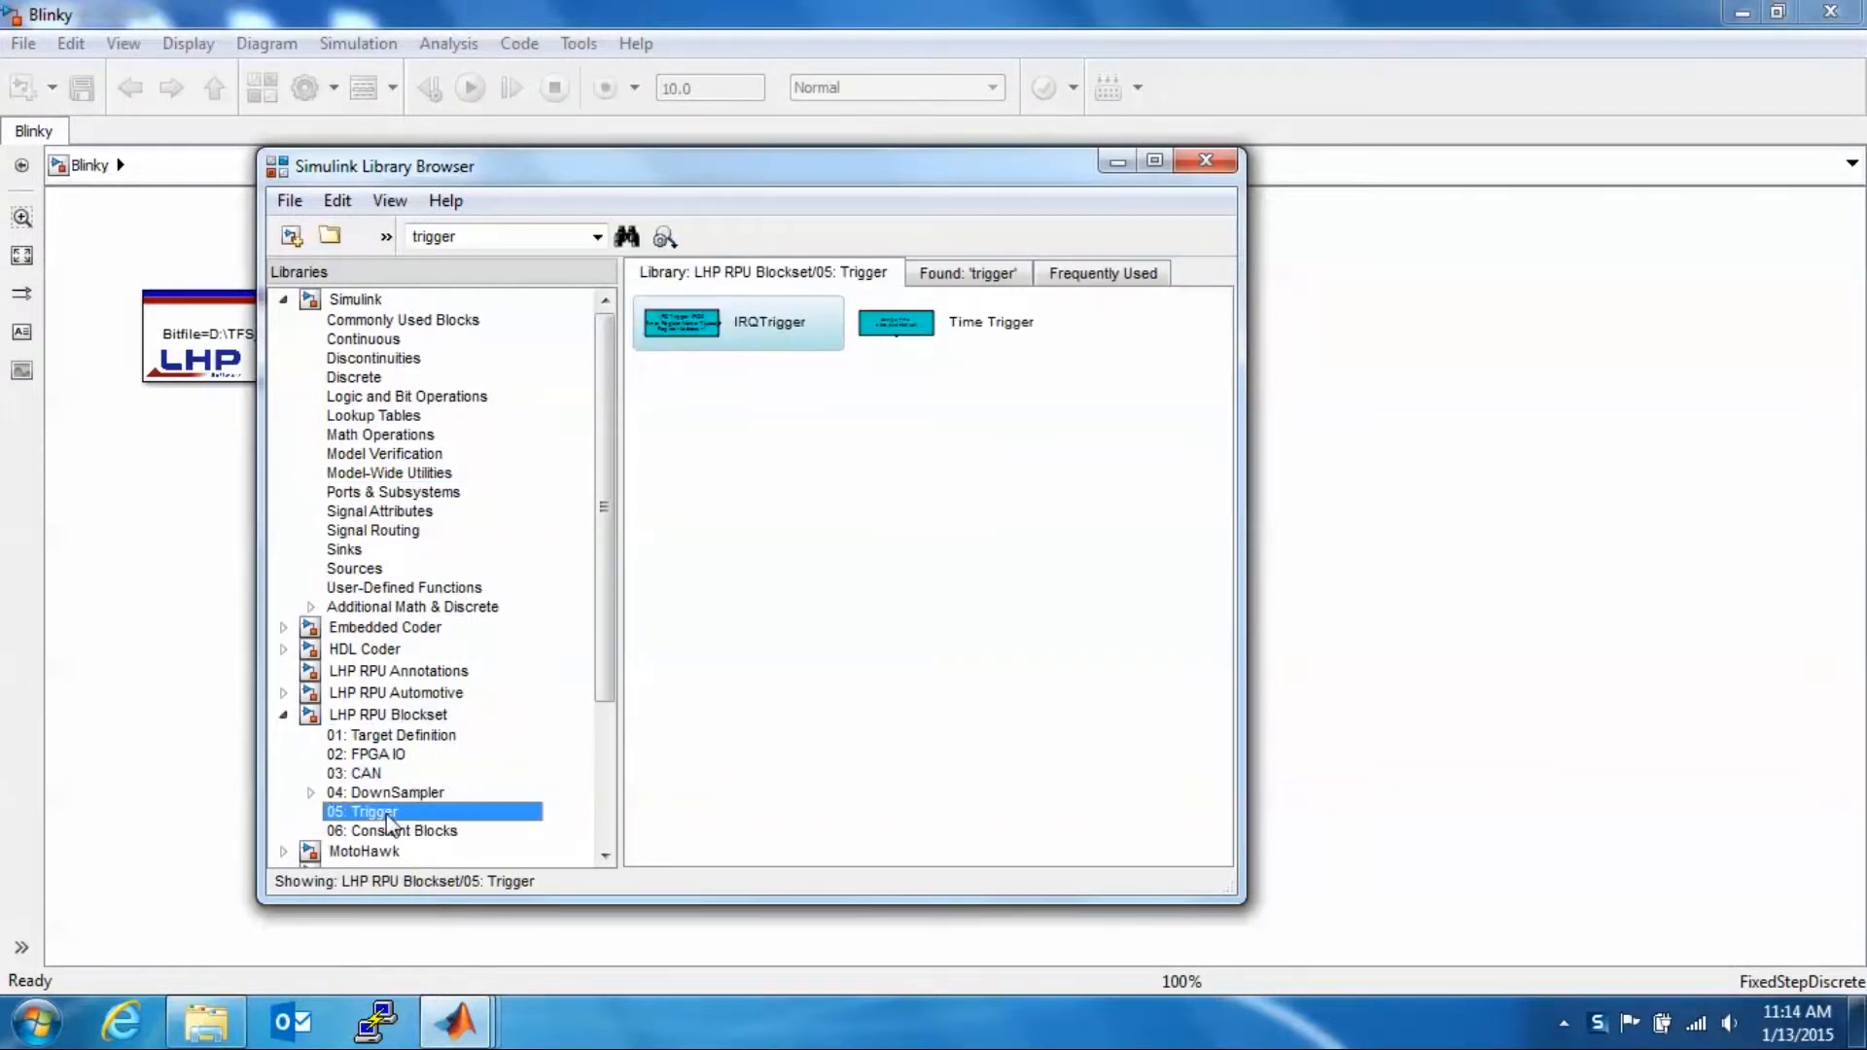
click(912, 326)
drag(919, 318, 673, 512)
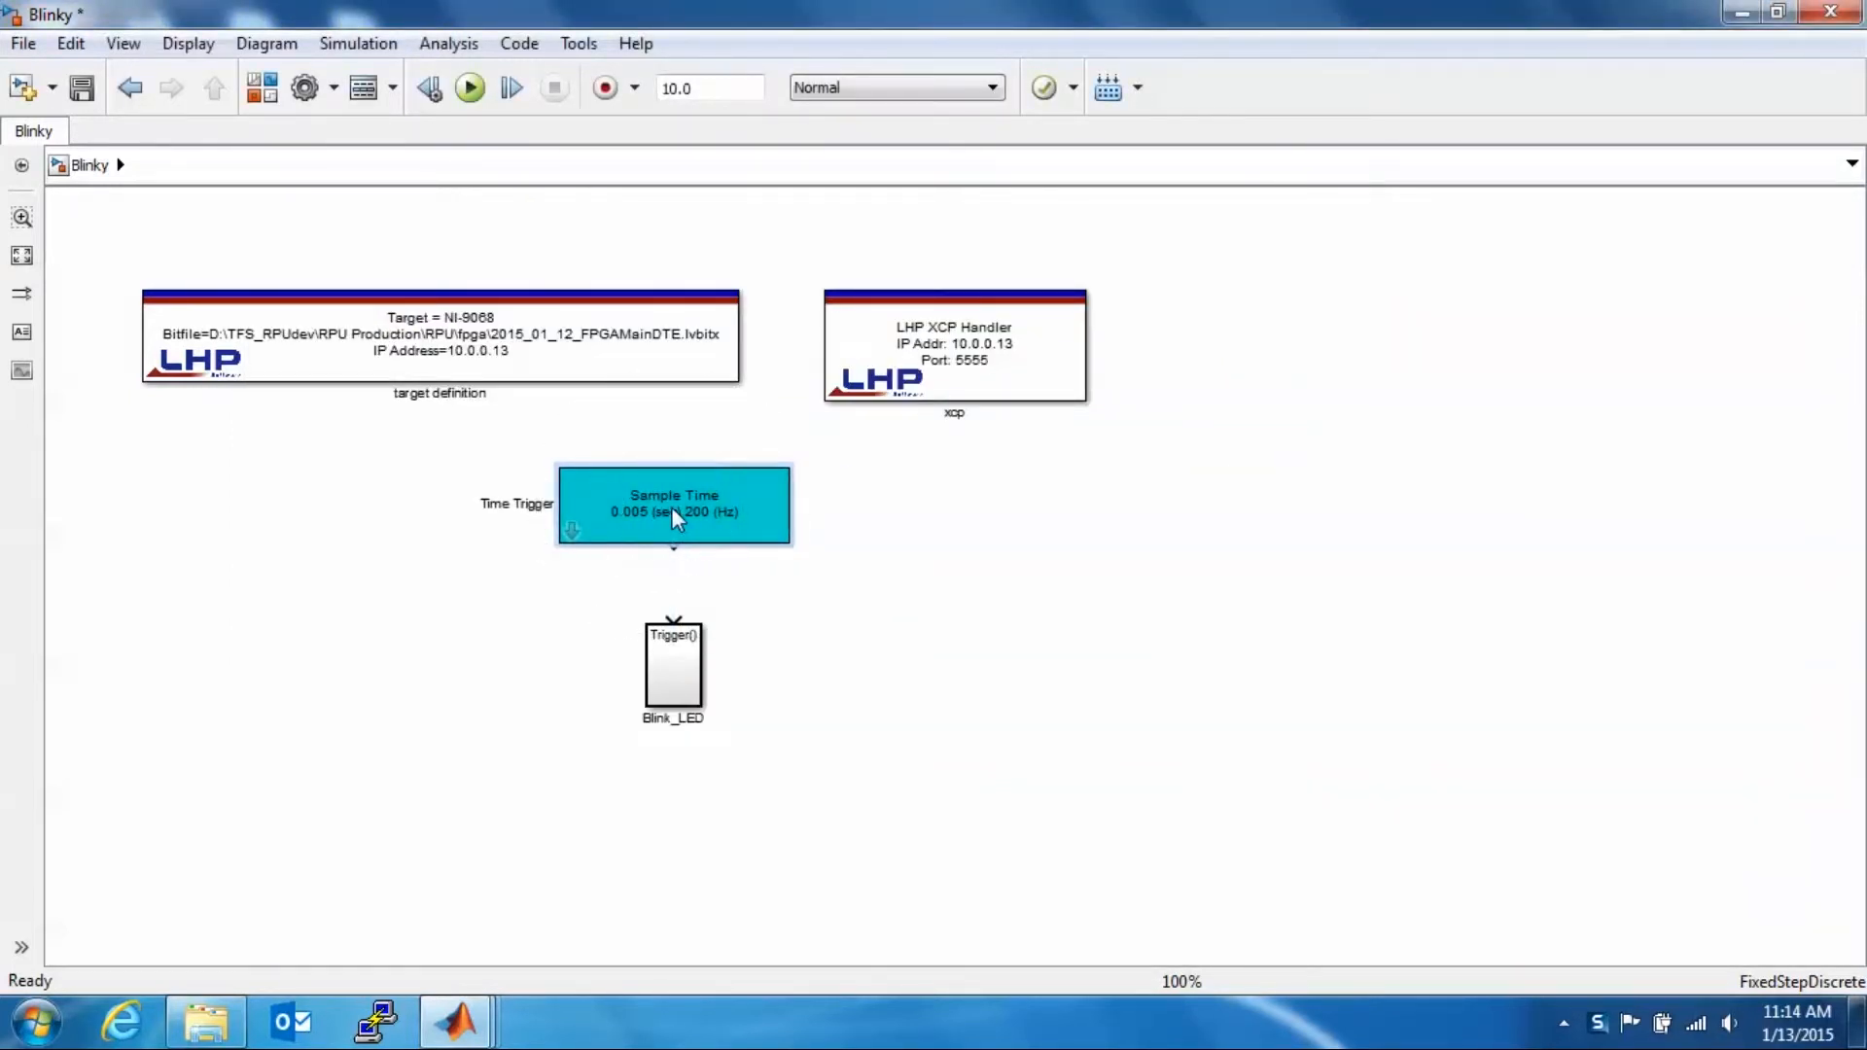
Accept the Time Trigger's sampling time of 0.005 and connect its output to the Blink_LED subsystem's trigger port.
double_click(675, 515)
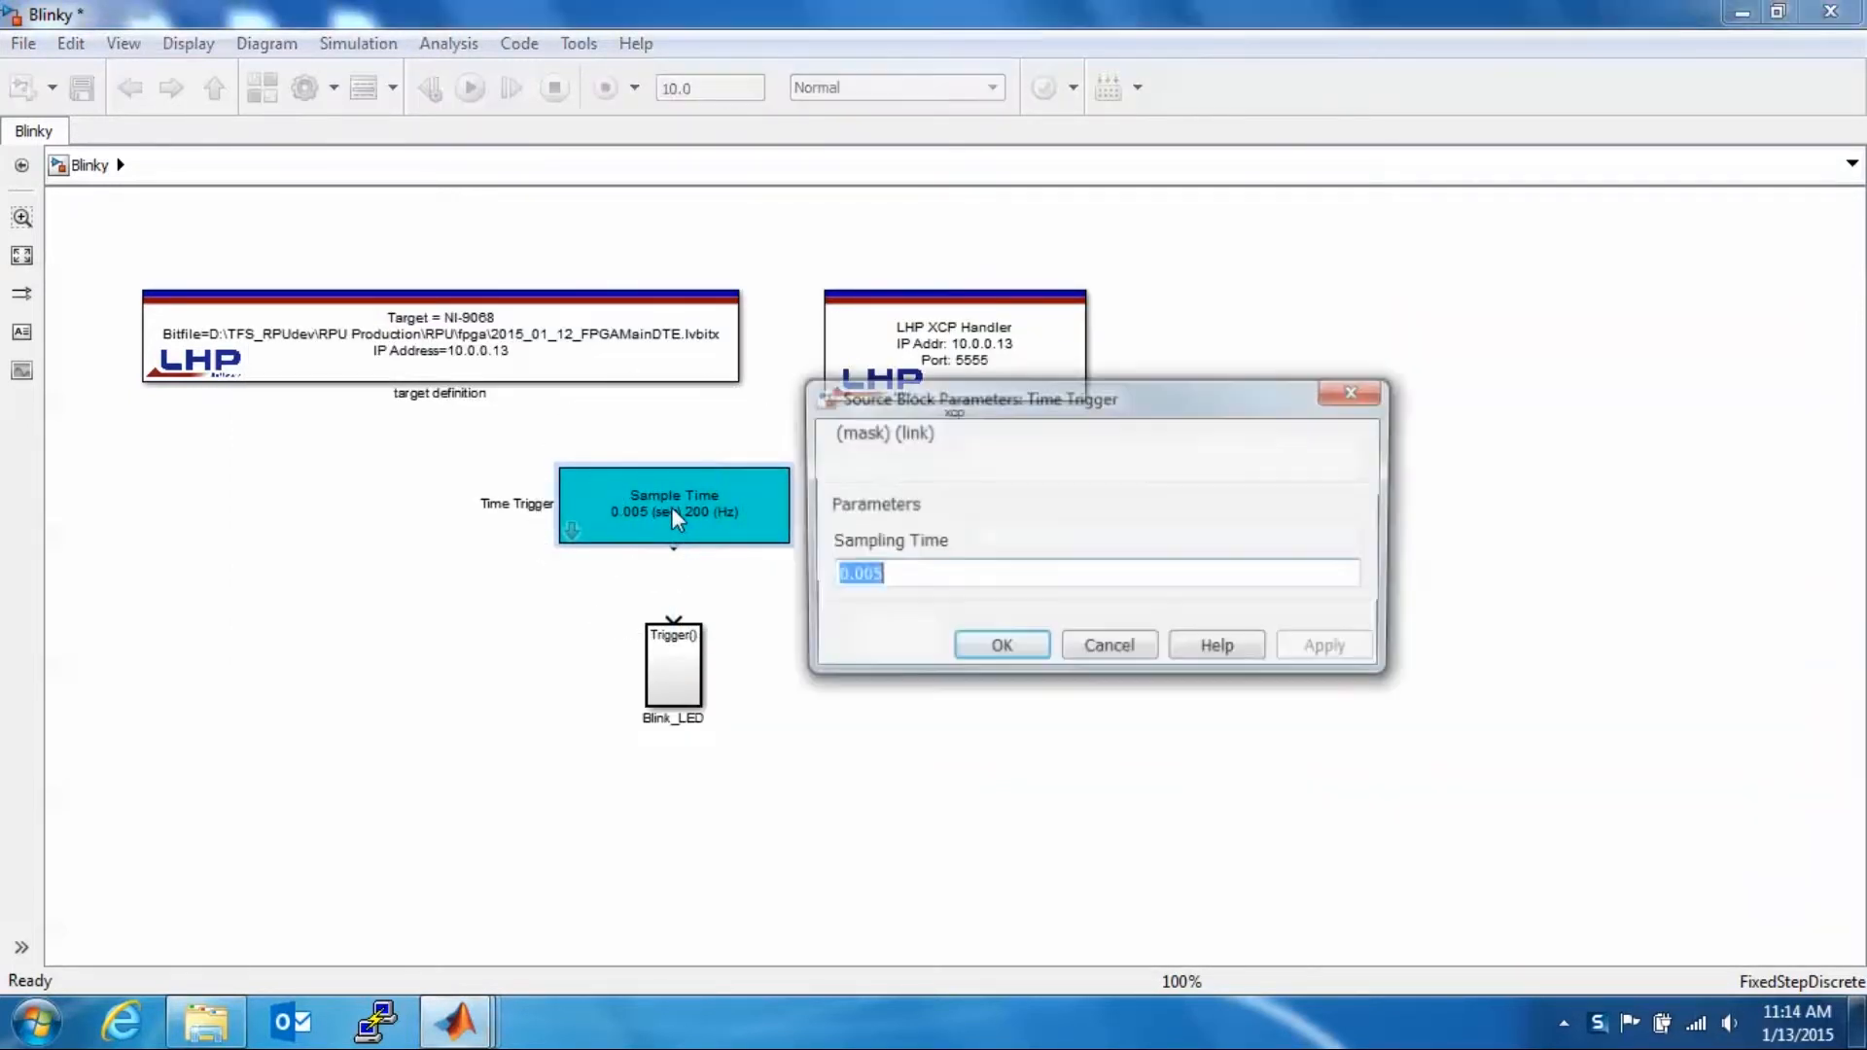
click(885, 574)
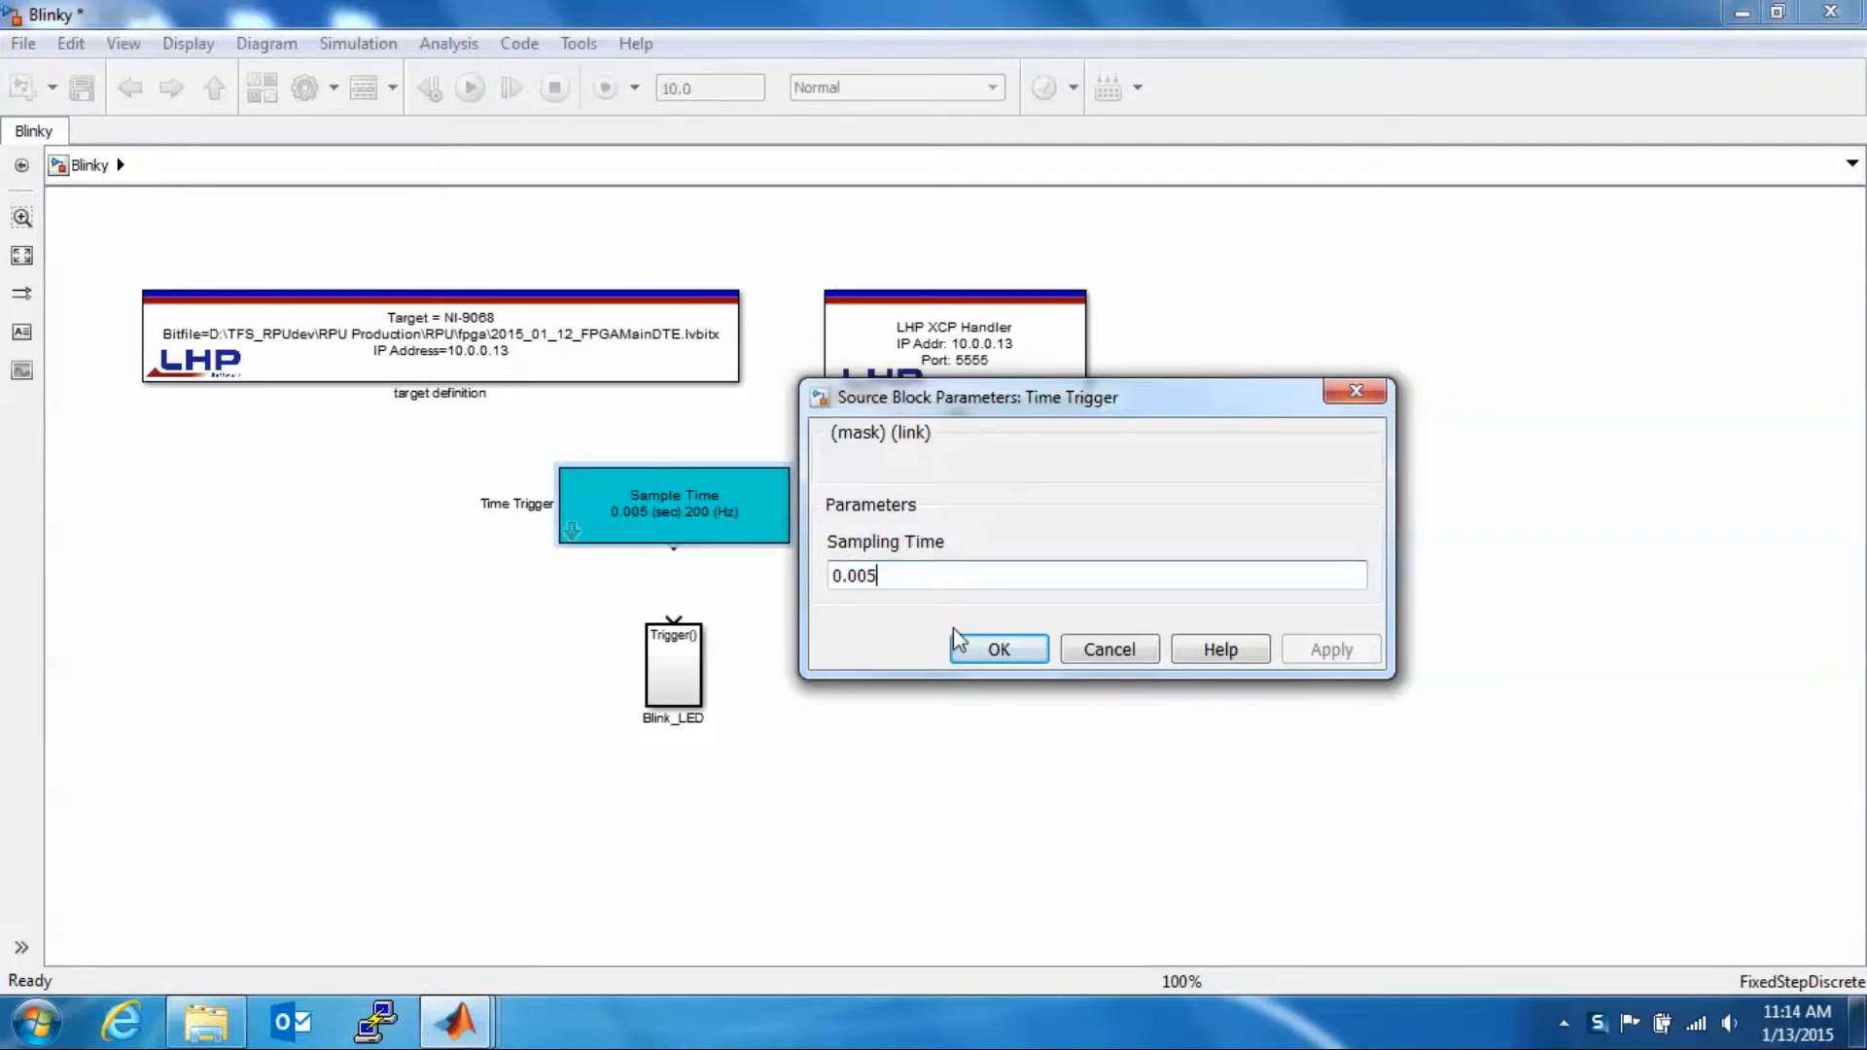
click(977, 646)
drag(675, 557, 674, 618)
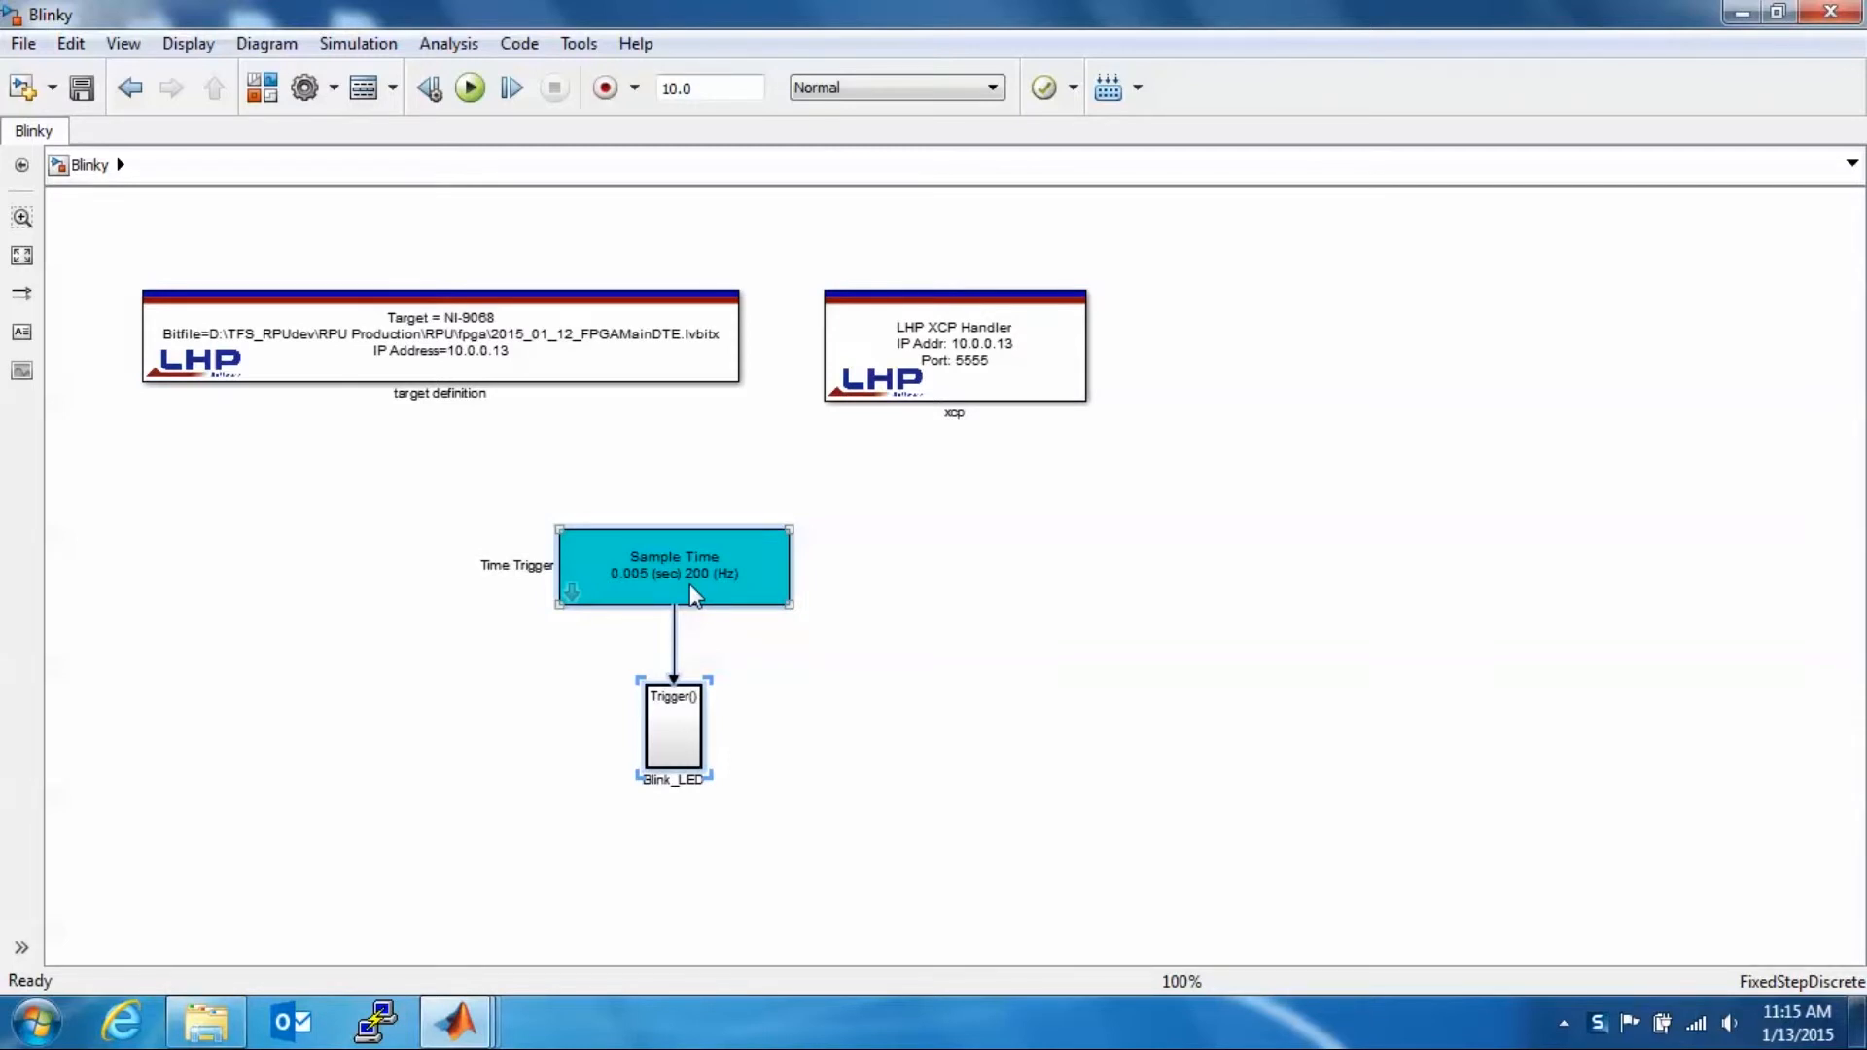
Inside Blink_LED, group the Oscillator and FPGA Write blocks into a new subsystem and move it below and right of the Trigger block.
double_click(673, 738)
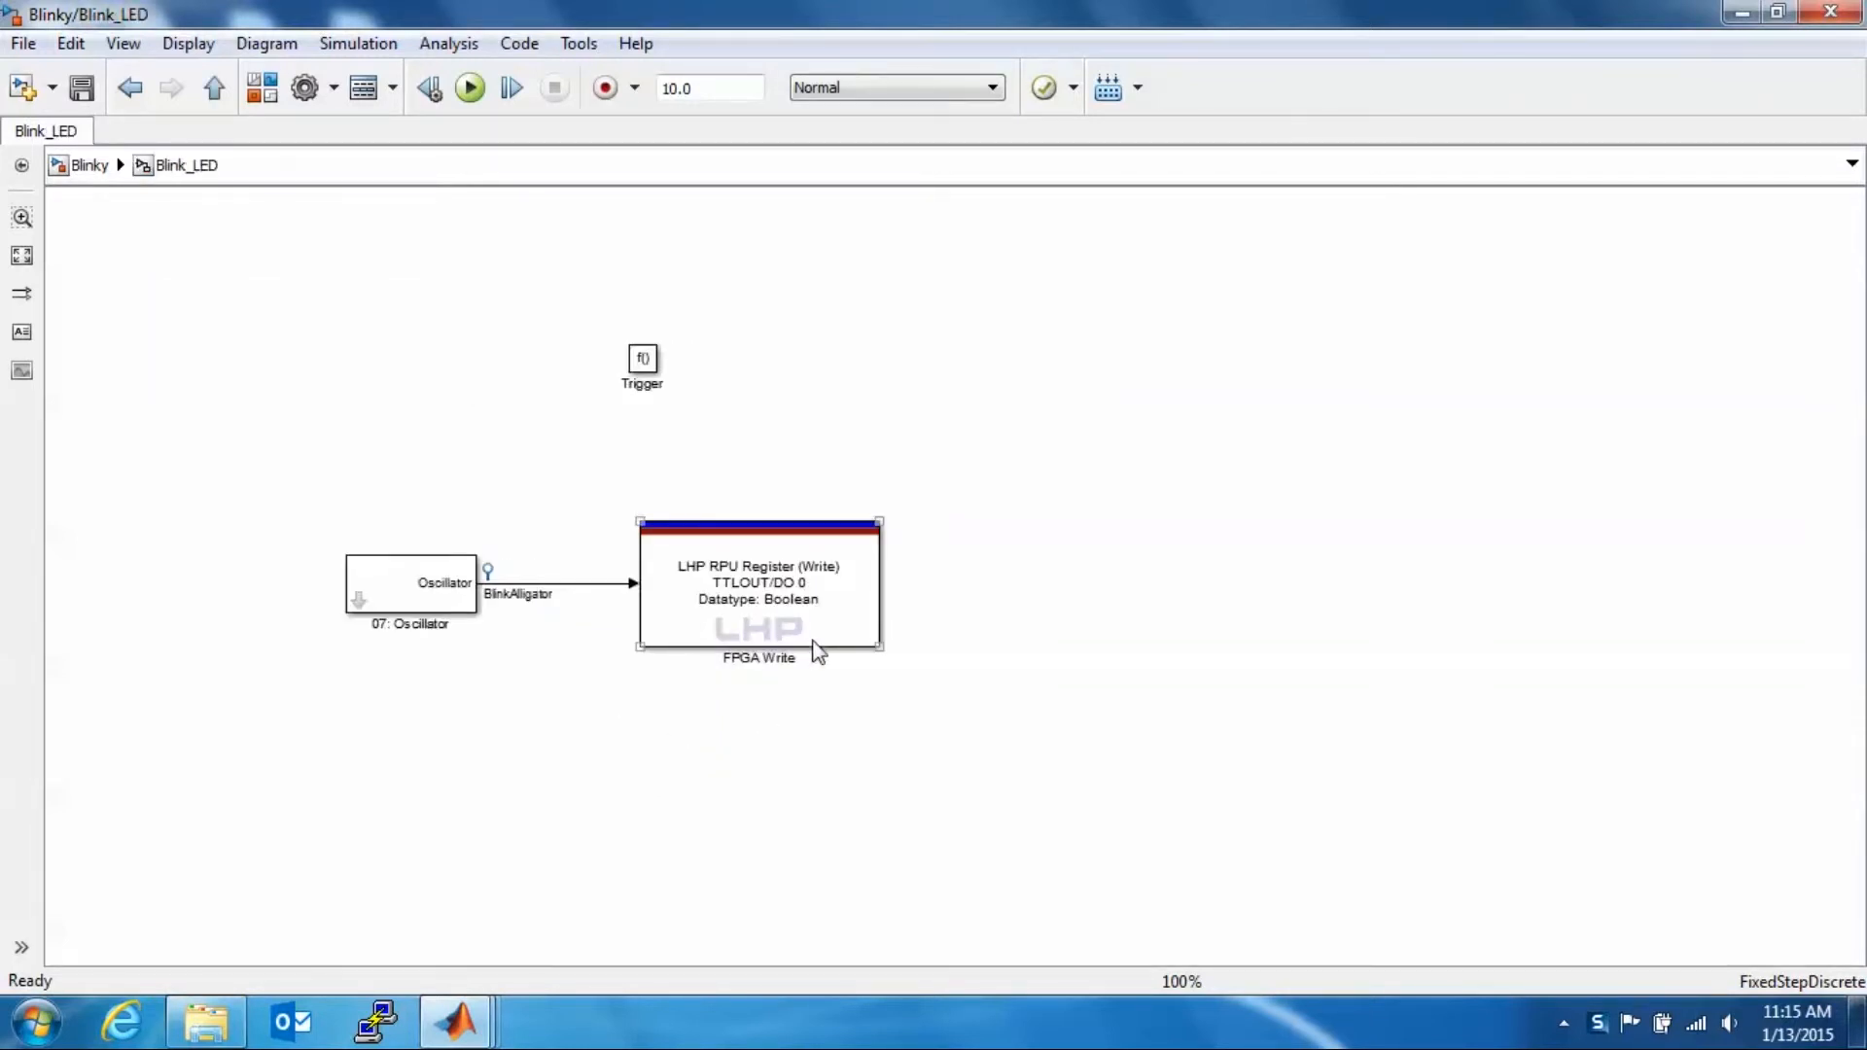
drag(302, 493, 890, 656)
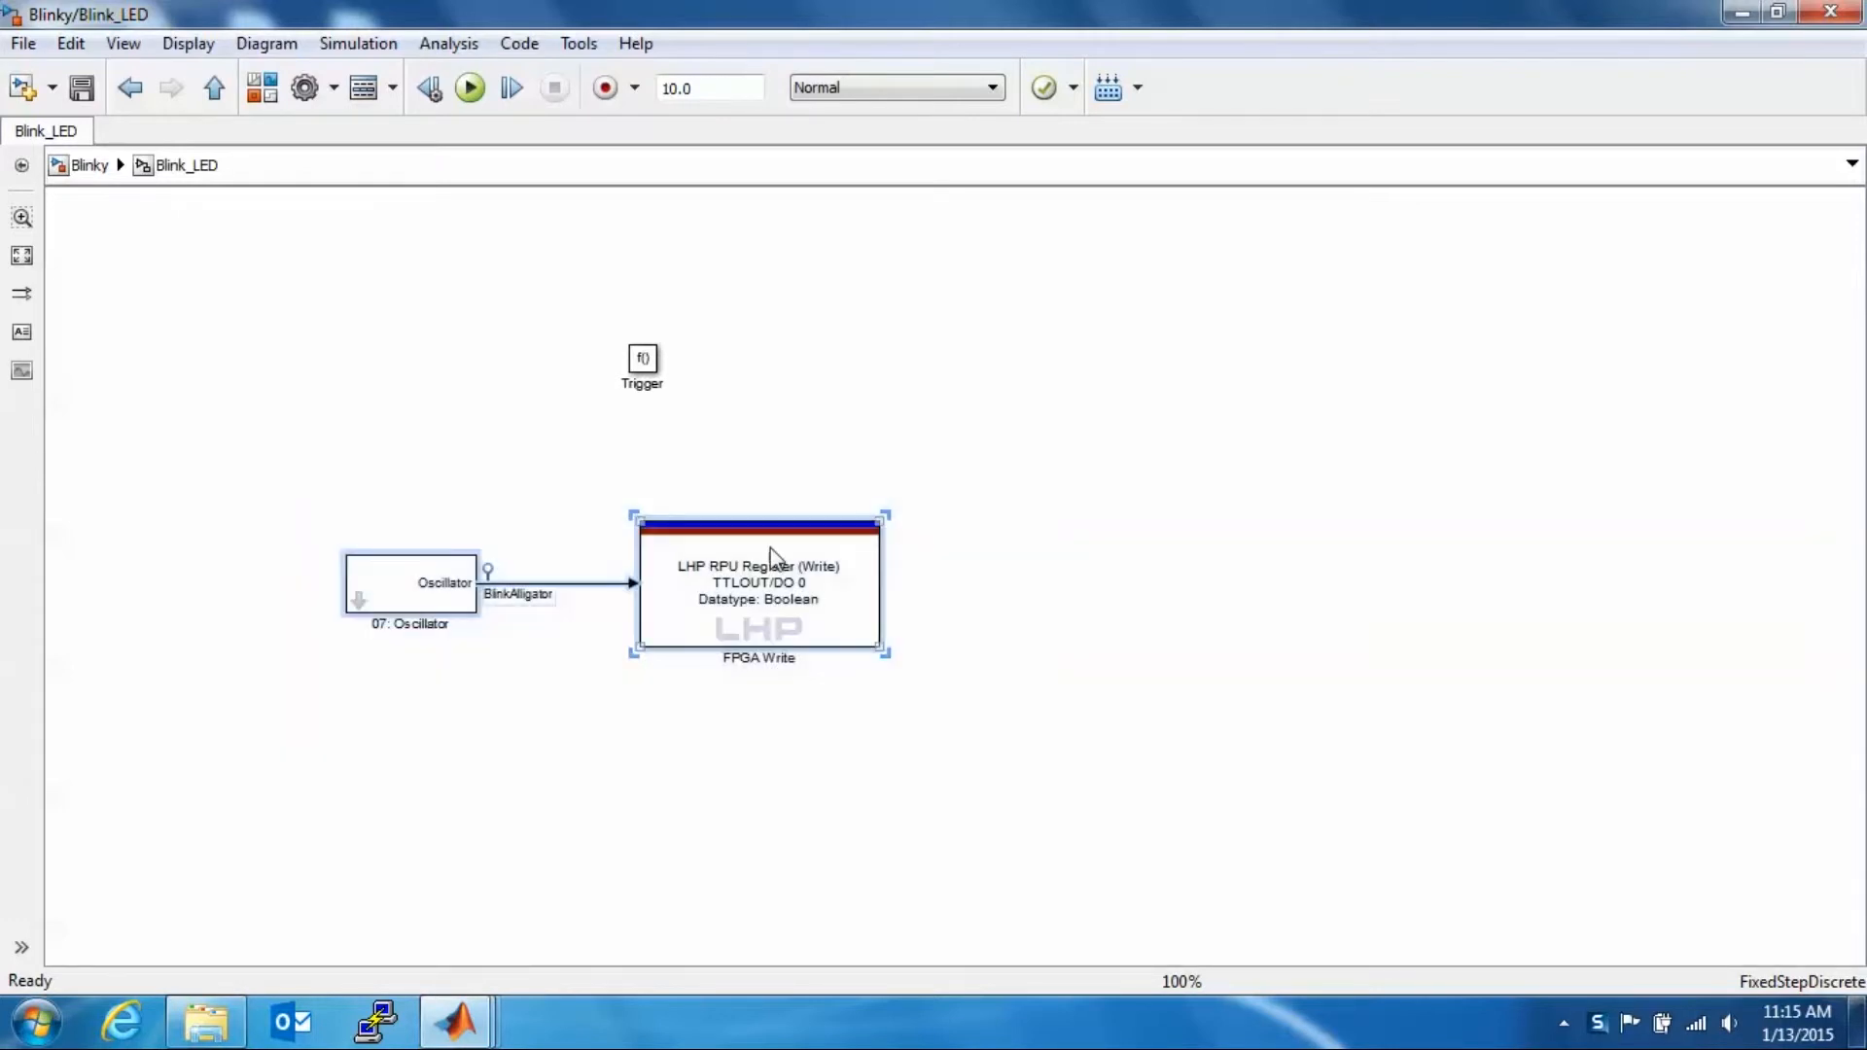
right_click(772, 574)
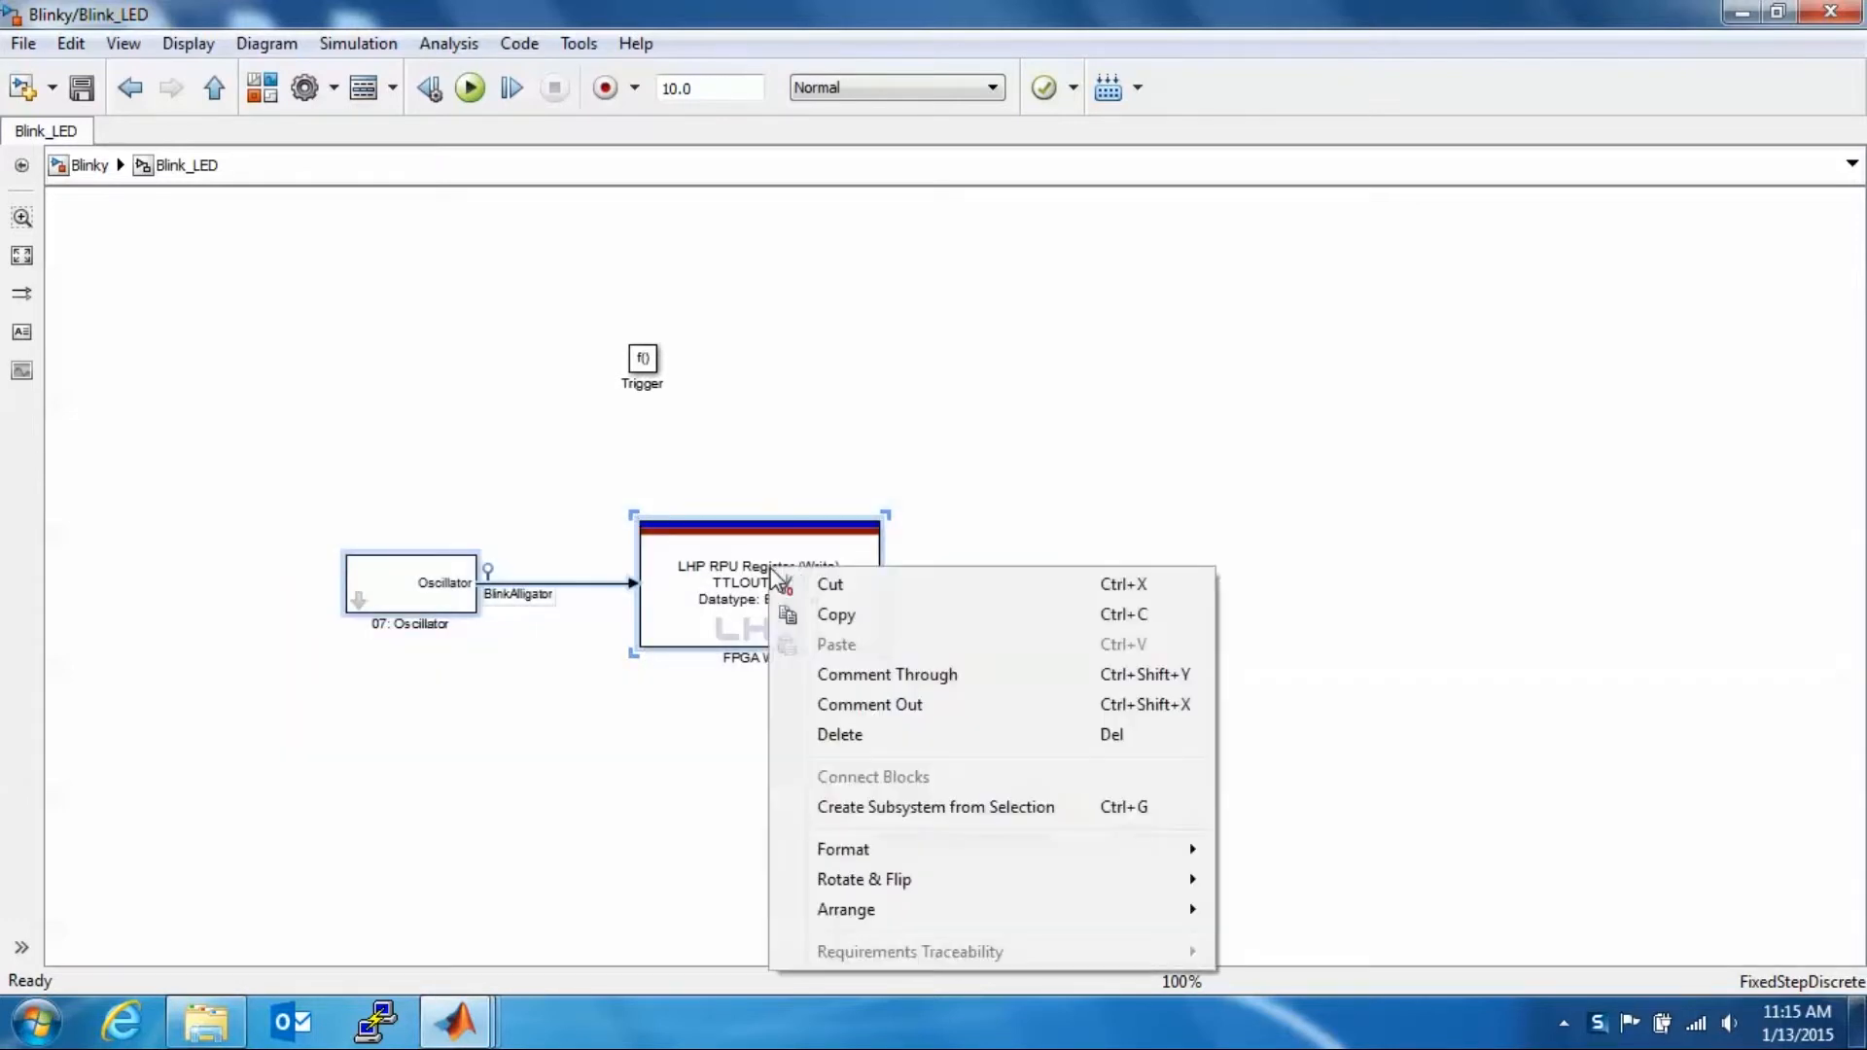
click(906, 806)
drag(614, 599, 835, 638)
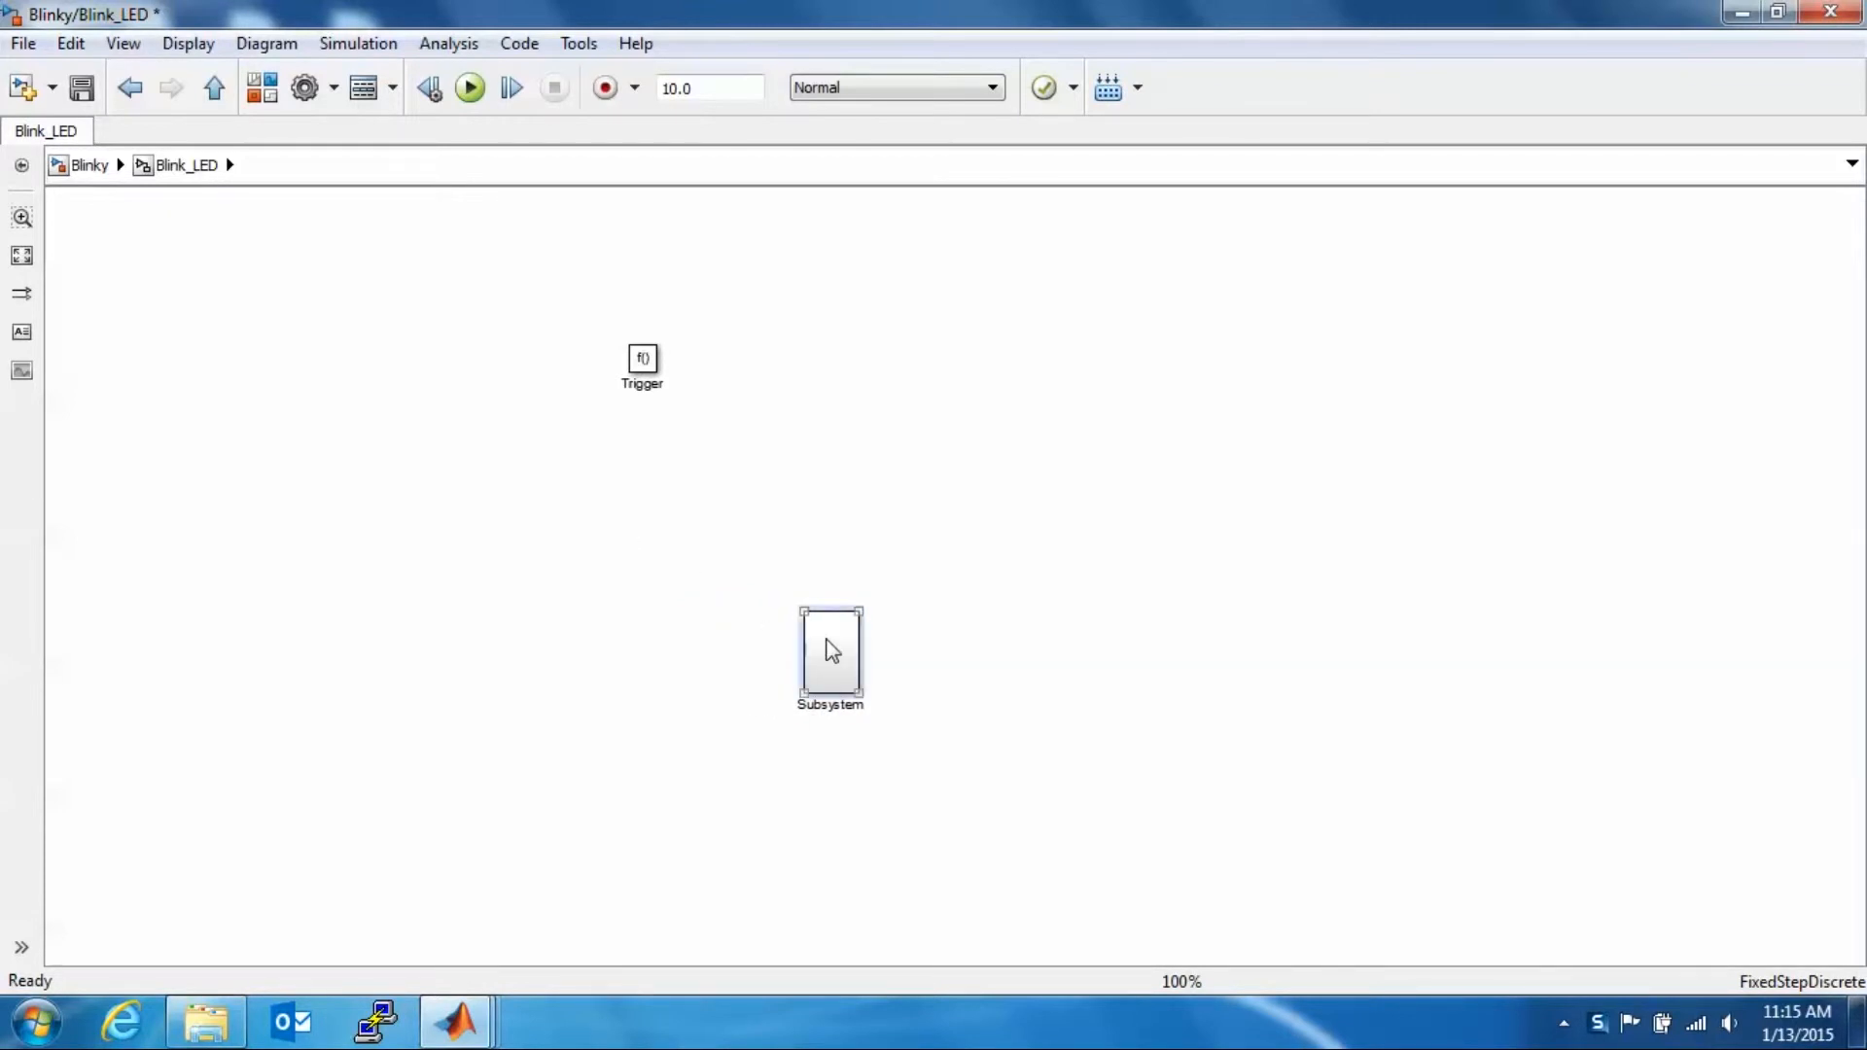
Open the new subsystem inside Blink_LED, rearrange its Oscillator and FPGA Write blocks and save the model.
double_click(829, 645)
drag(116, 212, 602, 469)
drag(541, 312, 820, 613)
click(415, 383)
click(80, 90)
Add a Simulink Trigger block above the Oscillator and FPGA Write blocks and set its trigger type to function-call.
click(261, 88)
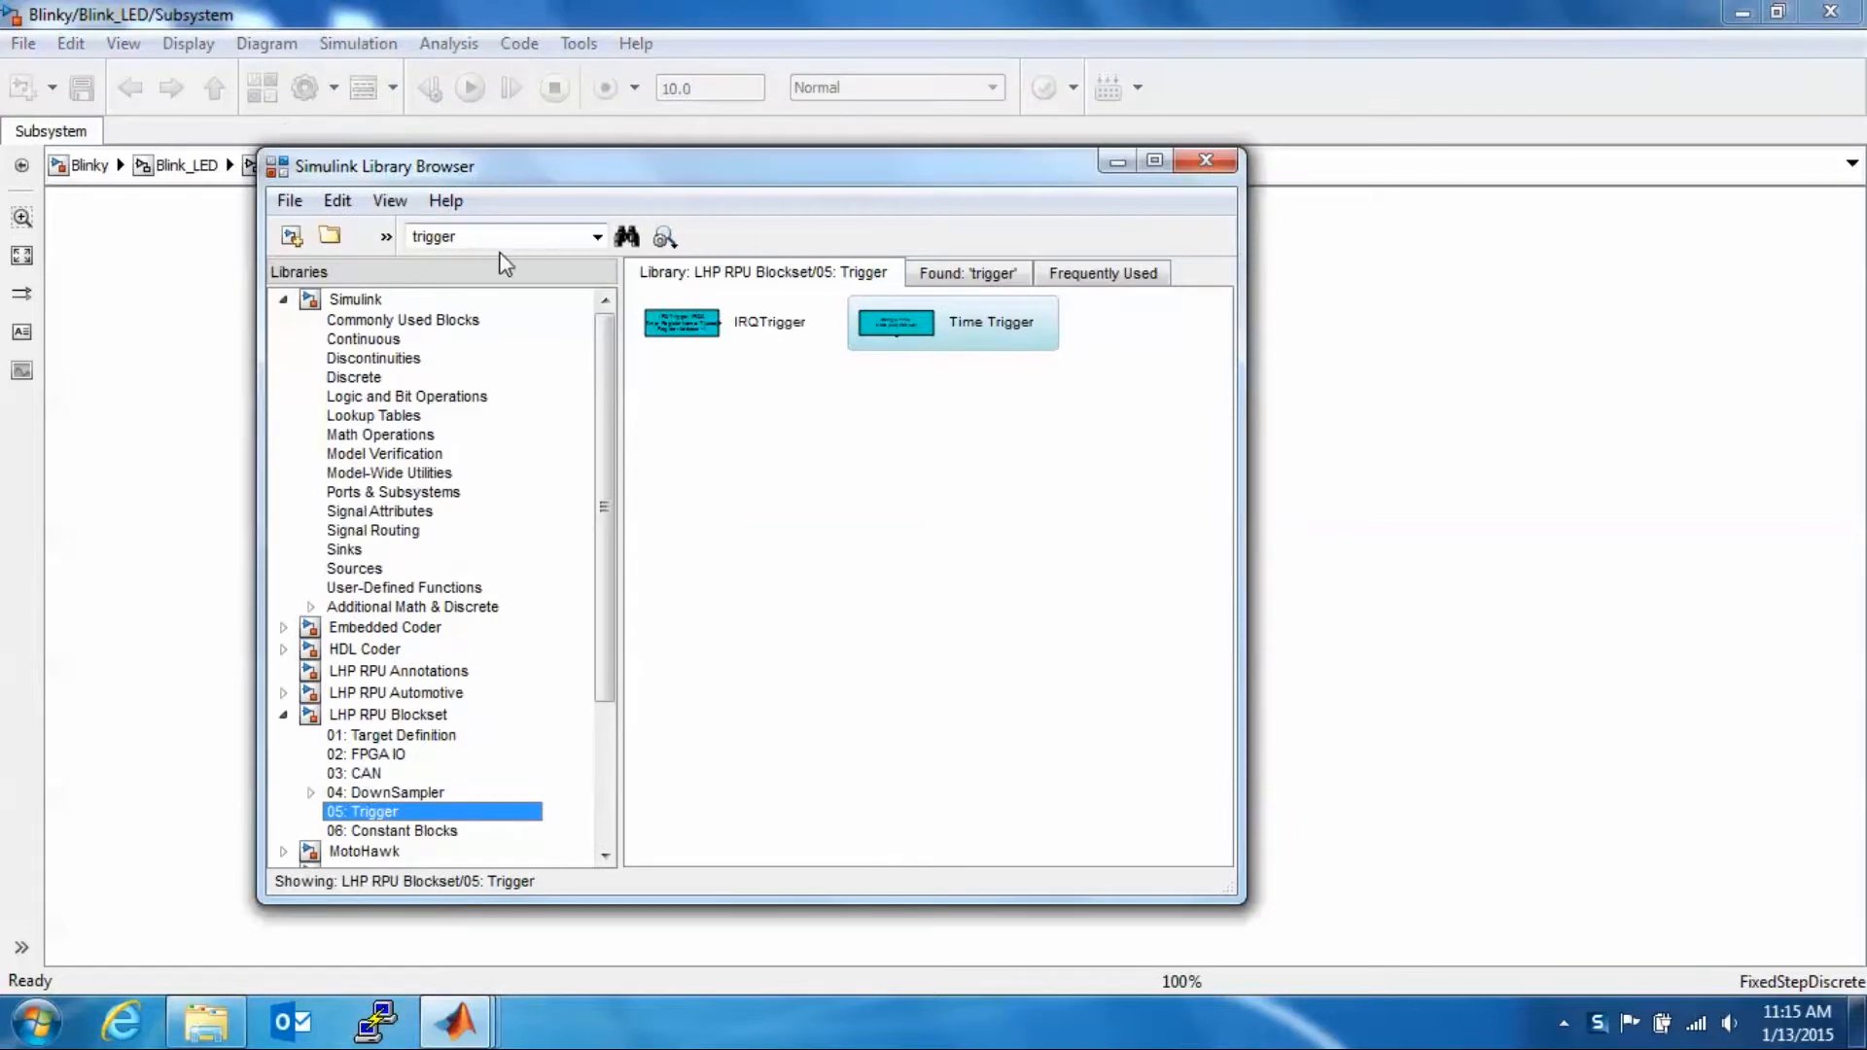
click(626, 236)
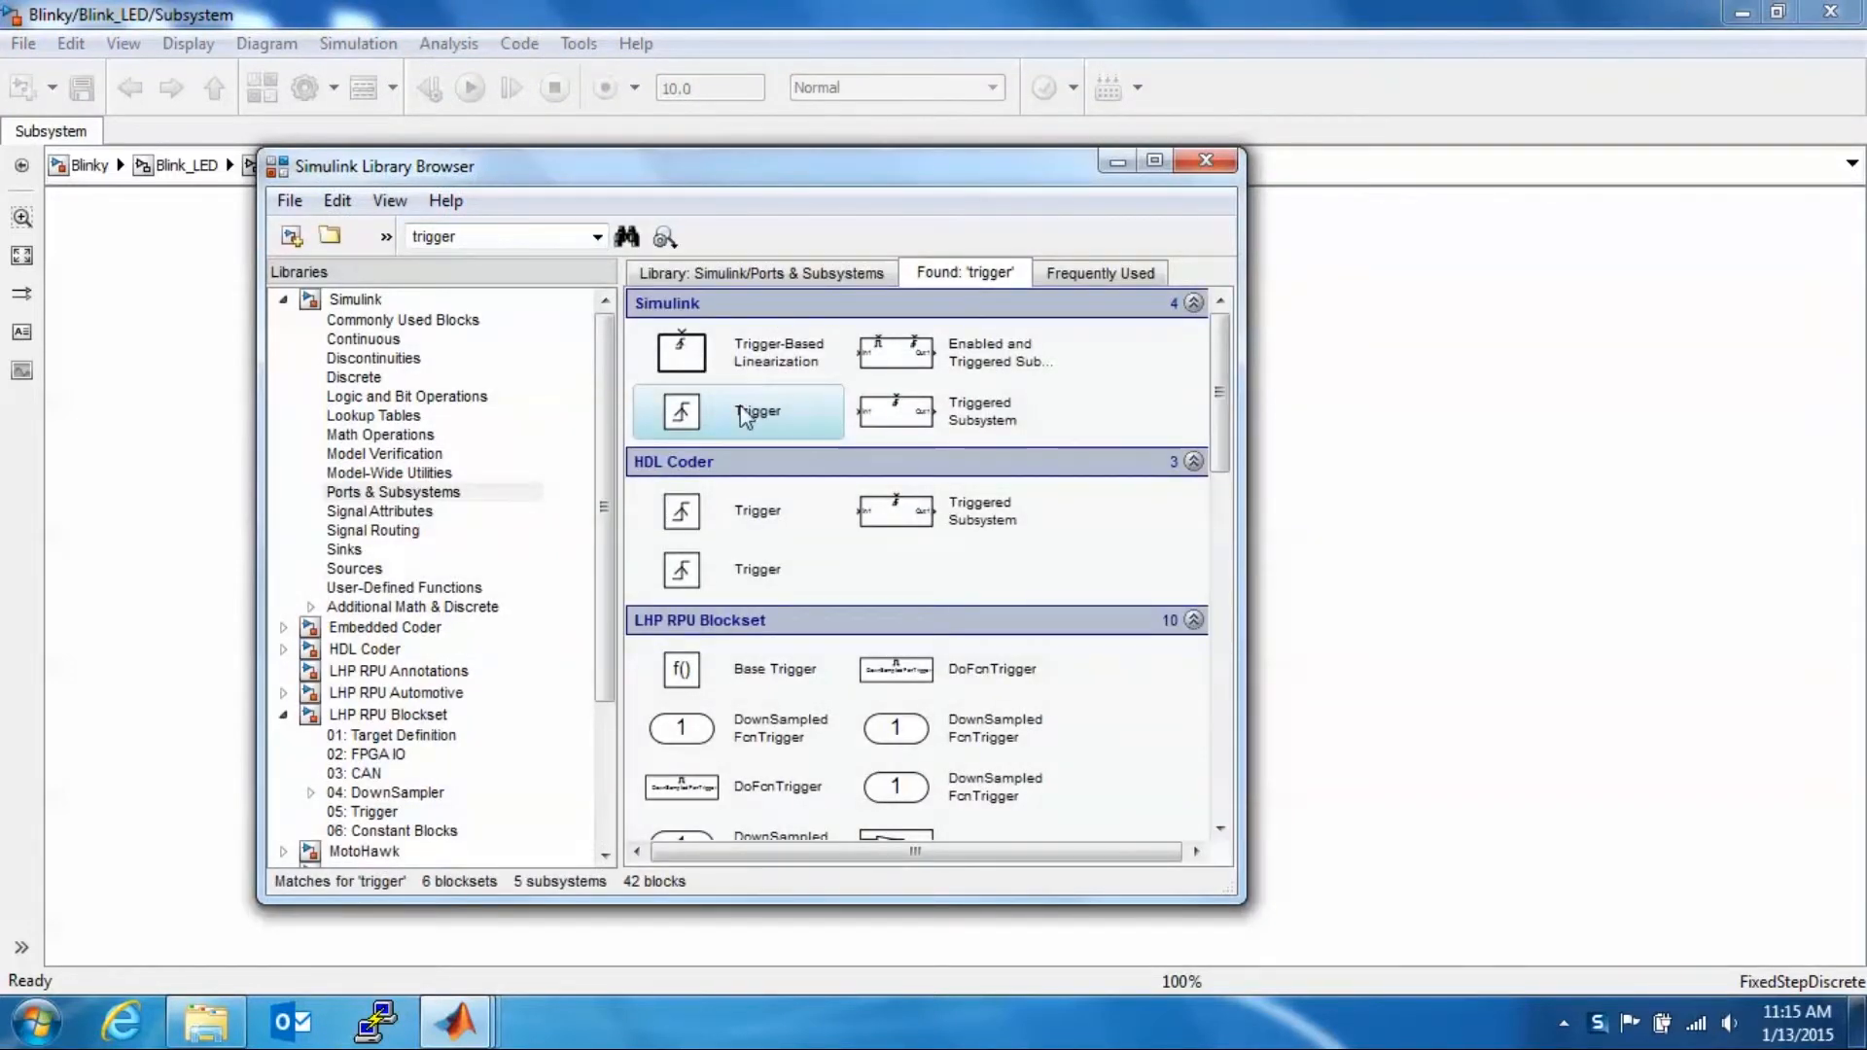
drag(1382, 493, 611, 324)
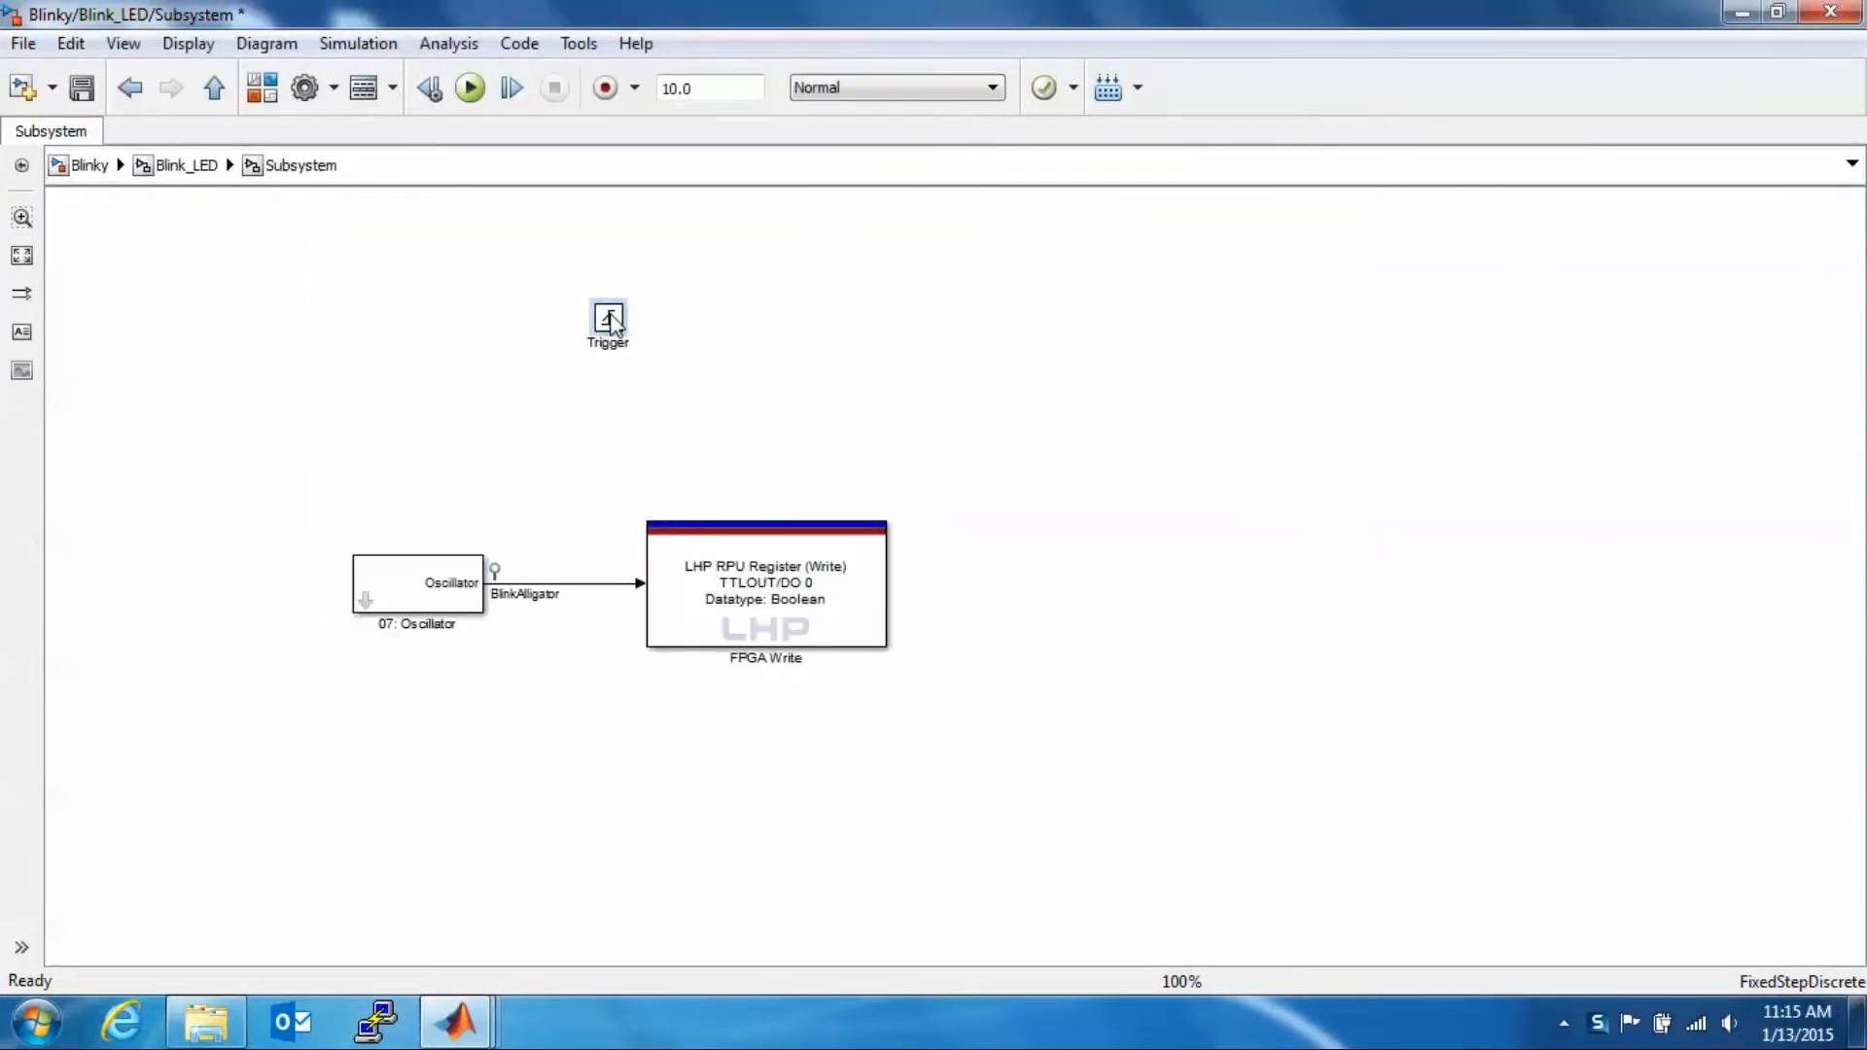
double_click(610, 324)
click(821, 265)
click(871, 351)
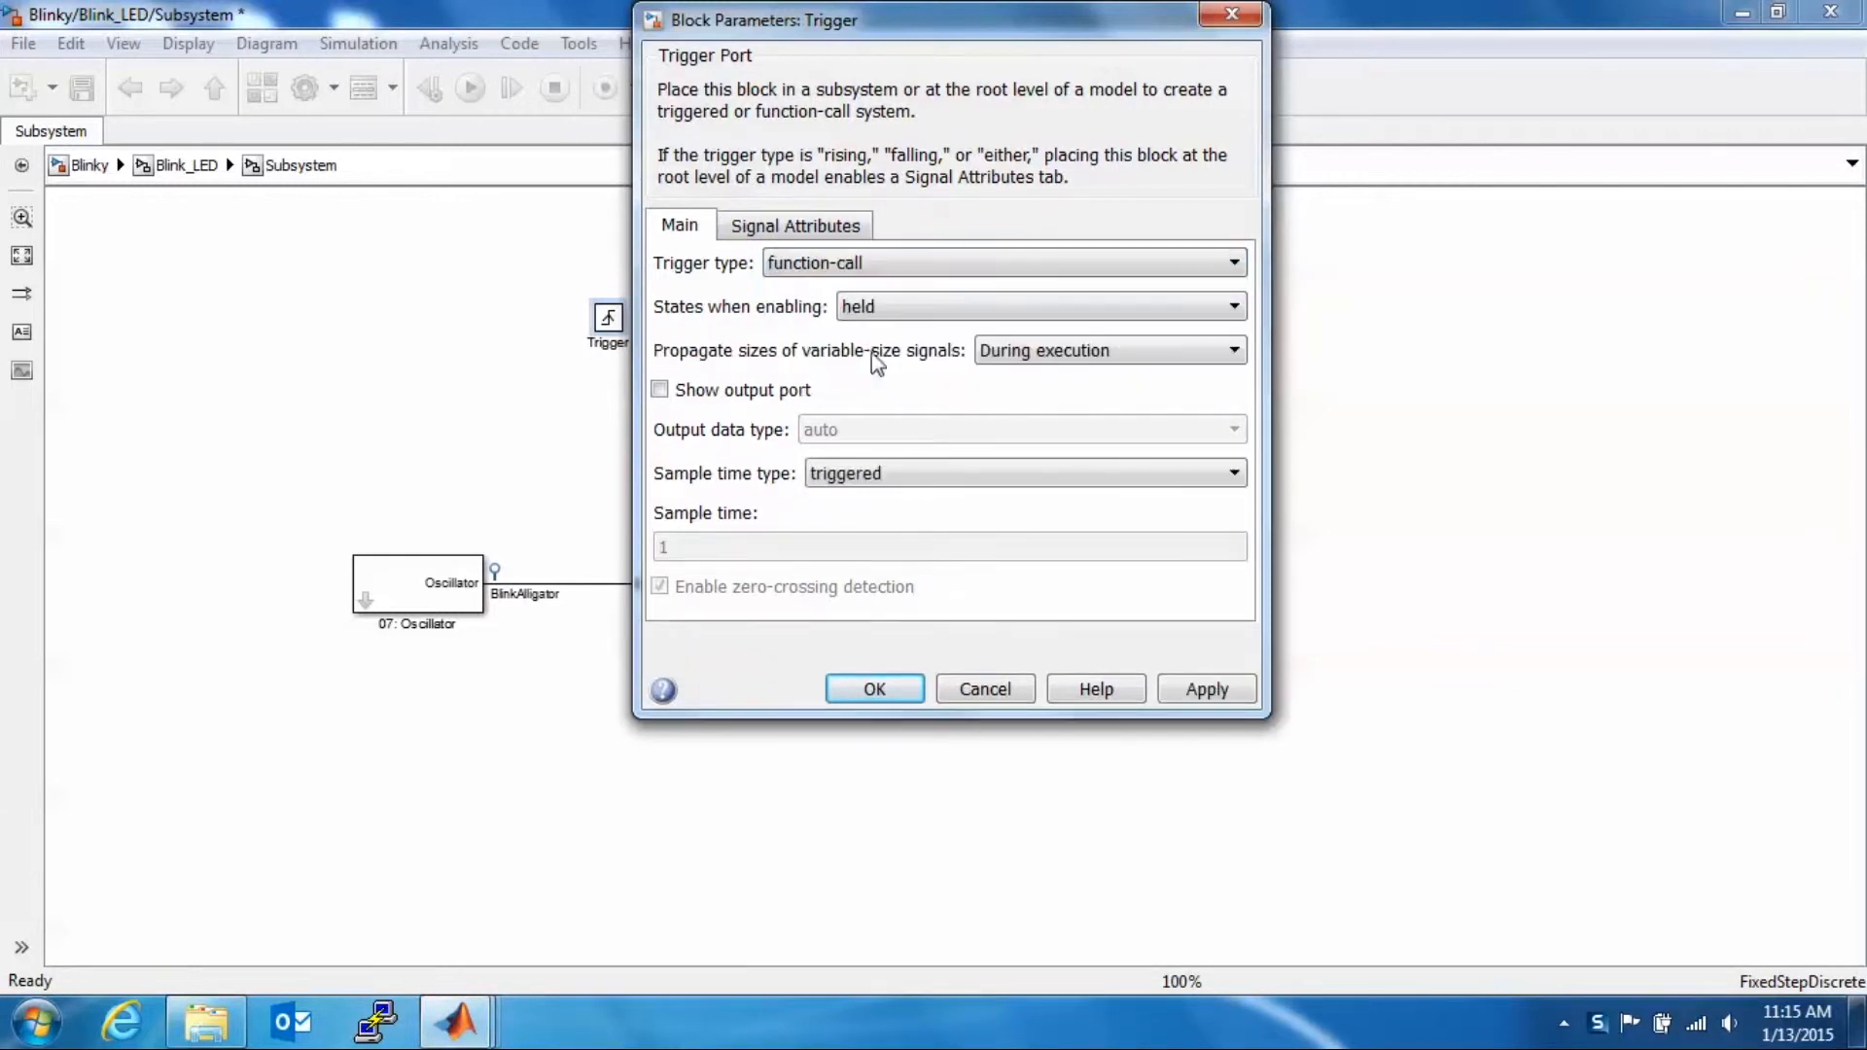
click(875, 689)
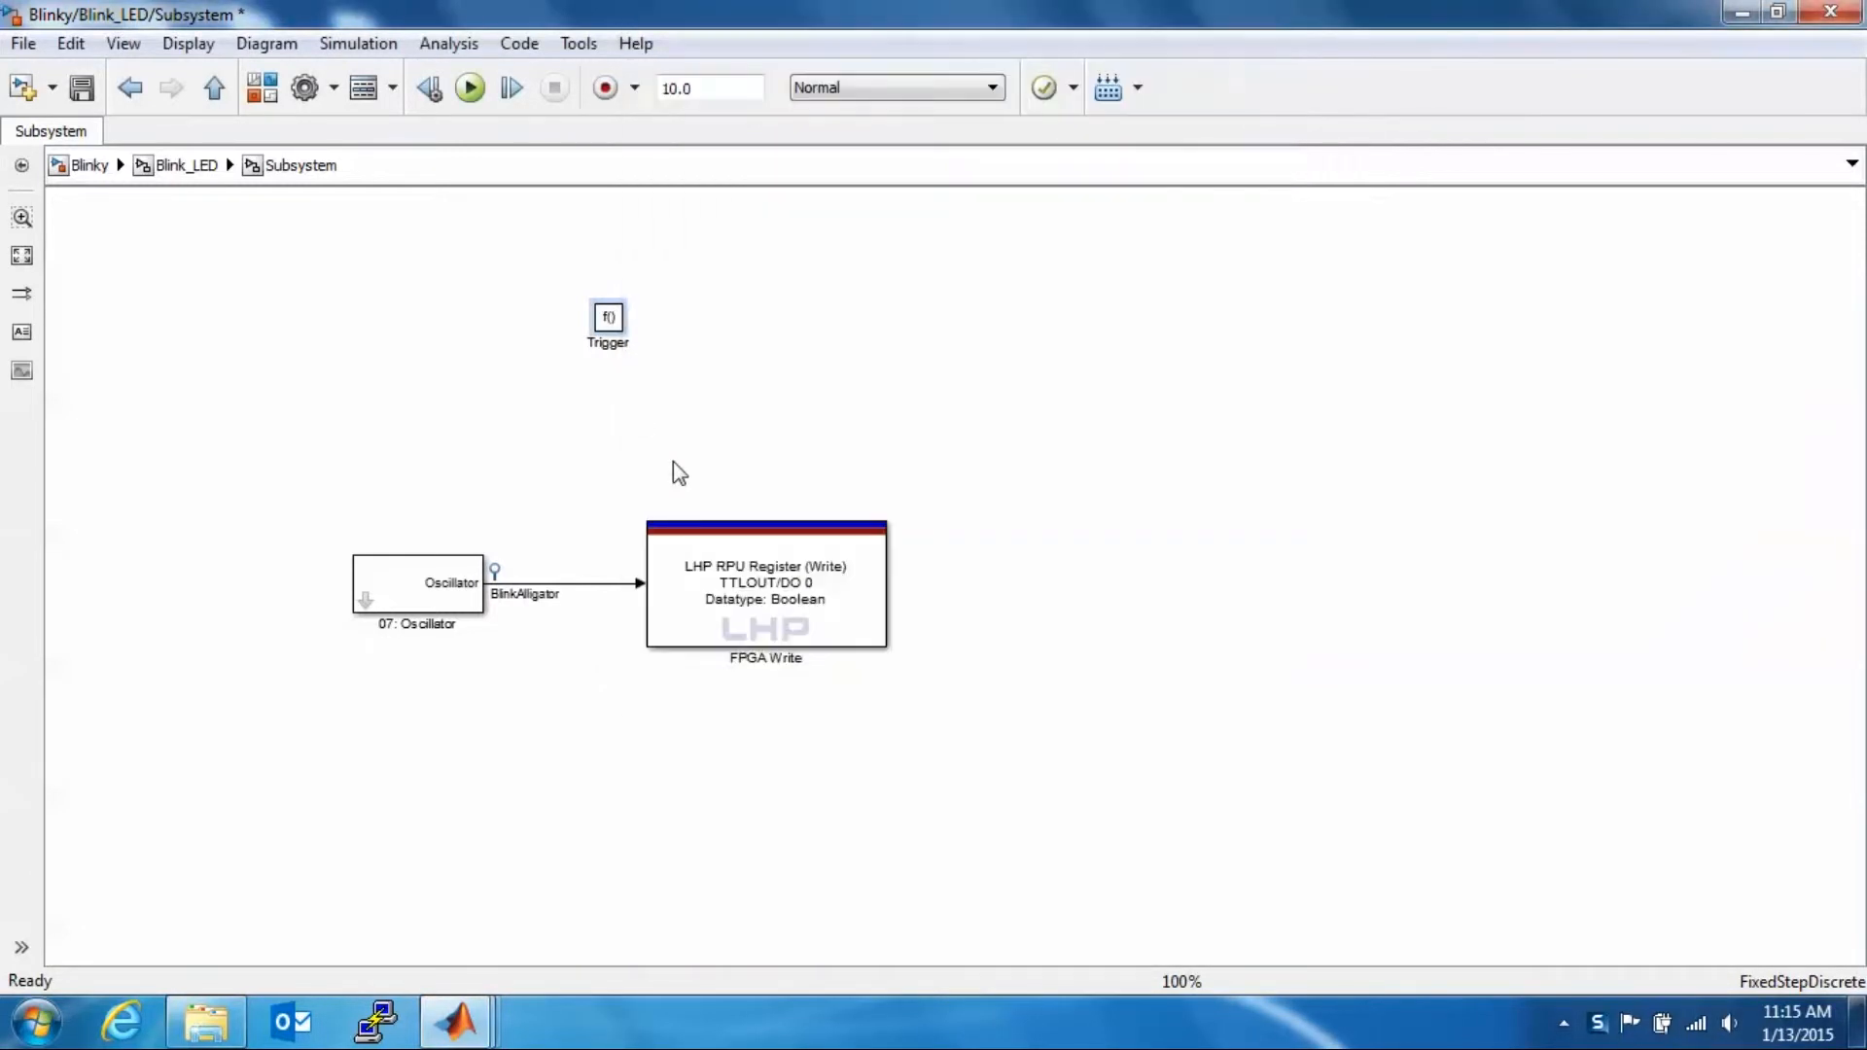
Return to Blink_LED, add the Down Sample block from the LHP RPU DownSampler library, connect its output to the nested subsystem's trigger and save.
click(215, 88)
click(261, 89)
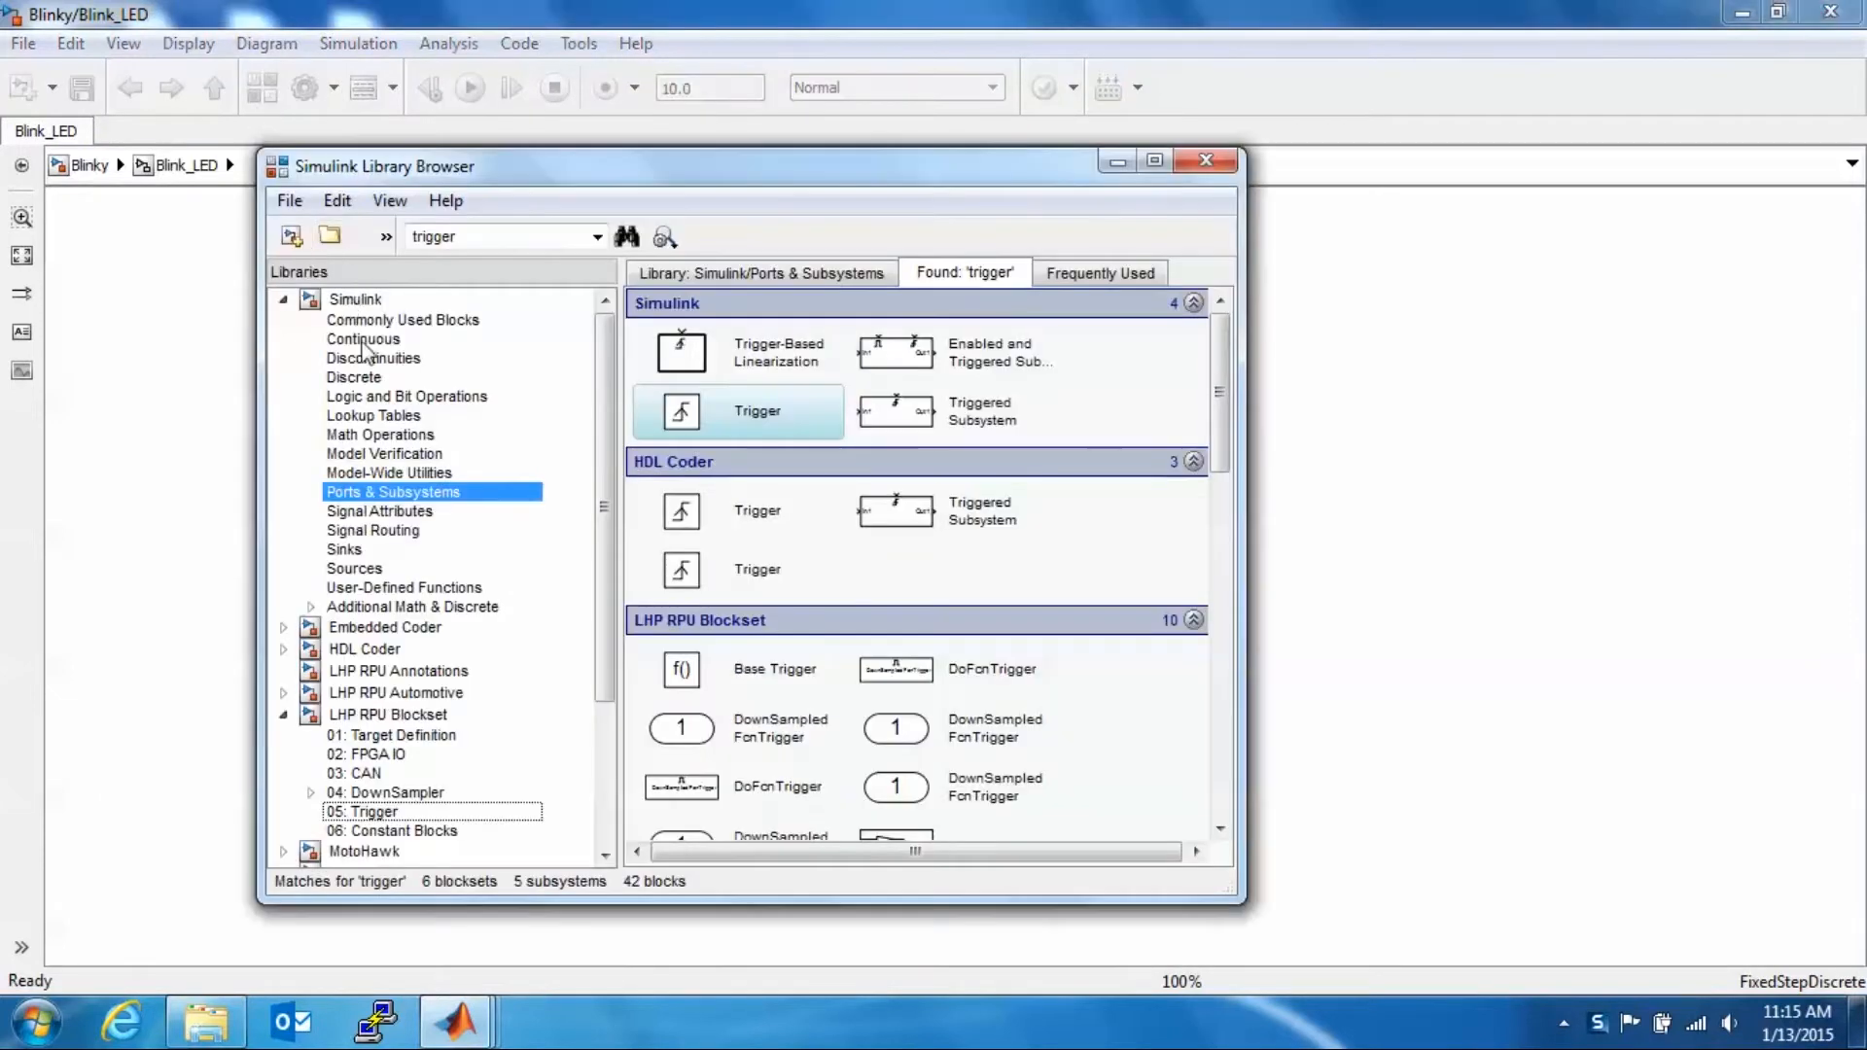
scroll(496, 673, down, 1)
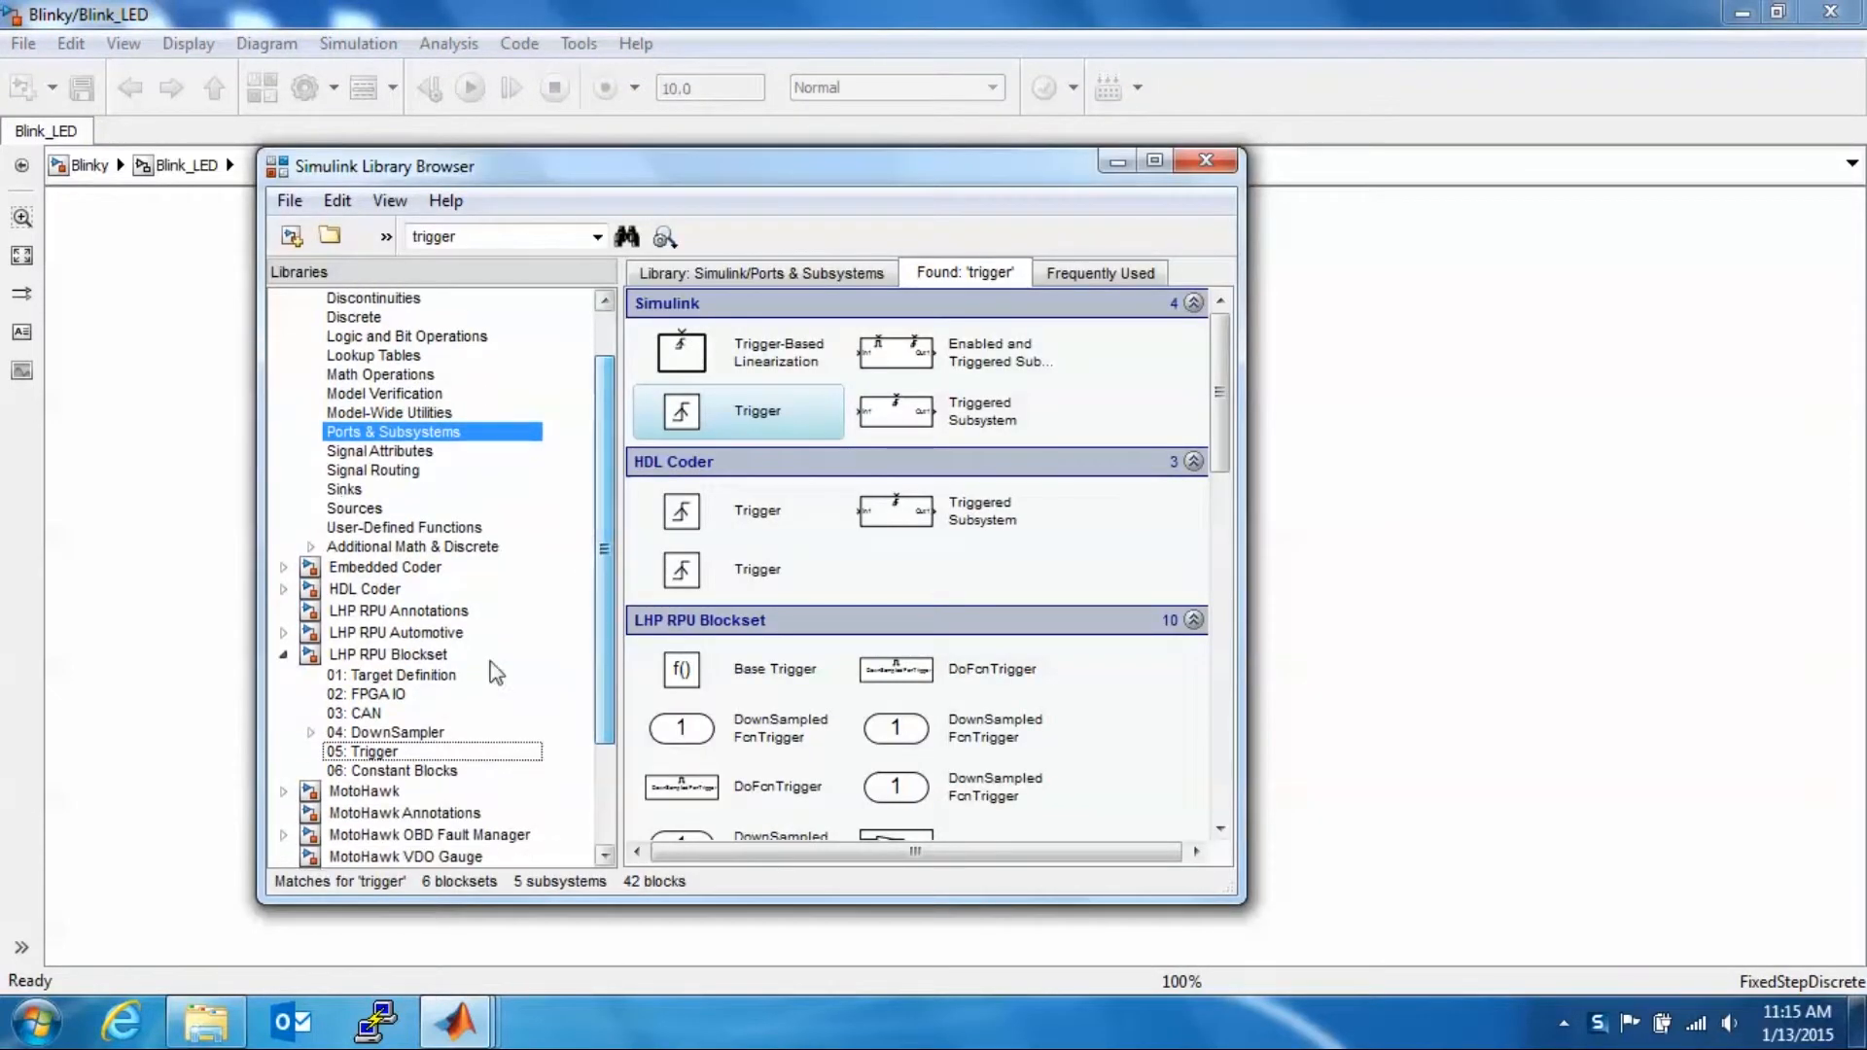
click(398, 731)
double_click(401, 659)
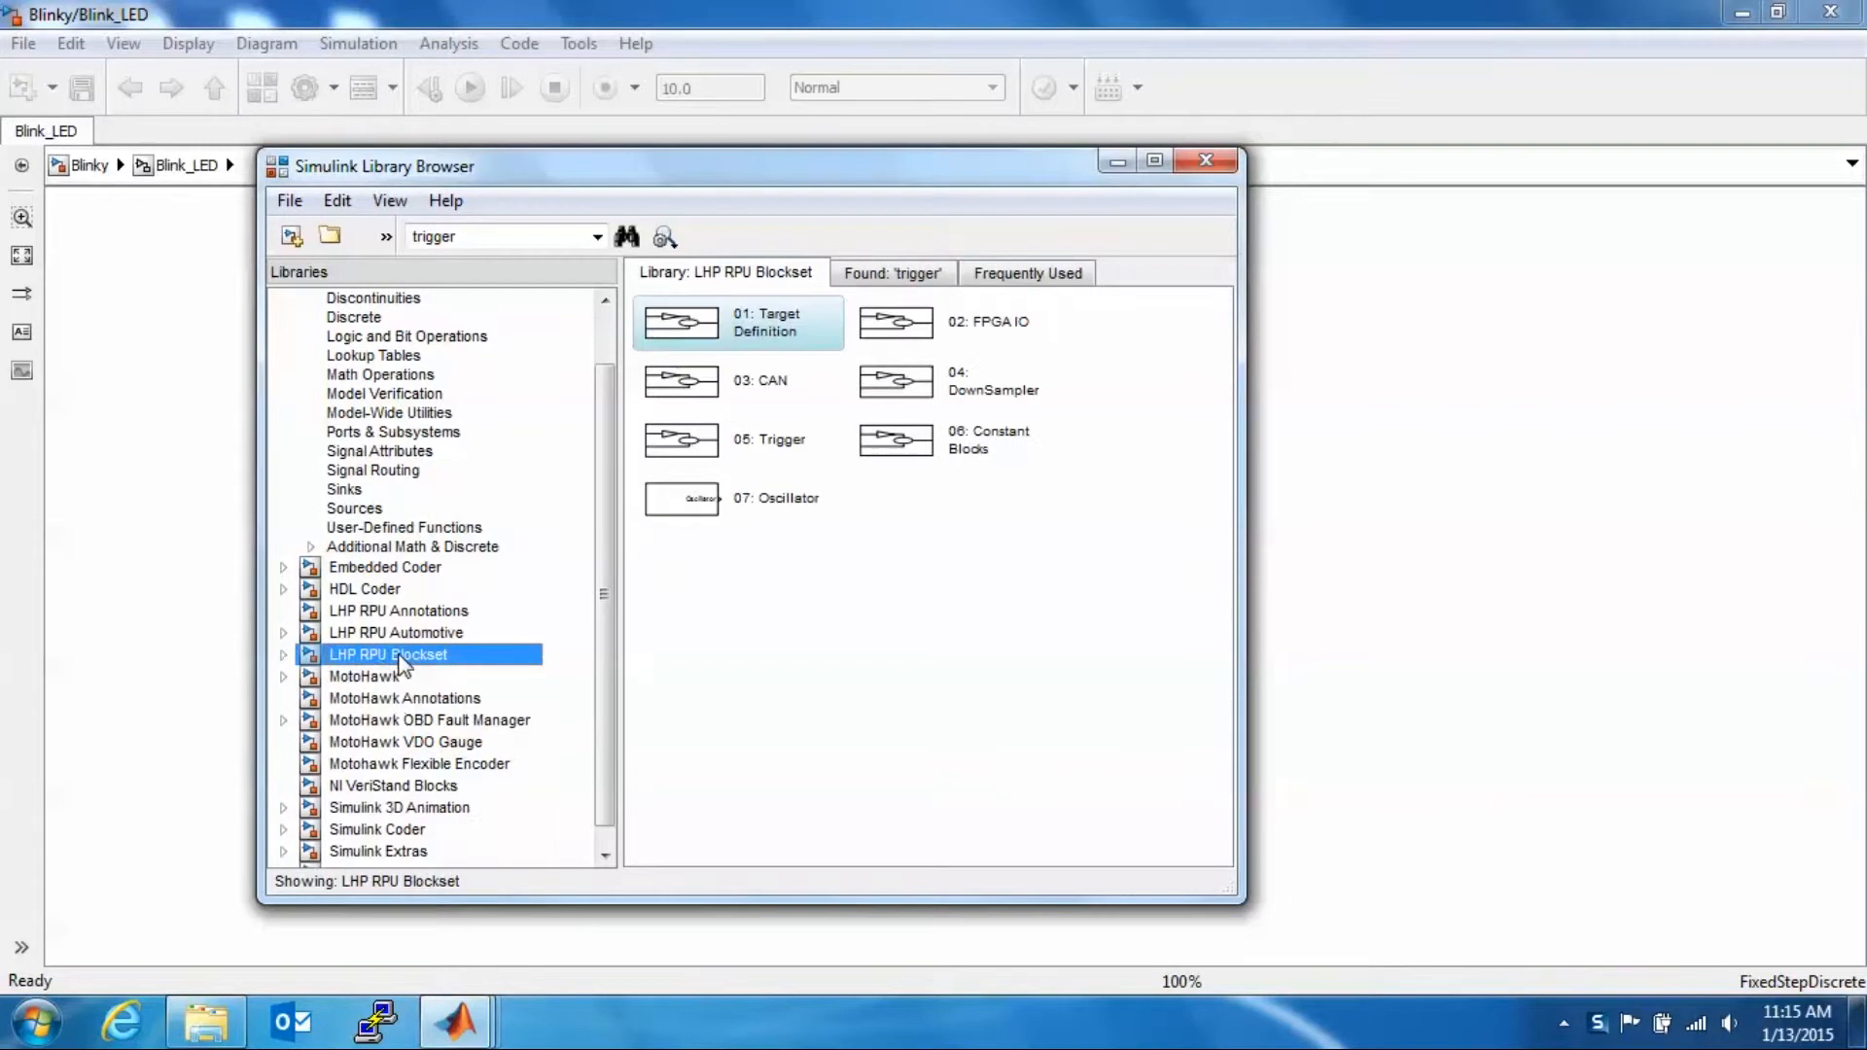
double_click(401, 661)
click(409, 733)
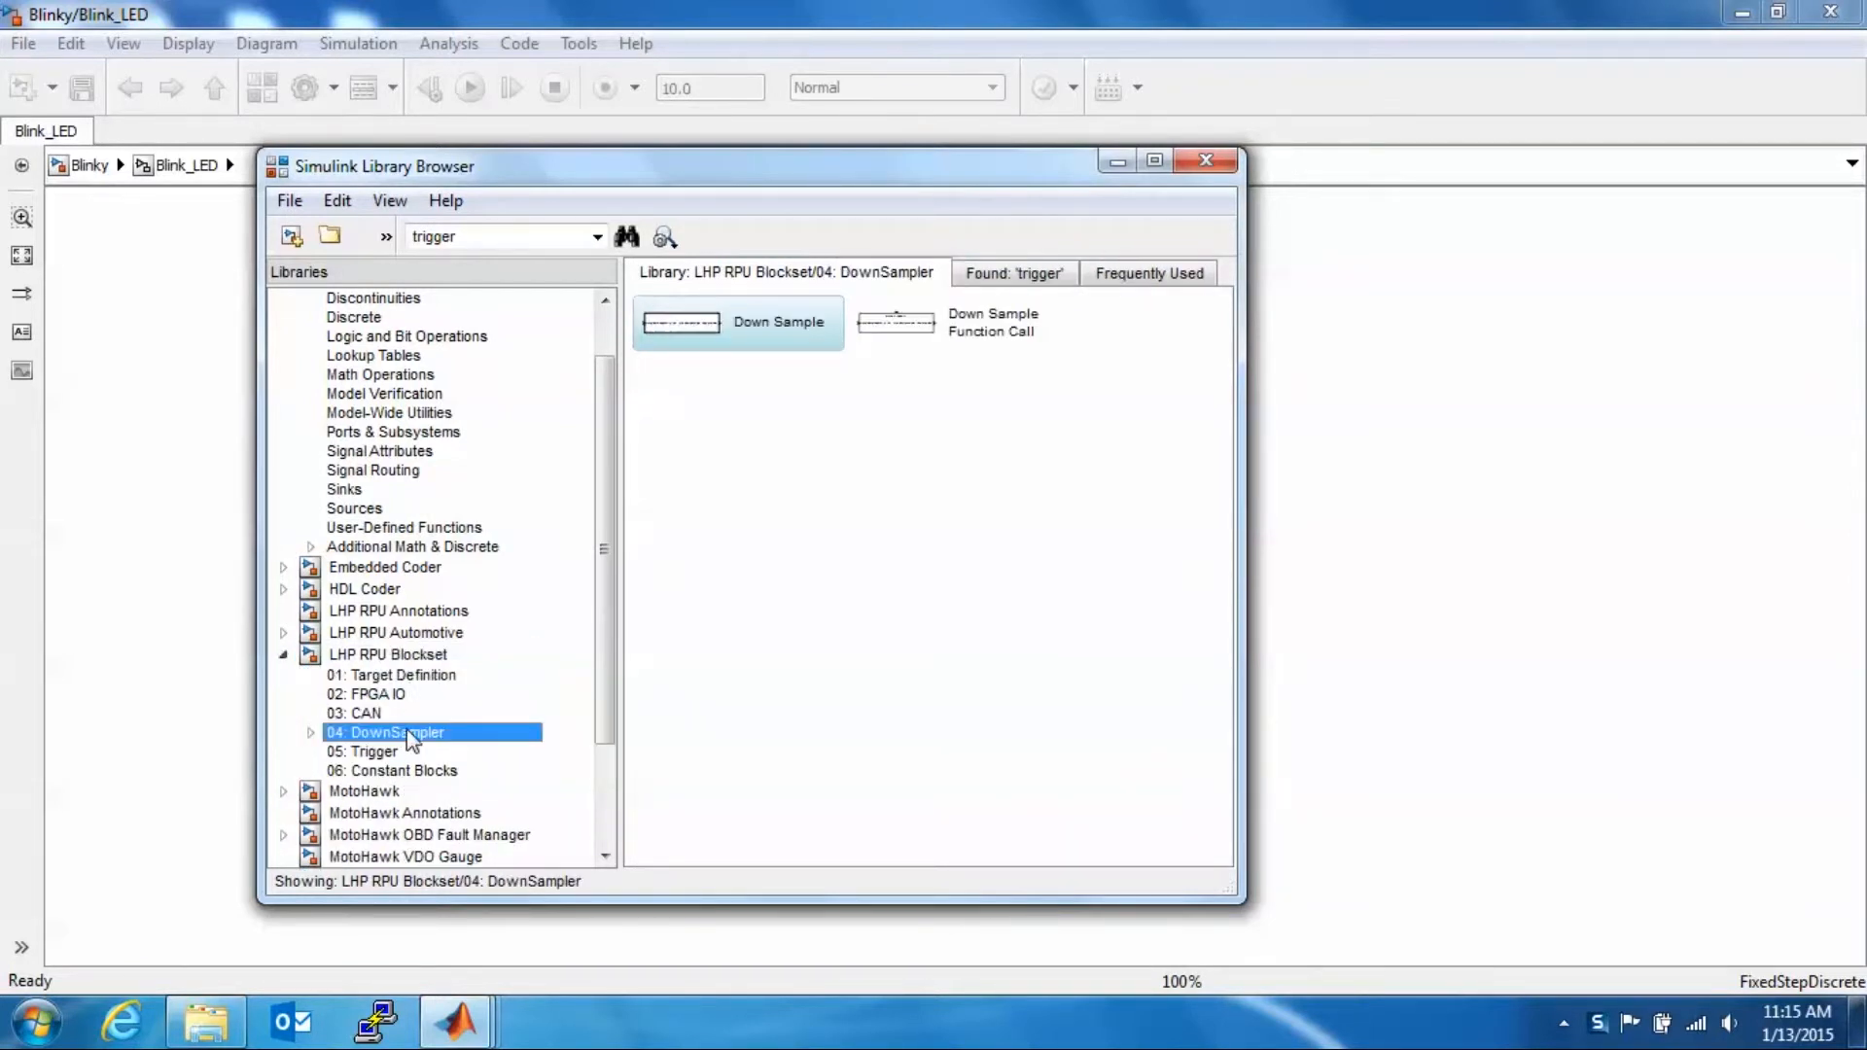
mouse_move(696, 328)
mouse_down()
mouse_move(1413, 483)
mouse_move(744, 483)
mouse_move(654, 525)
mouse_move(886, 604)
mouse_up()
click(84, 93)
Add a Constant block from the Simulink Sources library and connect it to the Down Sample block's Base_Rate_Multiplier input.
click(255, 101)
scroll(607, 444, up, 3)
click(398, 568)
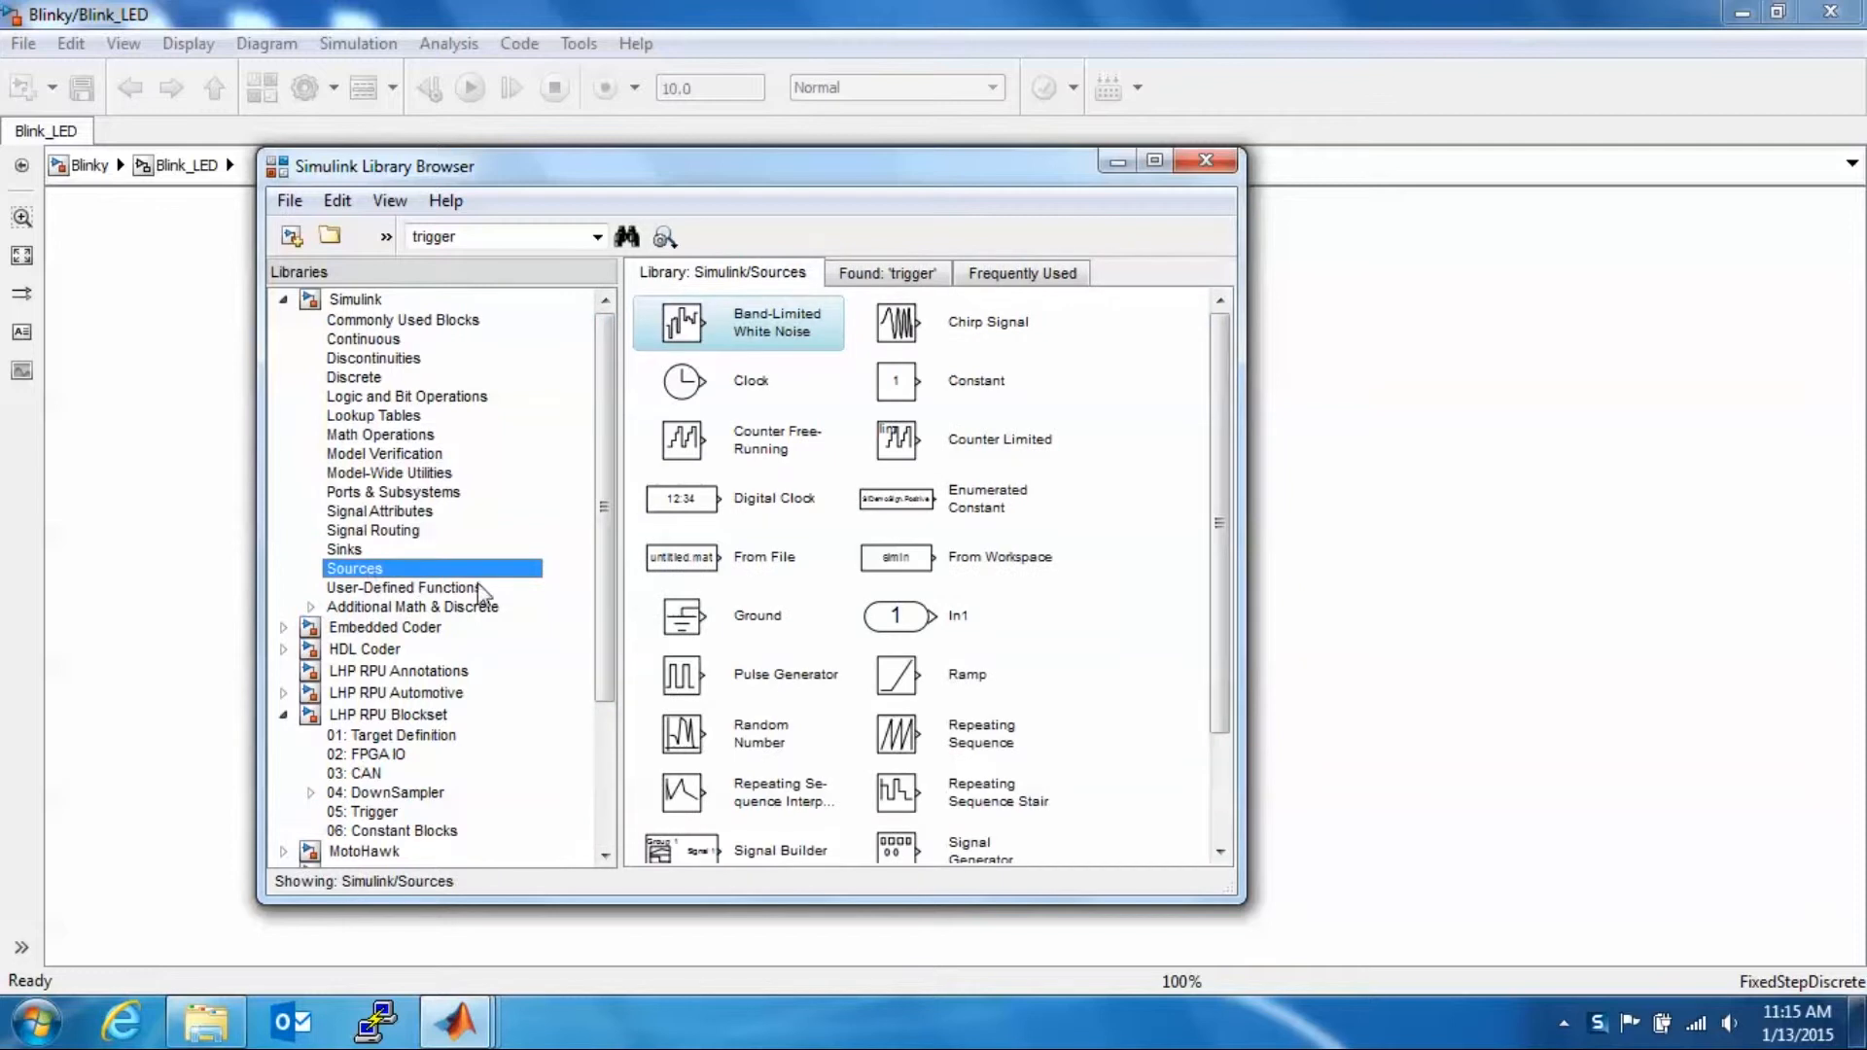
drag(896, 380, 1419, 541)
mouse_move(1213, 533)
mouse_down()
mouse_move(251, 531)
mouse_move(498, 541)
mouse_up()
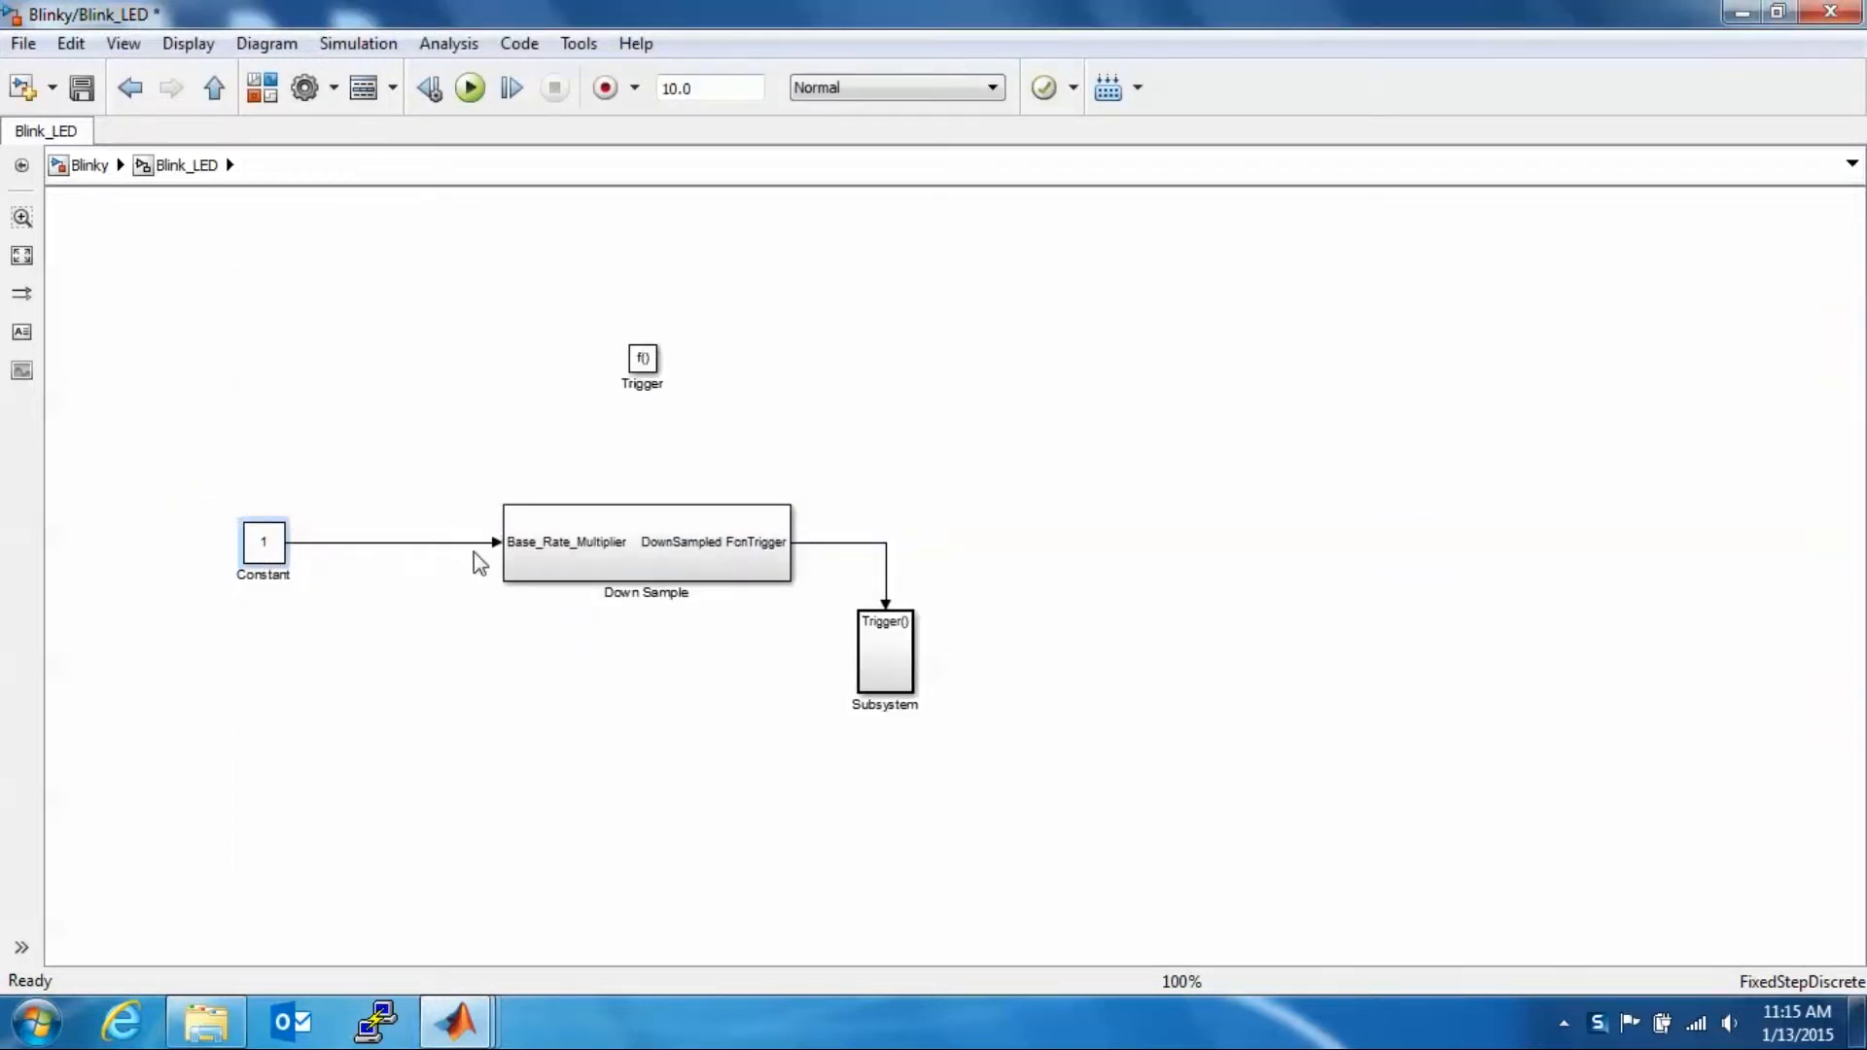
Set the Constant block's value to 200 and its output data type to Inherit via back propagation, and save the model.
double_click(275, 552)
text(200)
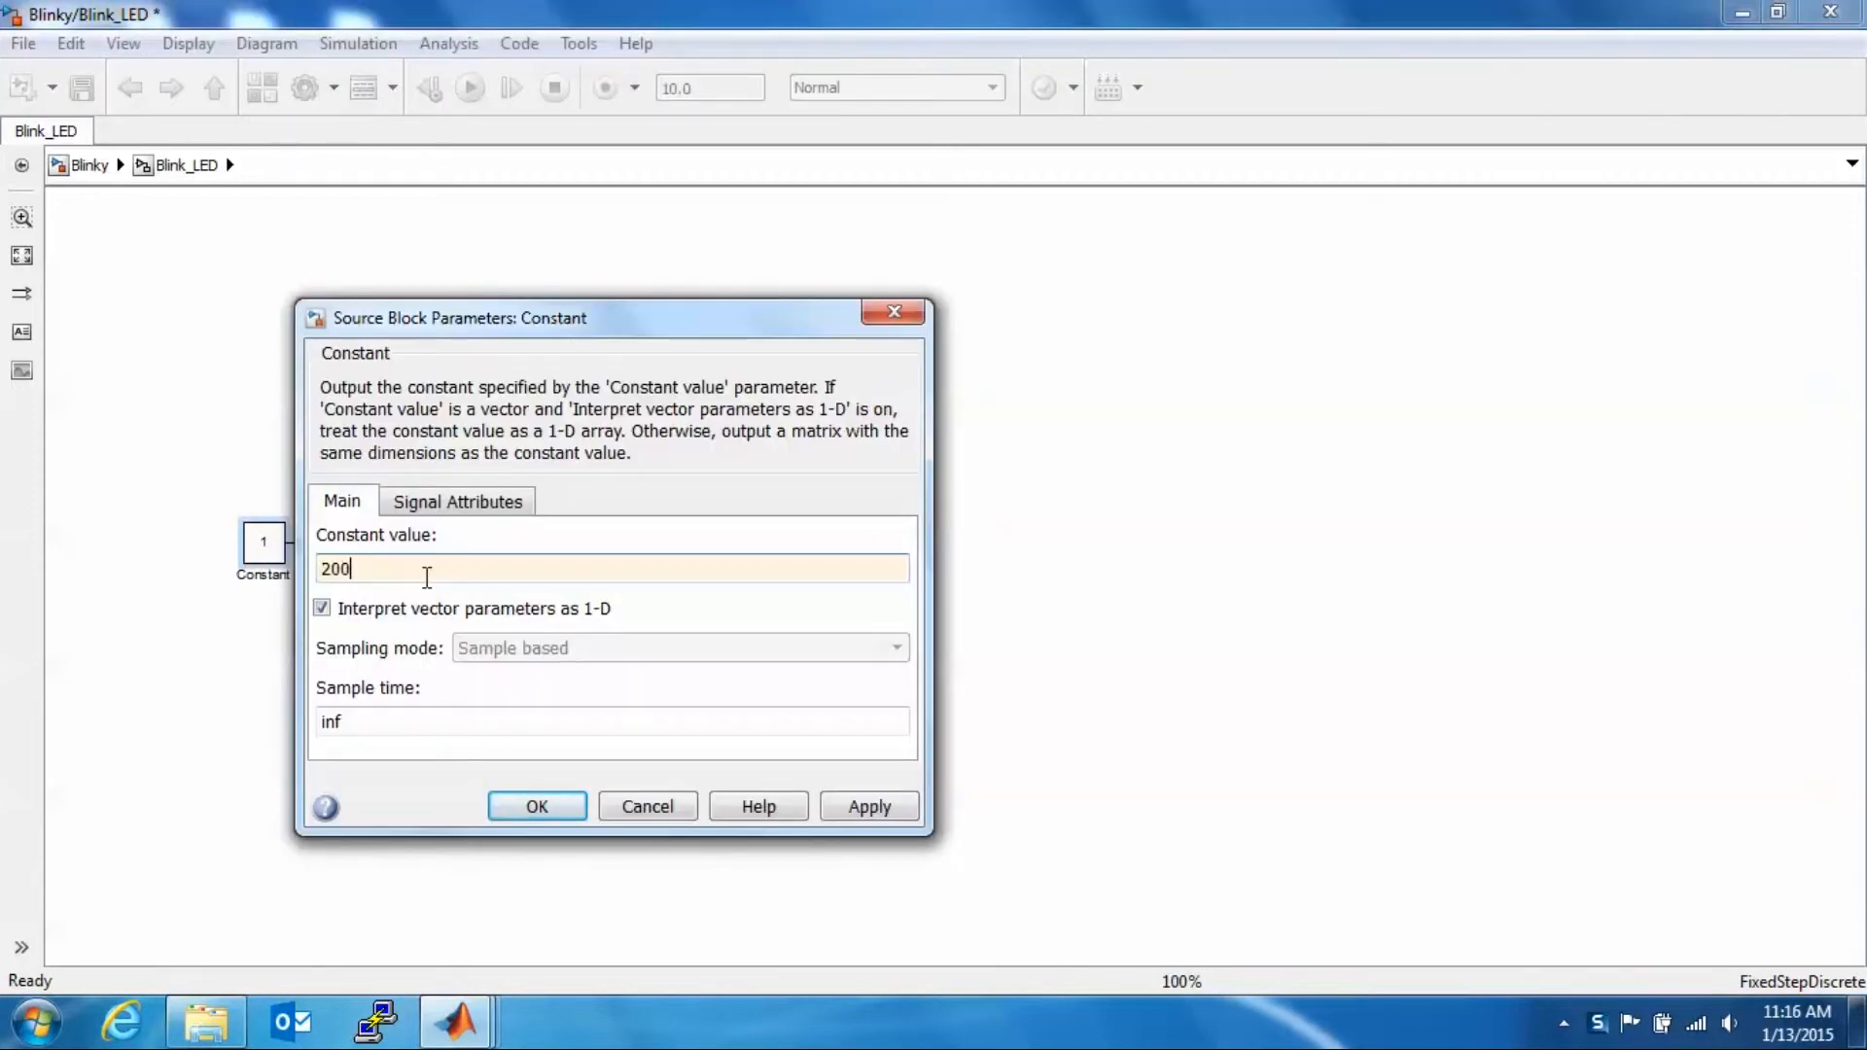
click(491, 500)
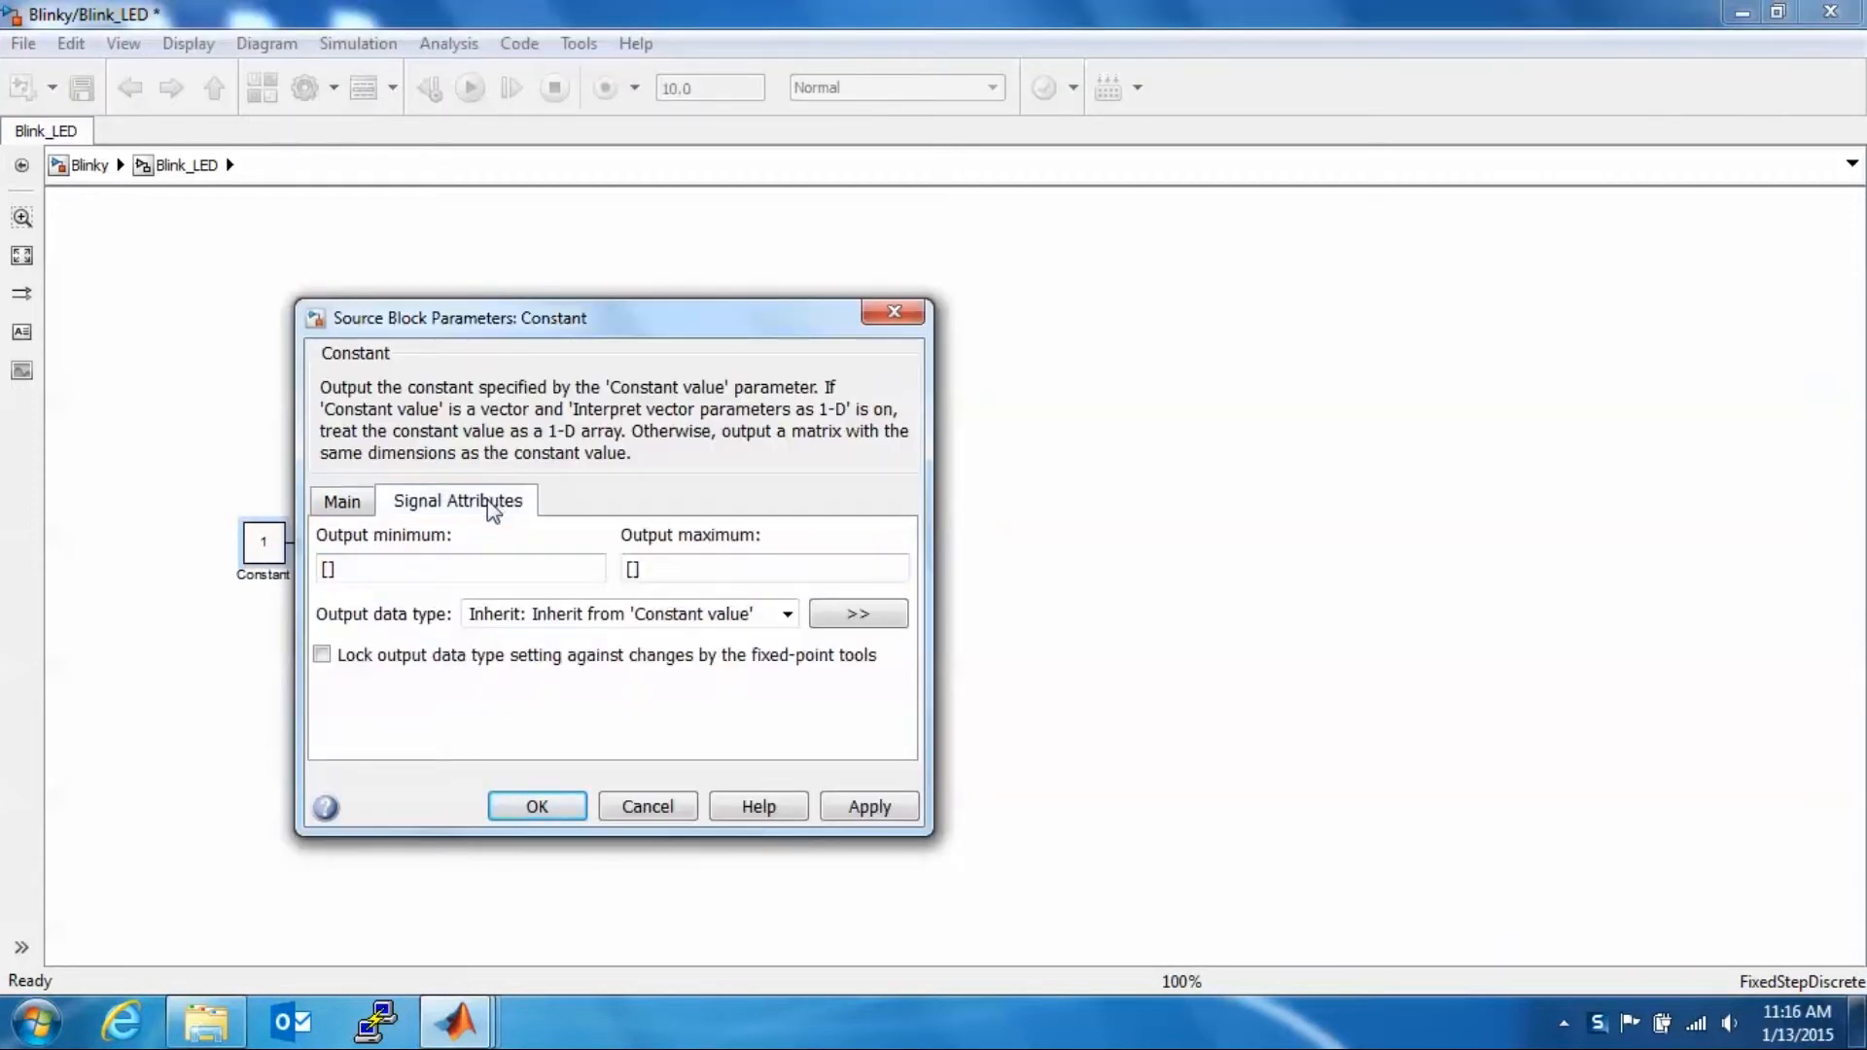
click(773, 613)
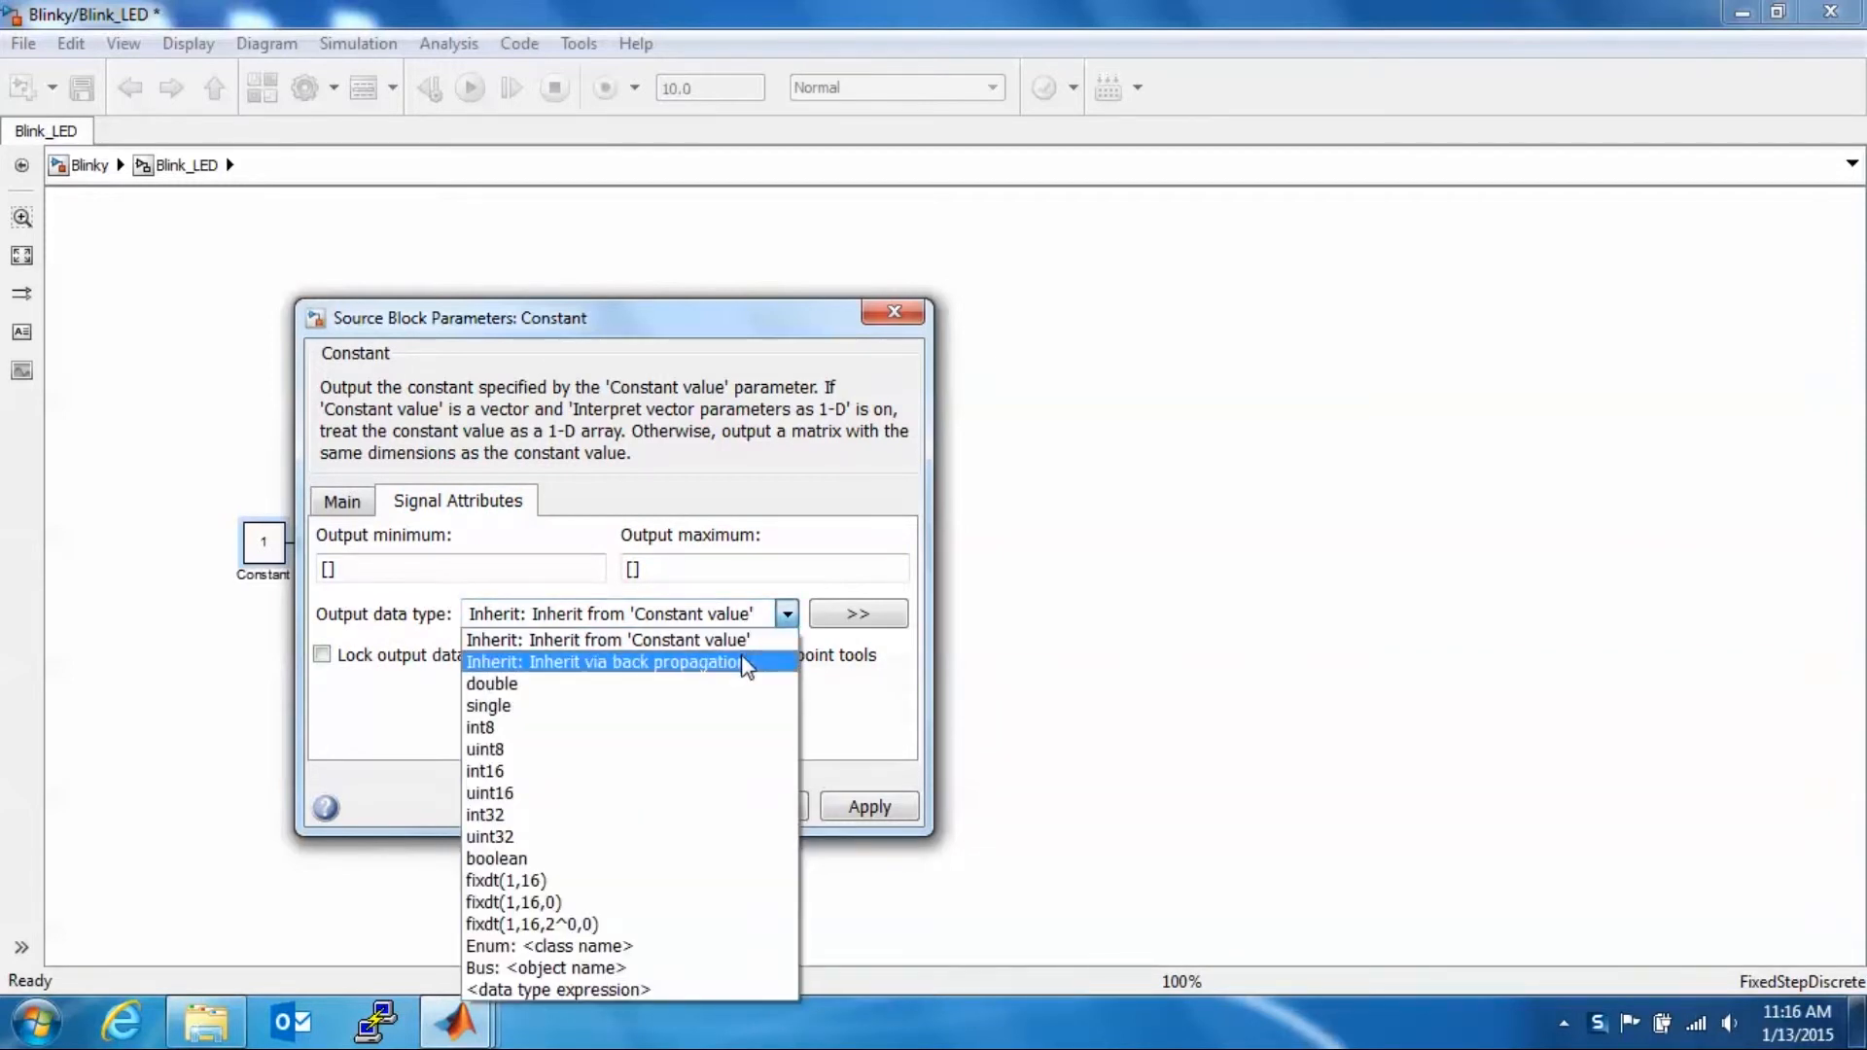
click(746, 661)
click(850, 809)
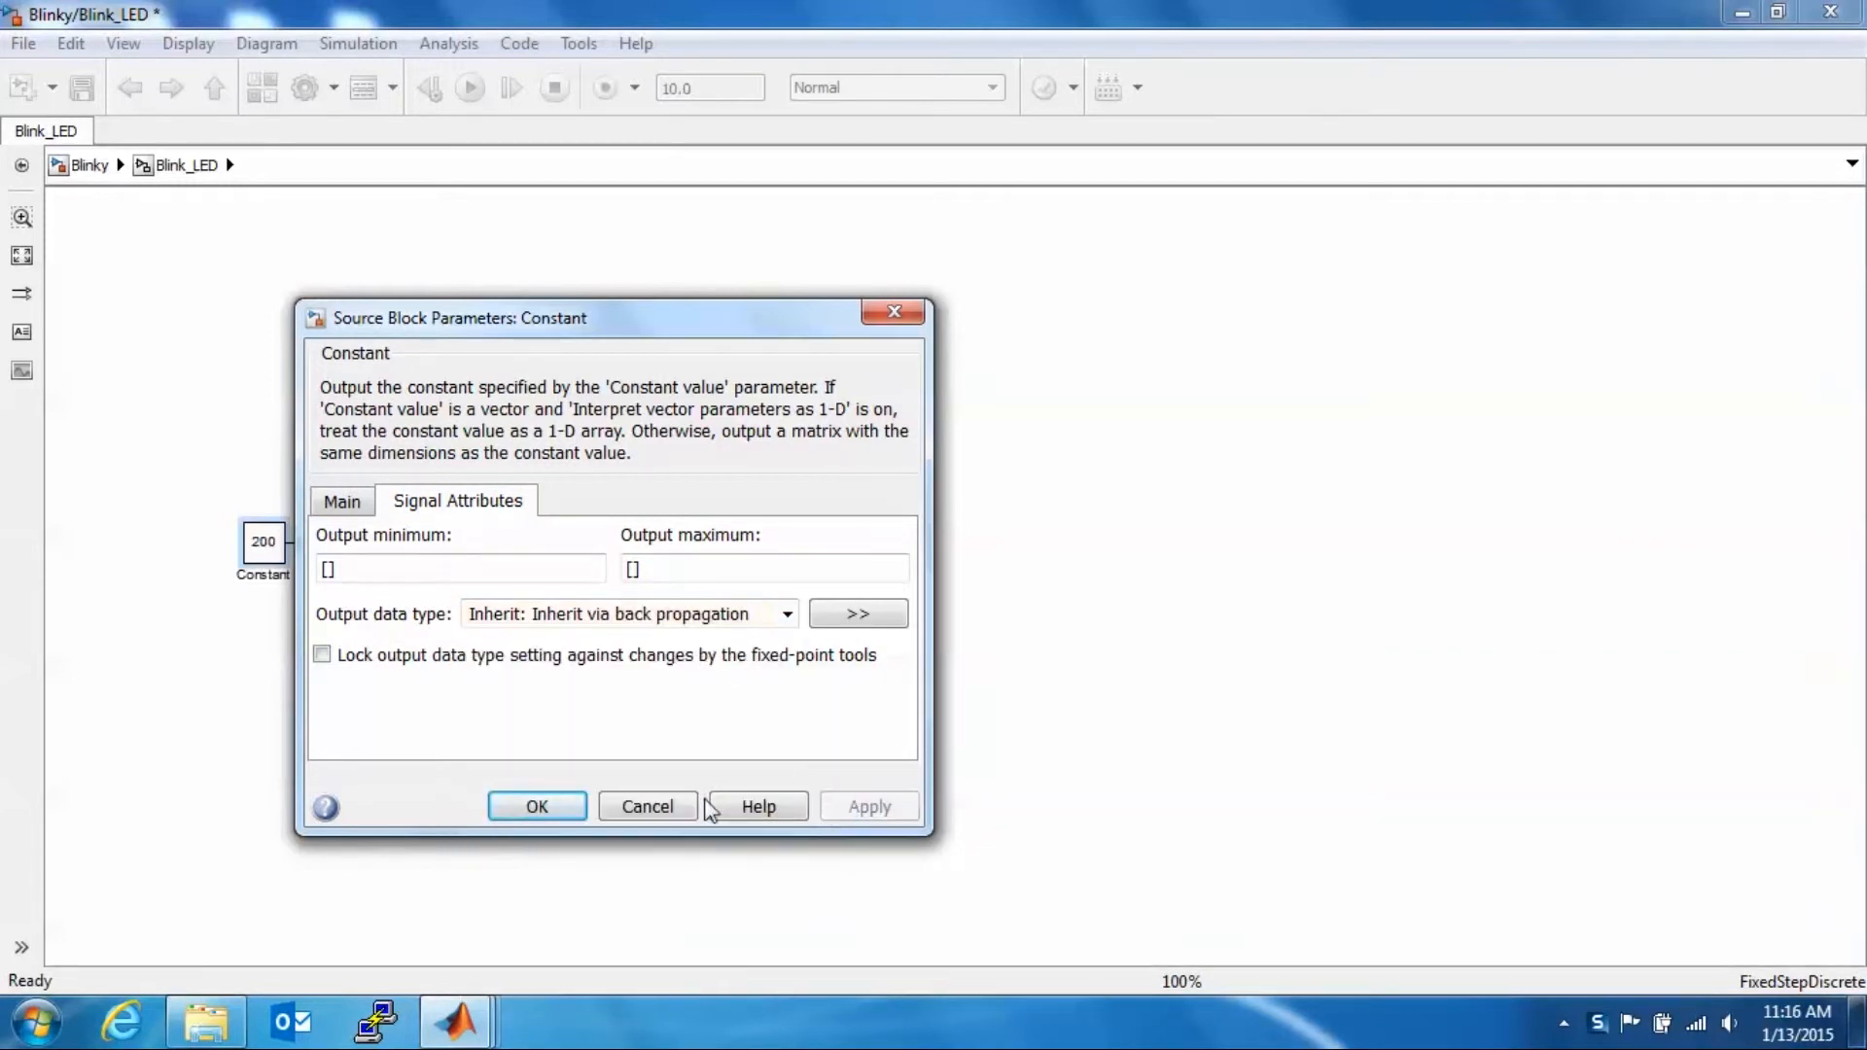
click(540, 807)
click(82, 87)
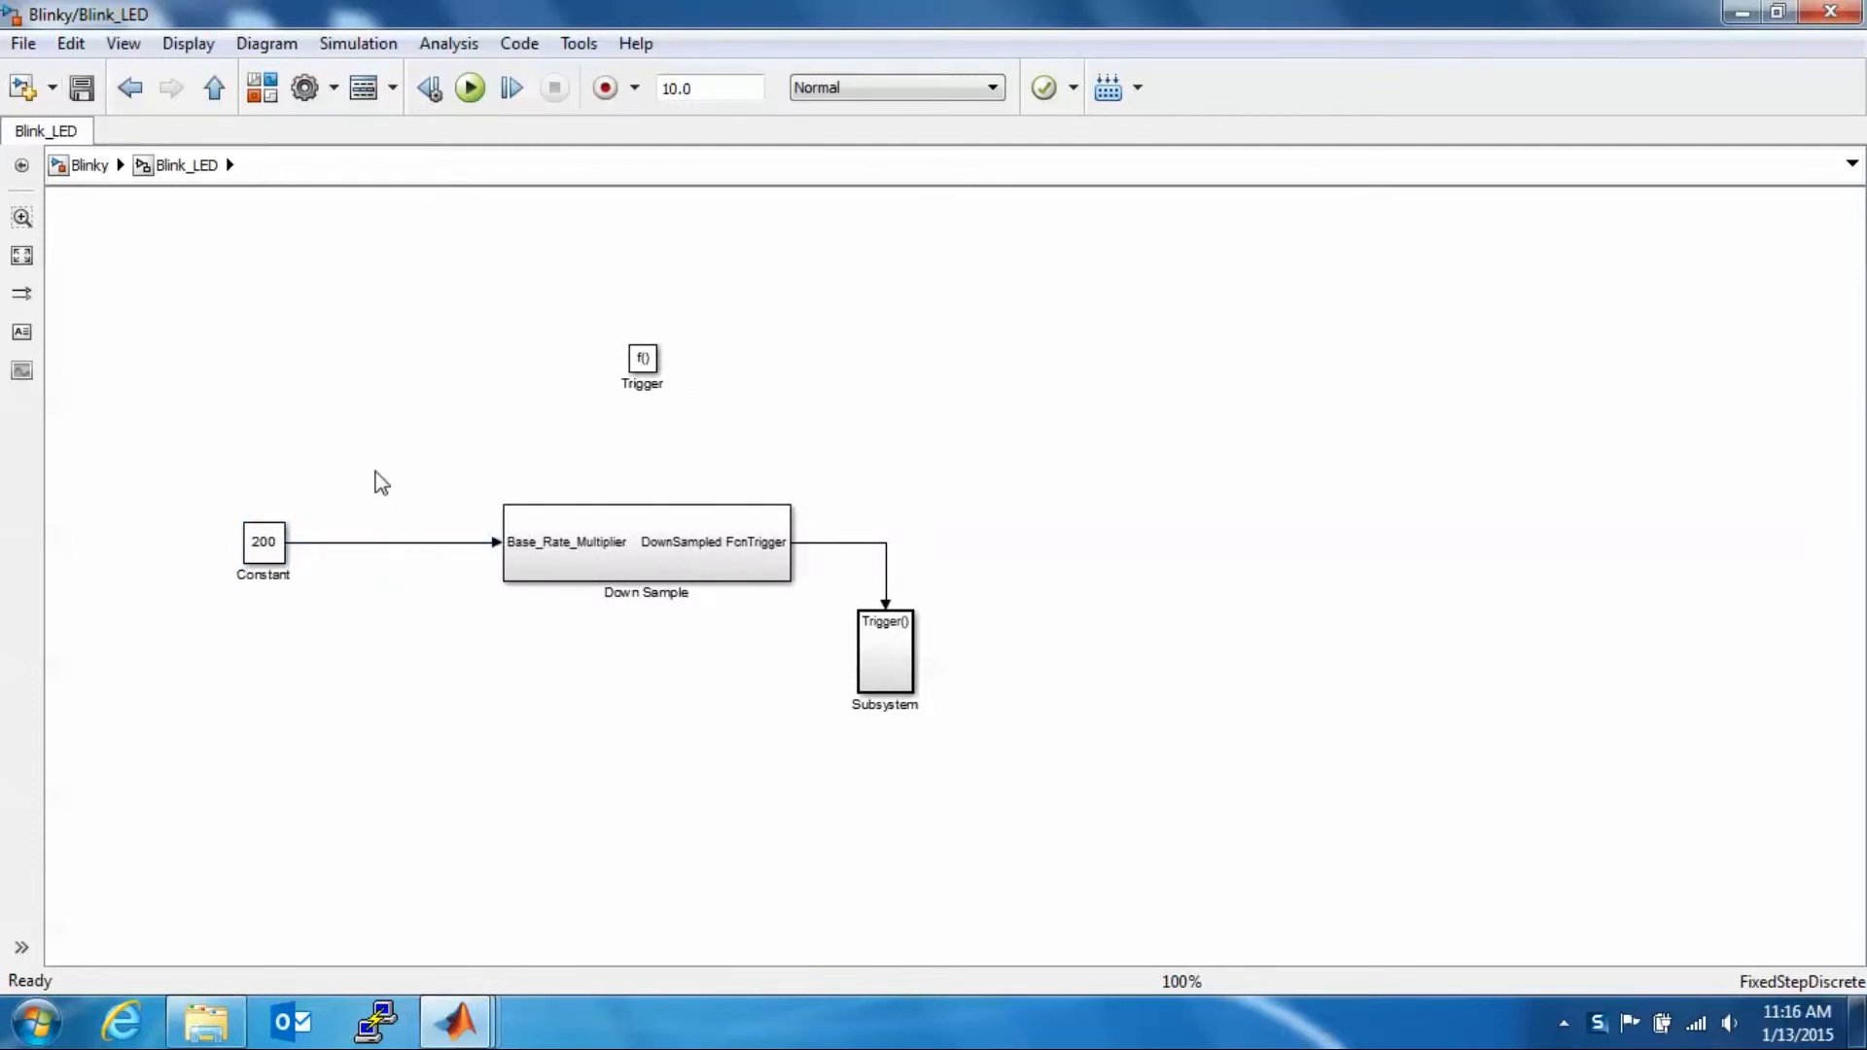
Rename the Constant block as DownSampleMultiplier.
click(286, 563)
click(288, 575)
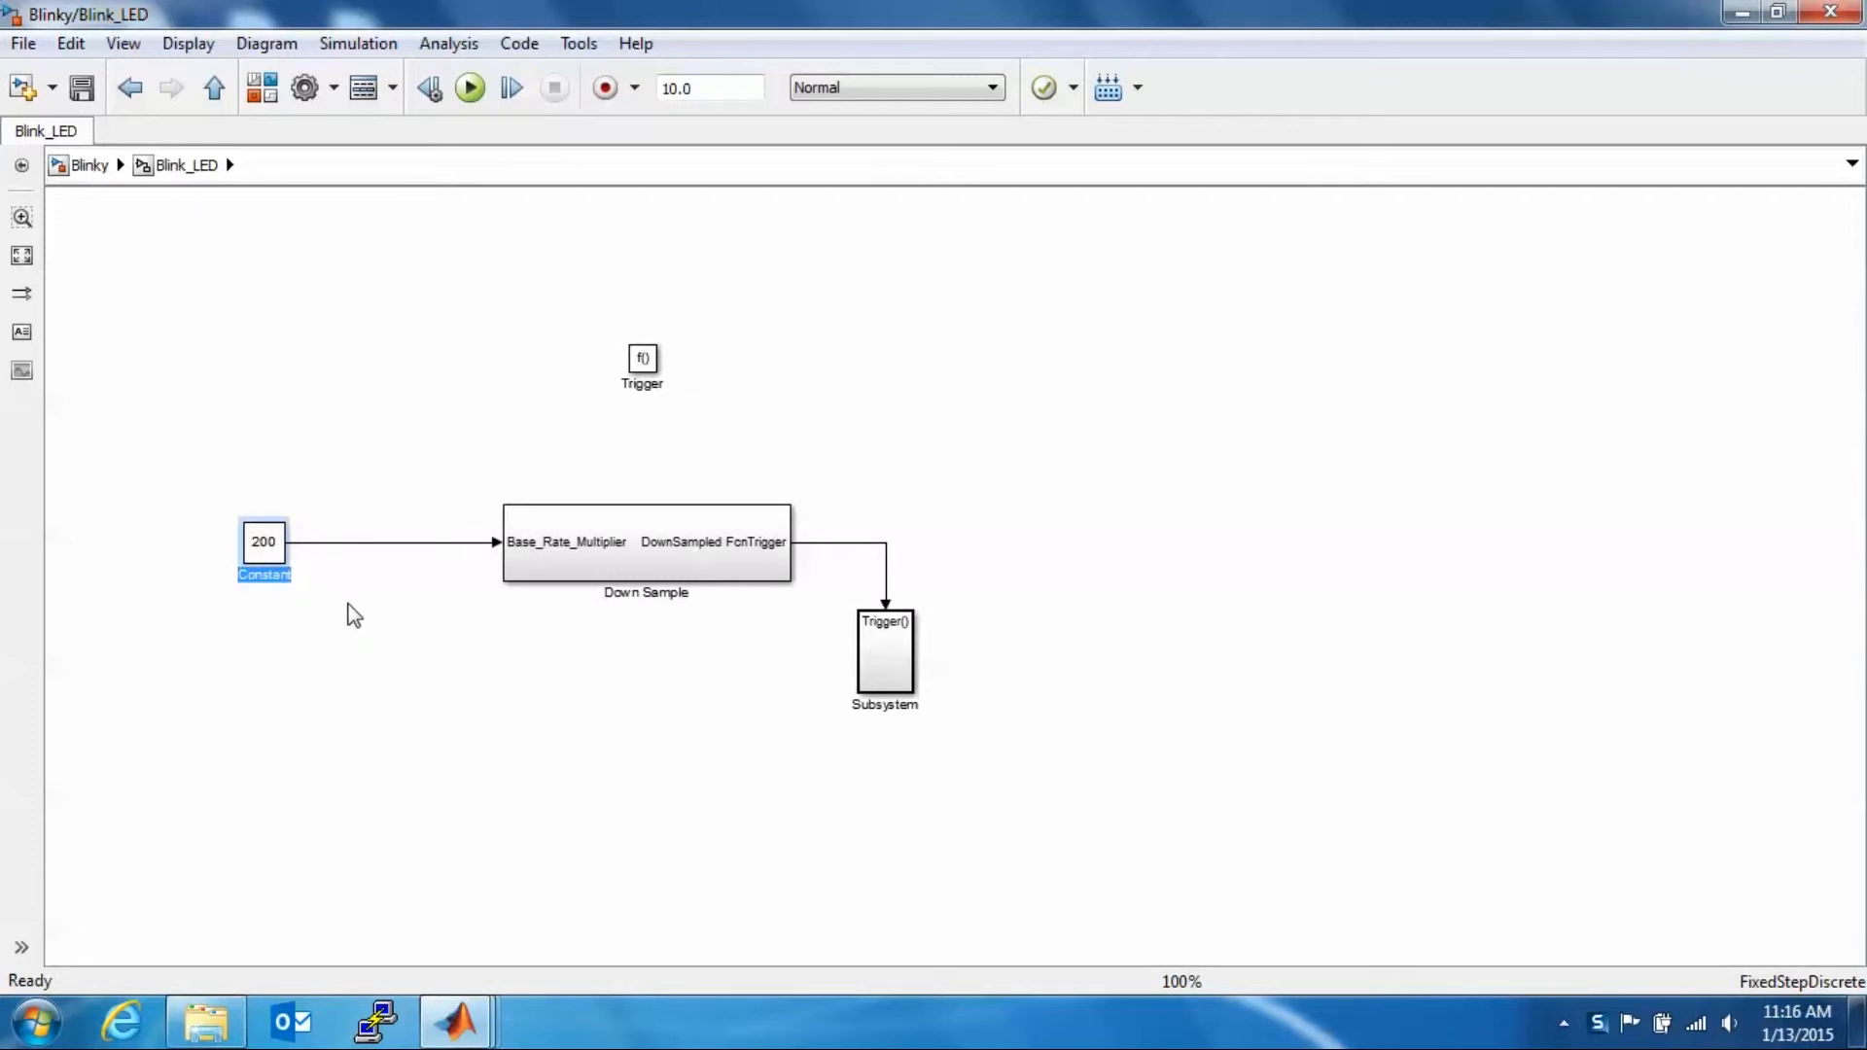
text(DownSampleMult)
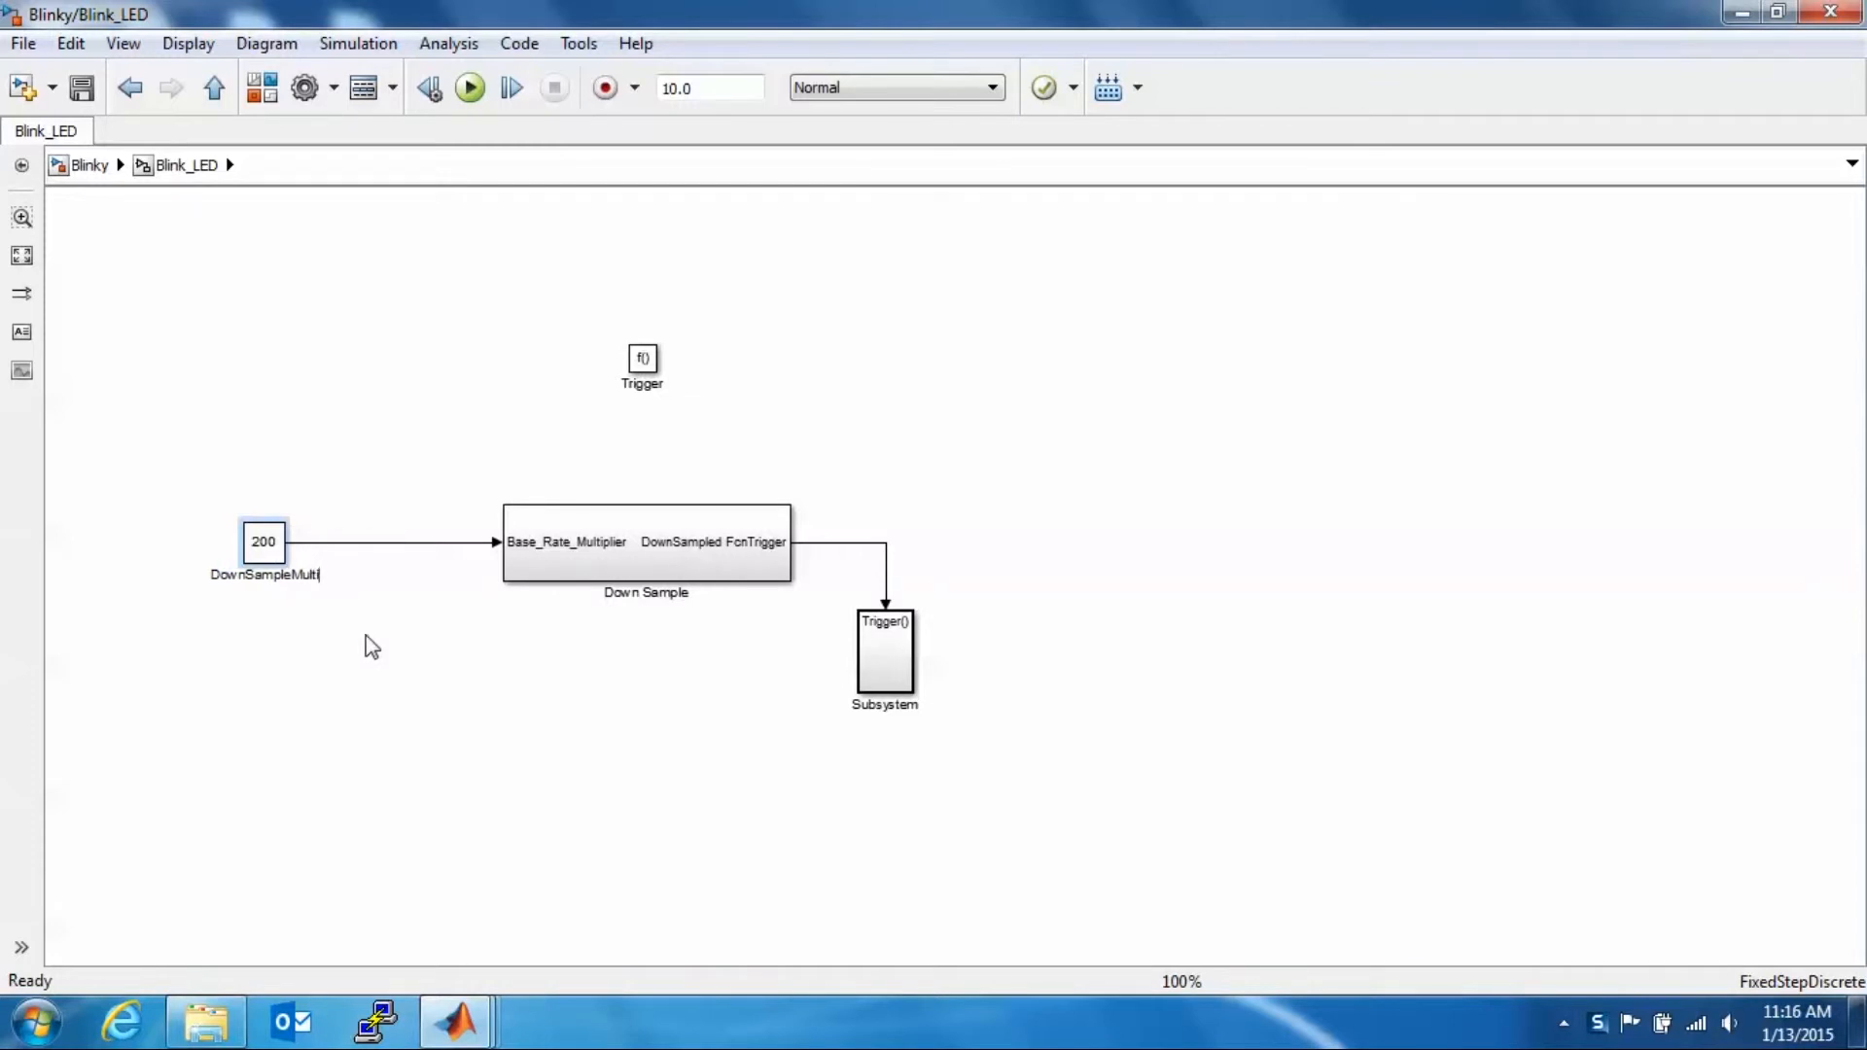
text(iplier)
click(373, 647)
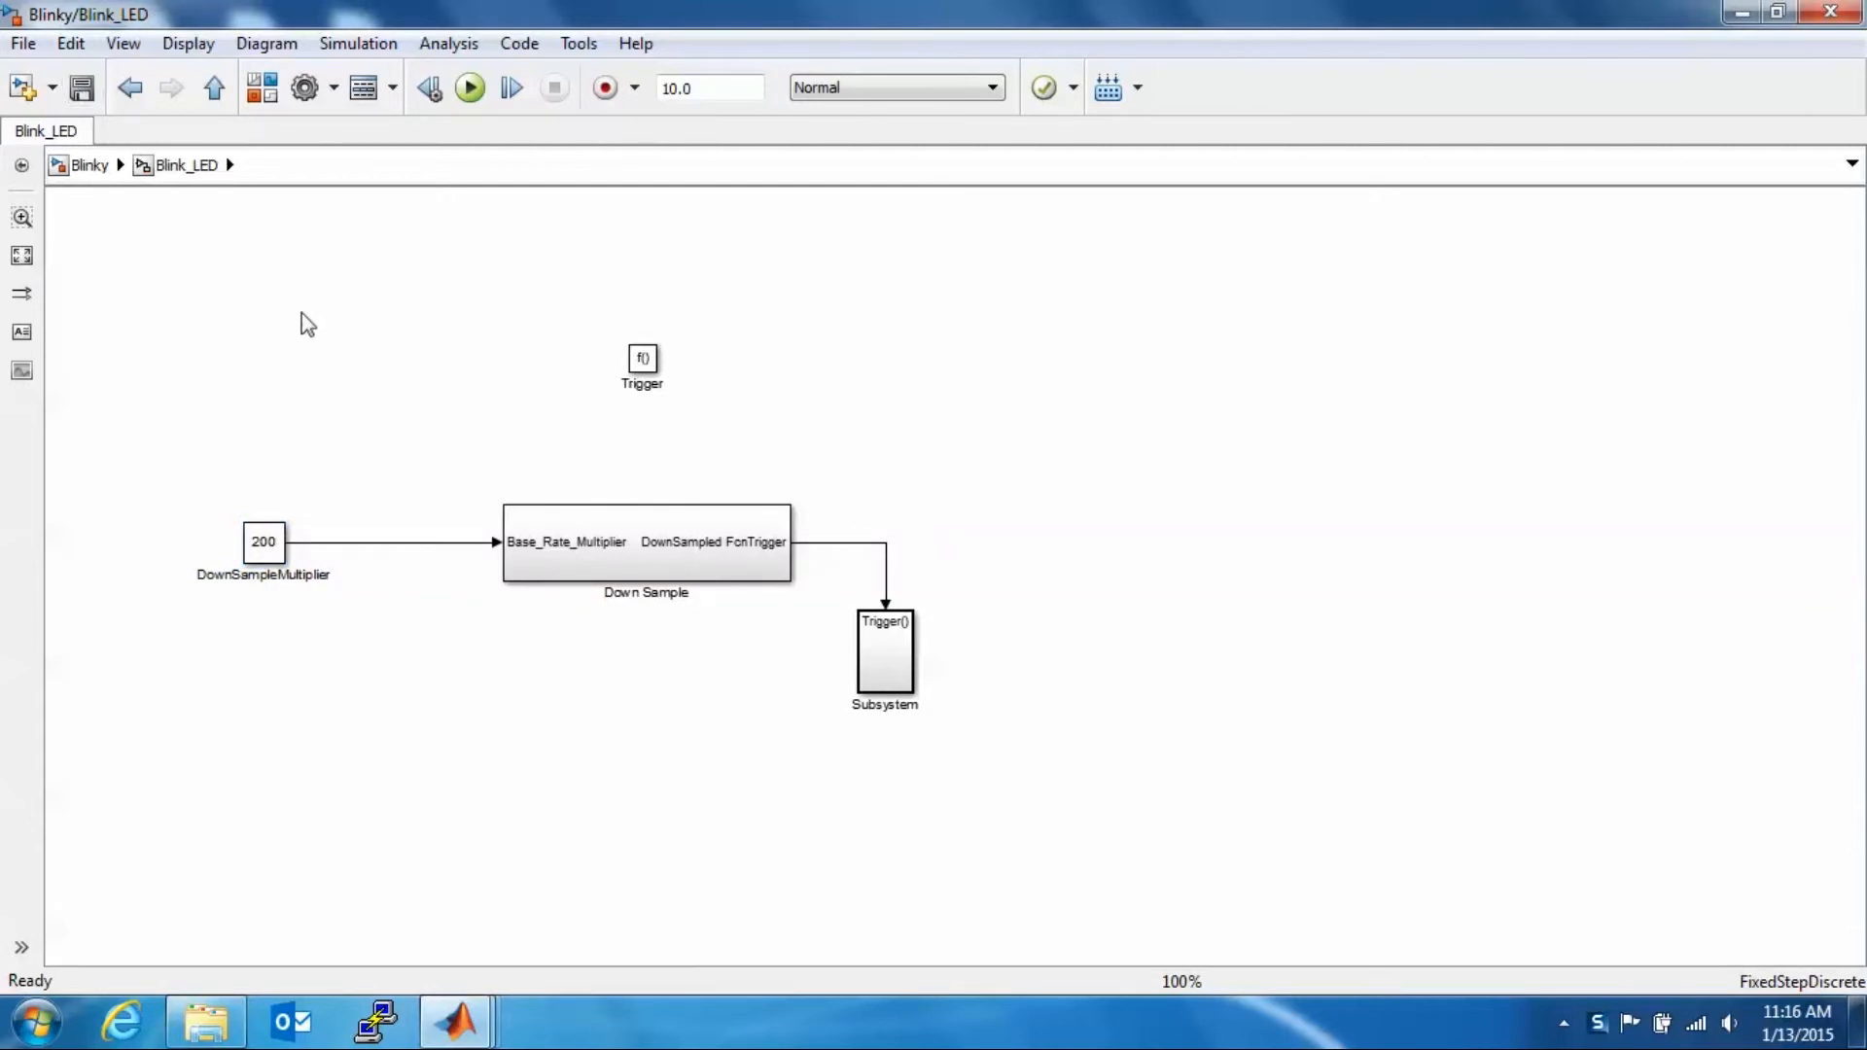
Check the contents of the nested subsystem, return to the top level of Blinky and build the model.
click(880, 677)
double_click(880, 678)
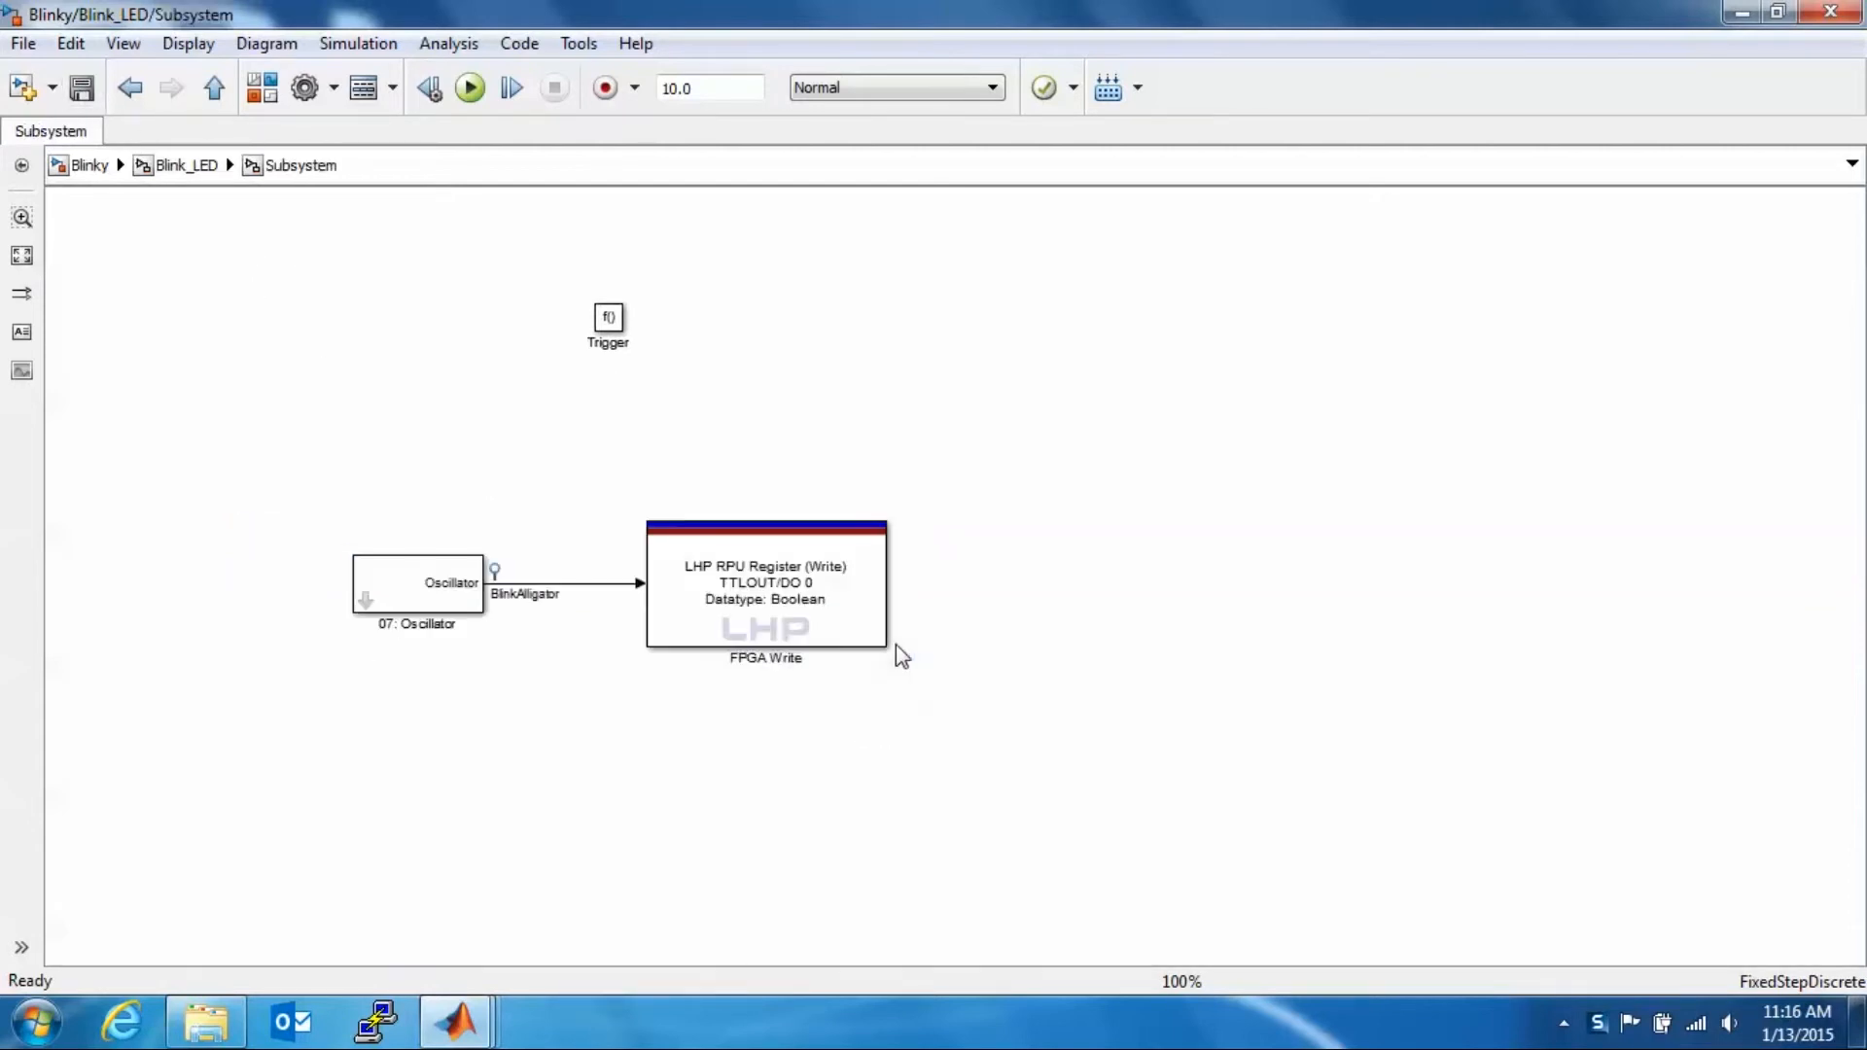
click(92, 167)
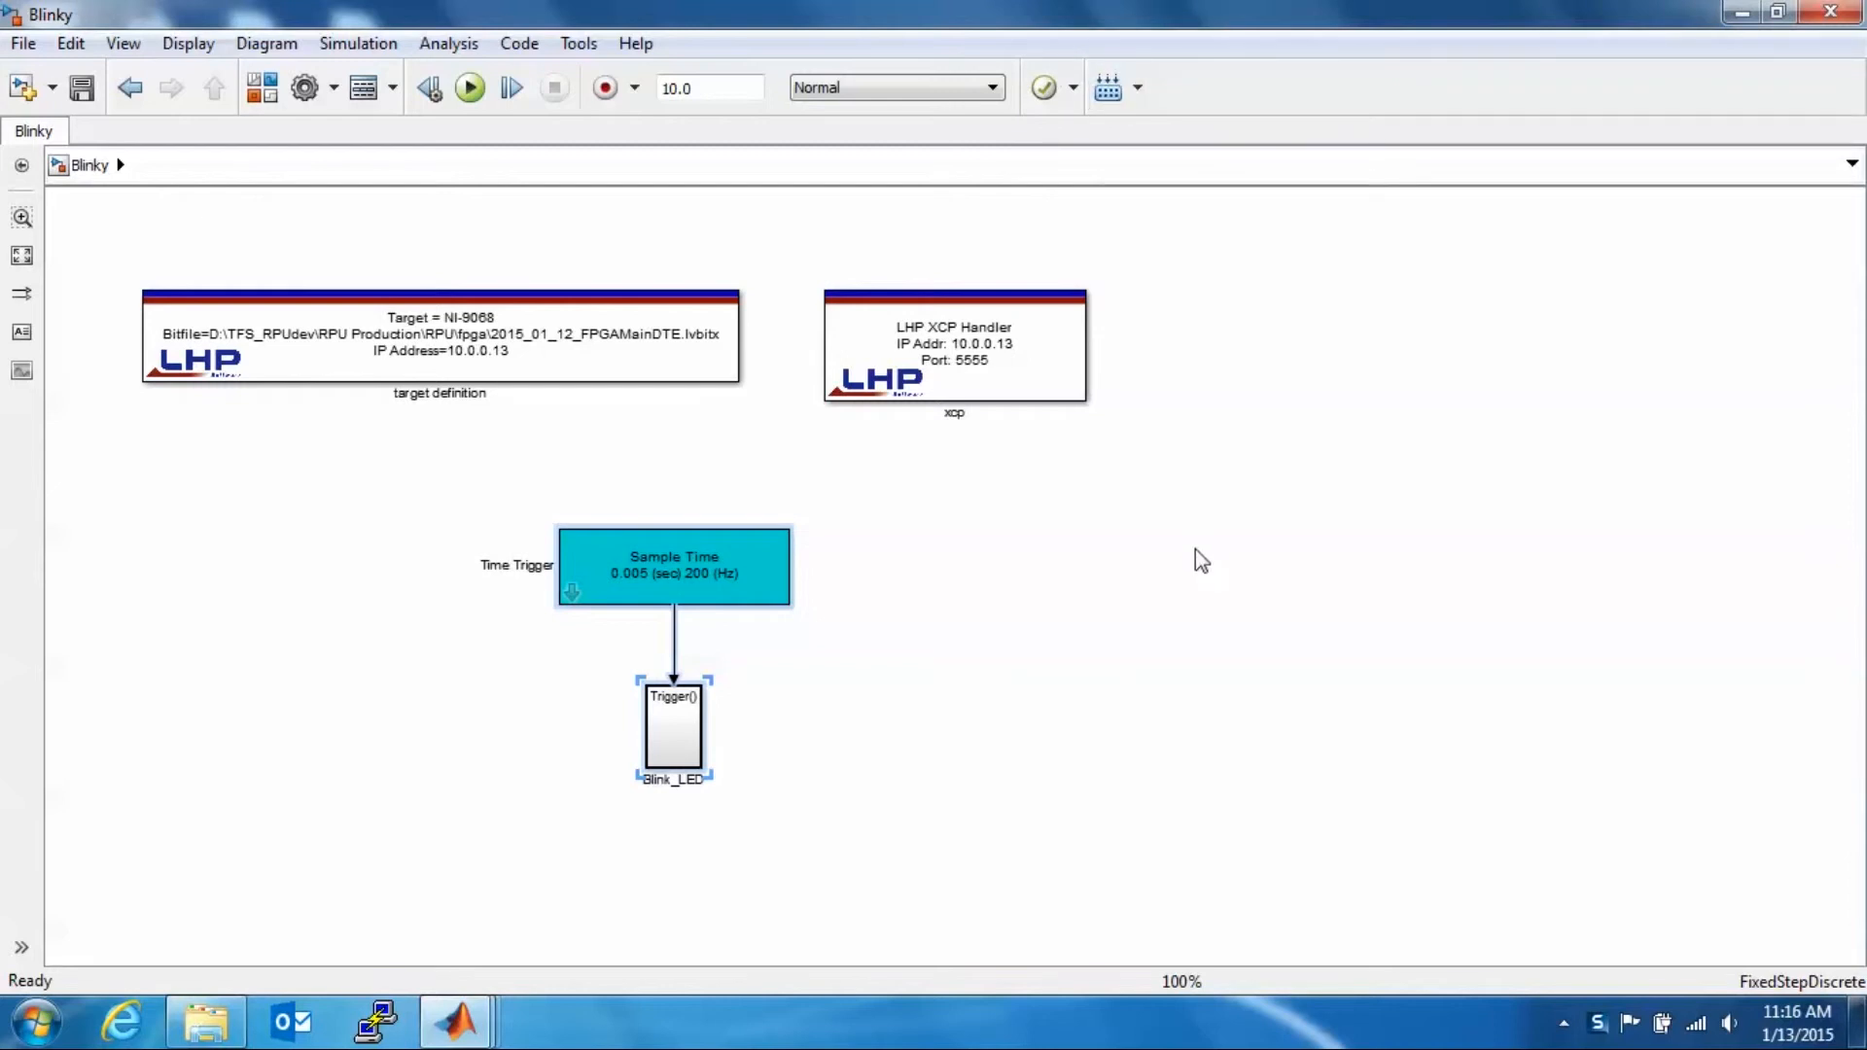
key(ctrl+b)
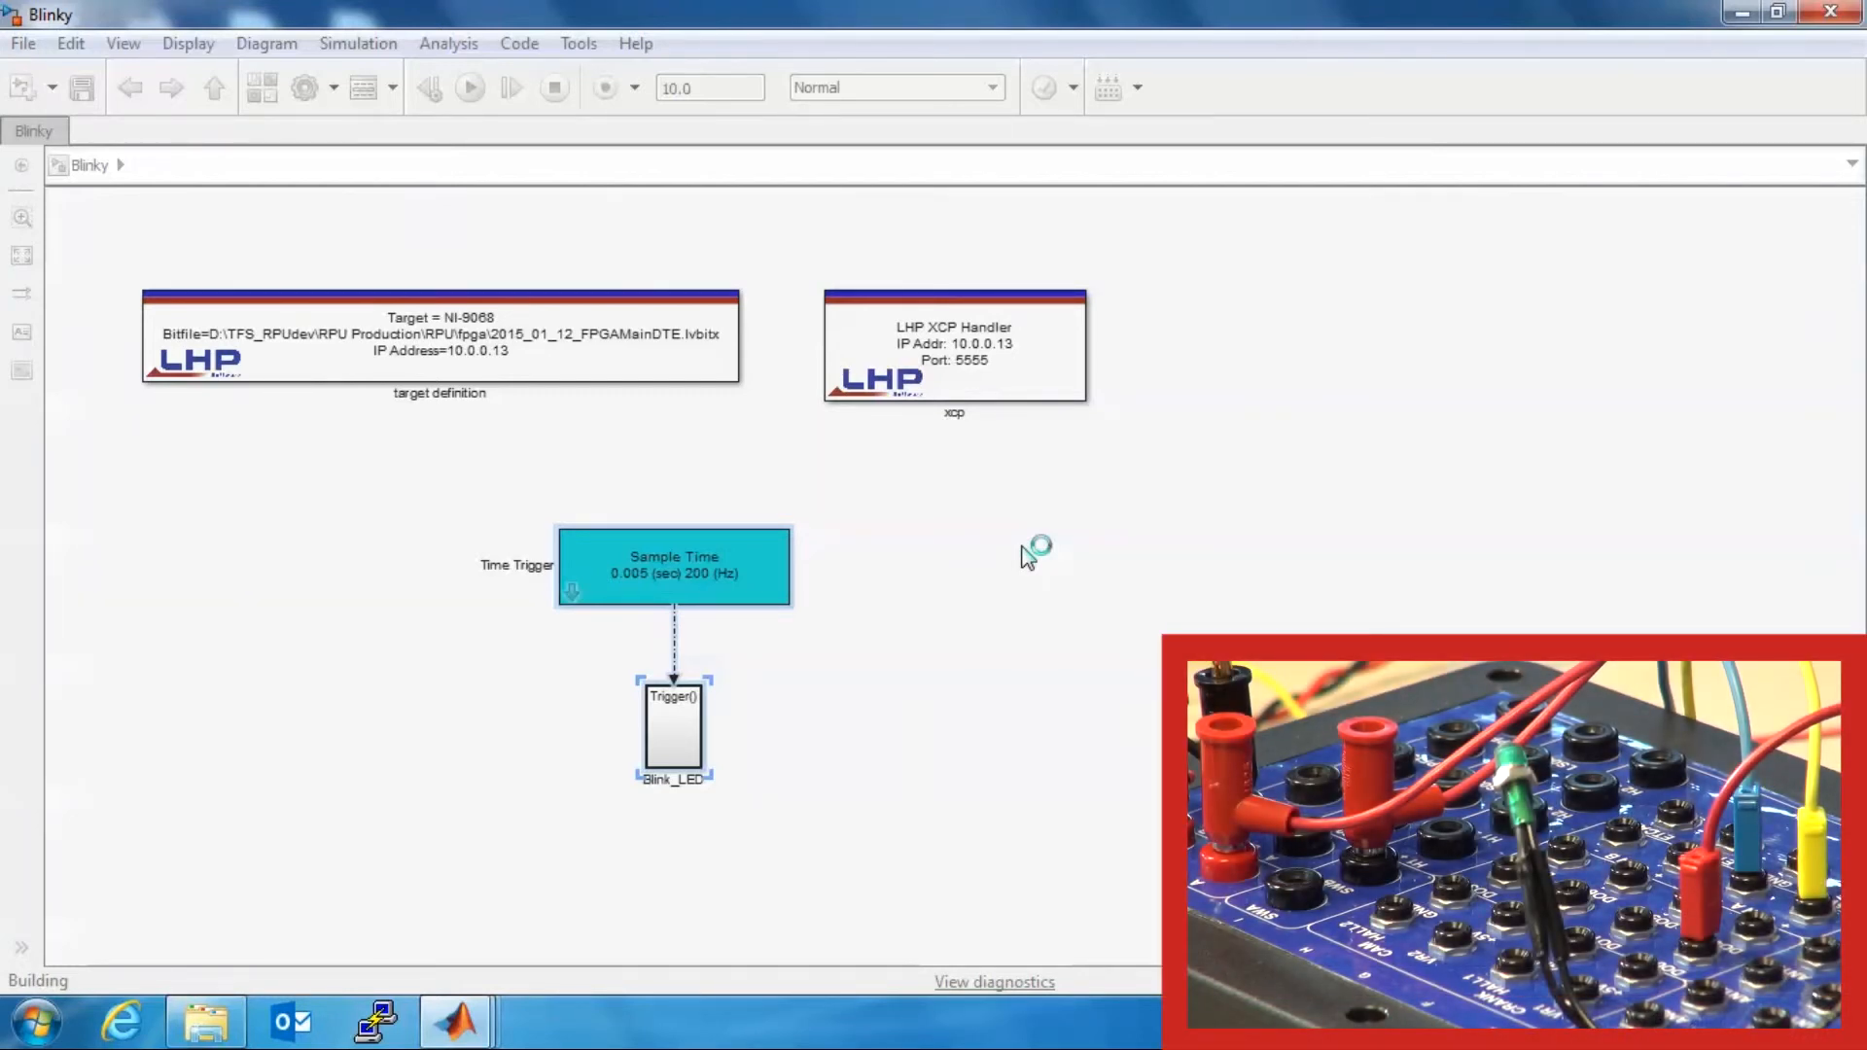
click(1029, 258)
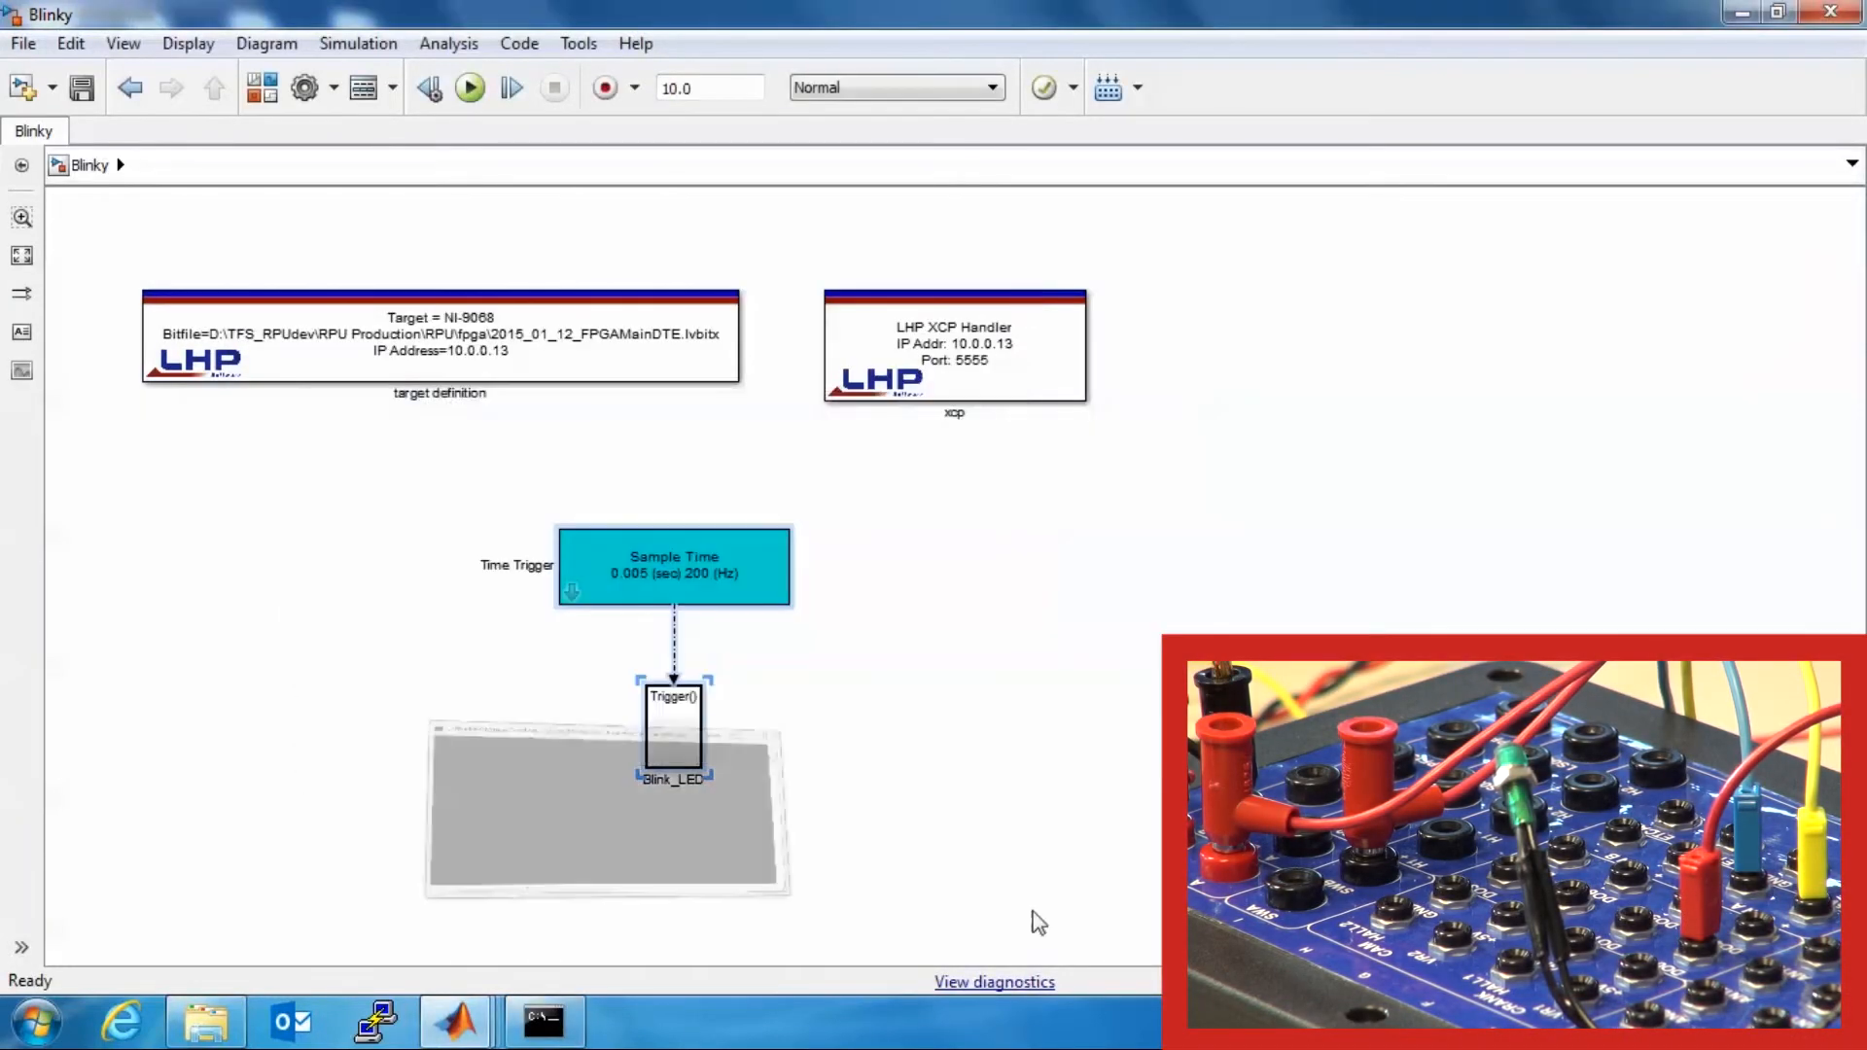
Examine the Blinky build log in the Diagnostic Viewer for the compile, target transfer and execution messages.
click(1021, 983)
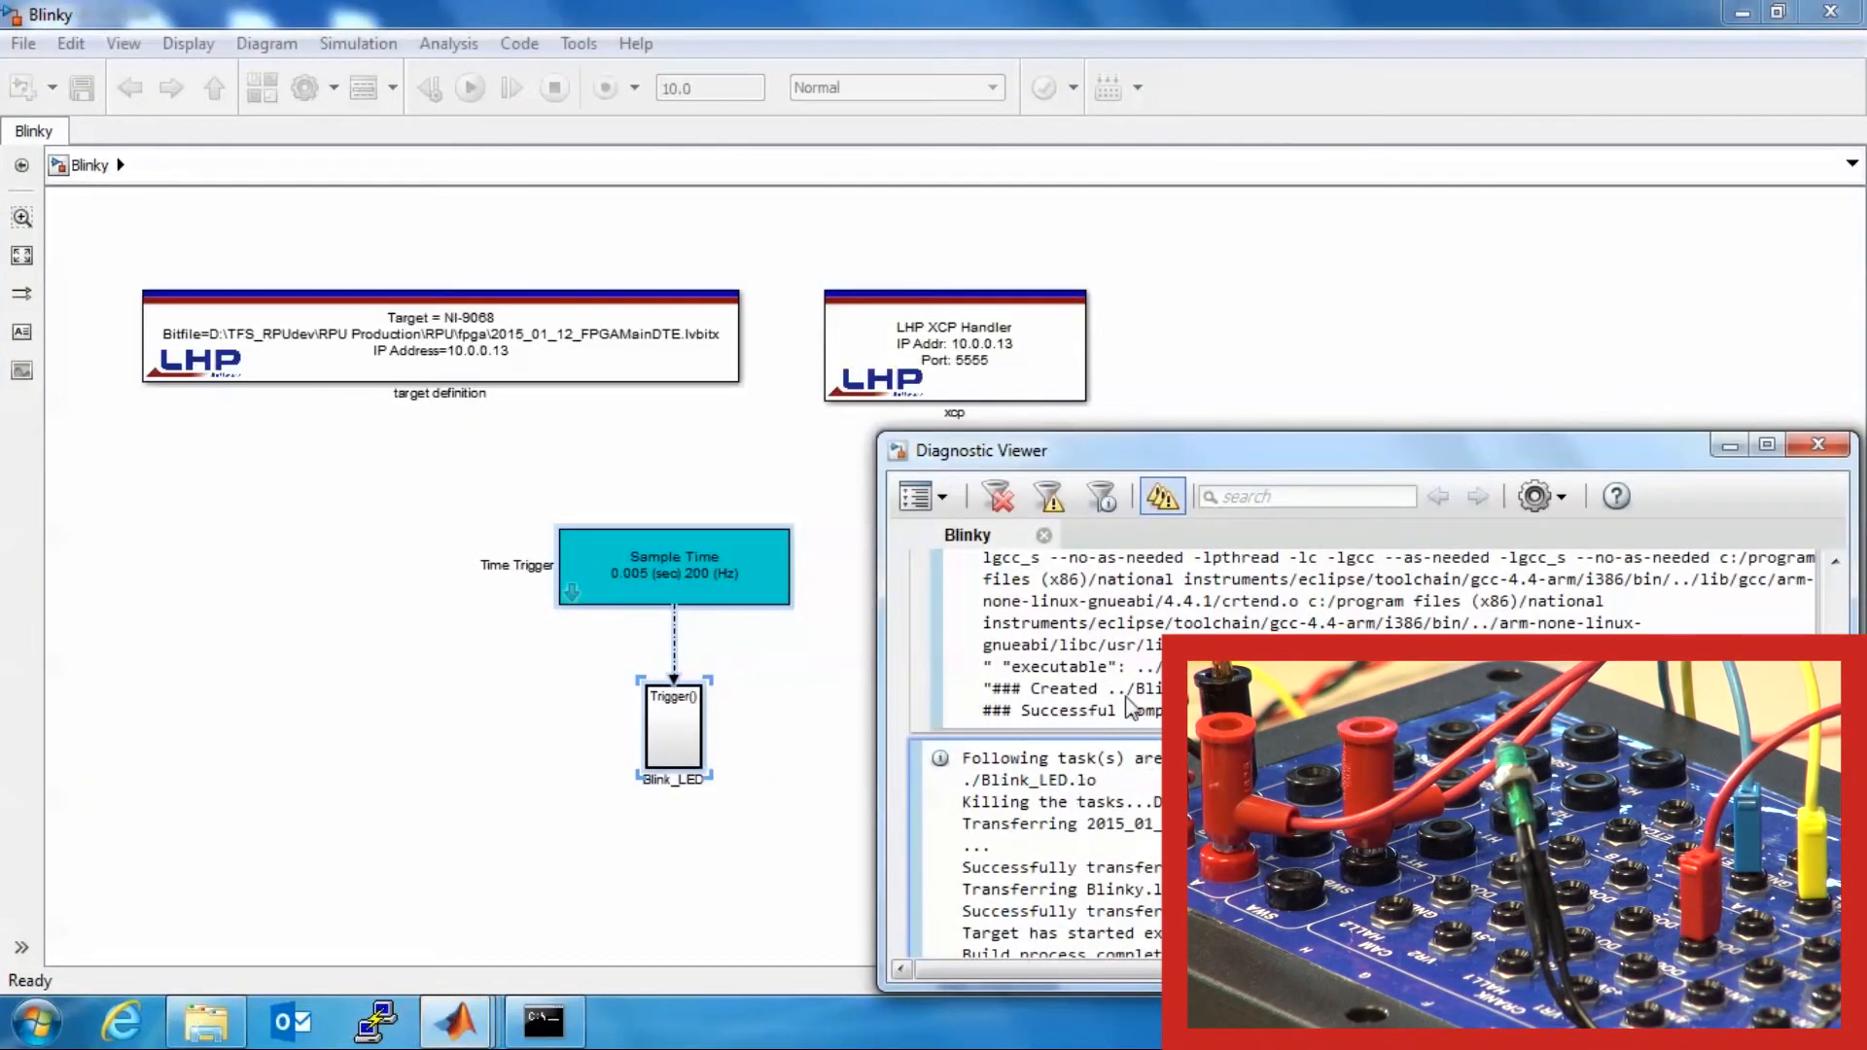
drag(1213, 457, 1017, 368)
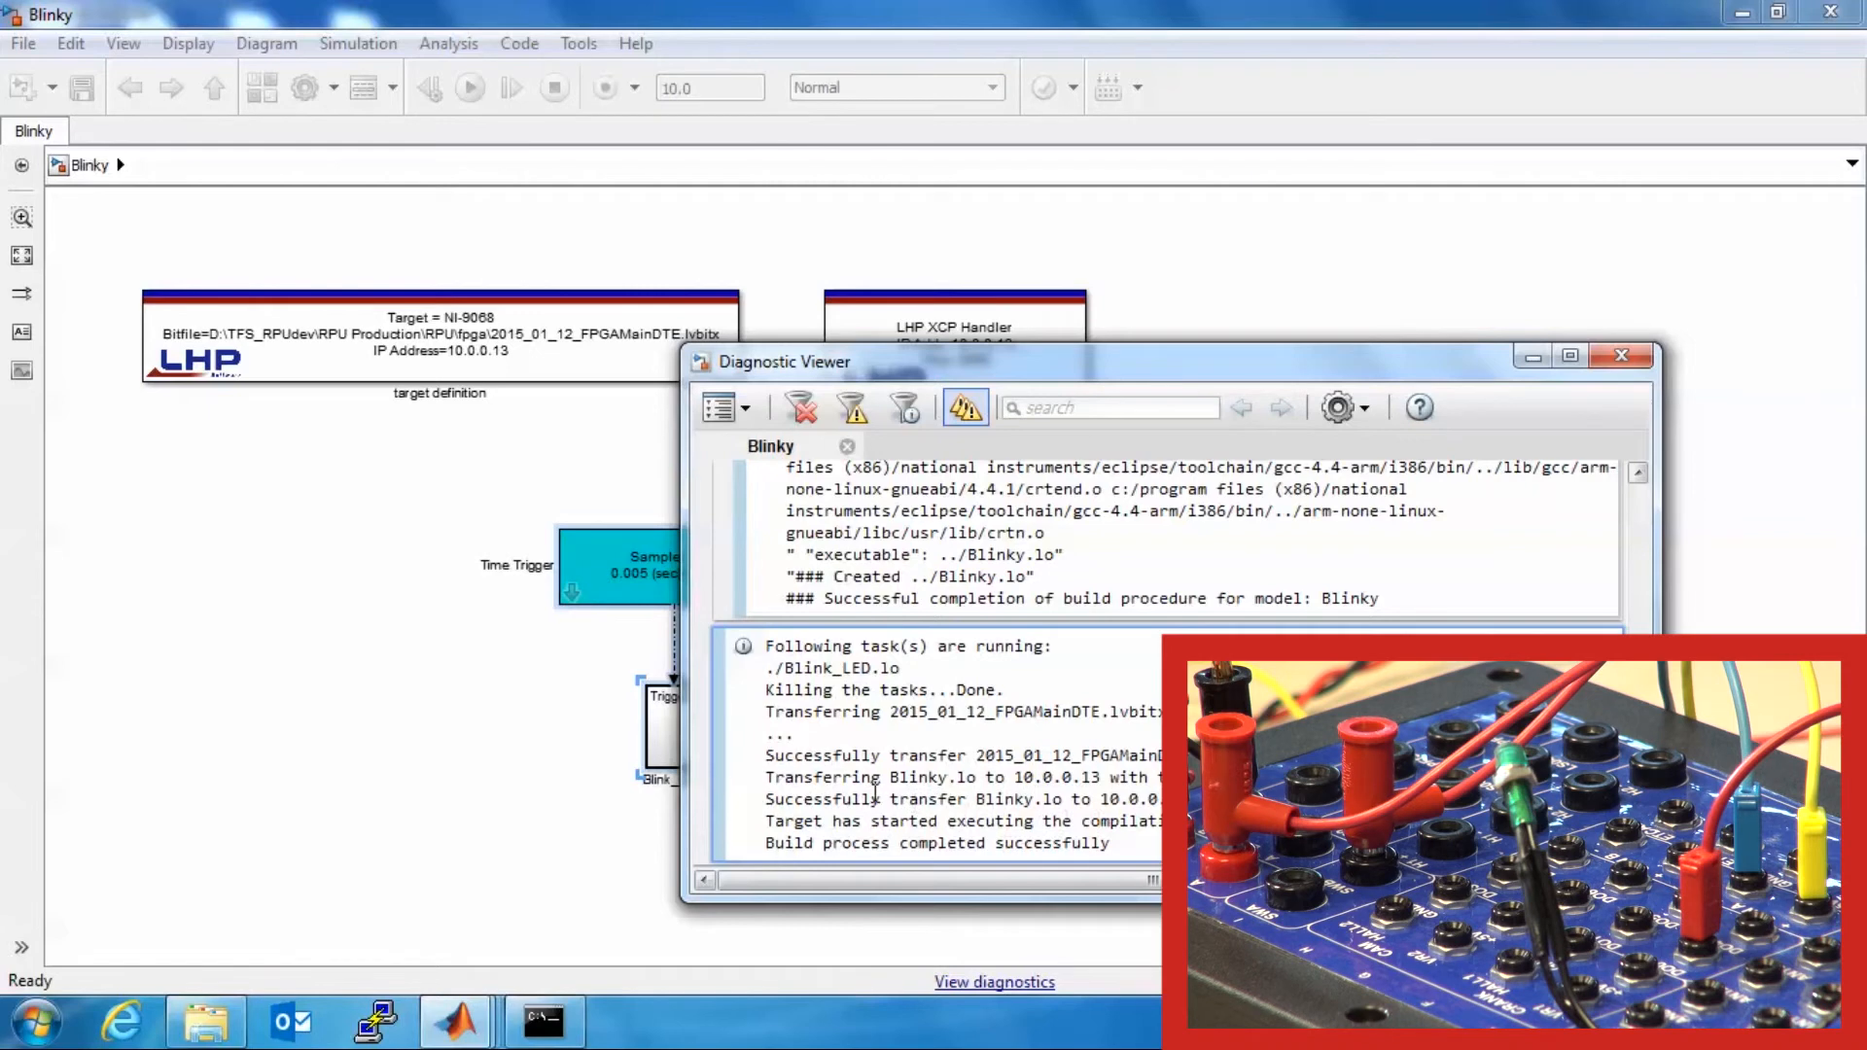
drag(929, 803, 1092, 823)
drag(919, 843, 1136, 825)
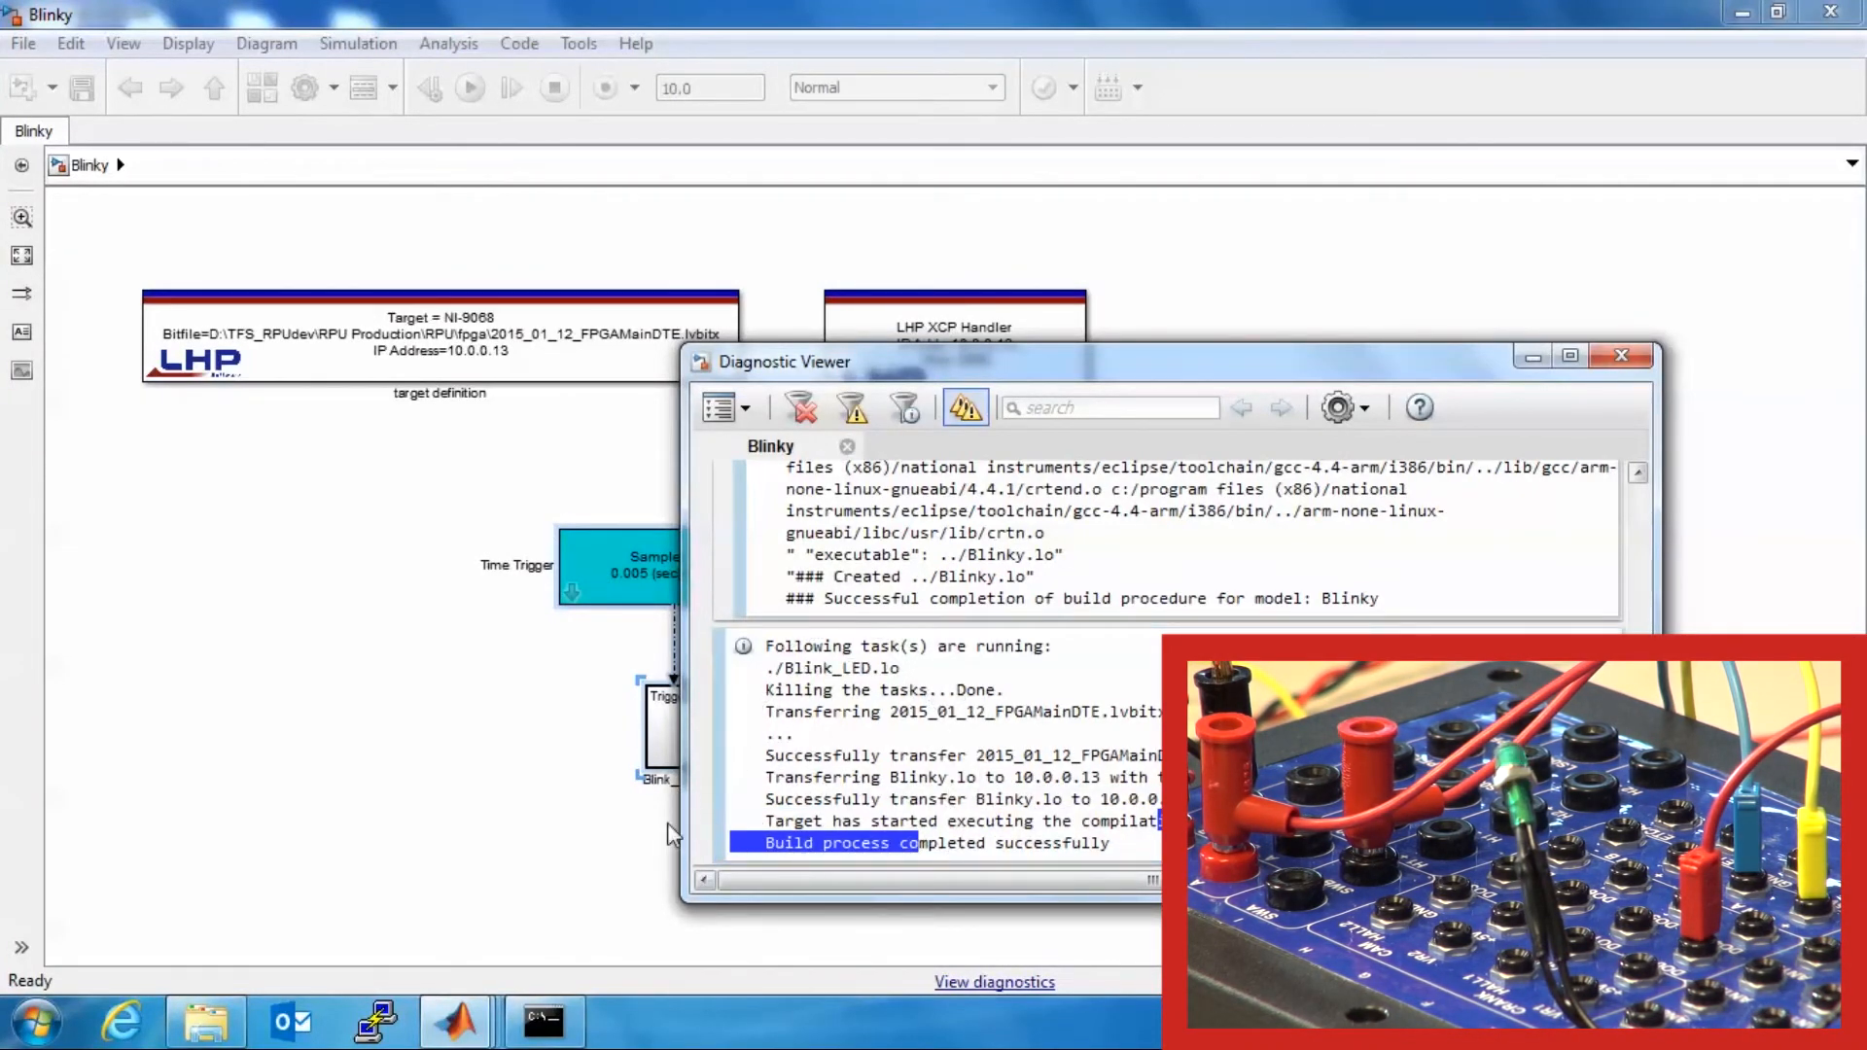
scroll(1167, 665, up, 6)
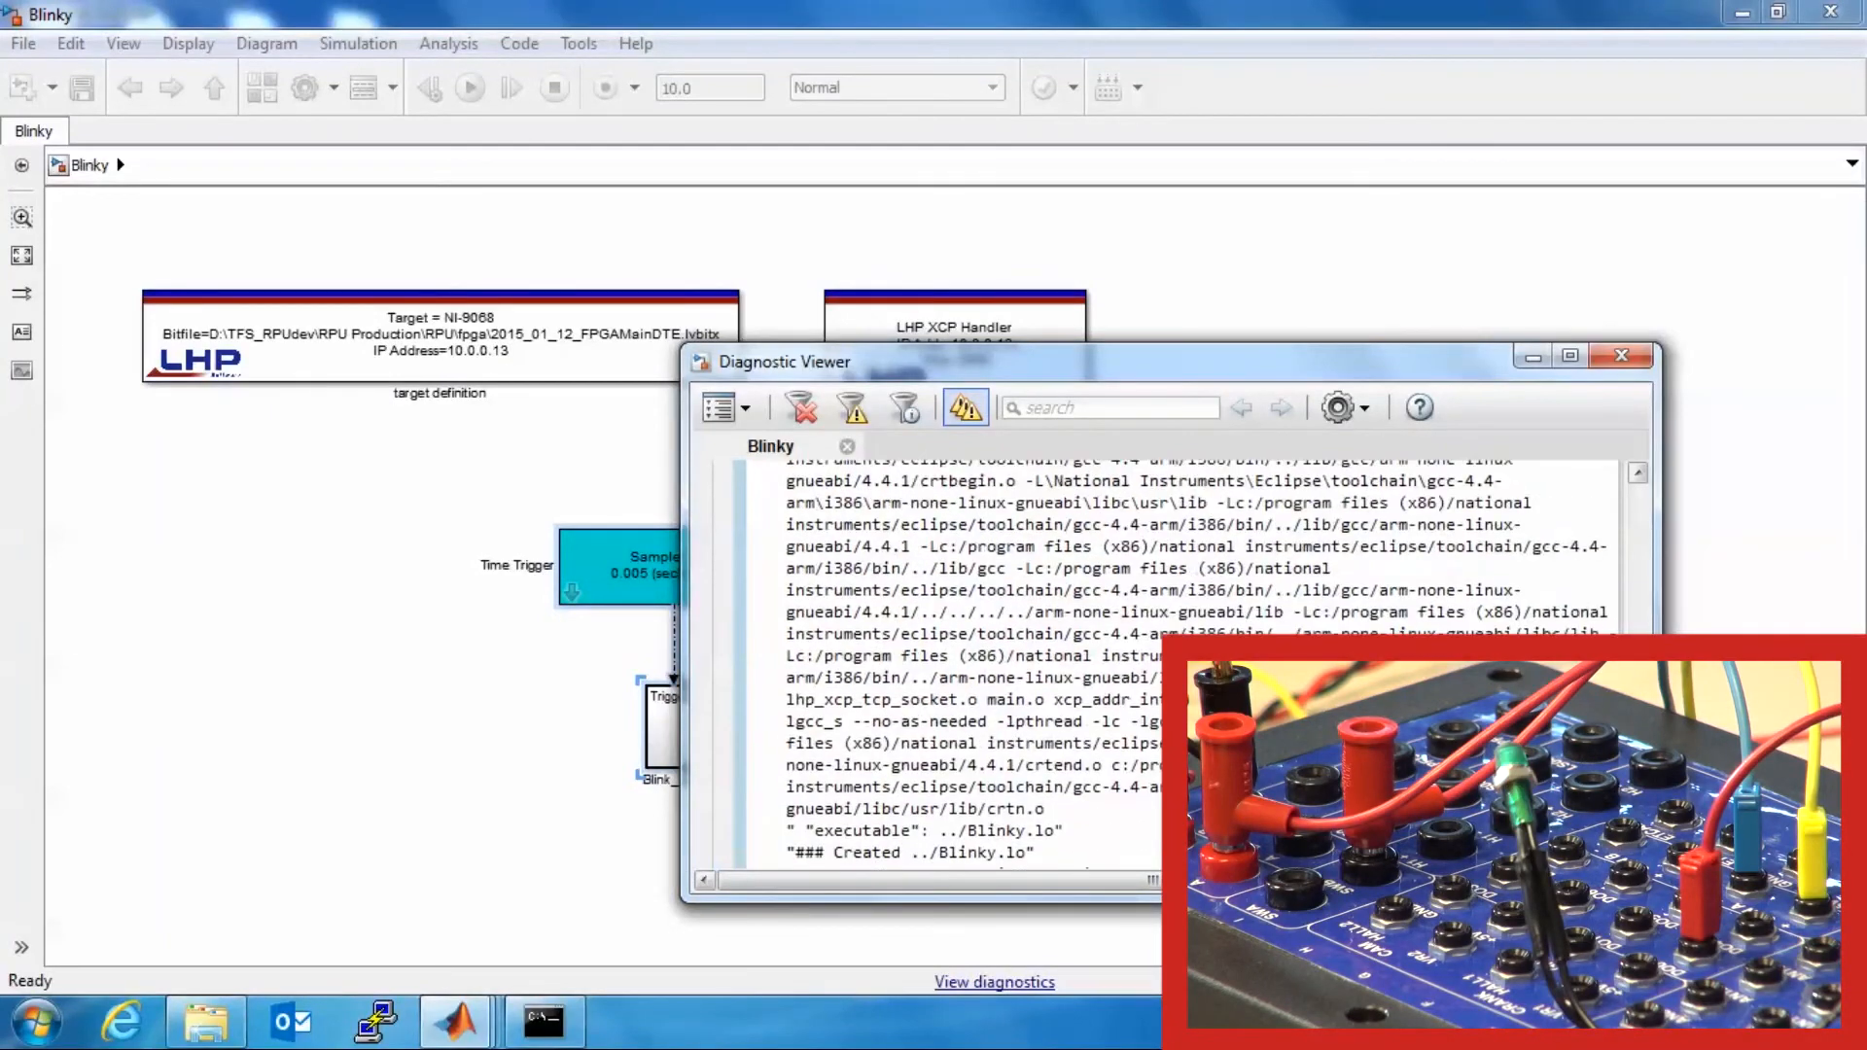
scroll(1167, 665, up, 10)
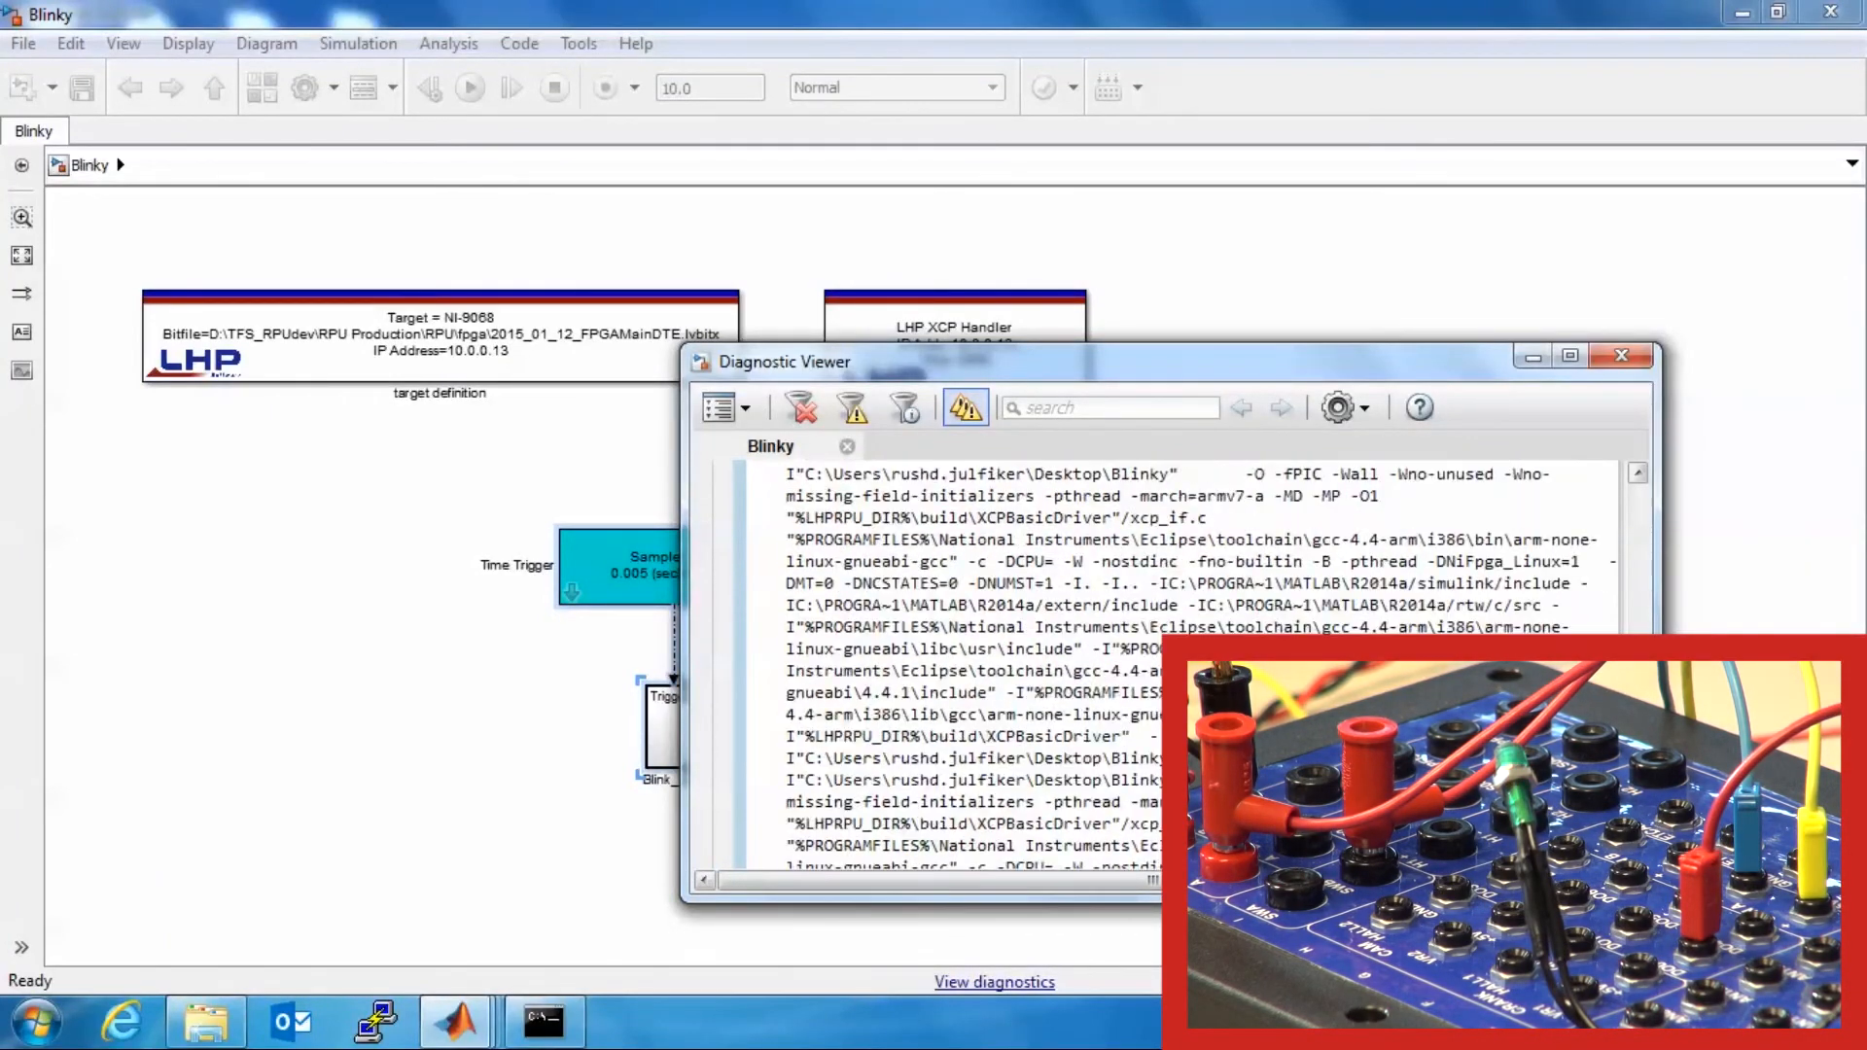
drag(1633, 654, 1641, 846)
click(621, 840)
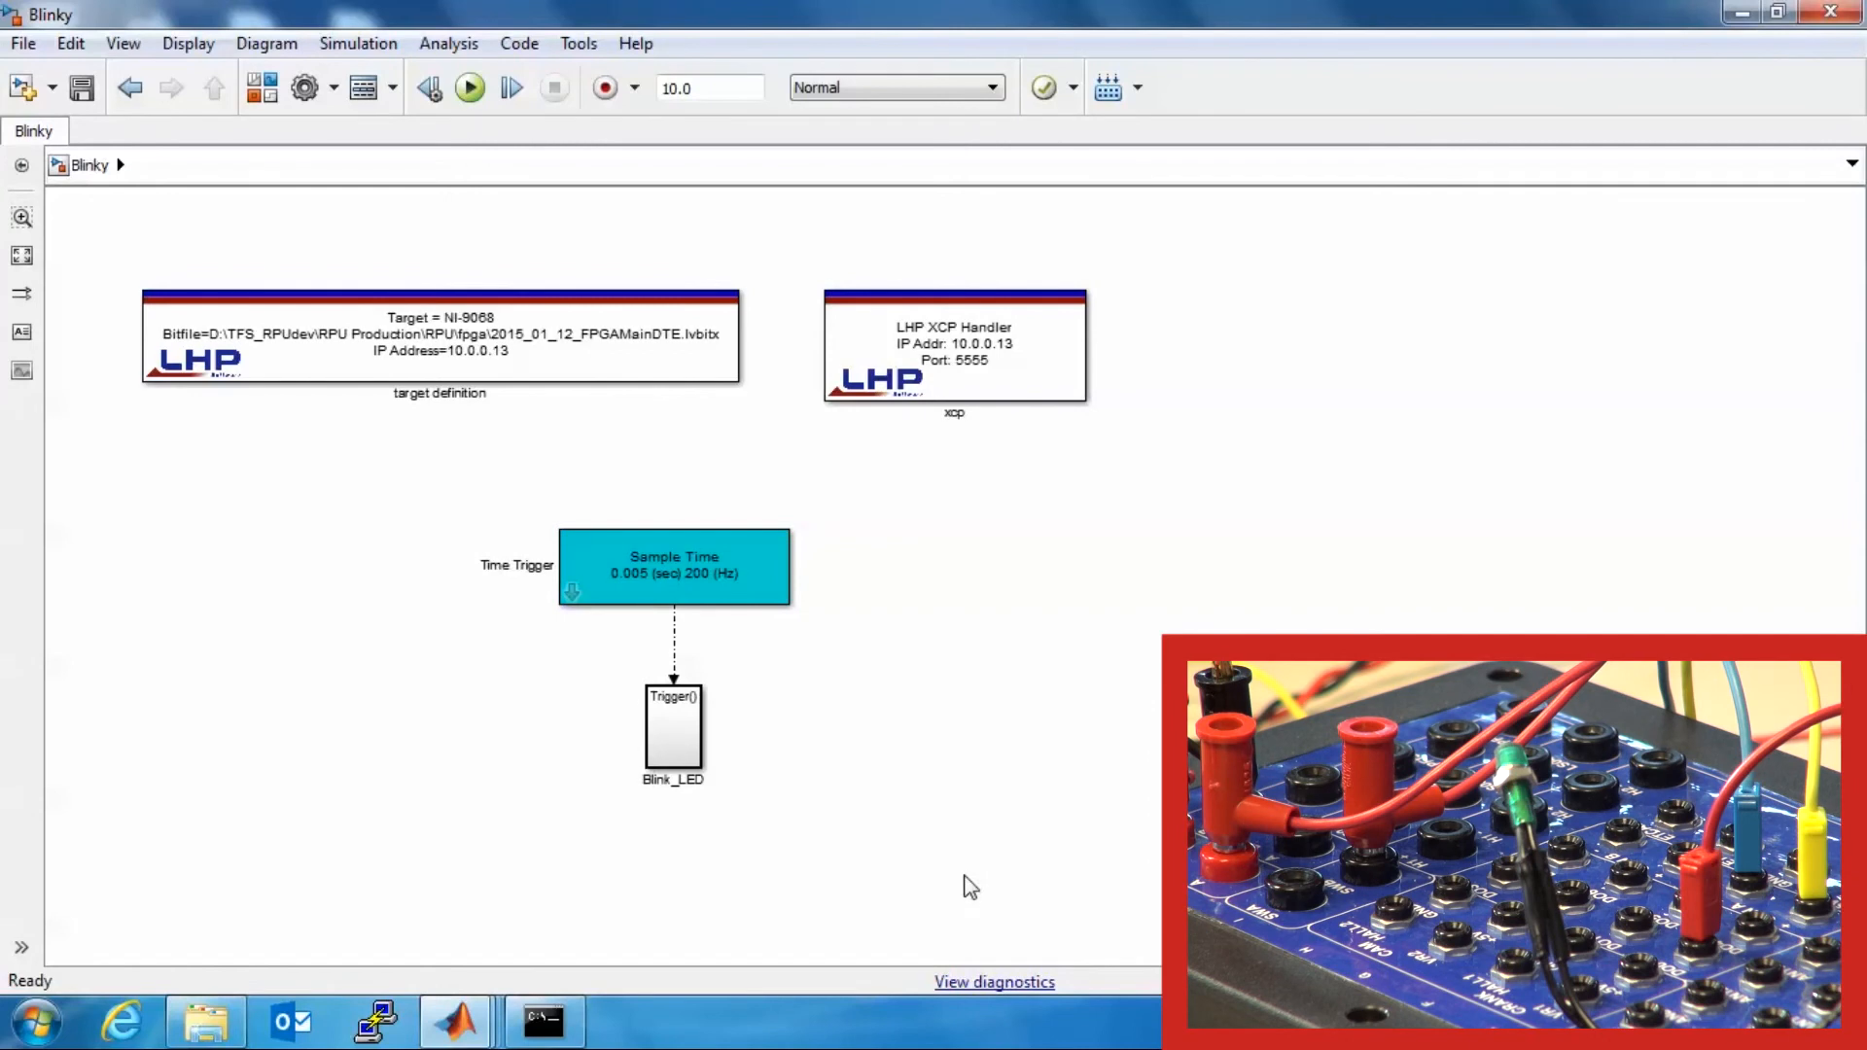
Open the Blink_LED subsystem and review the DownSampleMultiplier constant feeding the Down Sample block.
click(700, 601)
double_click(680, 750)
click(268, 546)
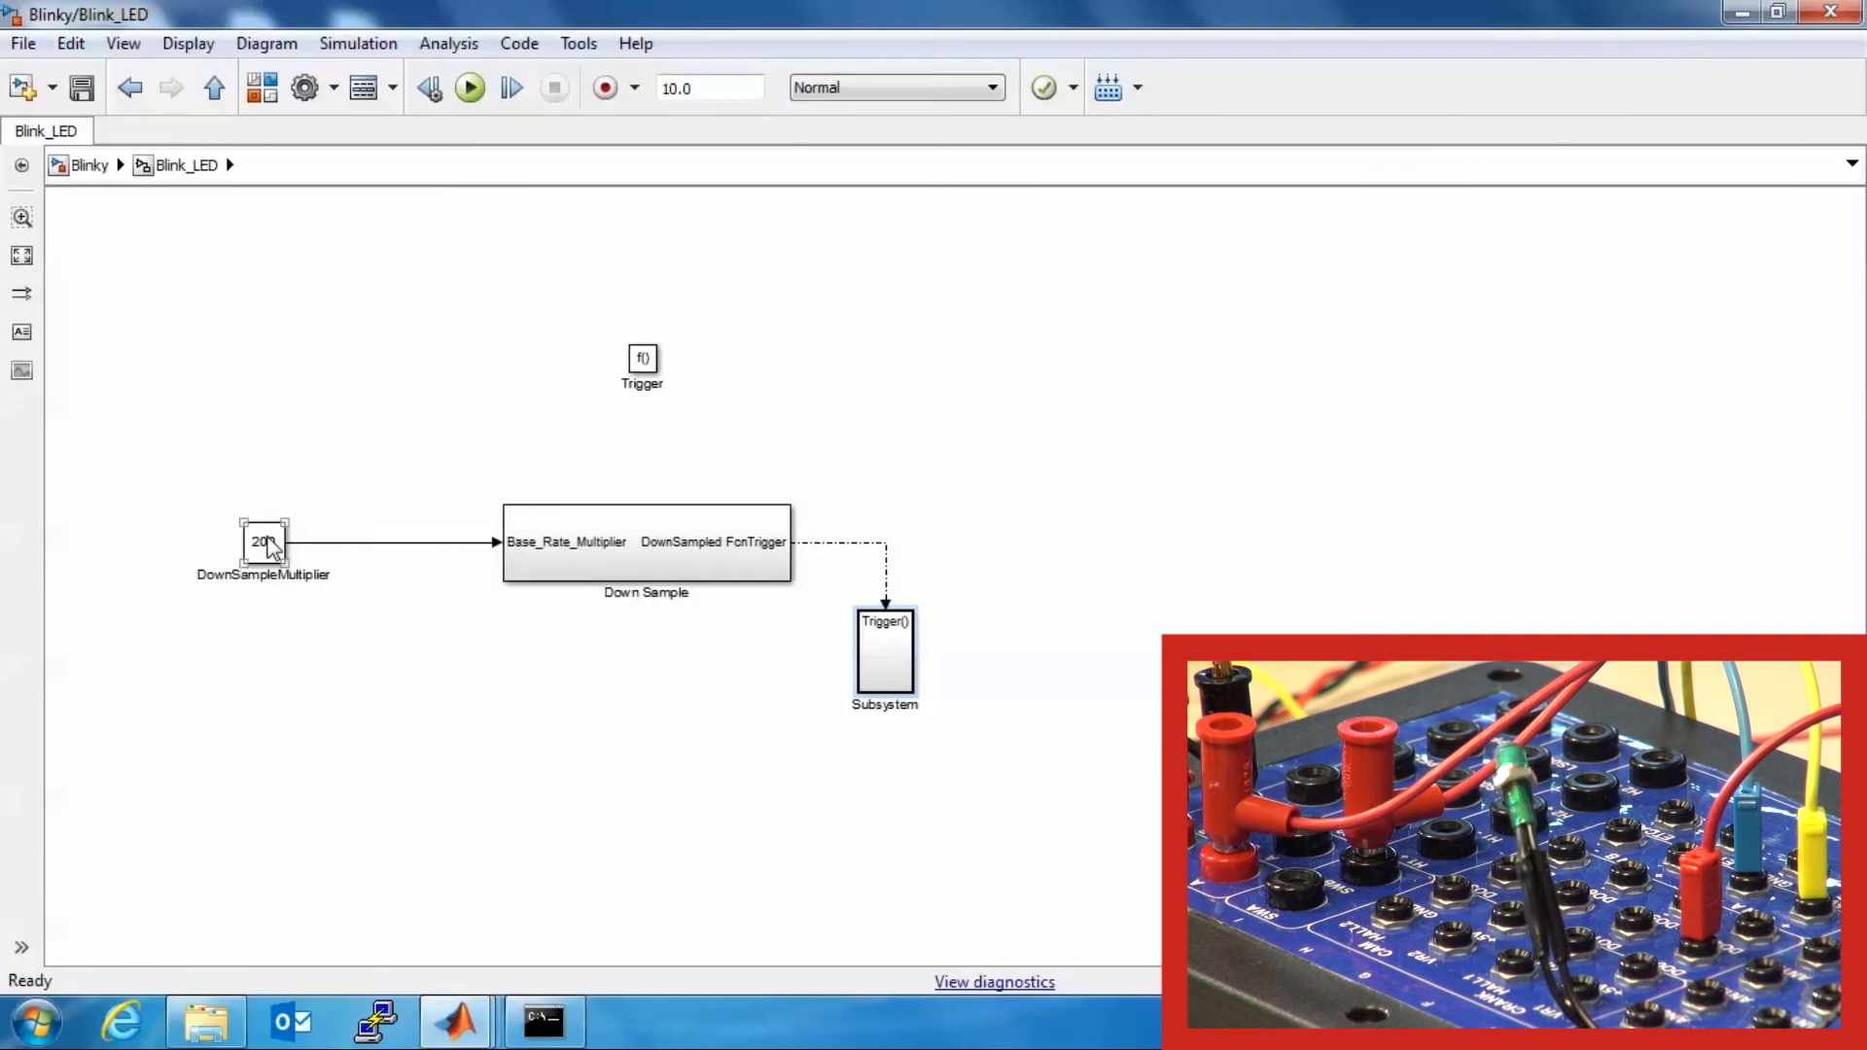
click(276, 650)
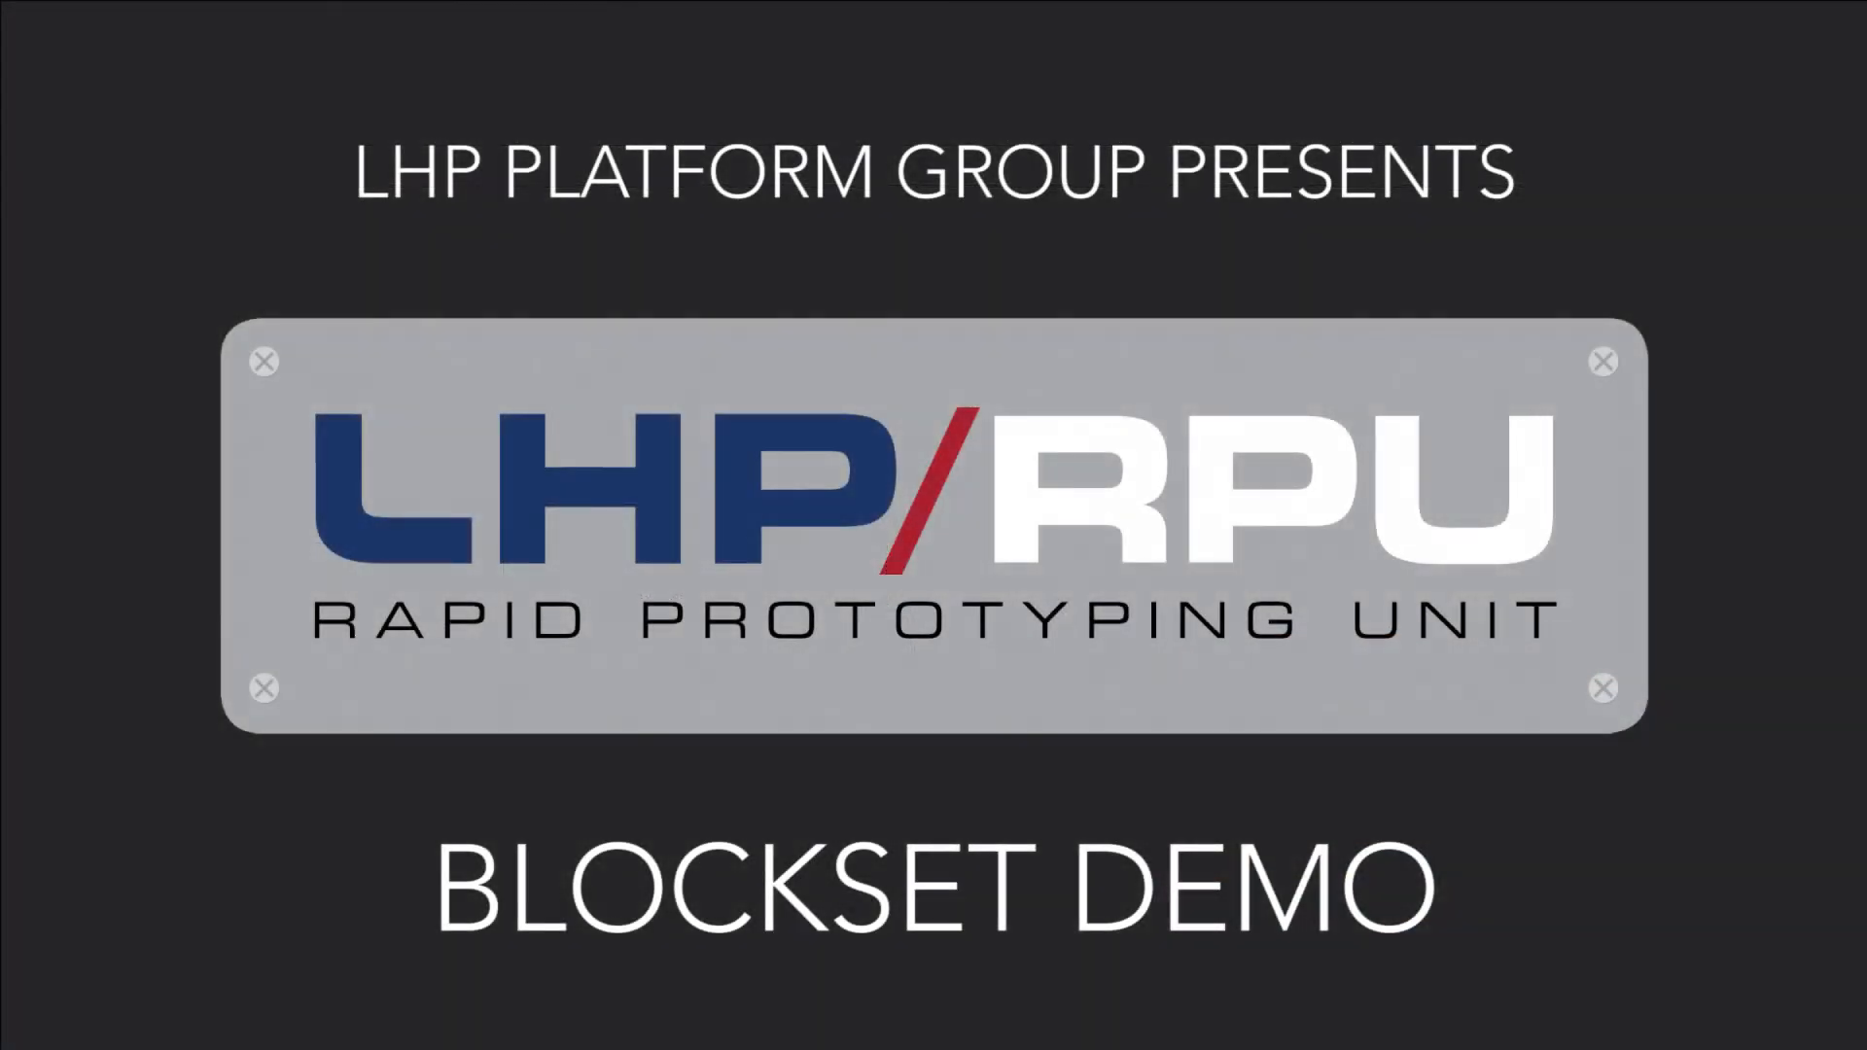